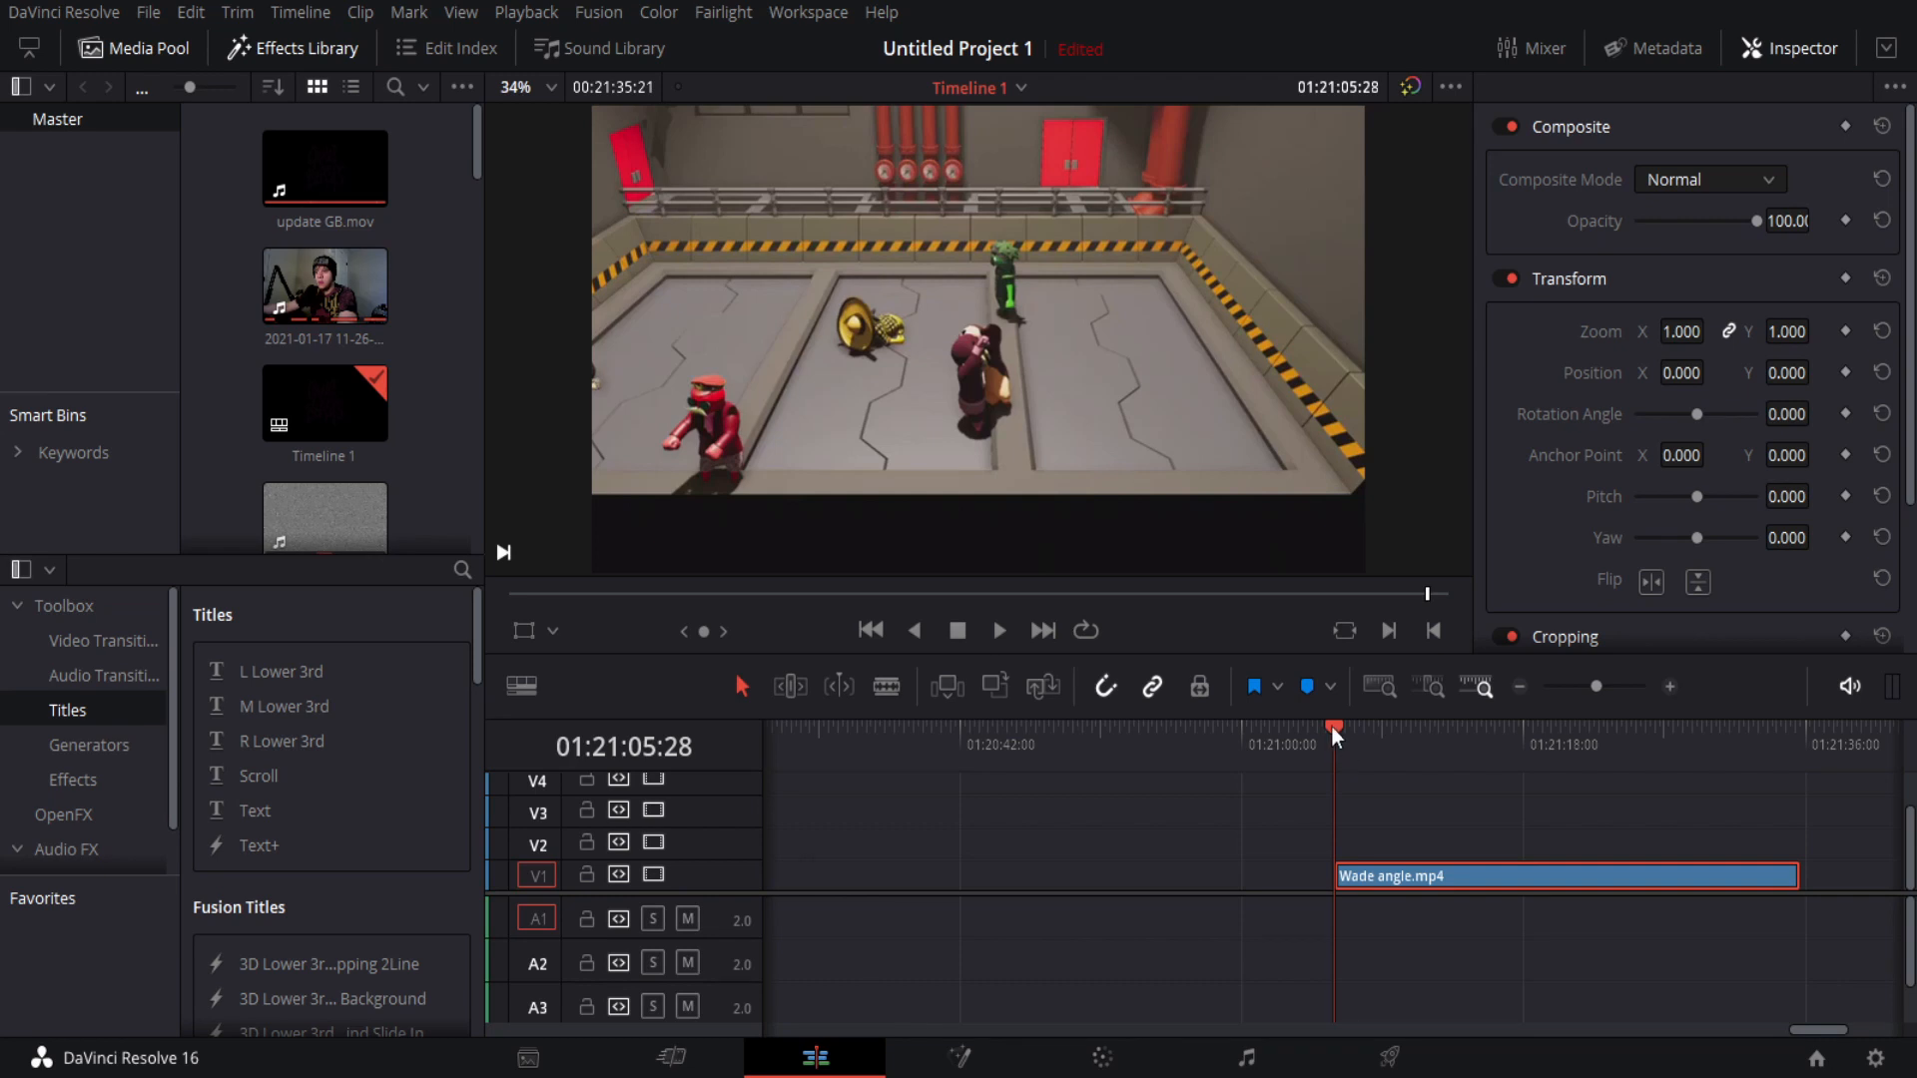
Move the playhead to 01:21:14:27 within the Wade angle.mp4 clip.
{"action": "left_click_drag", "start_coordinate": [1331, 727], "coordinate": [1475, 734]}
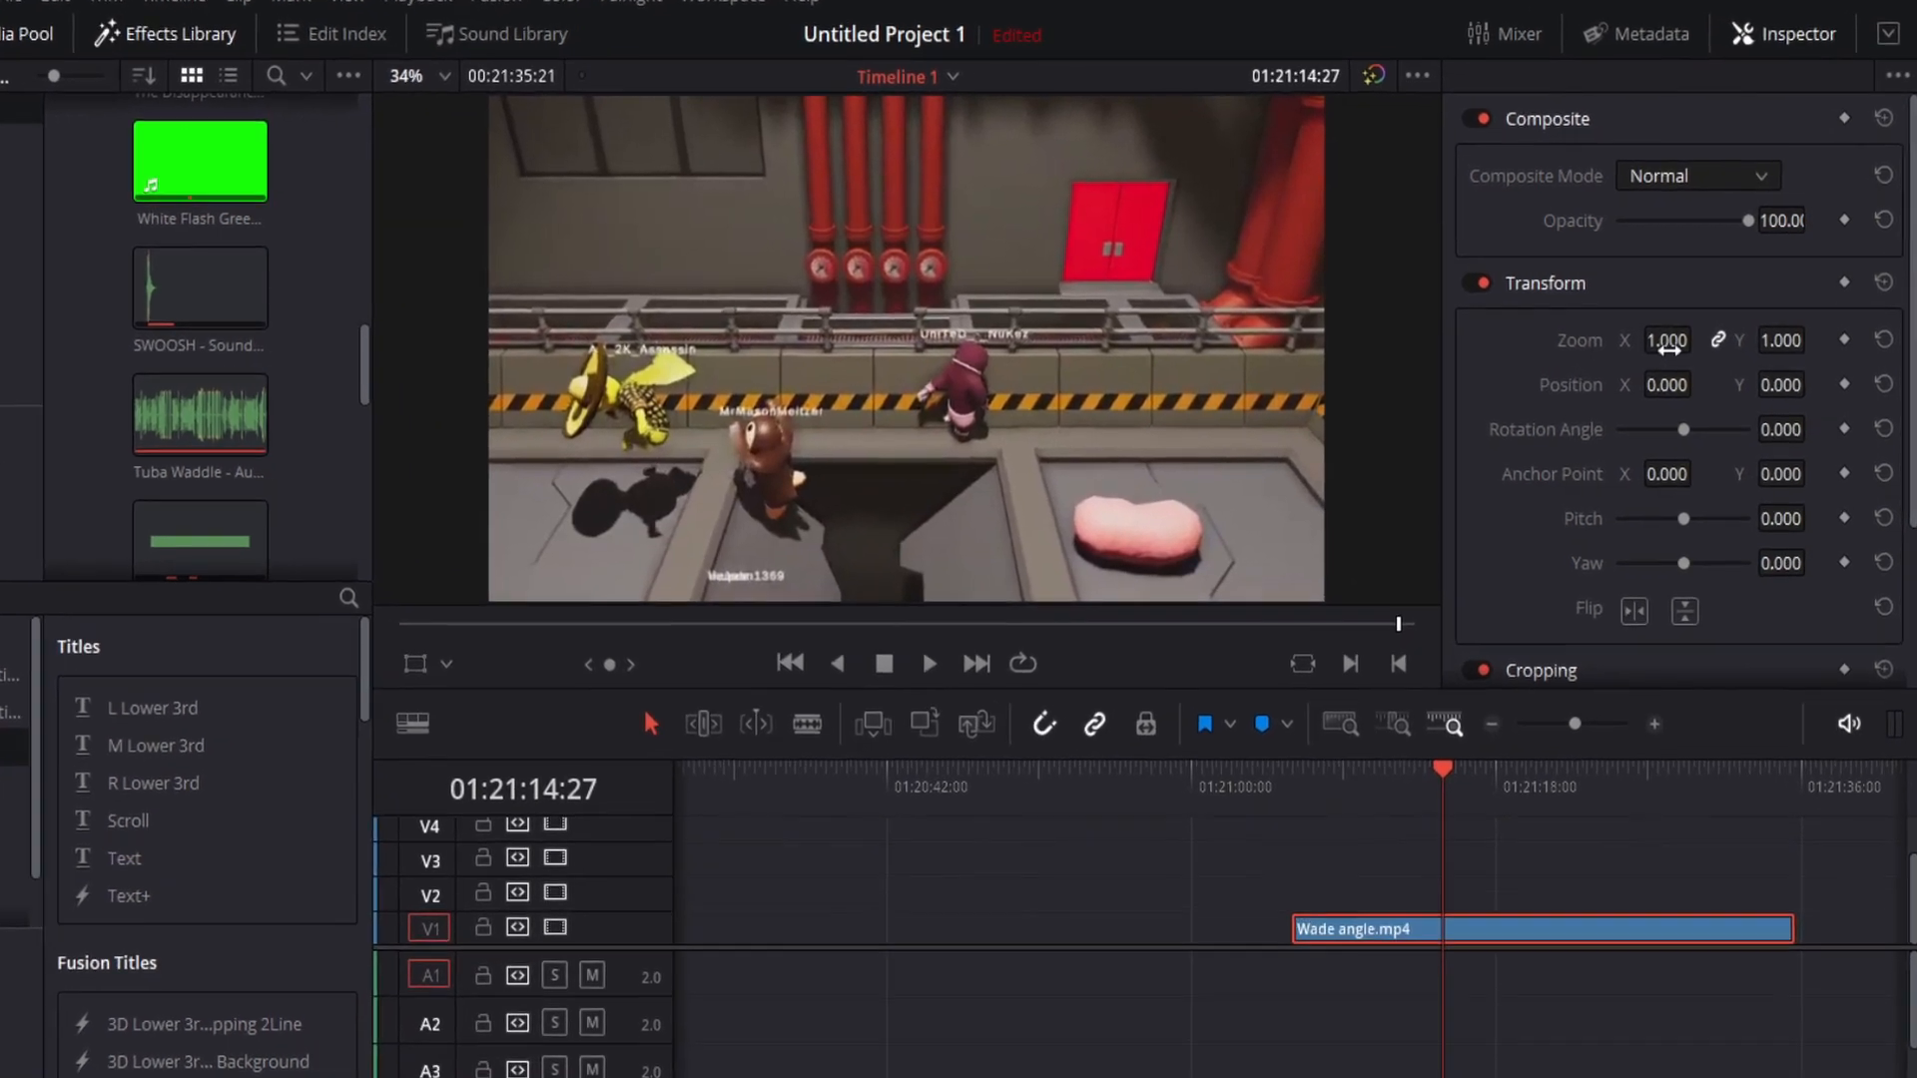
Try out zoom, position and a 360 degree rotation on the Wade angle.mp4 clip, resetting each property to its default.
{"action": "mouse_move", "coordinate": [1669, 347]}
{"action": "left_mouse_down"}
{"action": "mouse_move", "coordinate": [1732, 347]}
{"action": "mouse_move", "coordinate": [1682, 351]}
{"action": "left_mouse_up"}
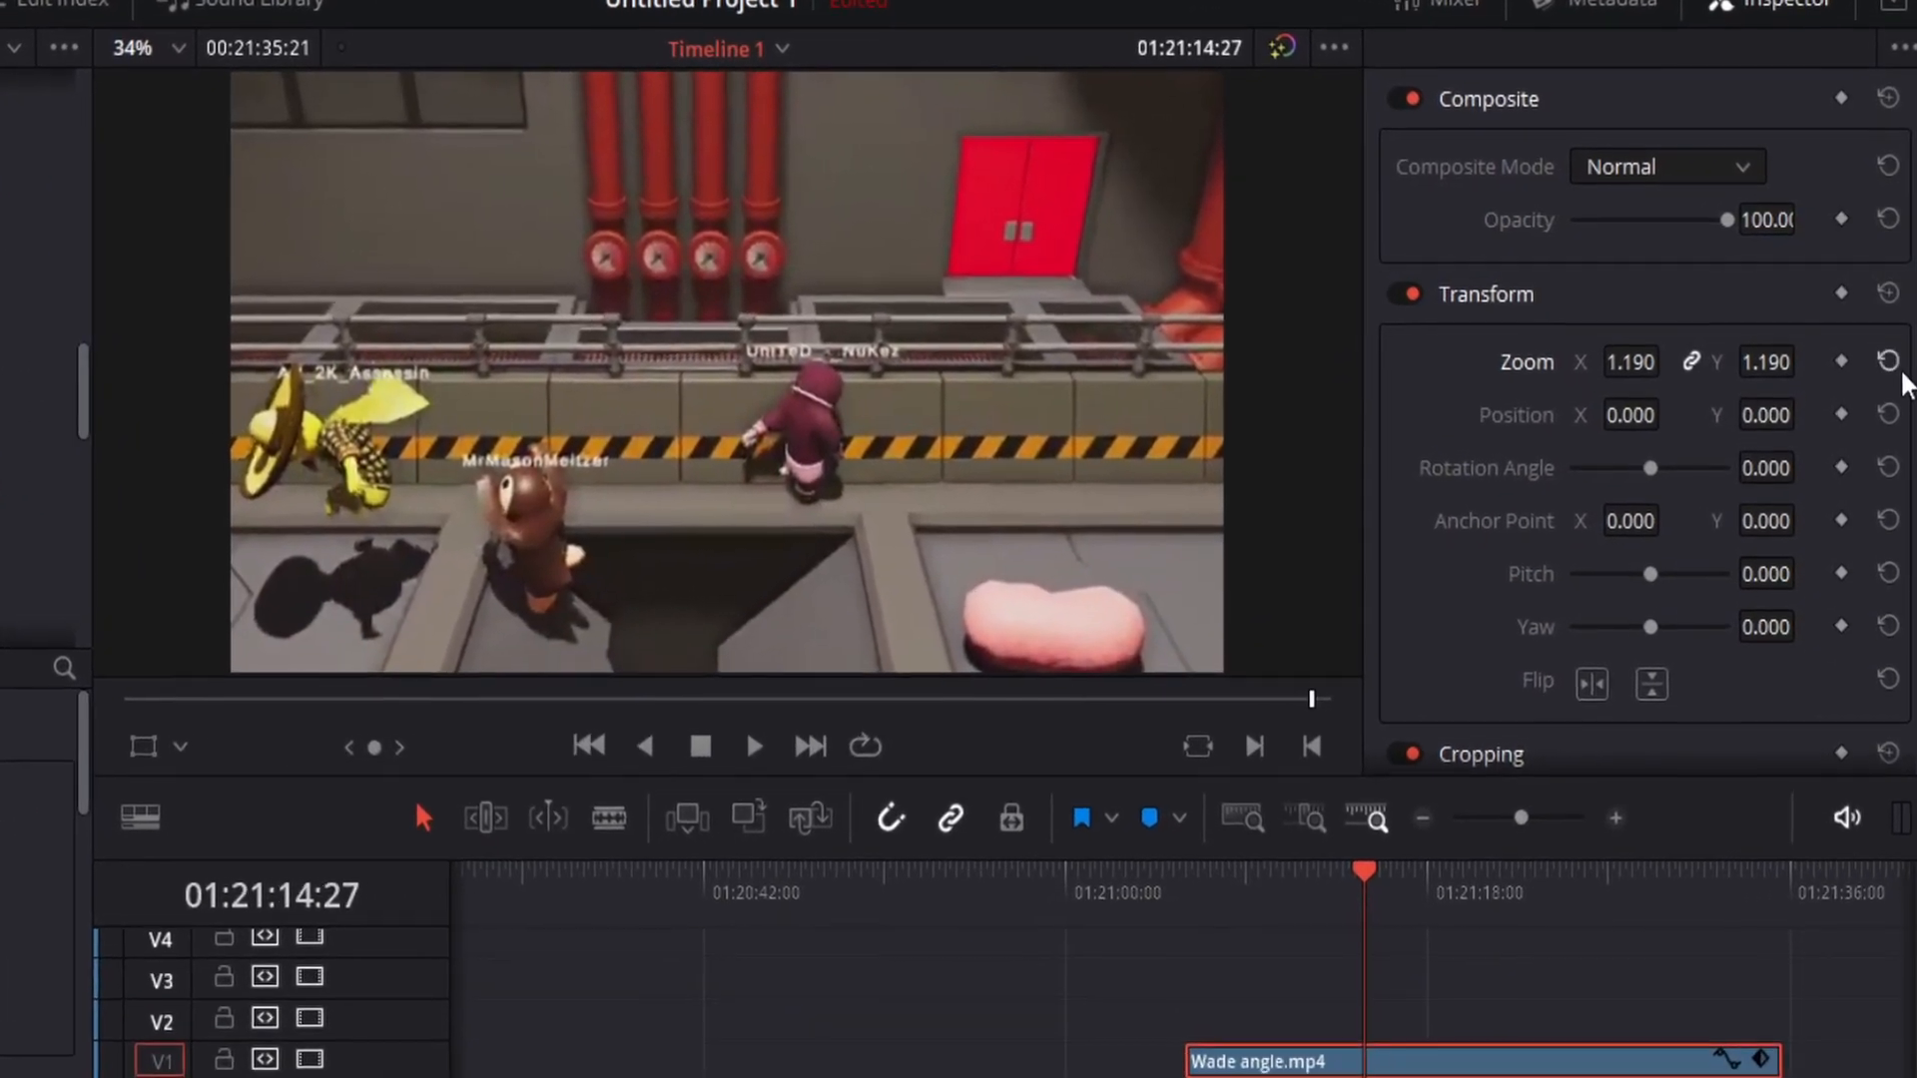
{"action": "left_click", "coordinate": [1887, 363]}
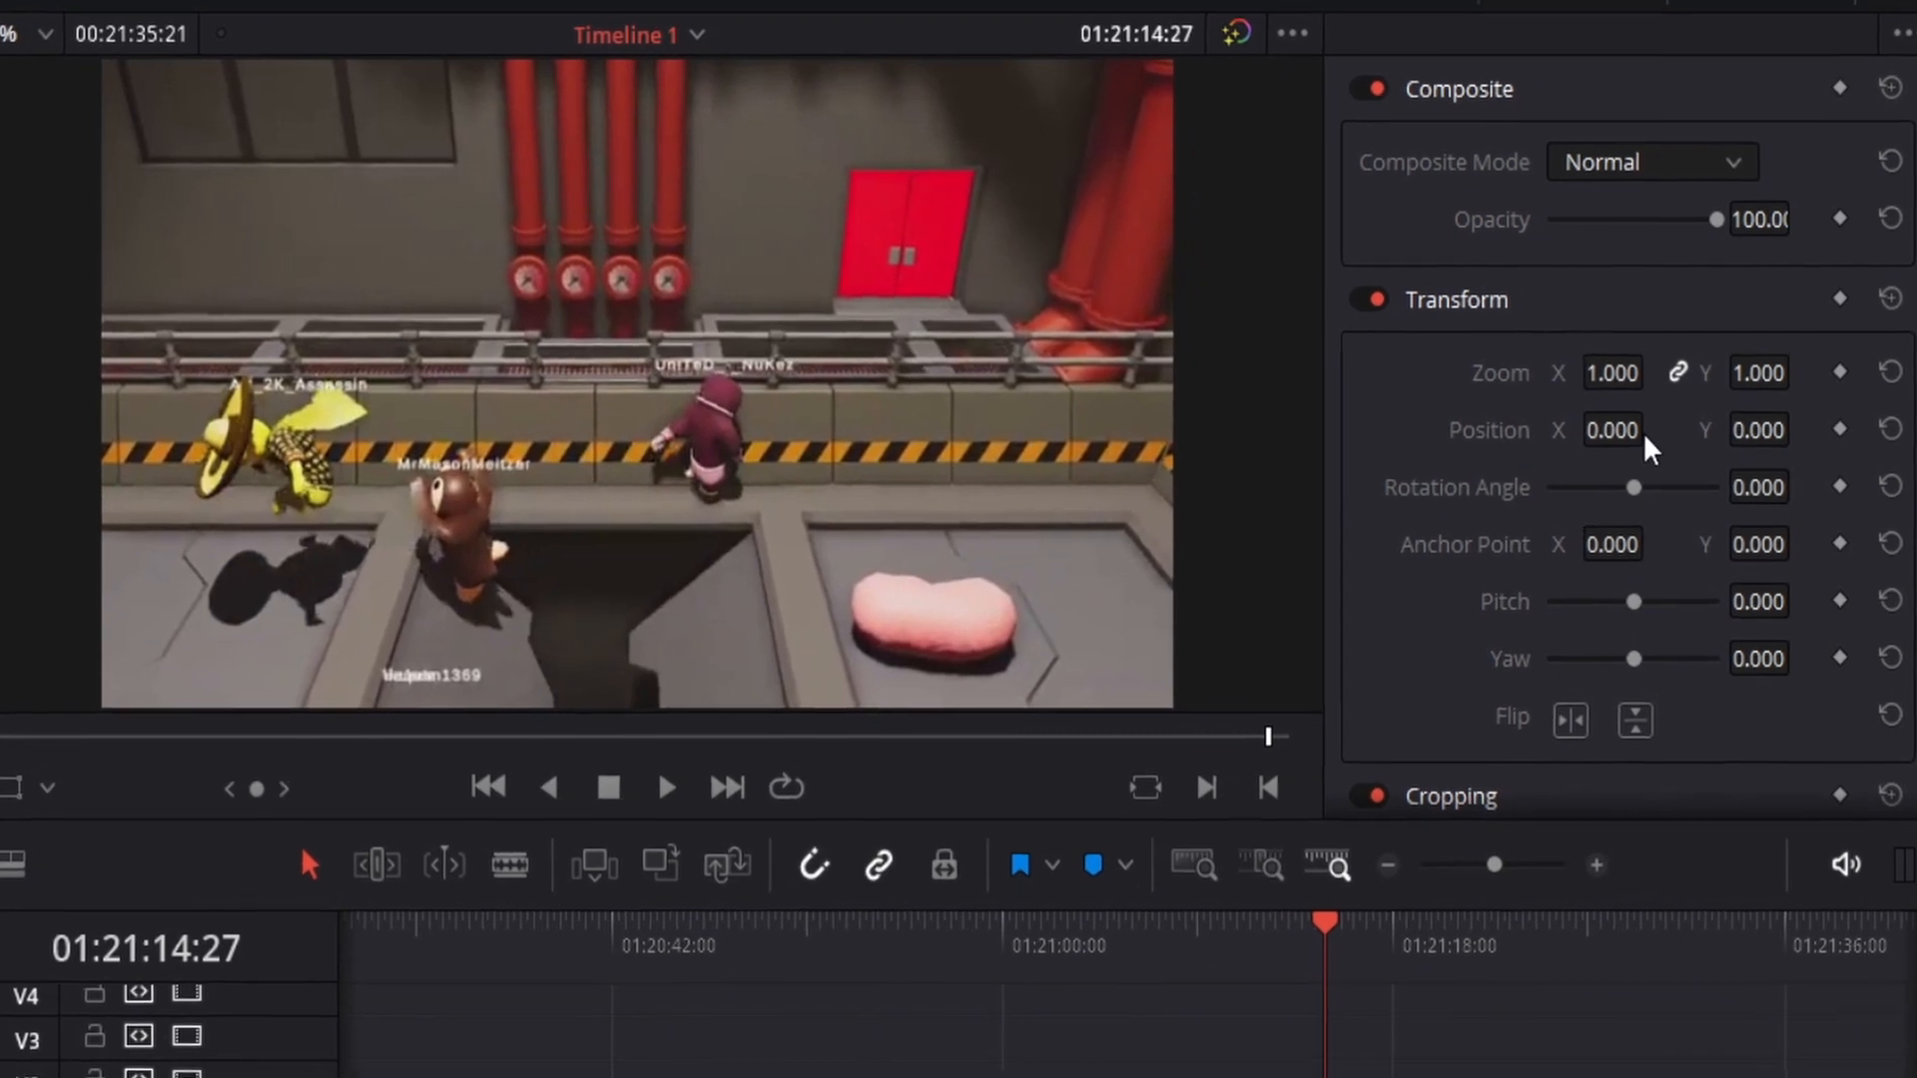
{"action": "left_click_drag", "start_coordinate": [1647, 447], "coordinate": [1812, 371]}
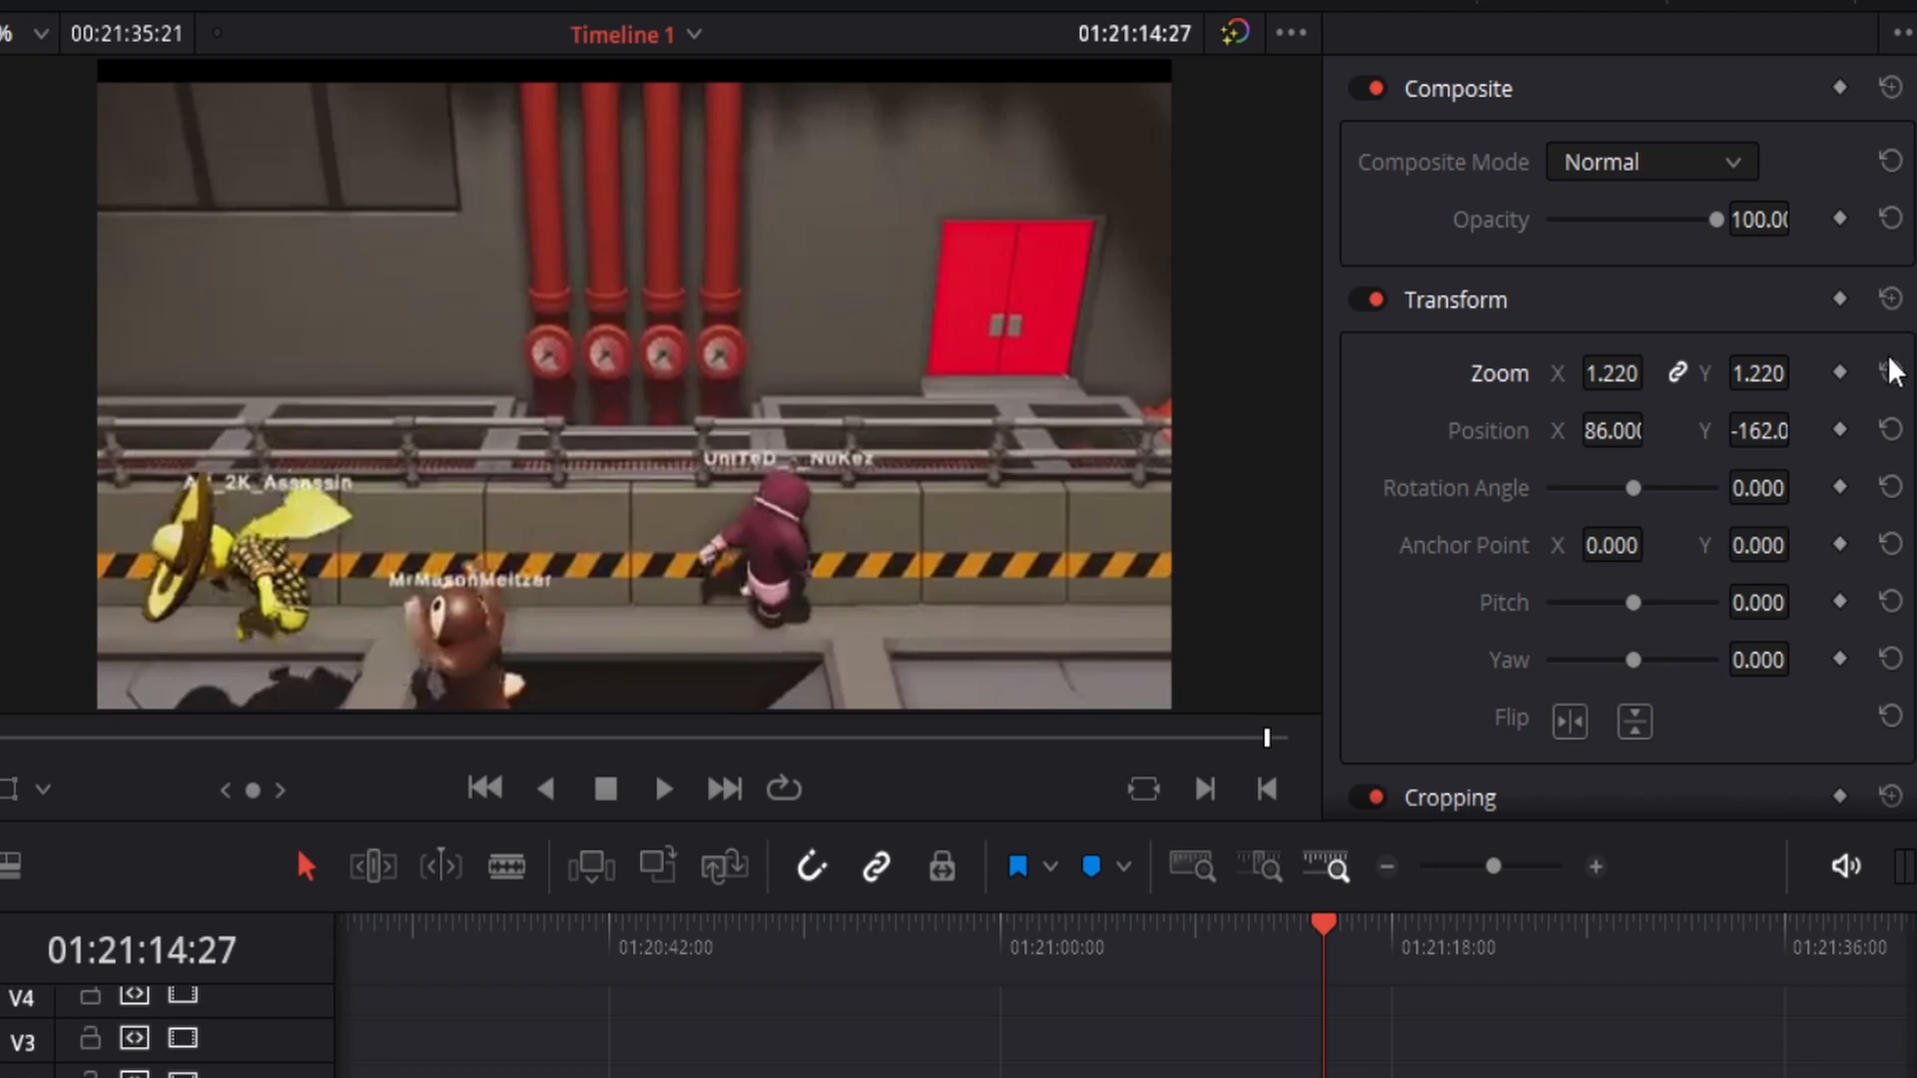
{"action": "left_click", "coordinate": [1890, 371]}
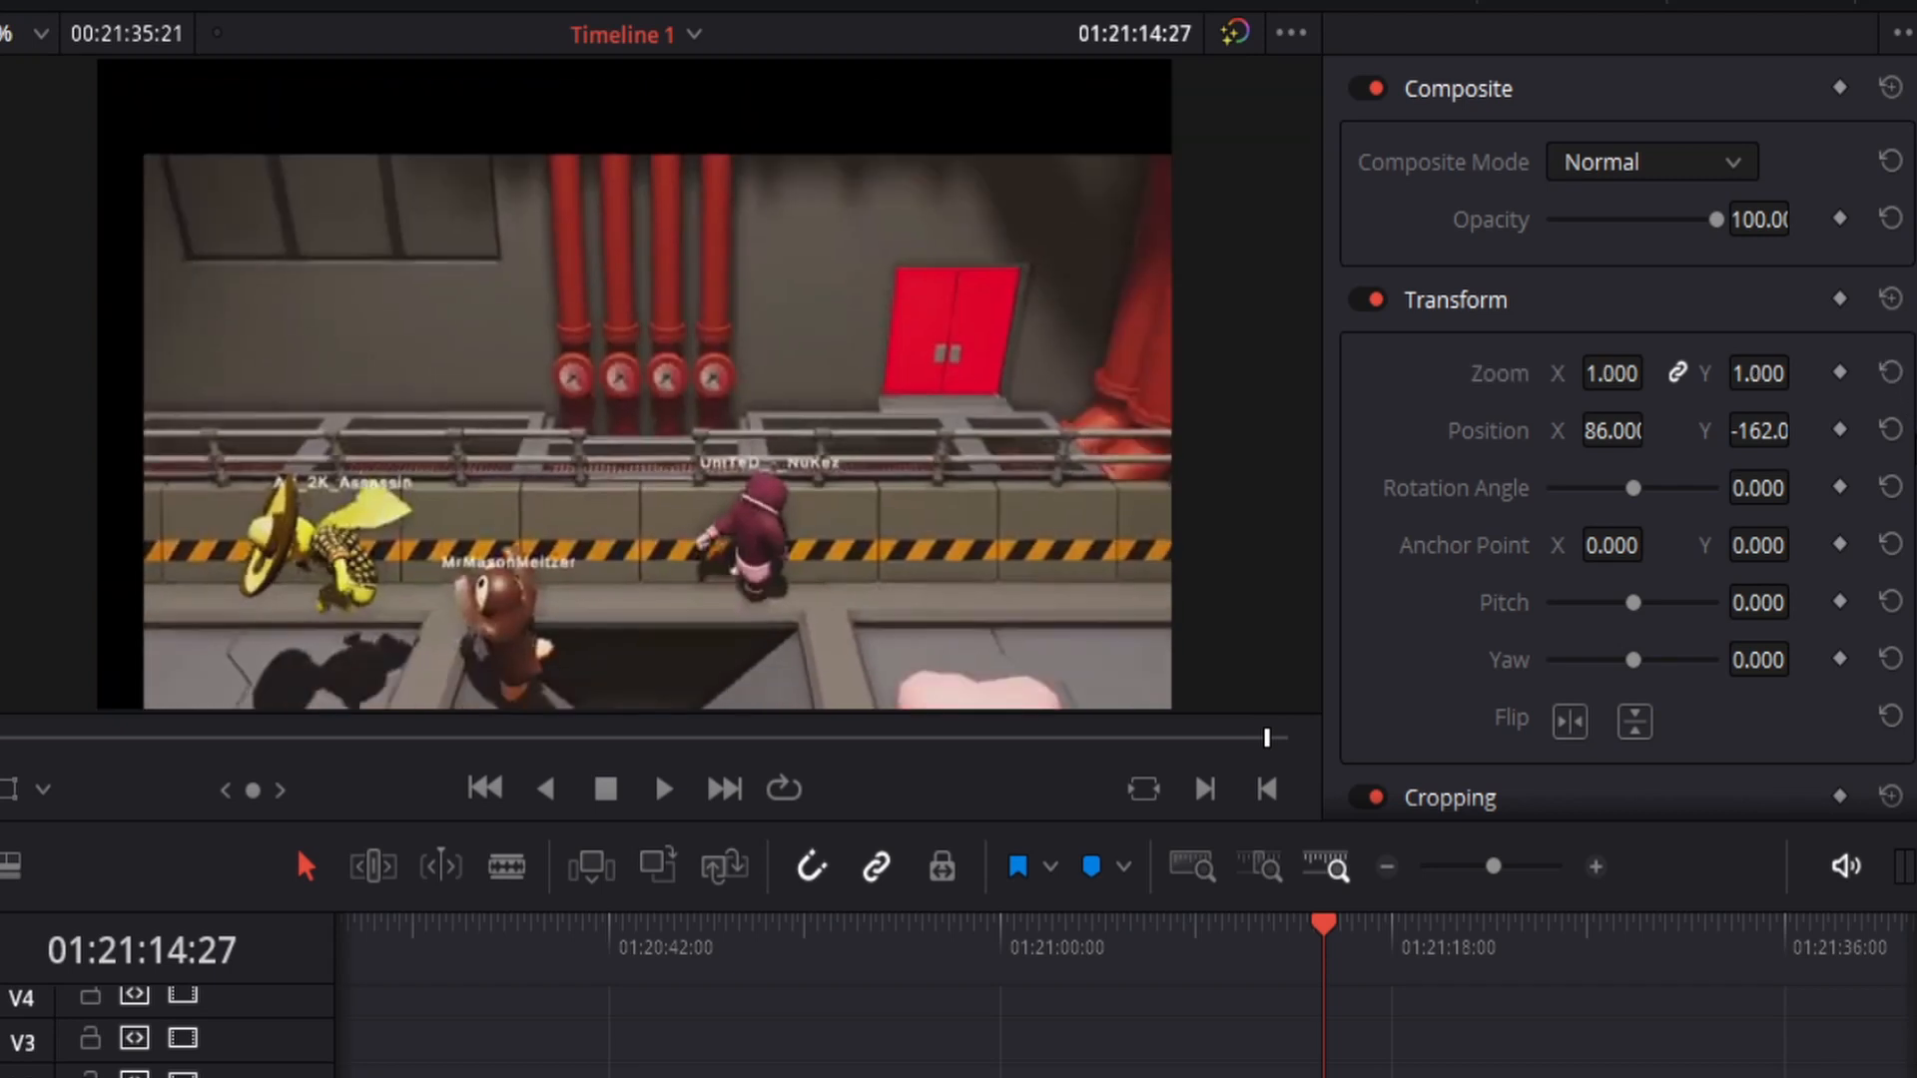
{"action": "left_click", "coordinate": [1890, 429]}
{"action": "left_click_drag", "start_coordinate": [1638, 488], "coordinate": [1737, 499]}
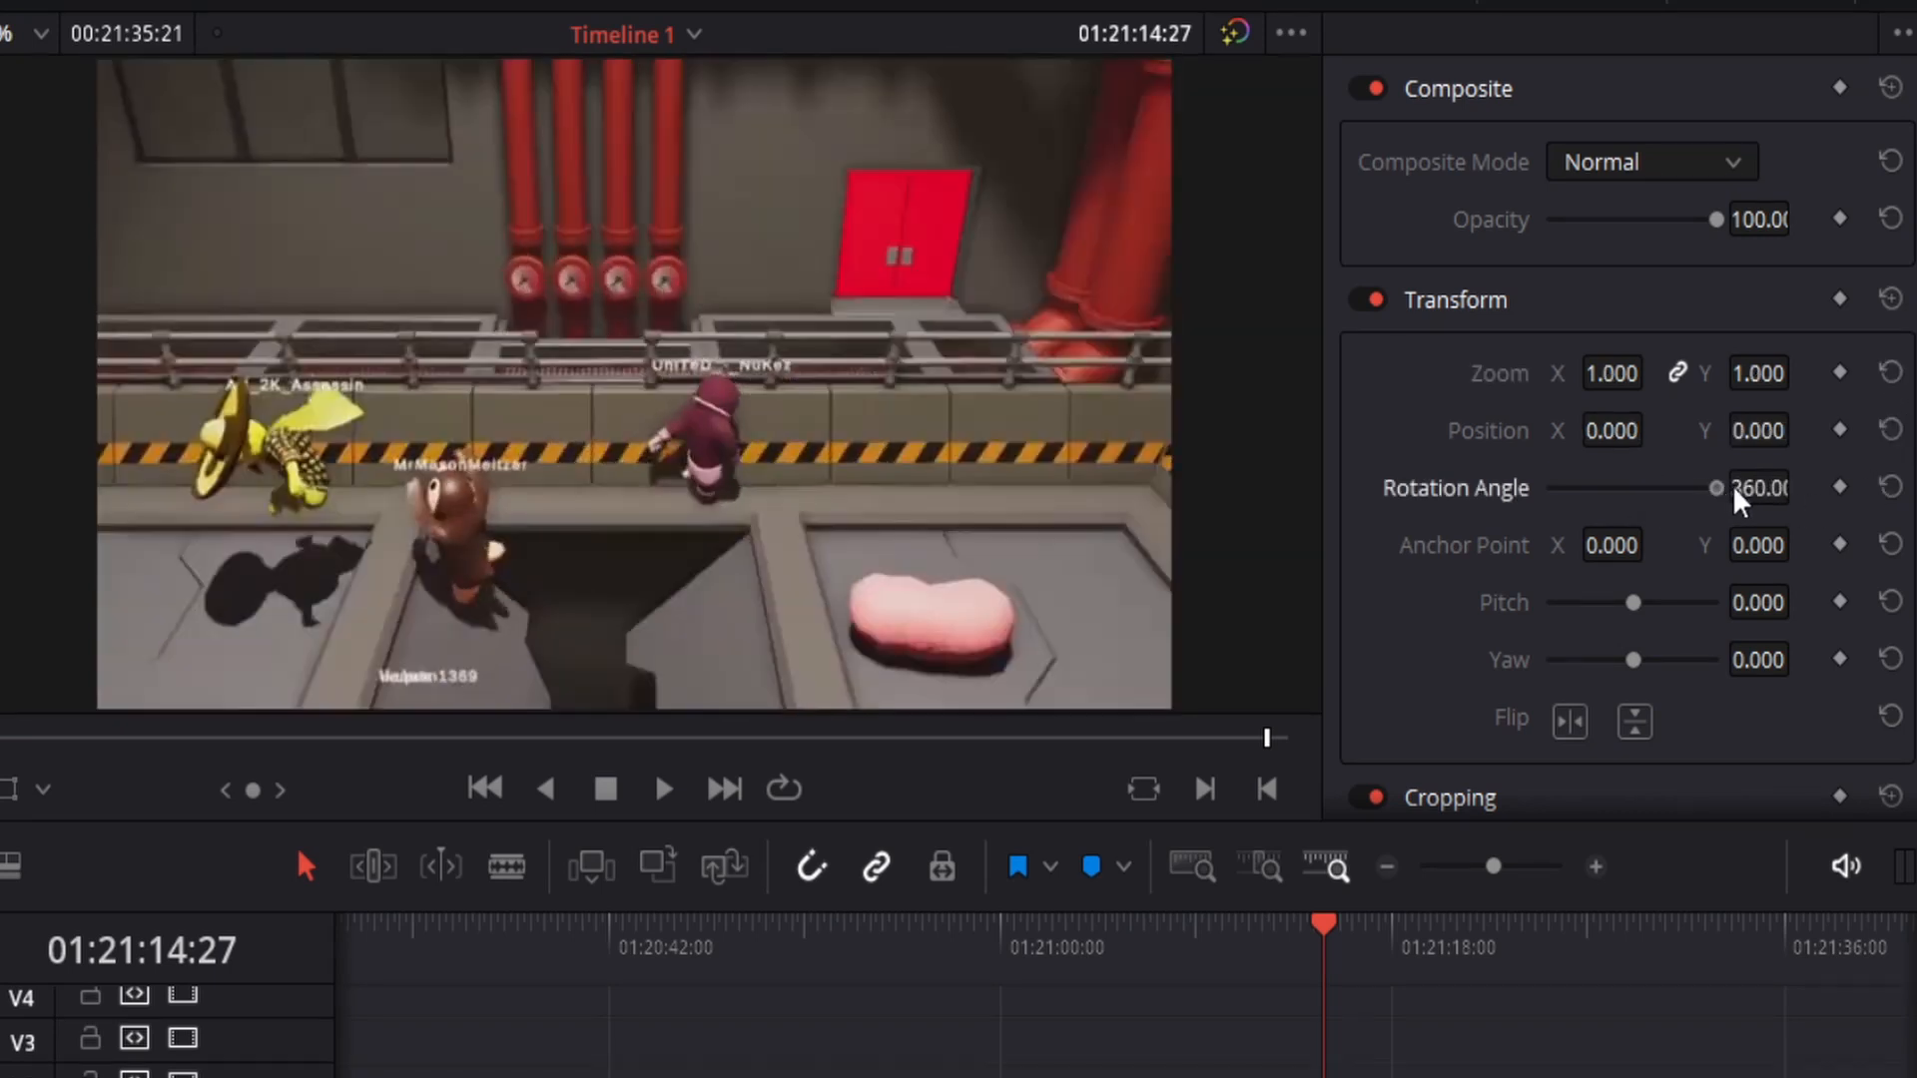
{"action": "left_click", "coordinate": [1890, 487]}
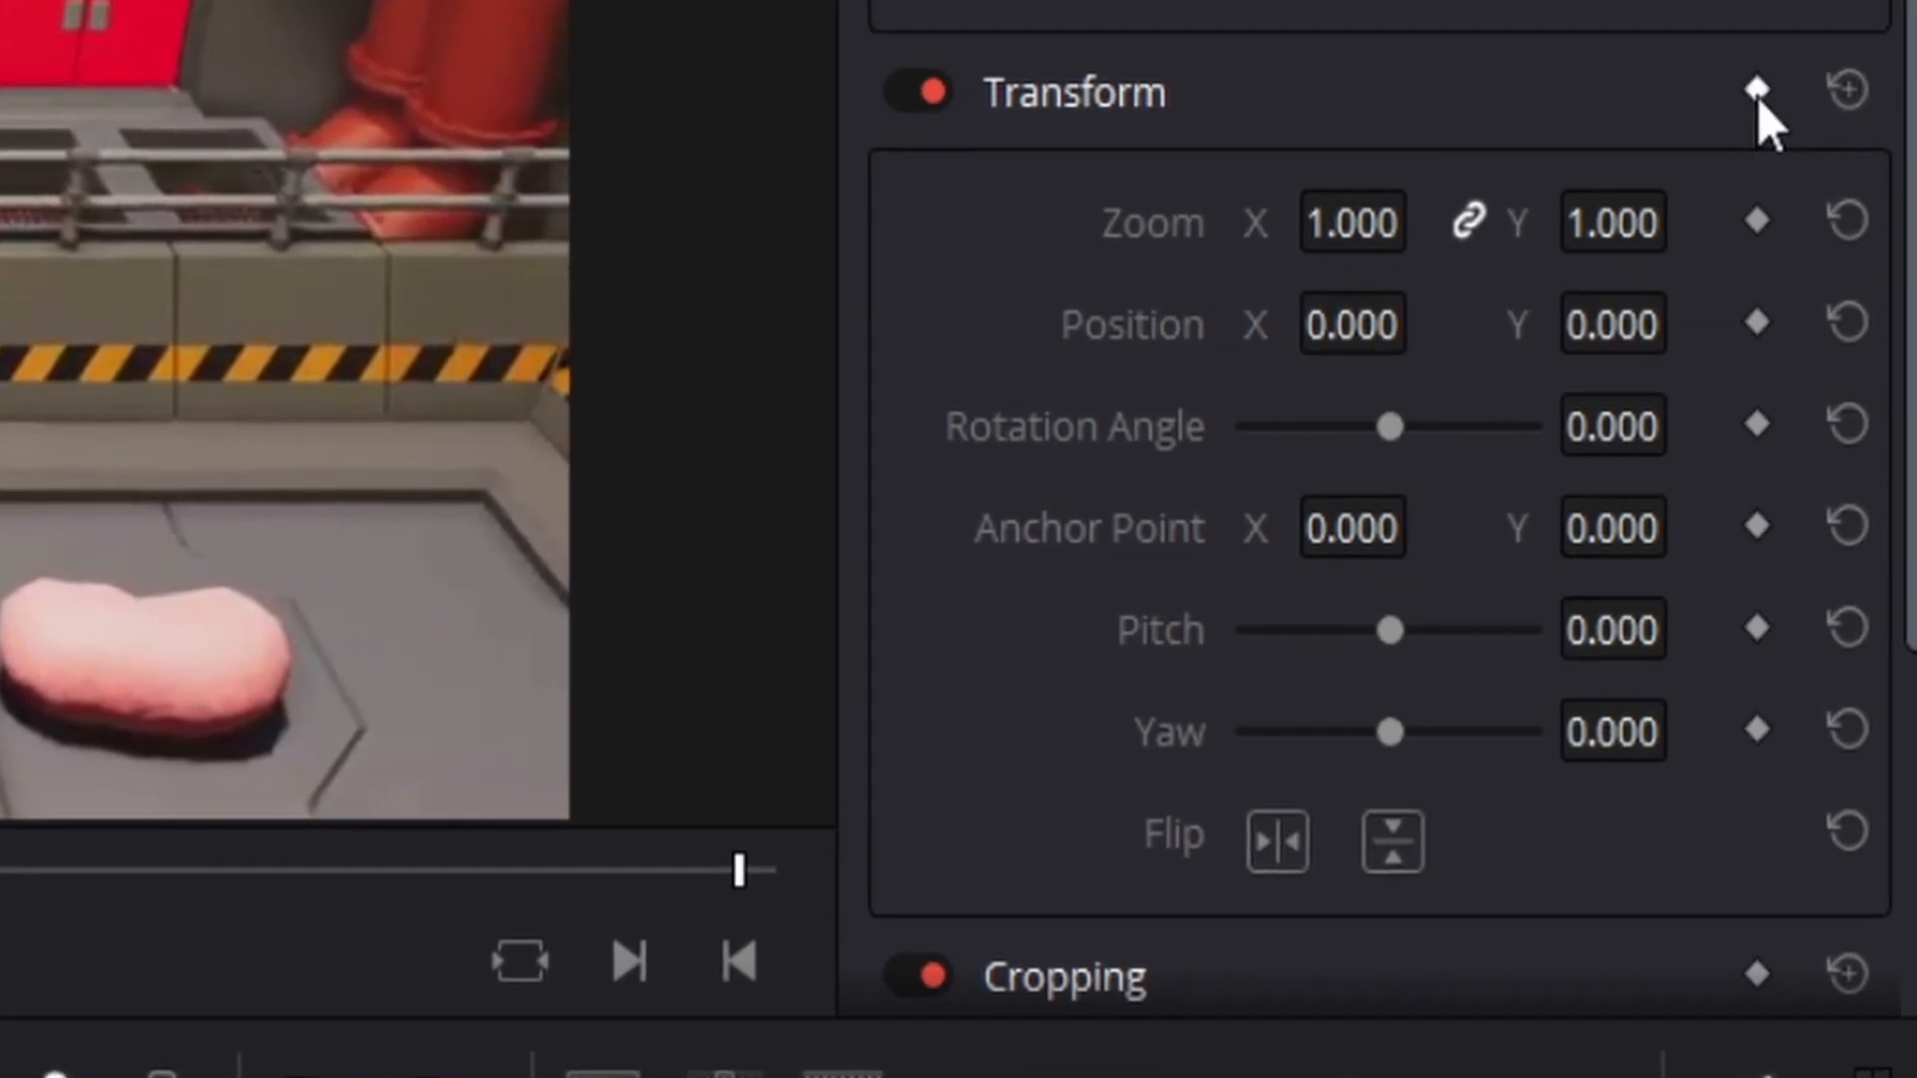
Add Transform keyframes to the Wade angle.mp4 clip at 01:21:14:27 and 01:21:16:15, displaying its keyframe track.
{"action": "left_click", "coordinate": [1757, 96]}
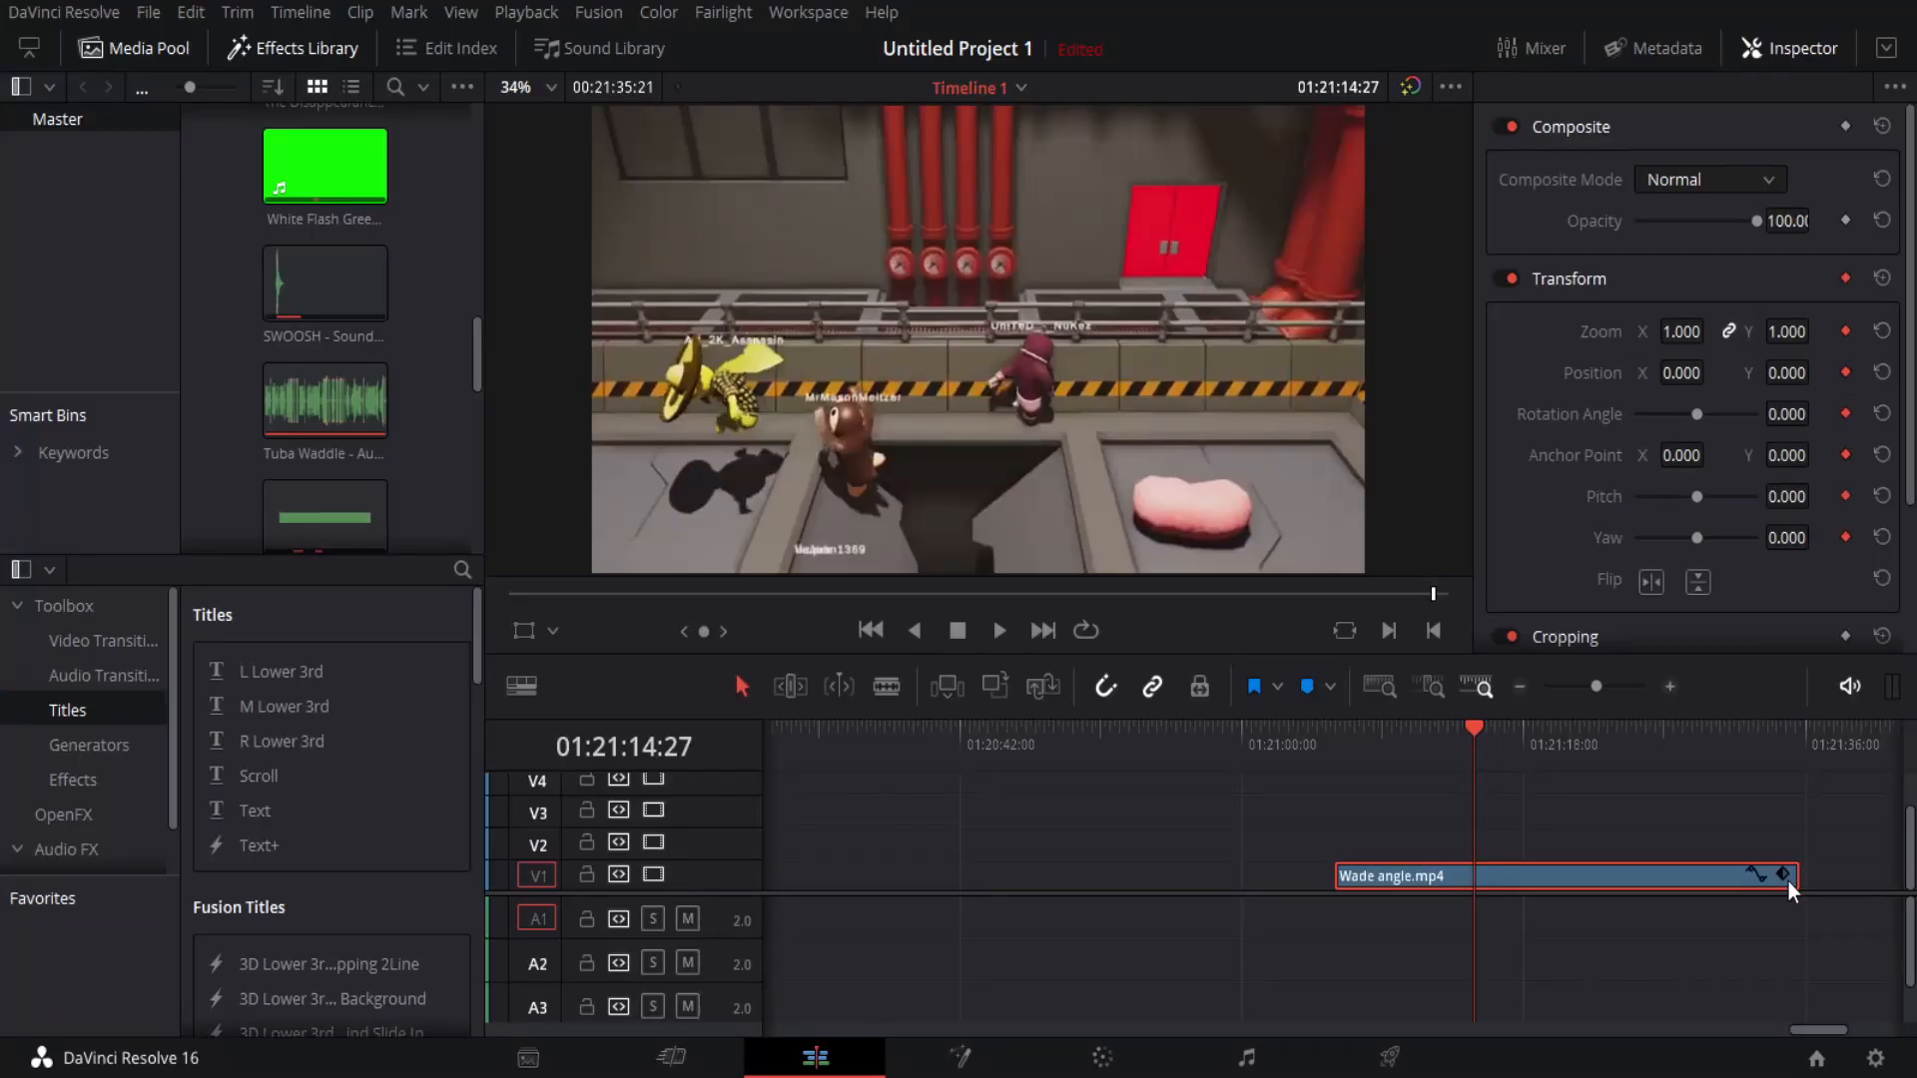
{"action": "left_click", "coordinate": [1786, 873]}
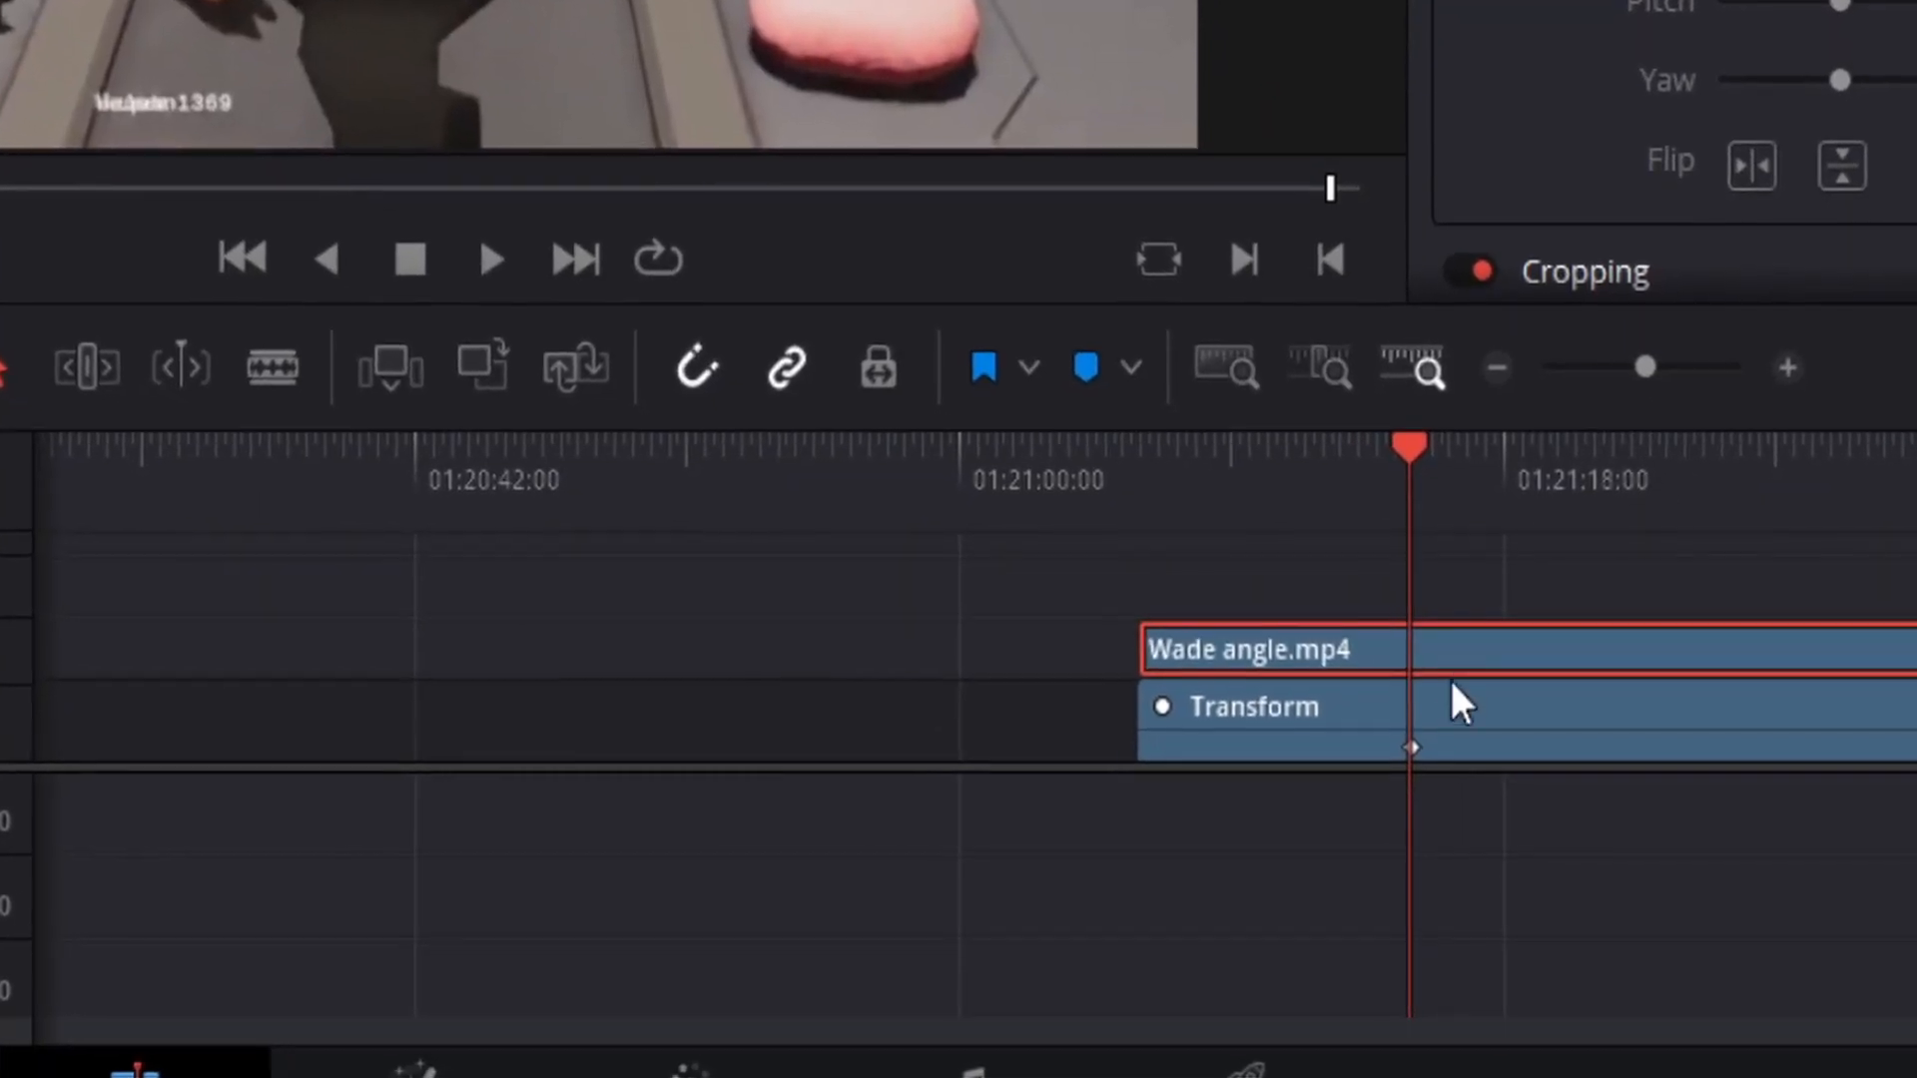
{"action": "left_click_drag", "start_coordinate": [1645, 367], "coordinate": [1673, 367]}
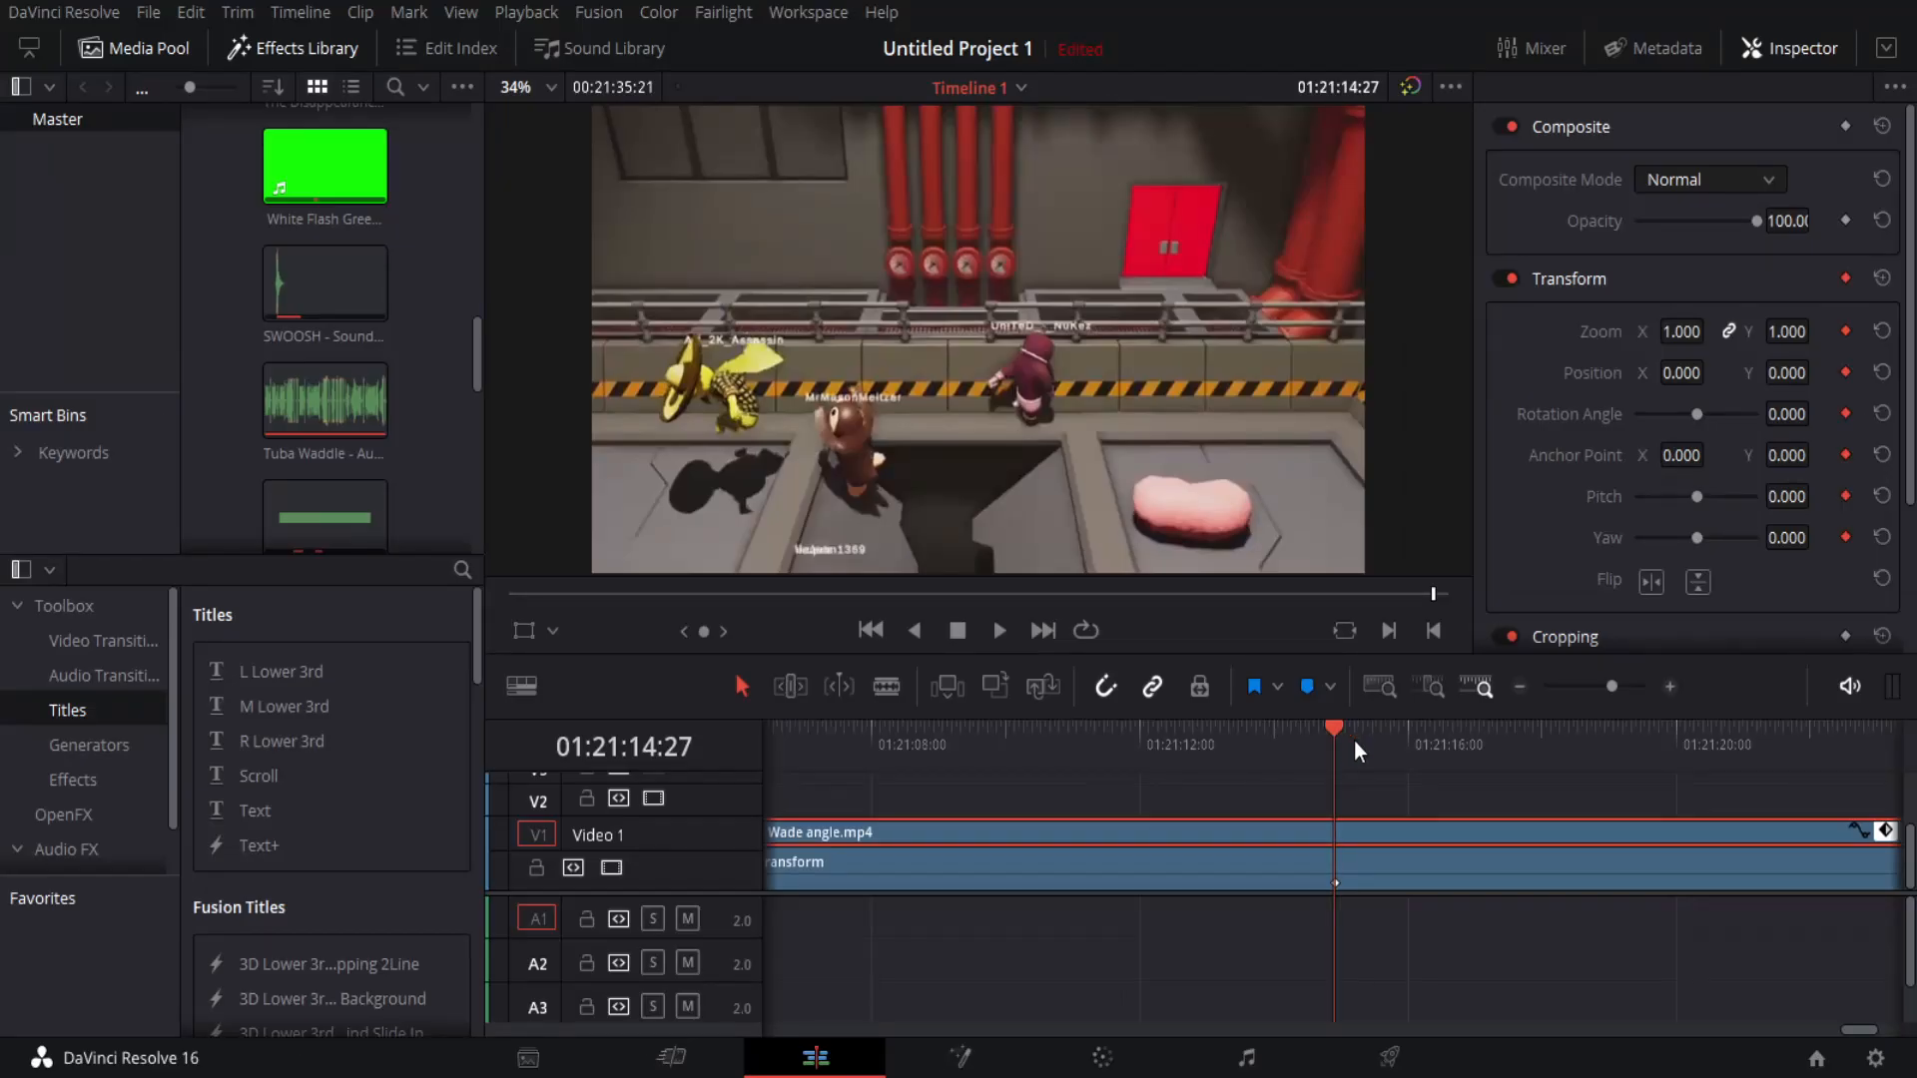
{"action": "left_click", "coordinate": [1412, 744]}
{"action": "mouse_move", "coordinate": [1434, 749]}
{"action": "left_mouse_down"}
{"action": "mouse_move", "coordinate": [1537, 742]}
{"action": "mouse_move", "coordinate": [1442, 728]}
{"action": "left_mouse_up"}
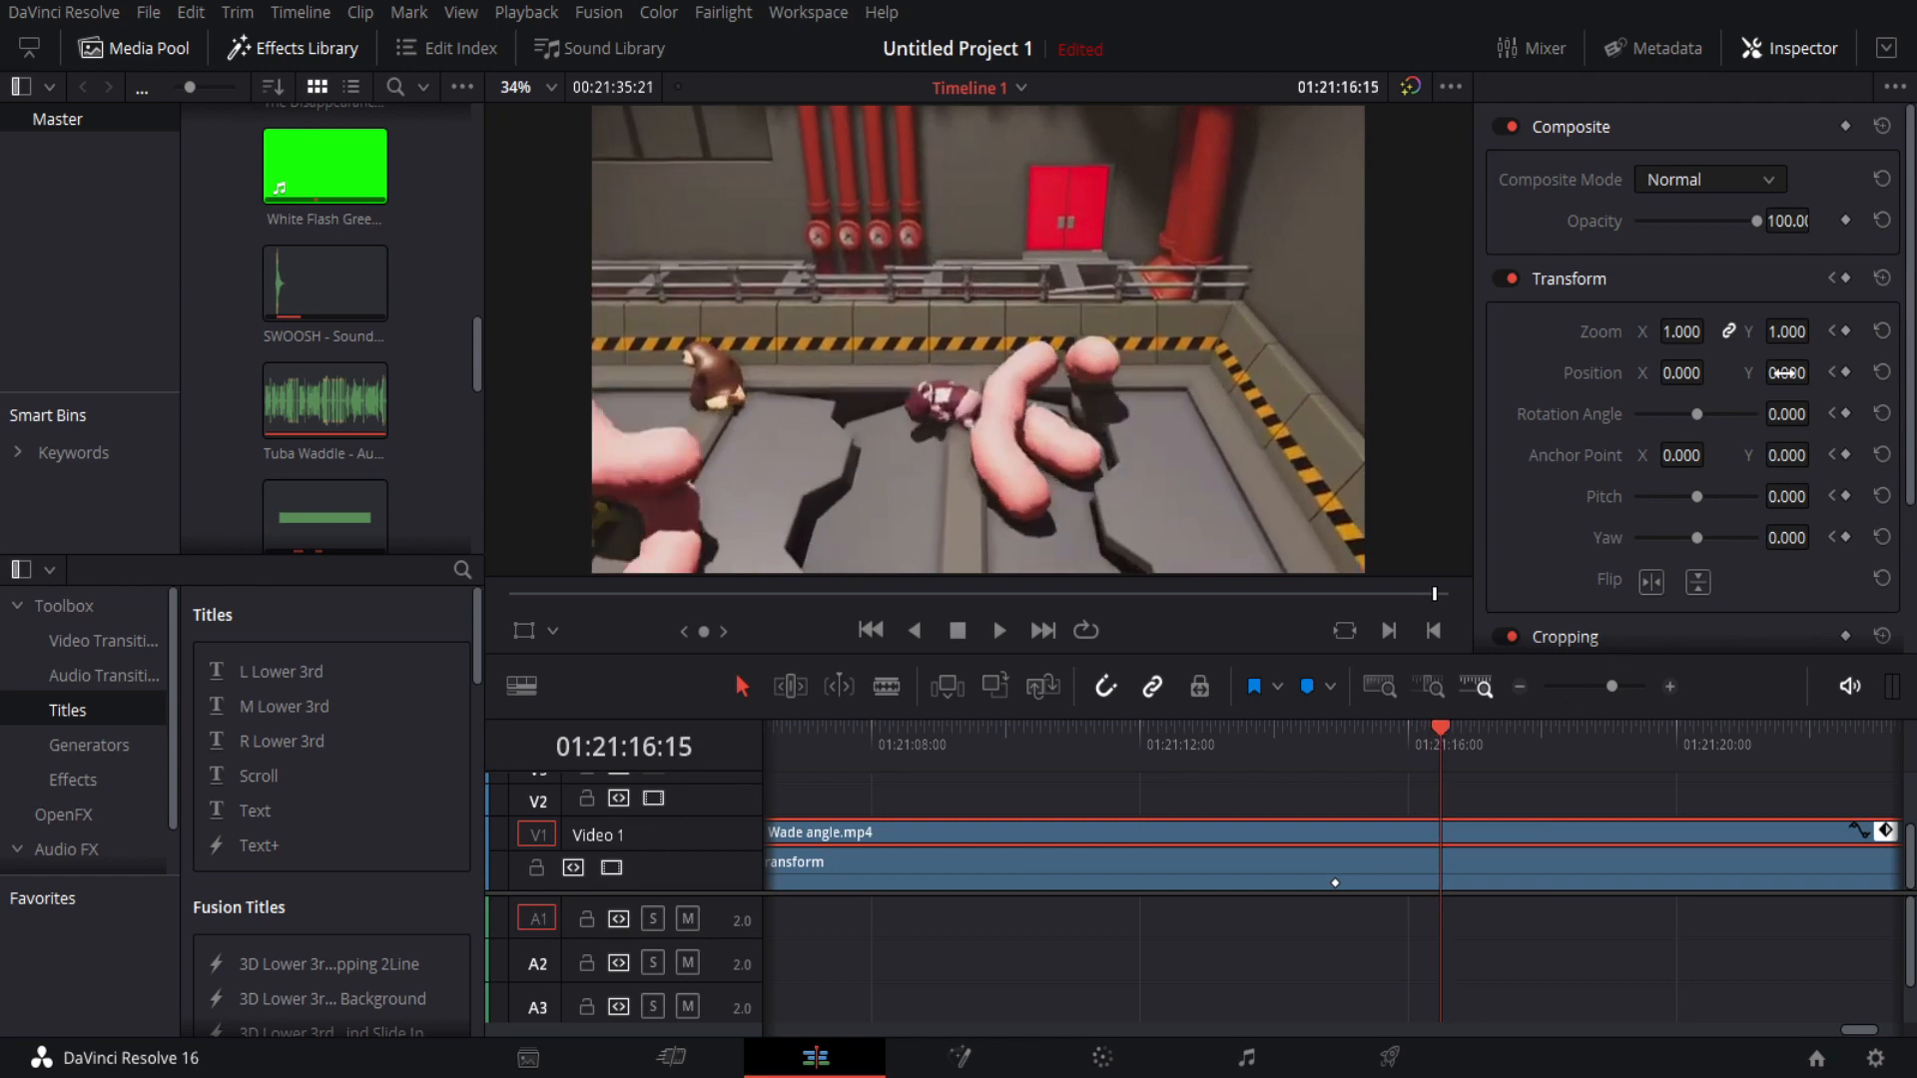
{"action": "left_click", "coordinate": [1846, 277]}
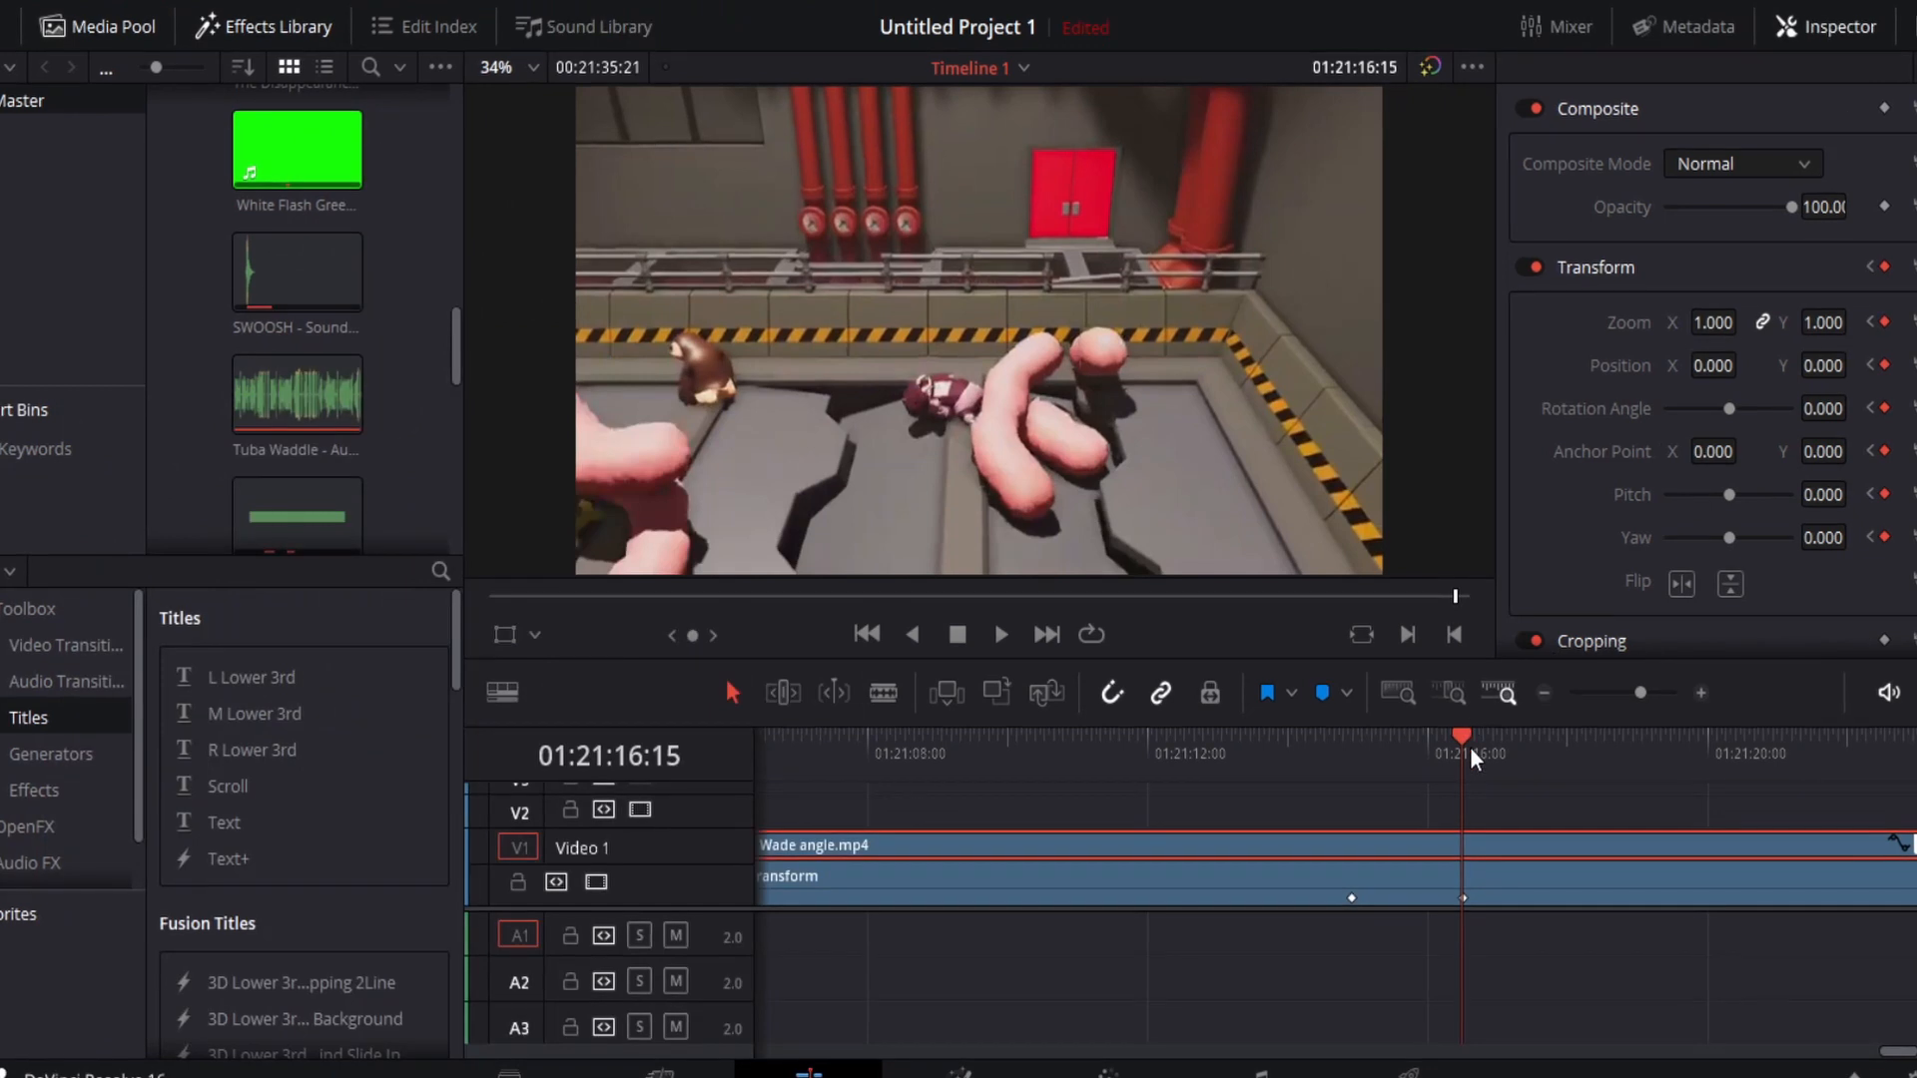
Add a Transform keyframe at 01:21:15:02 with zoom 2.750 and position X -578, Y 170, framing the maroon character.
{"action": "left_click_drag", "start_coordinate": [1466, 734], "coordinate": [1346, 745]}
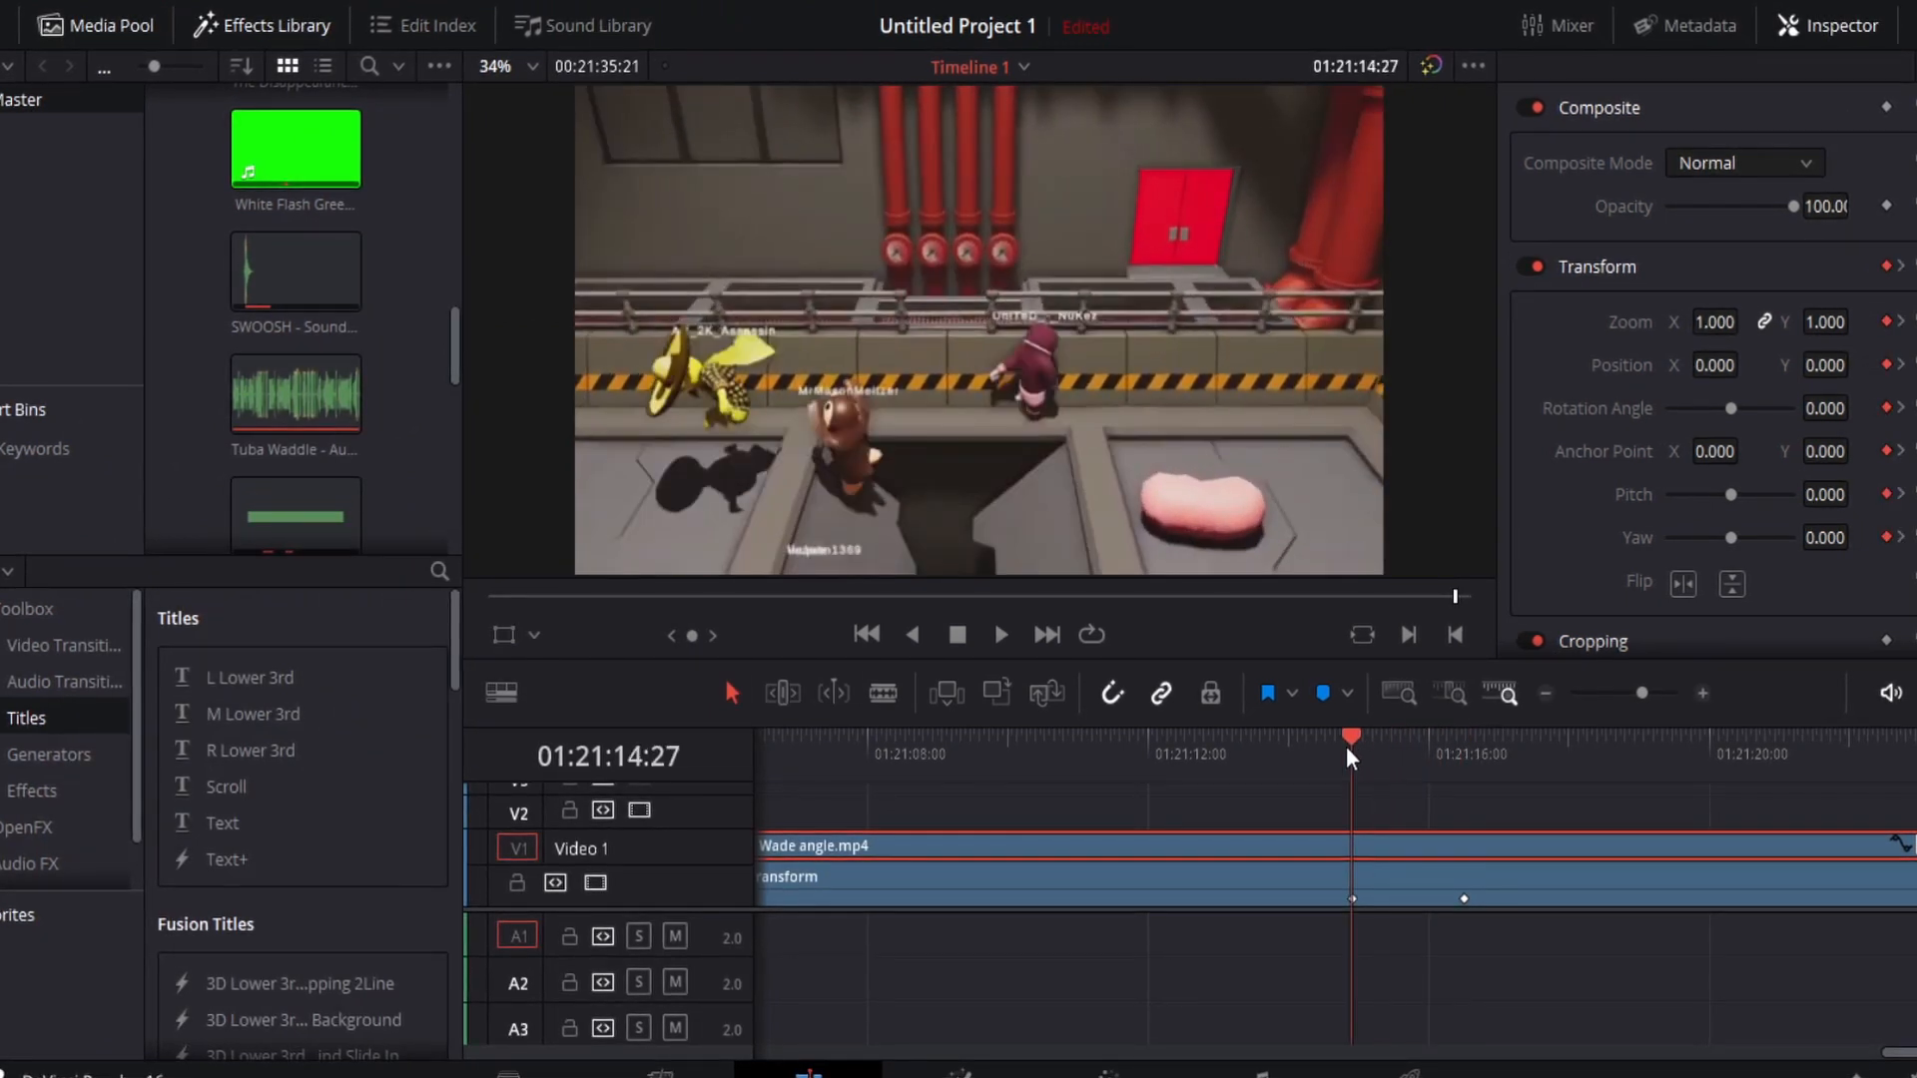
{"action": "left_click_drag", "start_coordinate": [1642, 693], "coordinate": [1659, 695]}
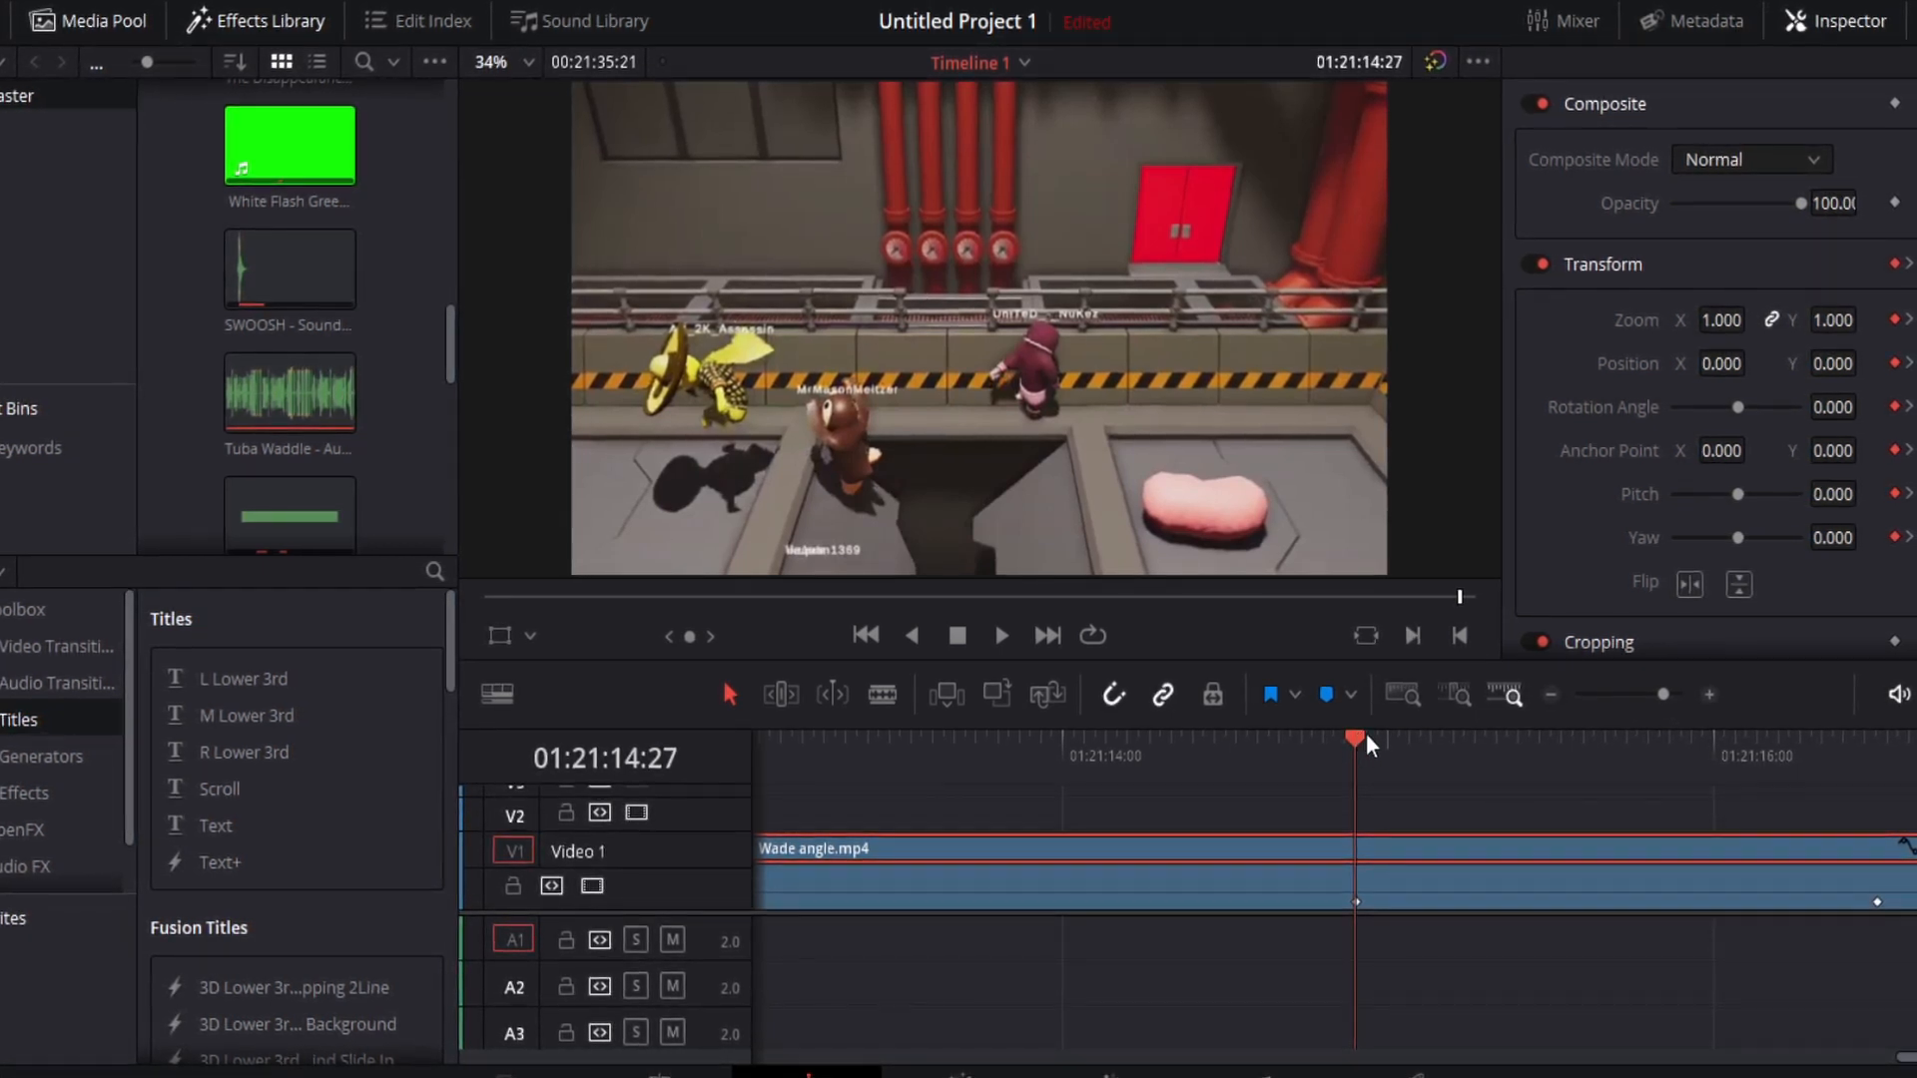
{"action": "left_click_drag", "start_coordinate": [1367, 740], "coordinate": [1408, 736]}
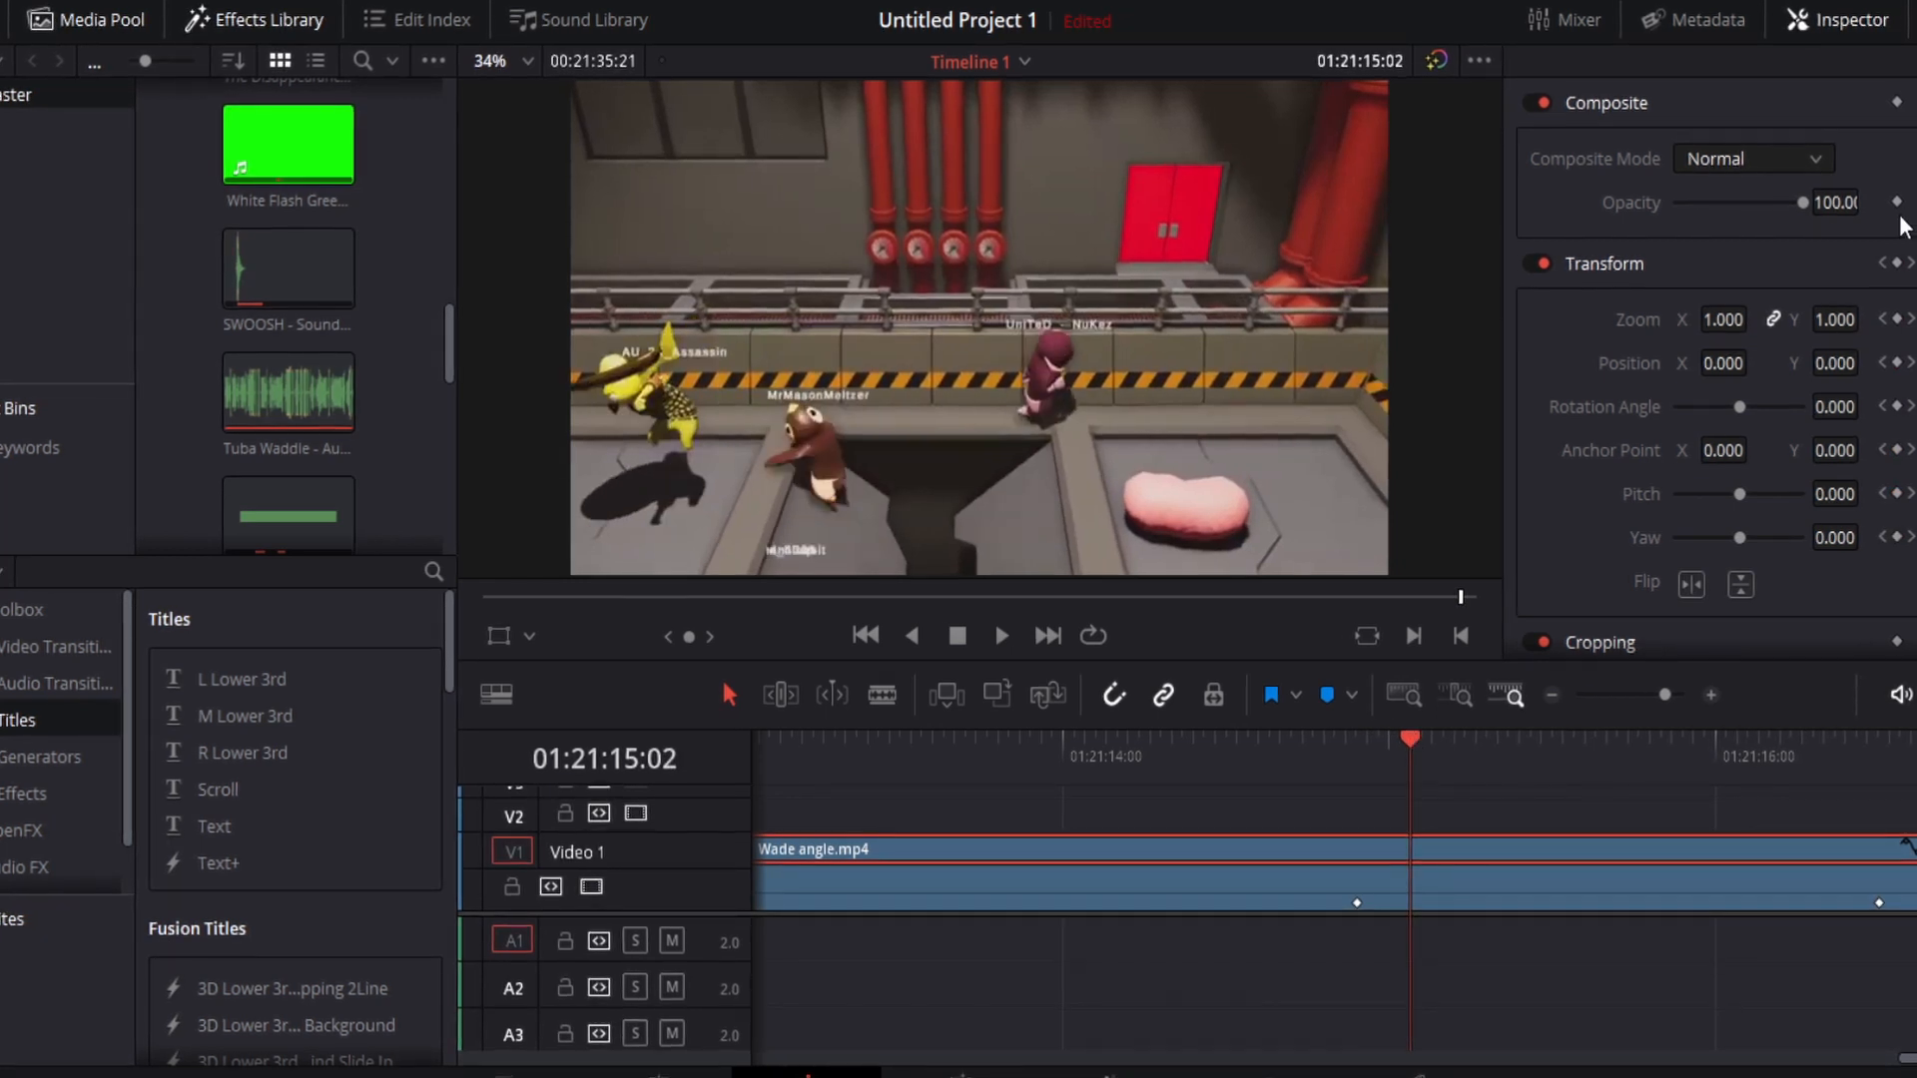
{"action": "left_click", "coordinate": [1897, 263]}
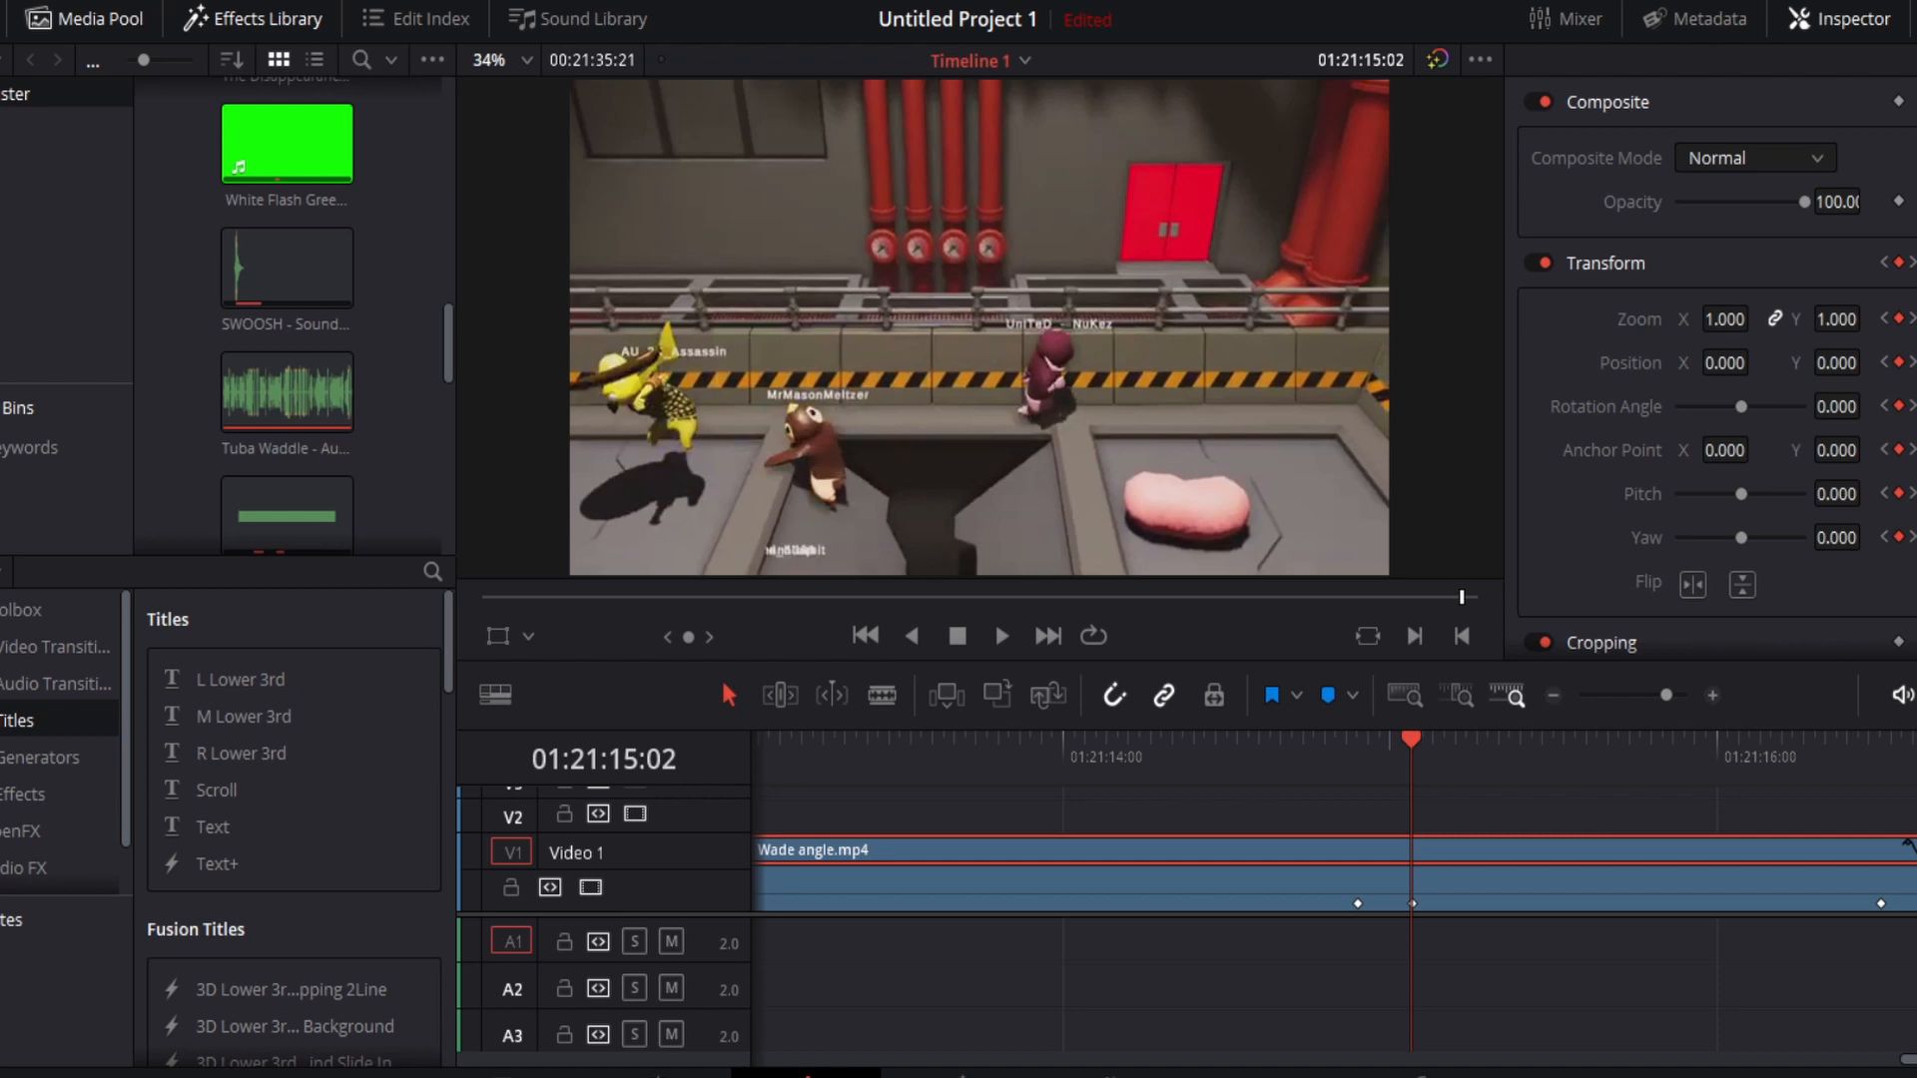
{"action": "left_click_drag", "start_coordinate": [1723, 319], "coordinate": [1481, 399]}
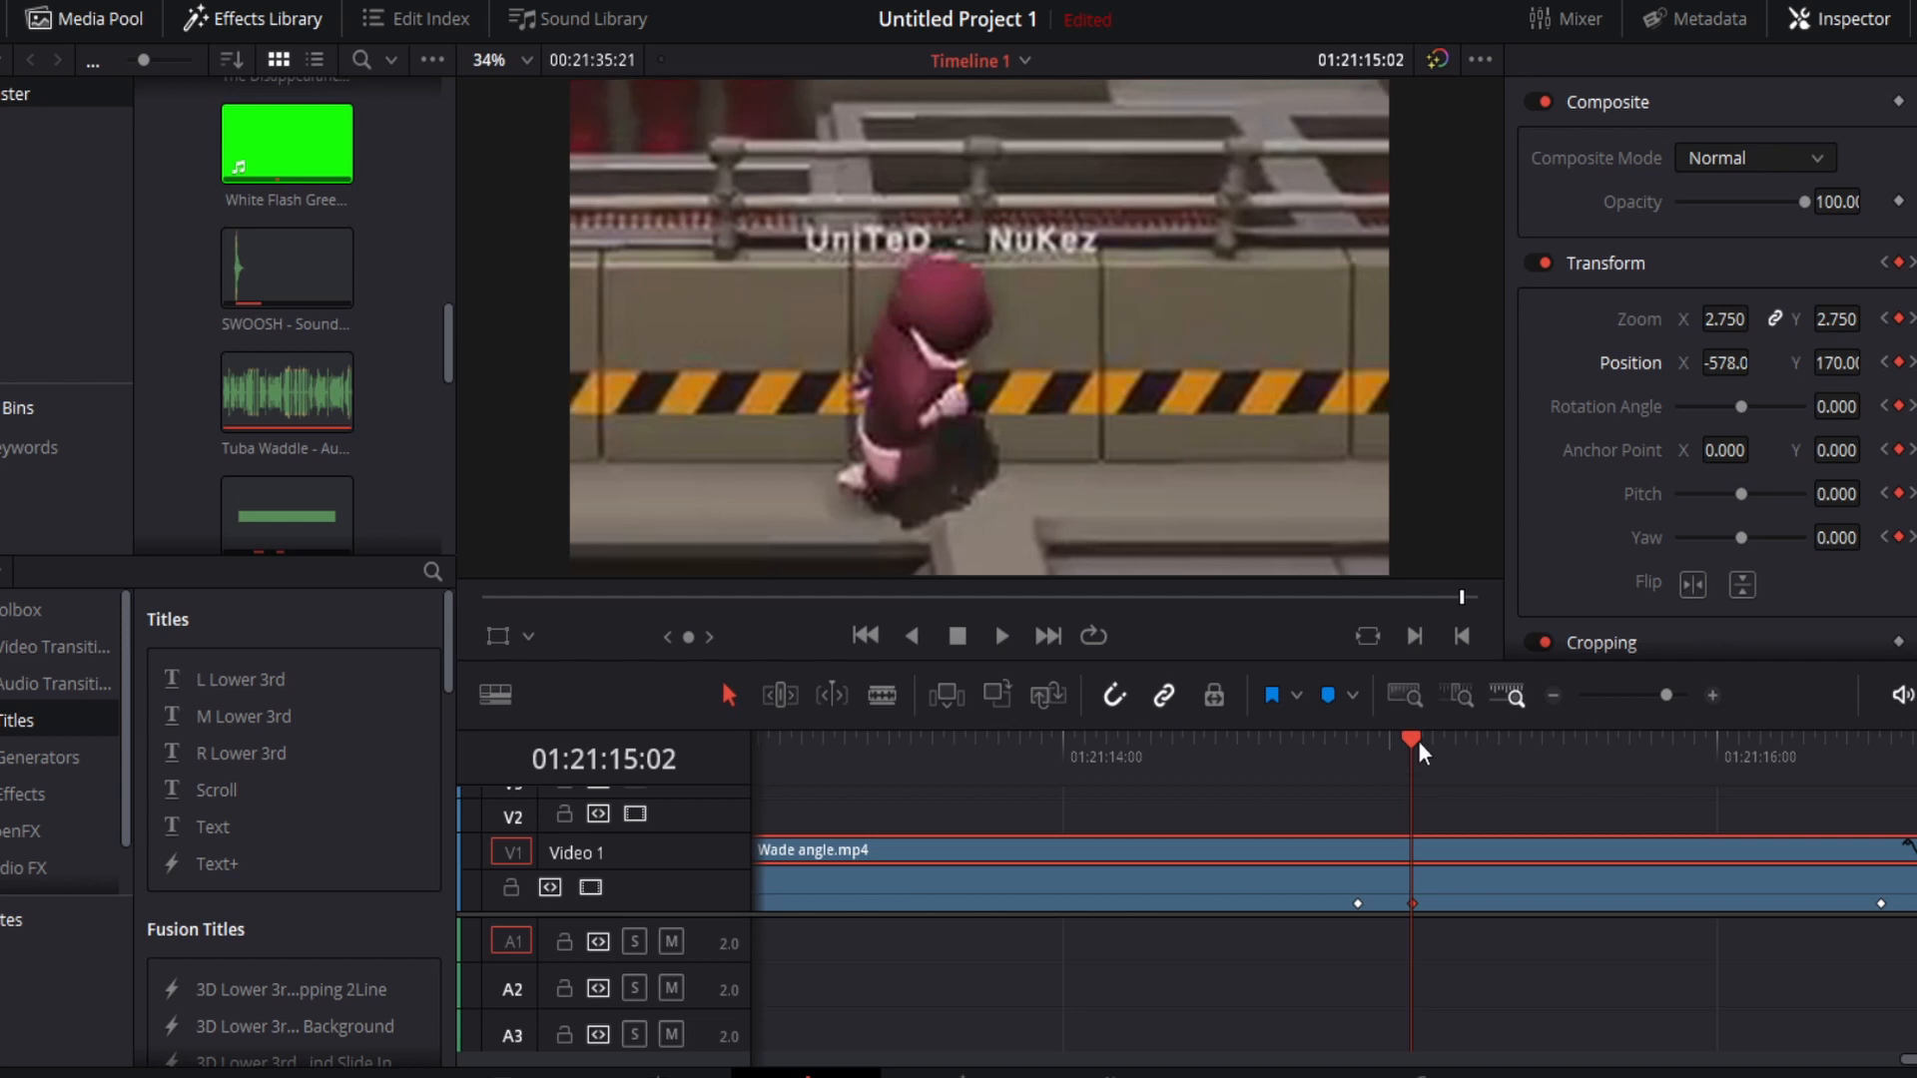
Add a Transform keyframe at 01:21:15:07 with position X about -472.7 and Y about 251, following the maroon character.
{"action": "left_click_drag", "start_coordinate": [1418, 740], "coordinate": [1465, 741]}
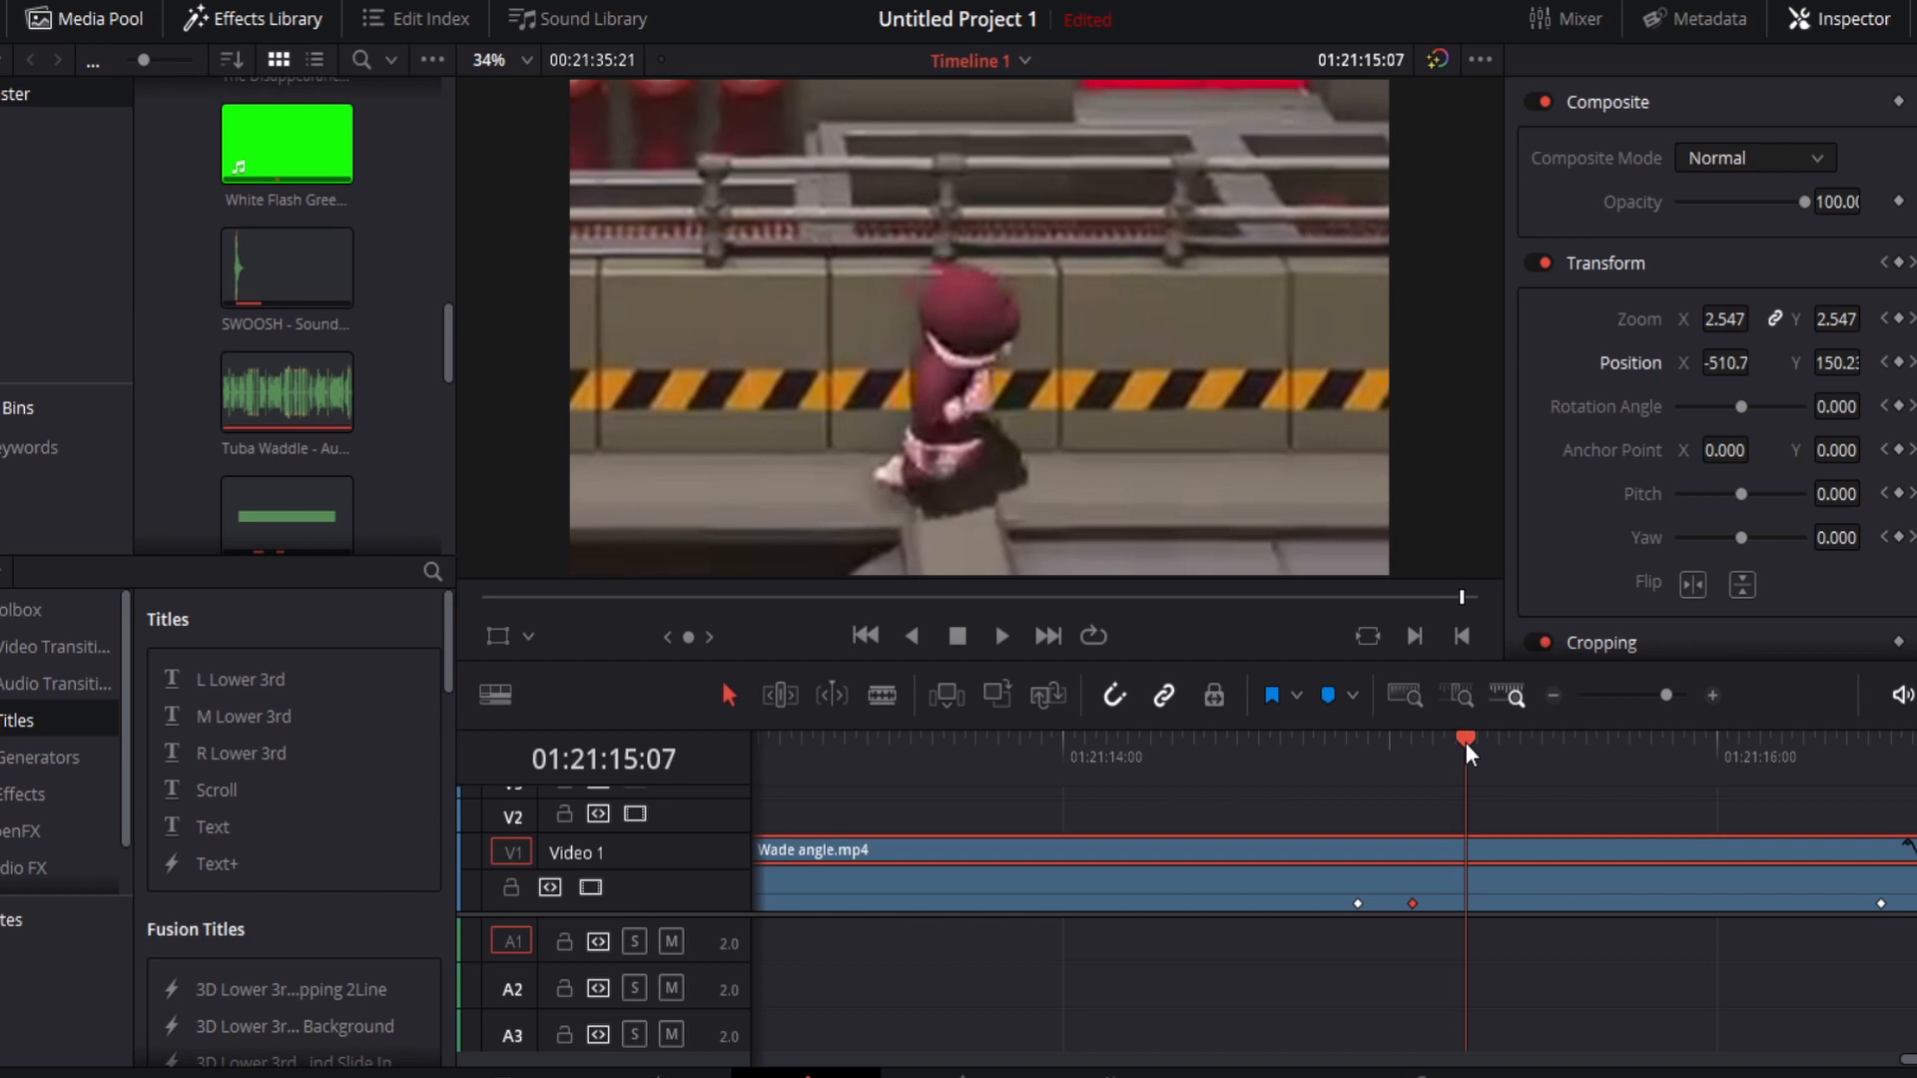
{"action": "left_click", "coordinate": [1899, 263]}
{"action": "left_click_drag", "start_coordinate": [1830, 362], "coordinate": [1911, 362]}
{"action": "mouse_move", "coordinate": [1726, 363]}
{"action": "left_mouse_down"}
{"action": "mouse_move", "coordinate": [1693, 364]}
{"action": "mouse_move", "coordinate": [1764, 364]}
{"action": "left_mouse_up"}
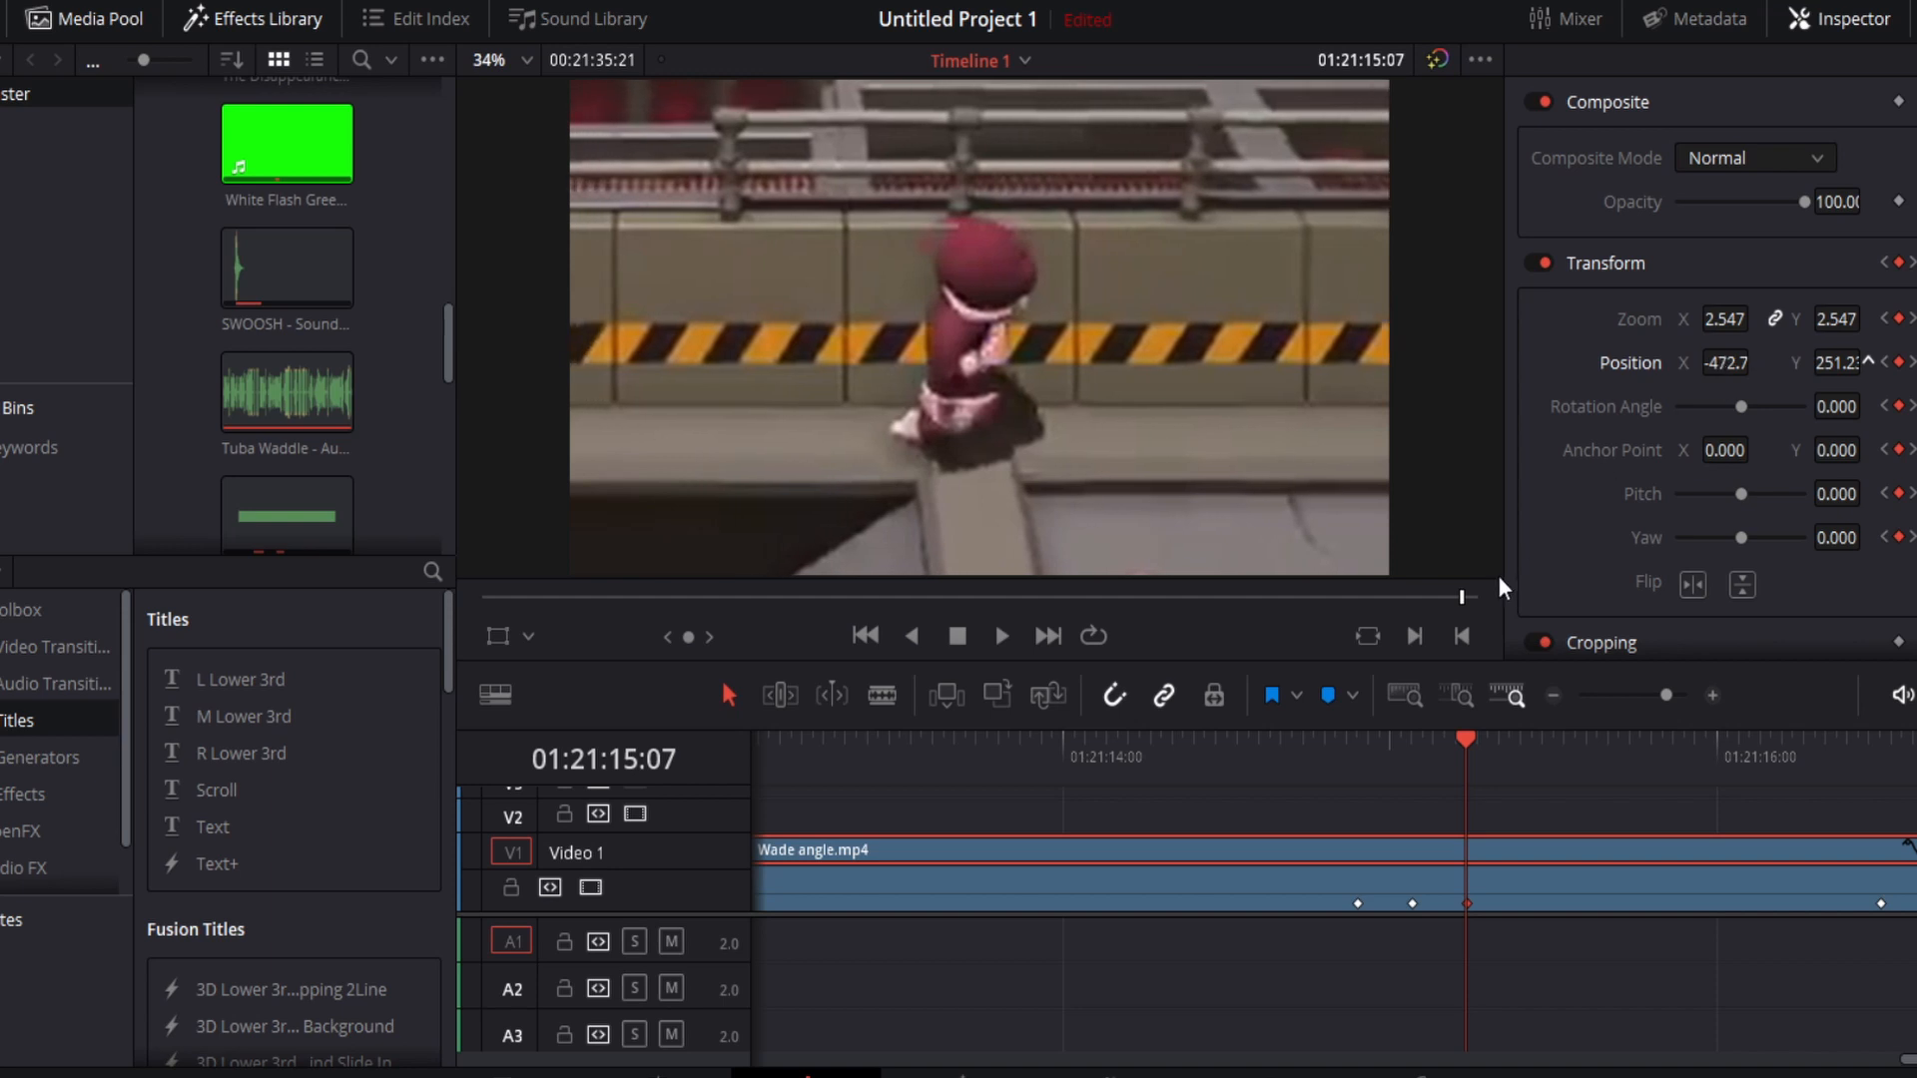
Add a Transform keyframe at 01:21:15:16 with zoom 2.820 and position Y about 411.7.
{"action": "left_click_drag", "start_coordinate": [1479, 741], "coordinate": [1563, 751]}
{"action": "left_click", "coordinate": [1899, 264]}
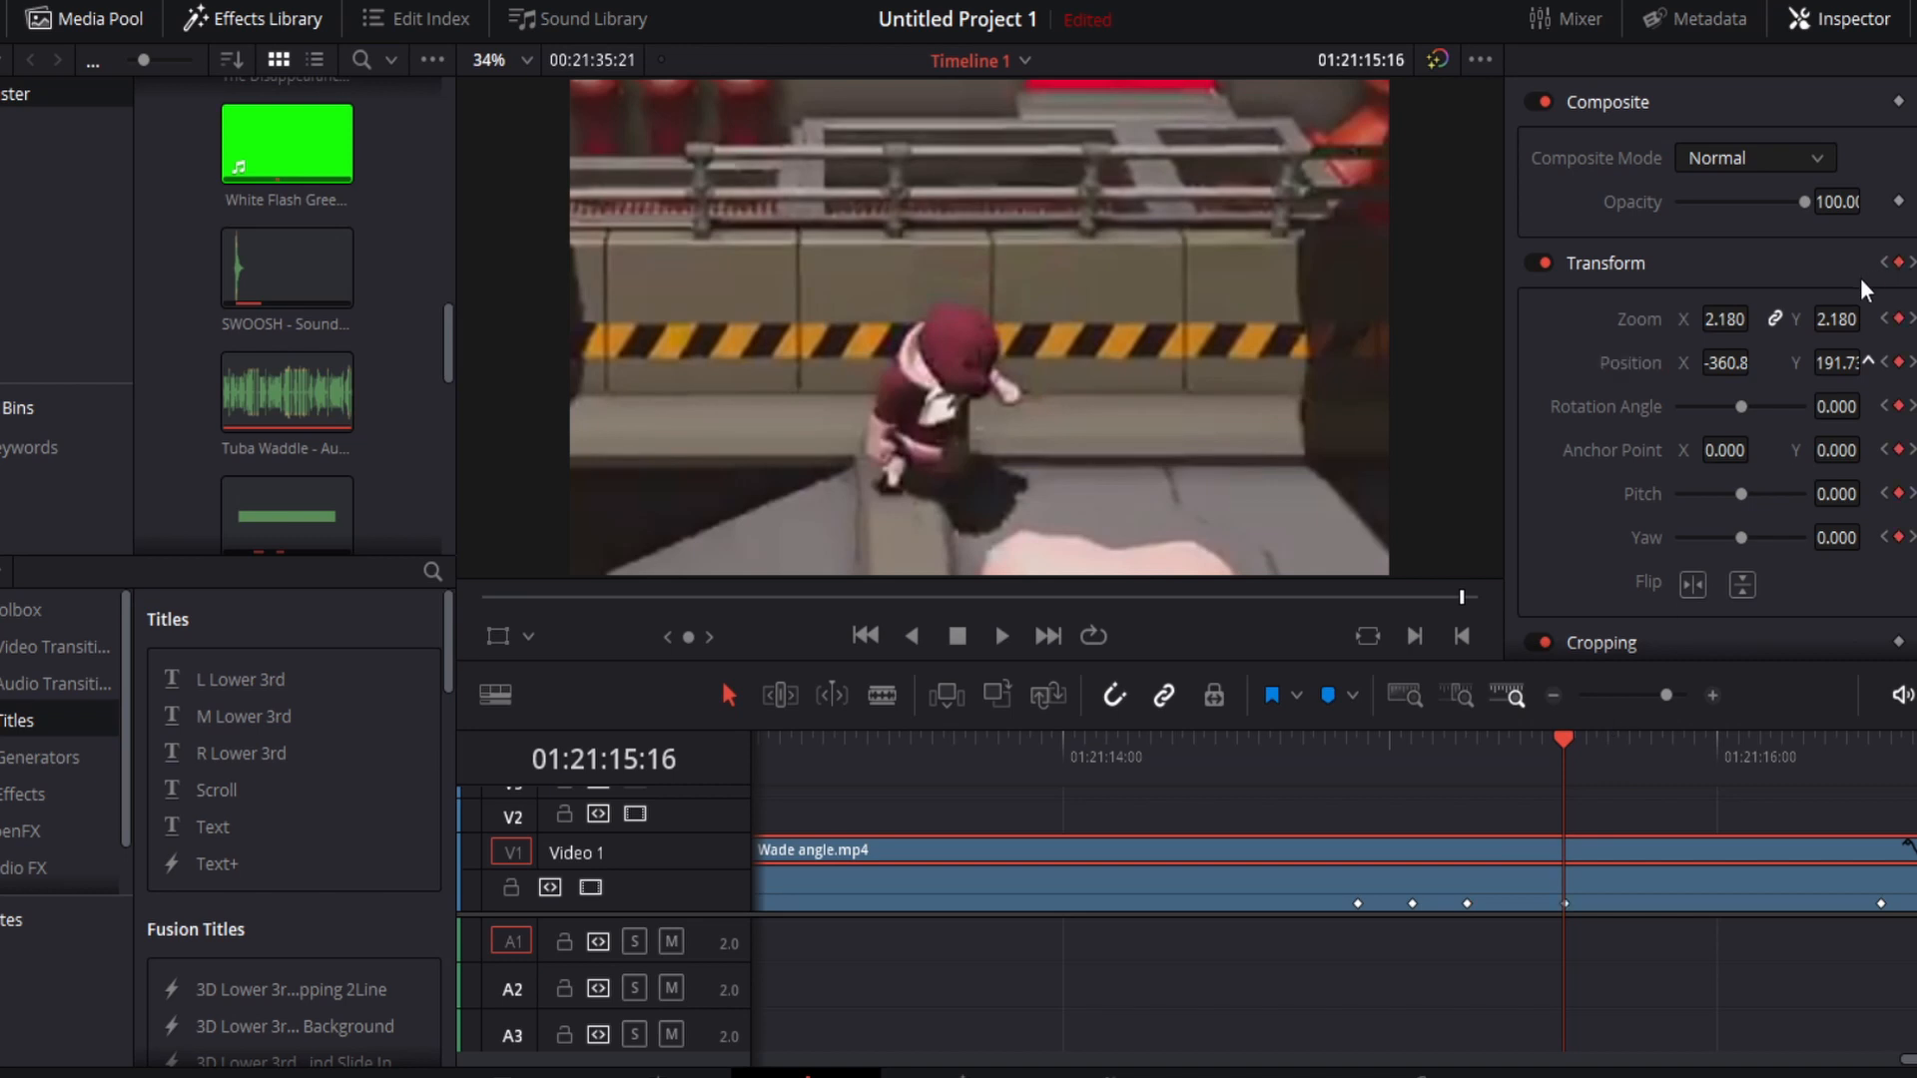
{"action": "left_click_drag", "start_coordinate": [1737, 317], "coordinate": [1881, 362]}
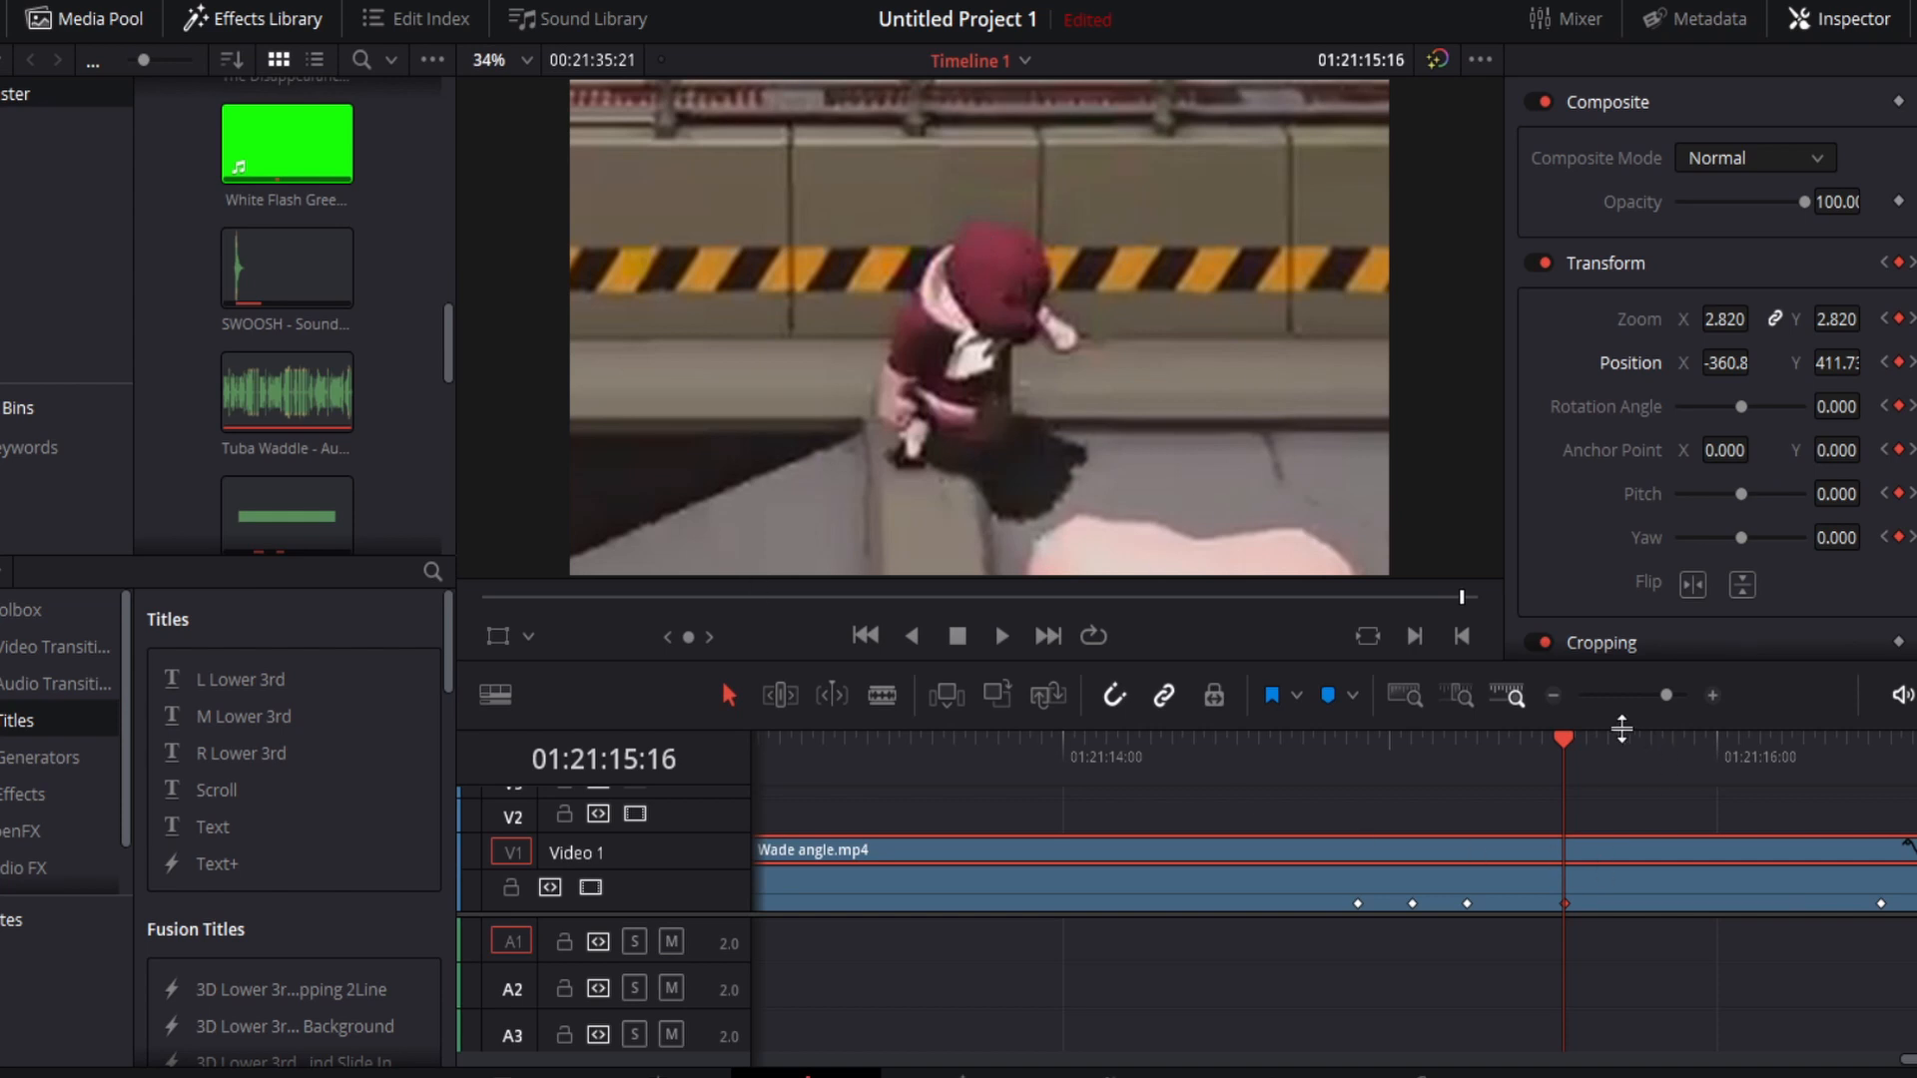
Add a Transform keyframe at 01:21:15:22 with zoom 3.184 and position X -65.16, Y about 627.5.
{"action": "left_click_drag", "start_coordinate": [1565, 740], "coordinate": [1631, 741]}
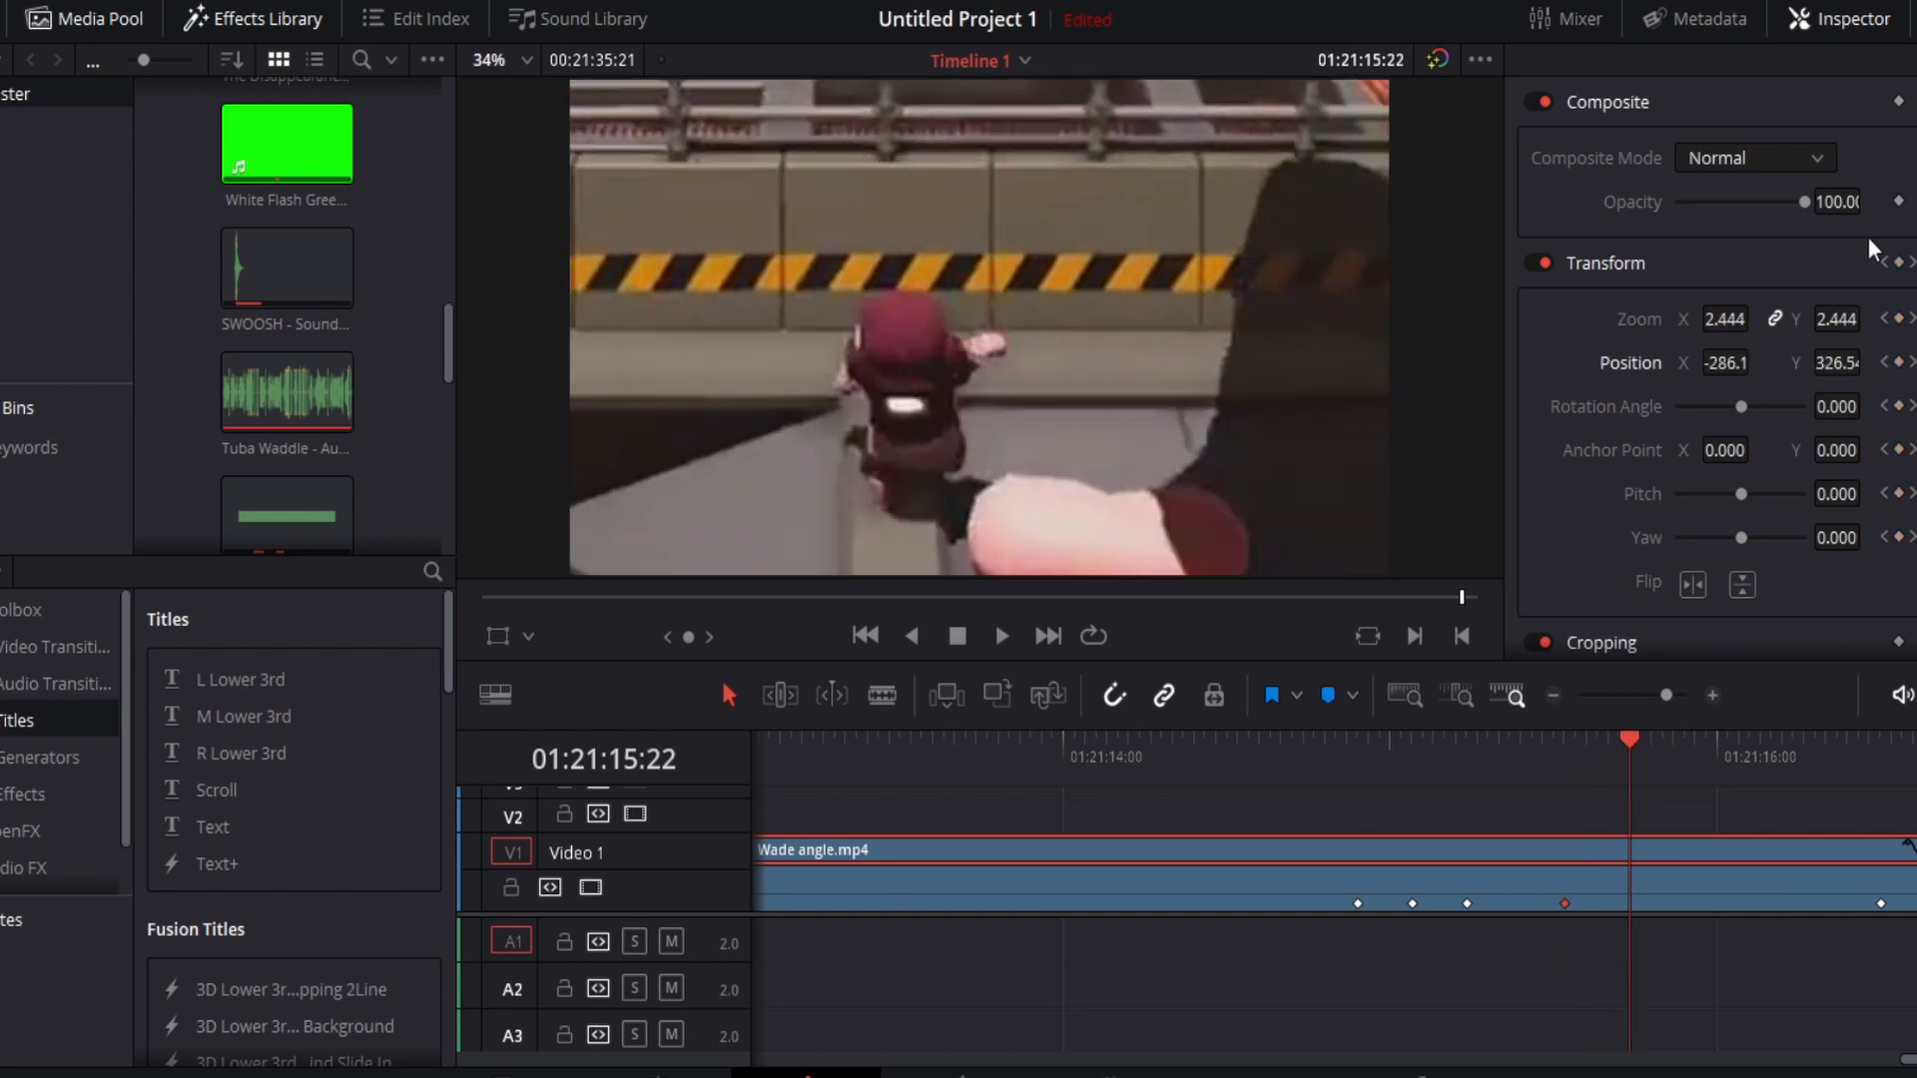
{"action": "left_click", "coordinate": [1899, 264]}
{"action": "left_click_drag", "start_coordinate": [1724, 319], "coordinate": [1756, 364]}
Add a Transform keyframe at 01:21:15:29 with zoom 3.169 and position Y about 586.5.
{"action": "left_click_drag", "start_coordinate": [1633, 739], "coordinate": [1709, 738]}
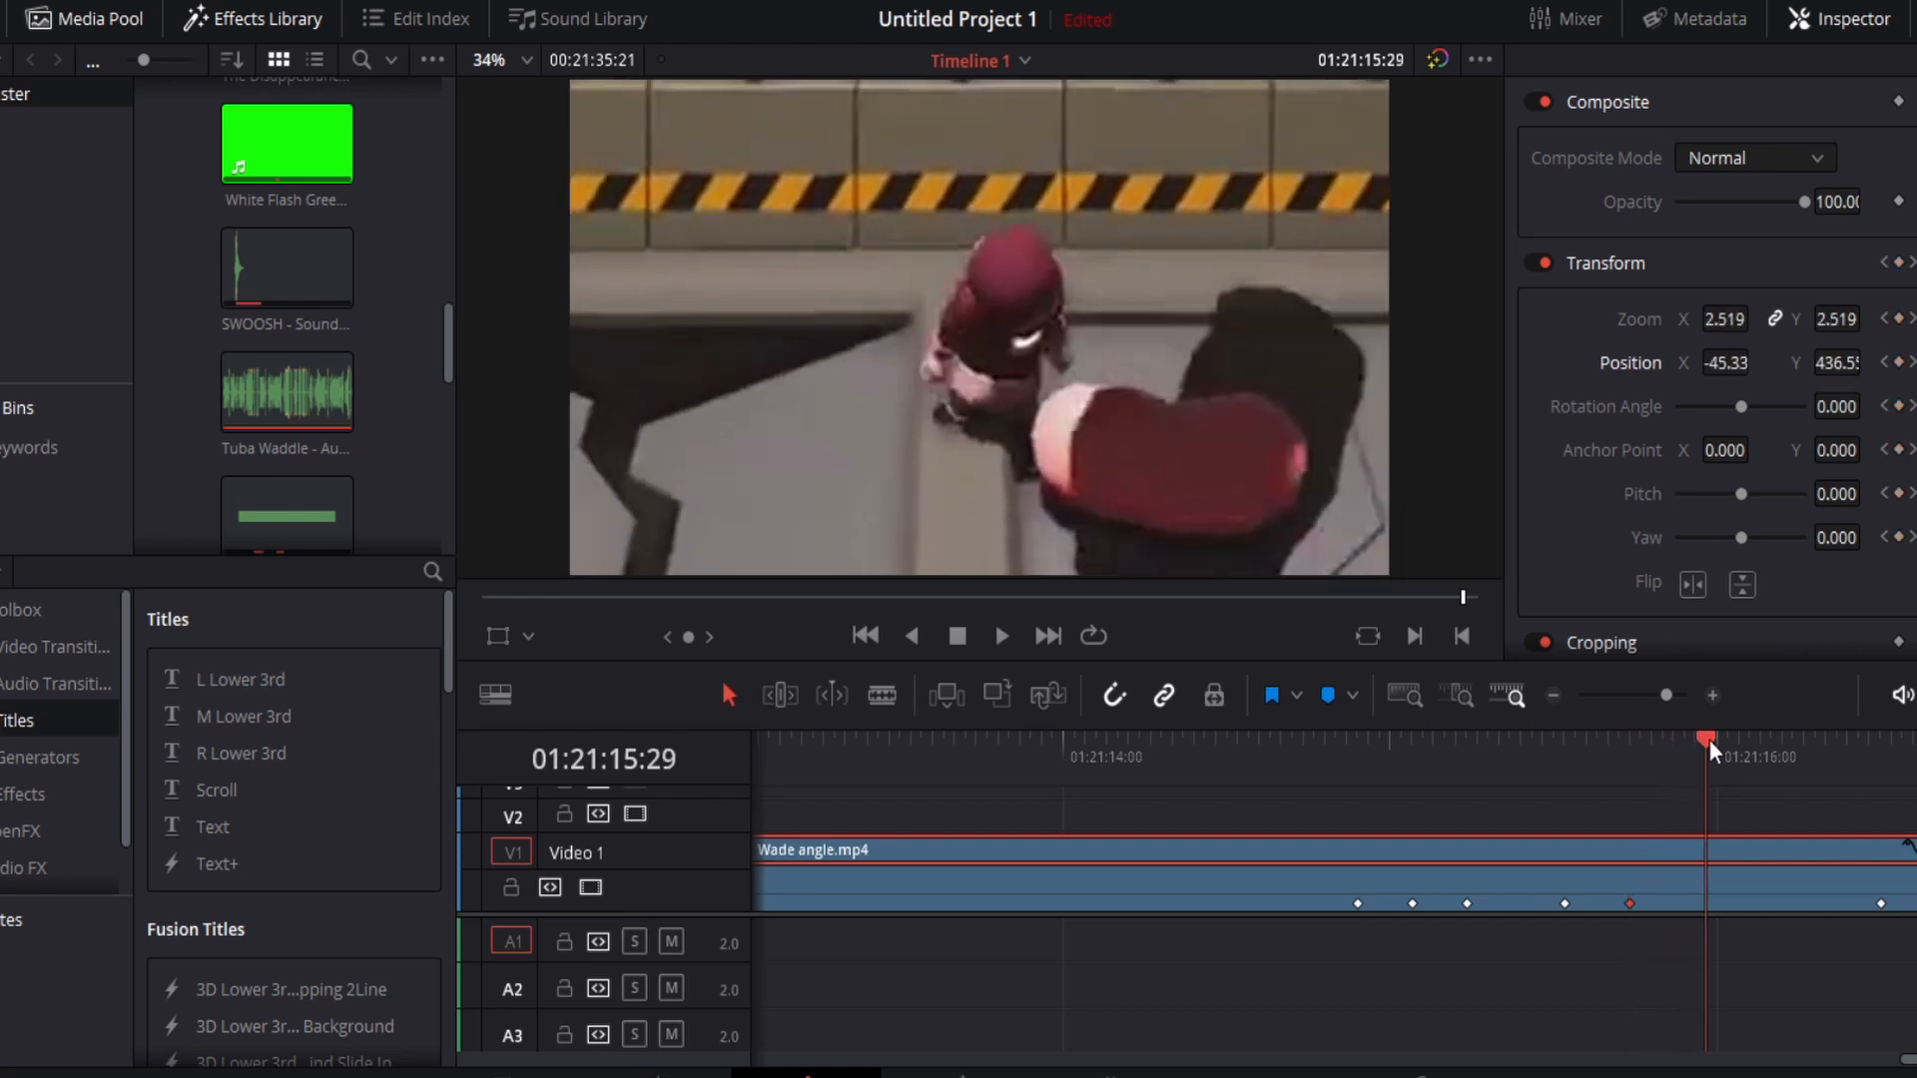
{"action": "left_click", "coordinate": [1897, 264]}
{"action": "left_click_drag", "start_coordinate": [1713, 321], "coordinate": [1882, 362]}
Scrub through and play back the keyframed section from 01:21:14:27 to check how the zoom follows the maroon character.
{"action": "left_click_drag", "start_coordinate": [1717, 750], "coordinate": [1786, 756]}
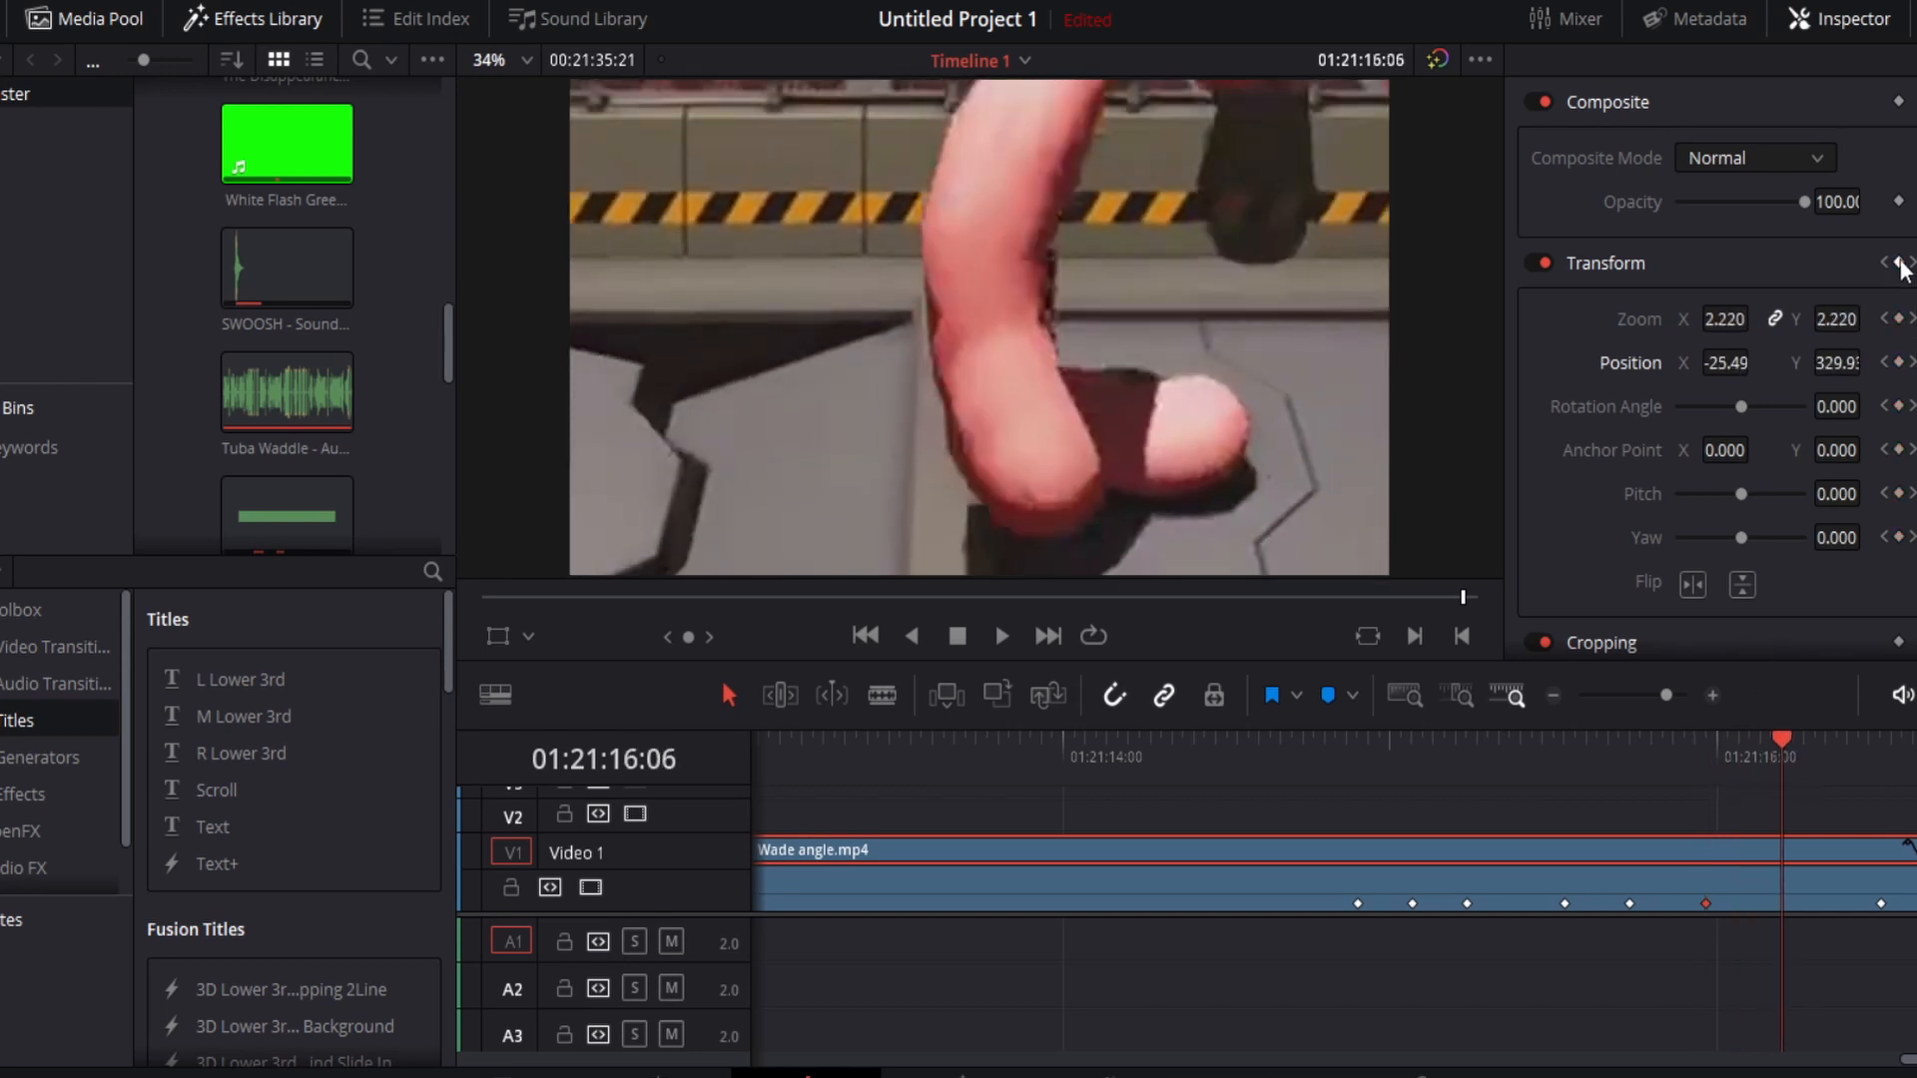
{"action": "left_click_drag", "start_coordinate": [1782, 773], "coordinate": [1193, 794]}
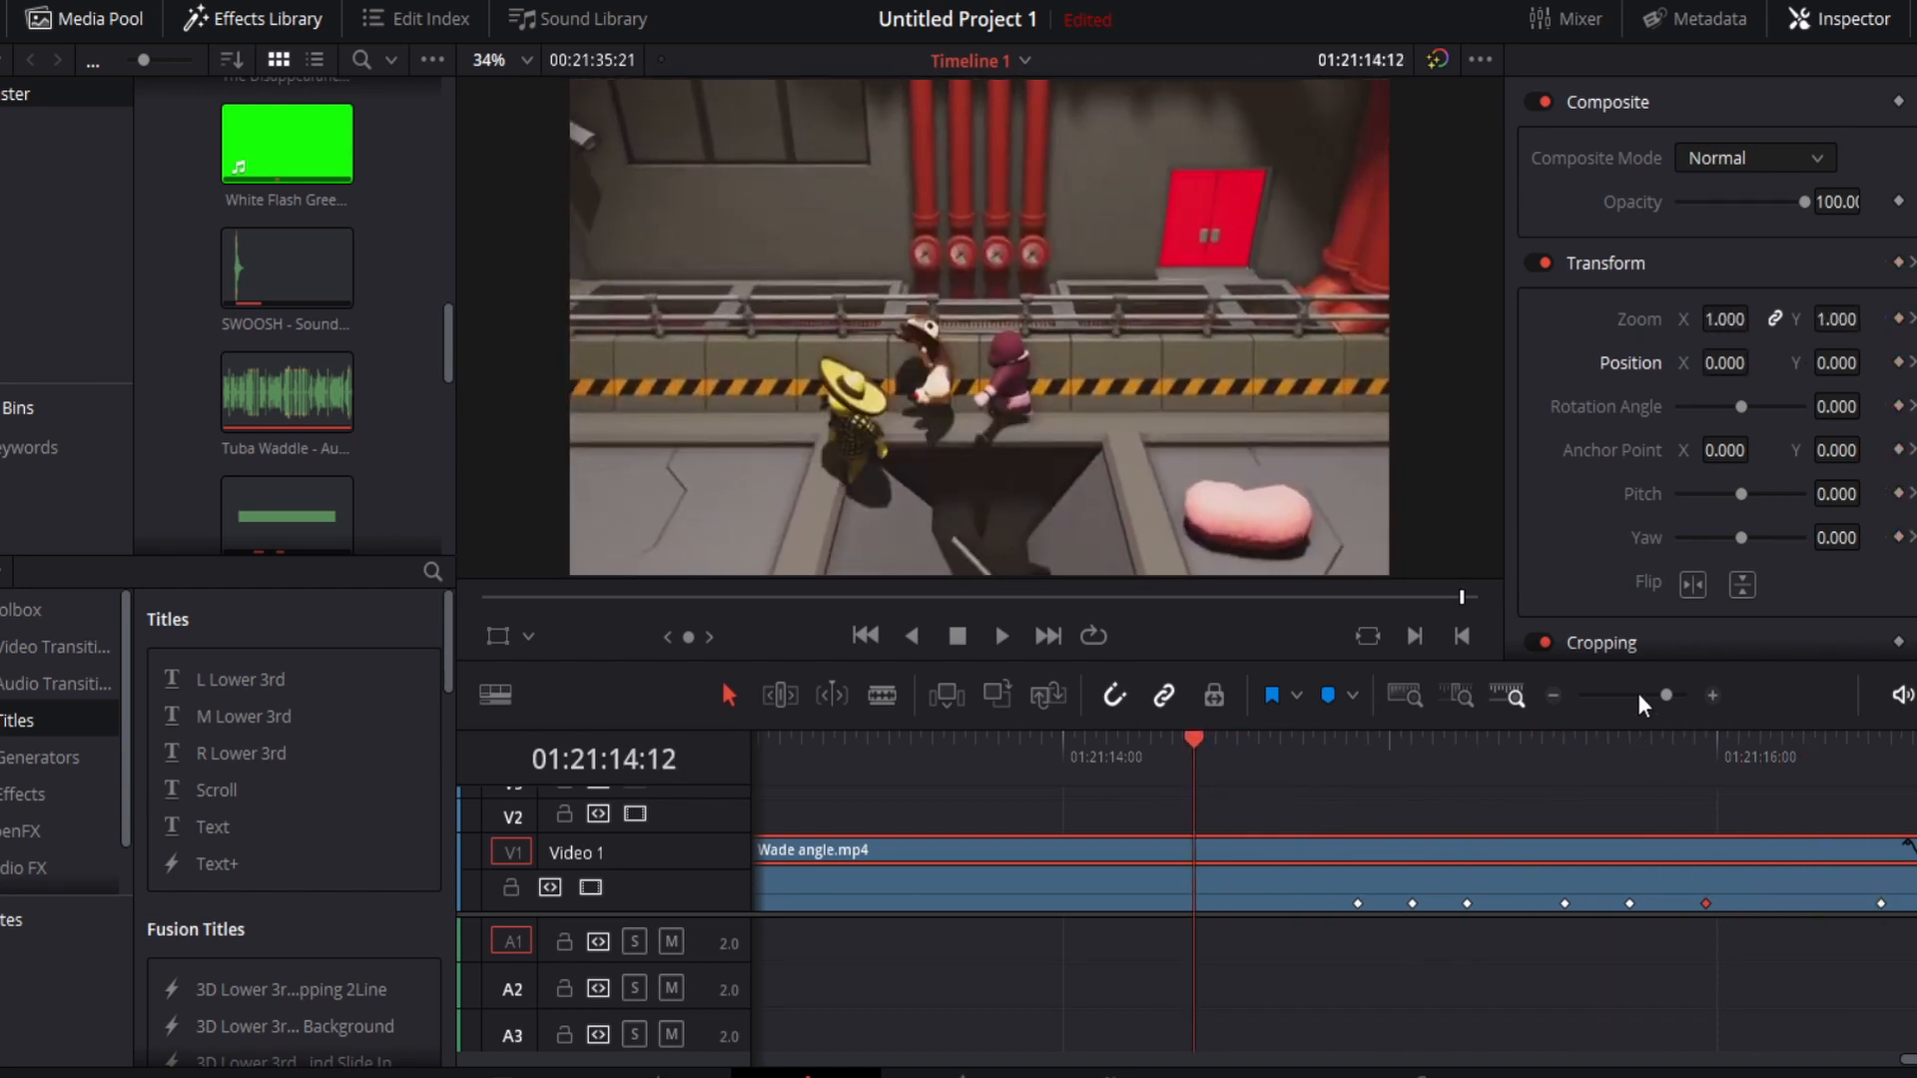
{"action": "left_click_drag", "start_coordinate": [1637, 692], "coordinate": [1655, 693]}
{"action": "left_click", "coordinate": [1509, 779]}
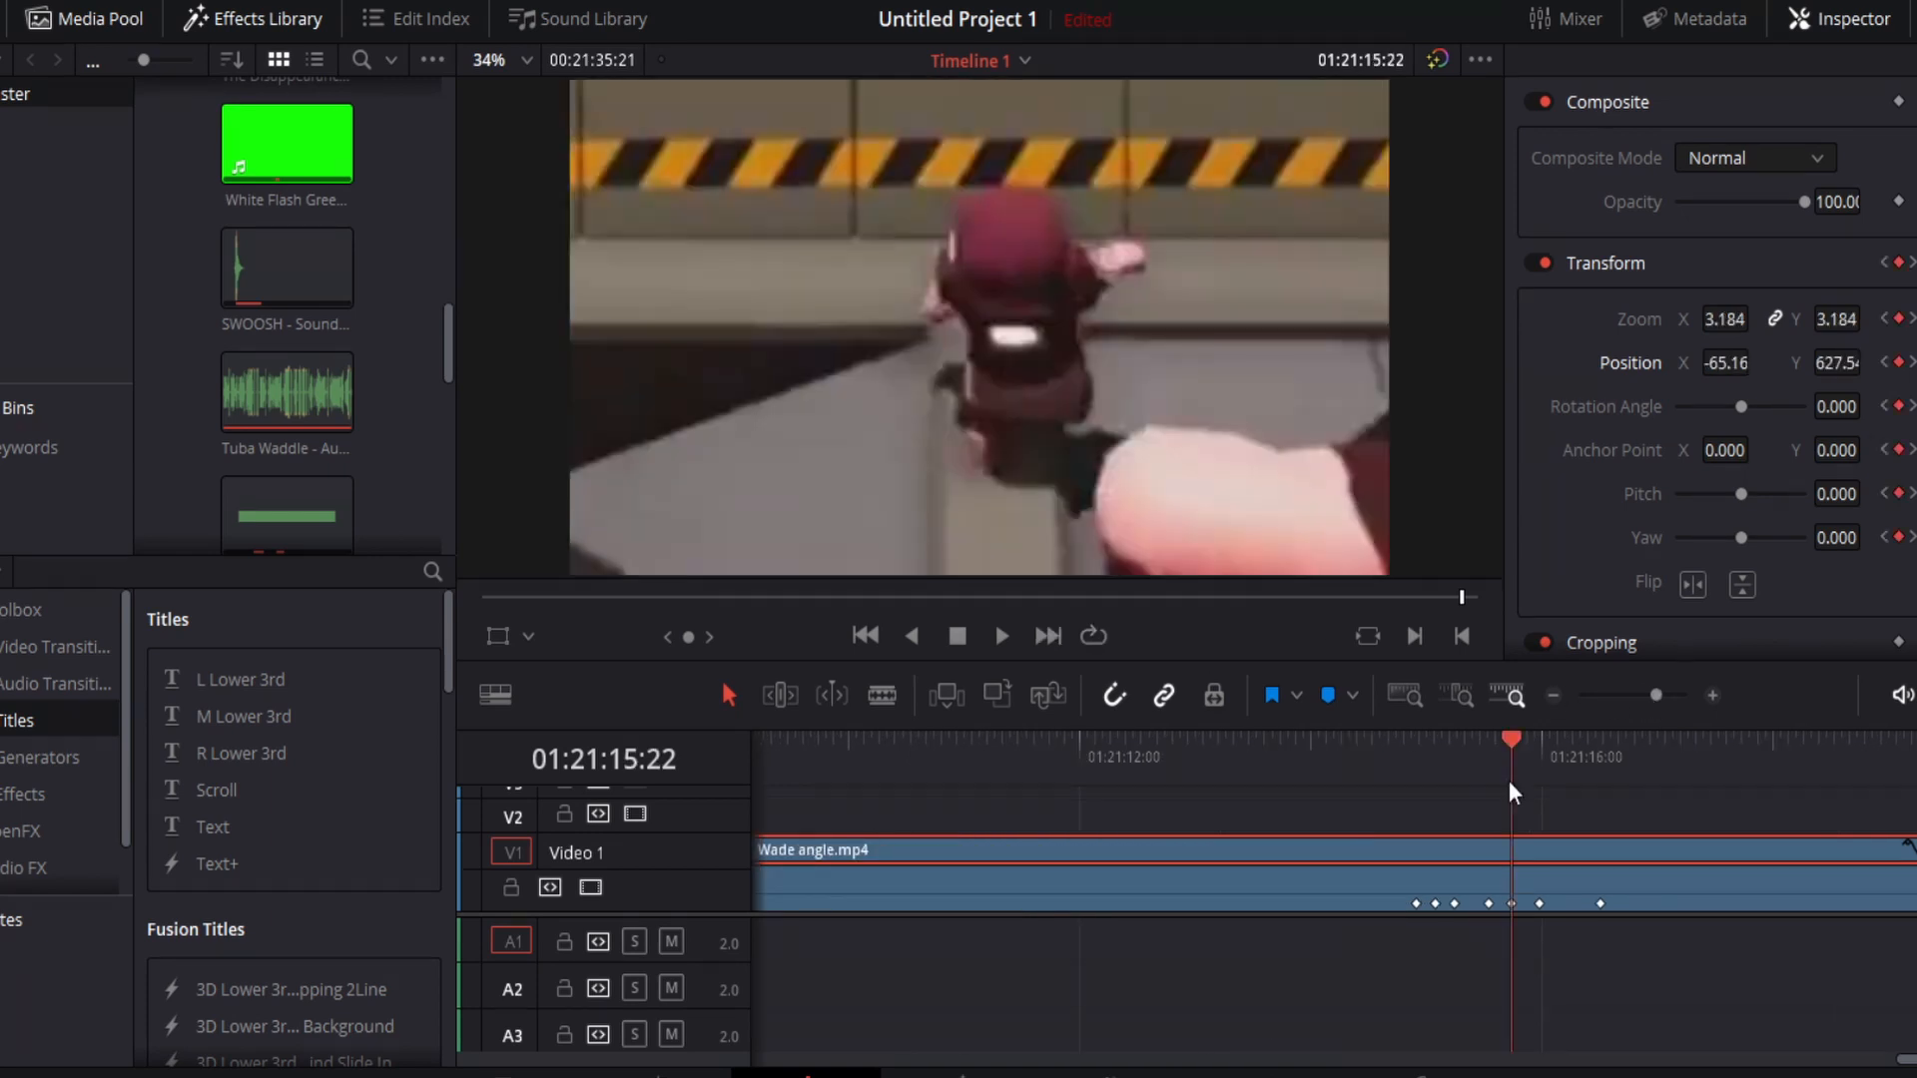
{"action": "left_click", "coordinate": [1531, 780]}
{"action": "left_click", "coordinate": [1510, 780]}
{"action": "left_click", "coordinate": [1538, 781]}
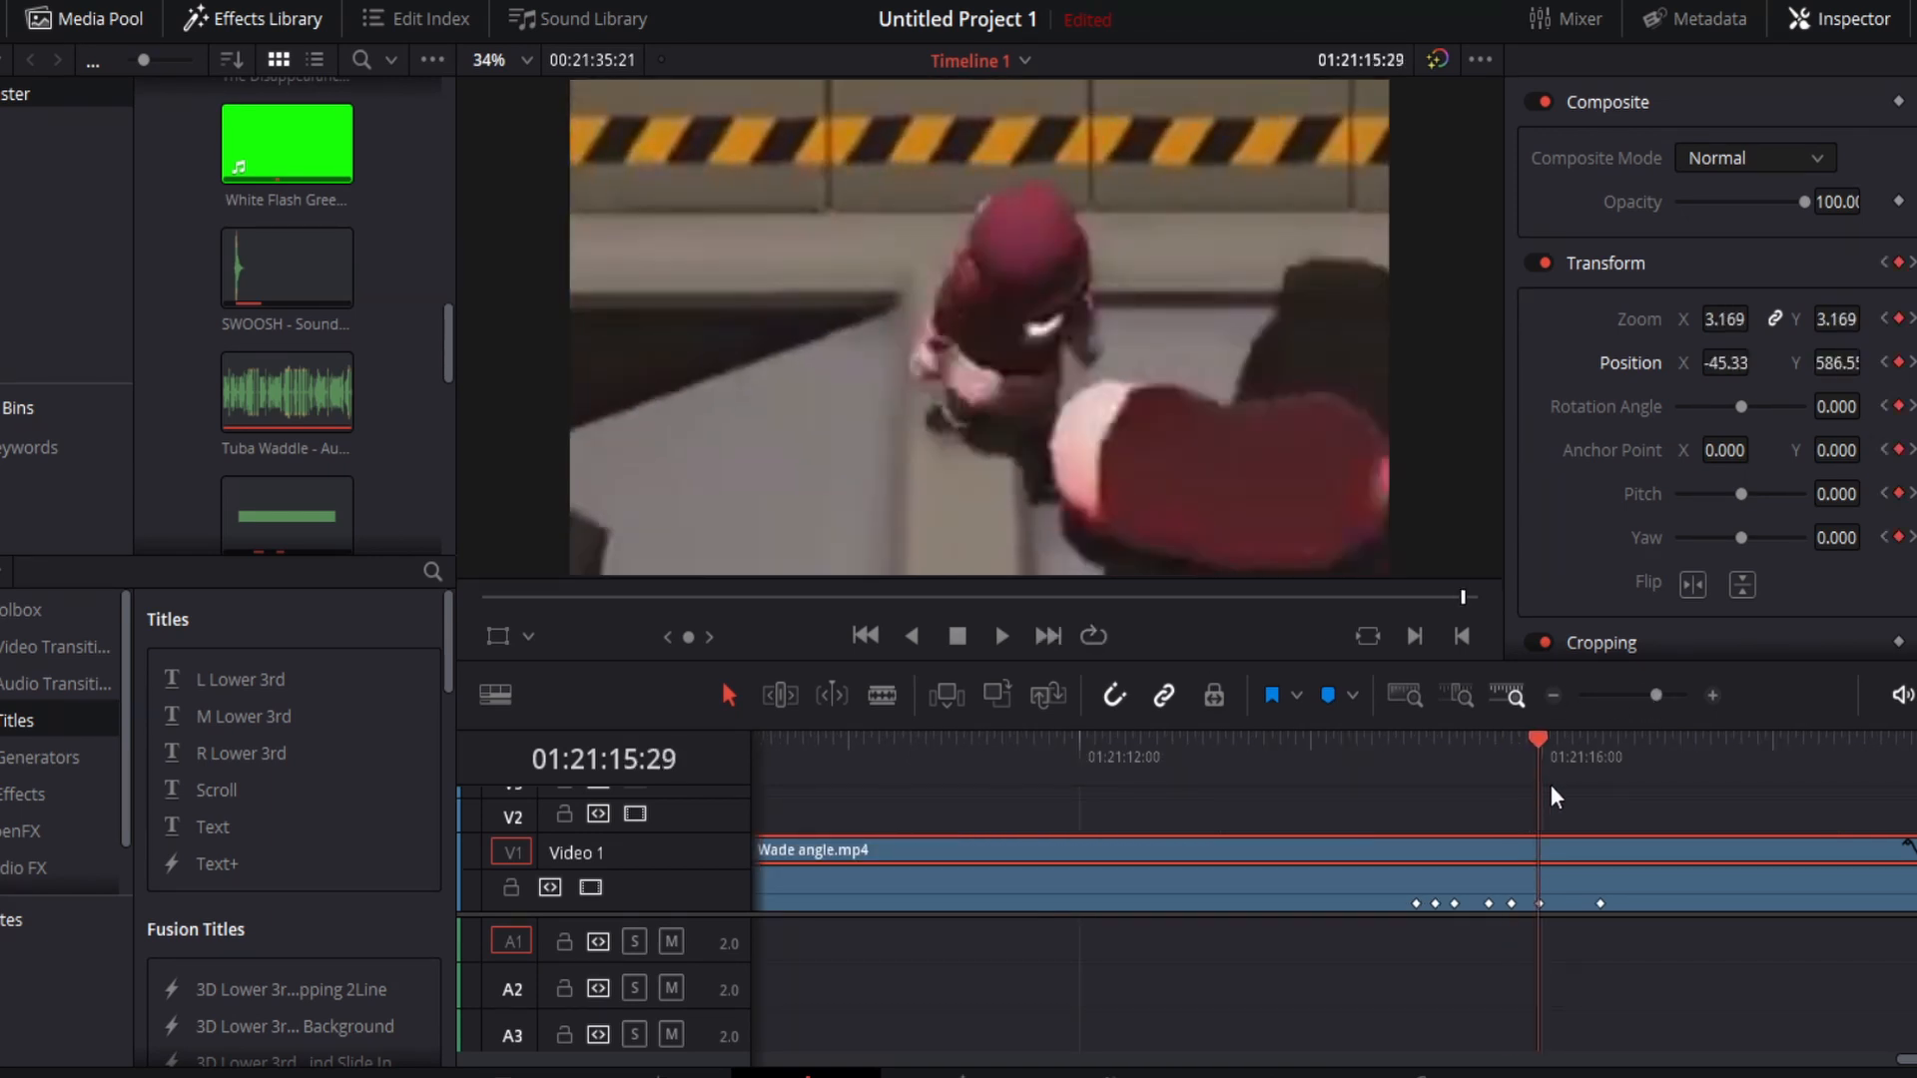
{"action": "left_click_drag", "start_coordinate": [1545, 783], "coordinate": [1413, 769]}
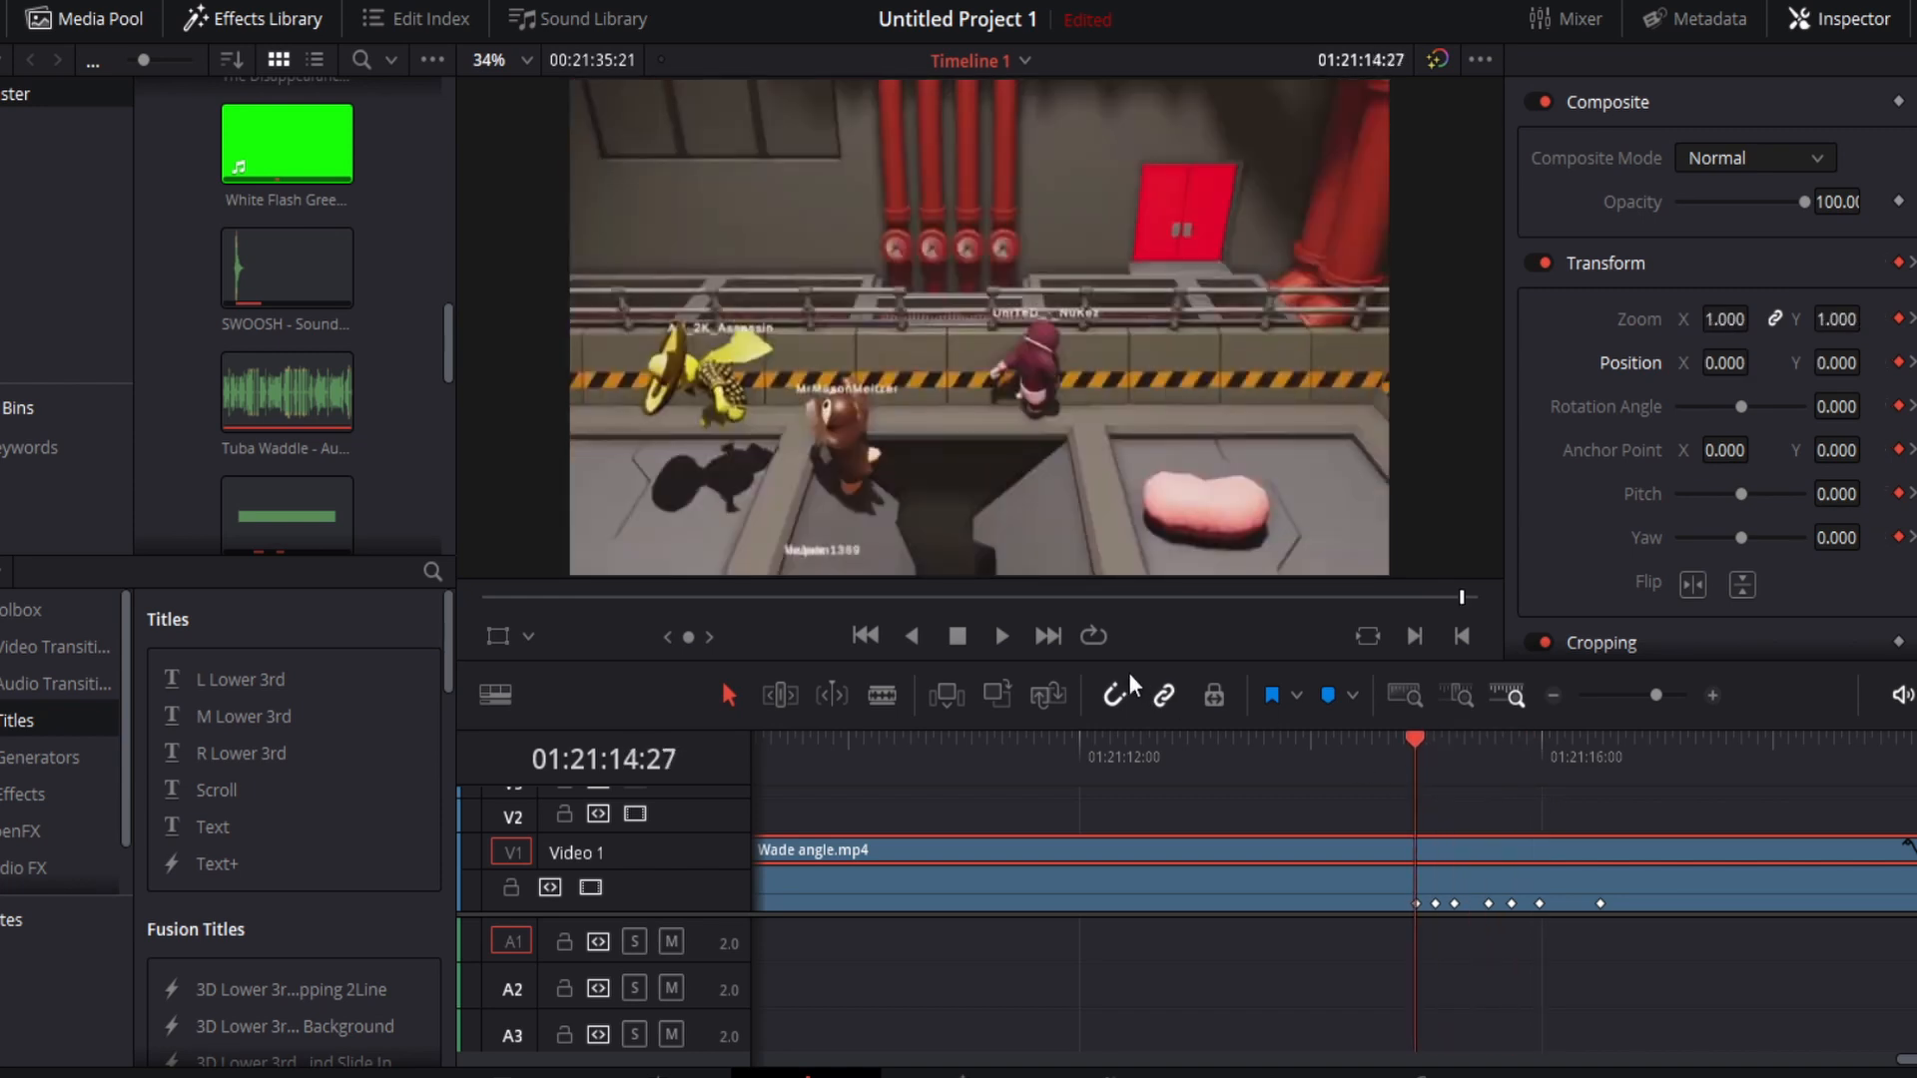
{"action": "left_click", "coordinate": [999, 638]}
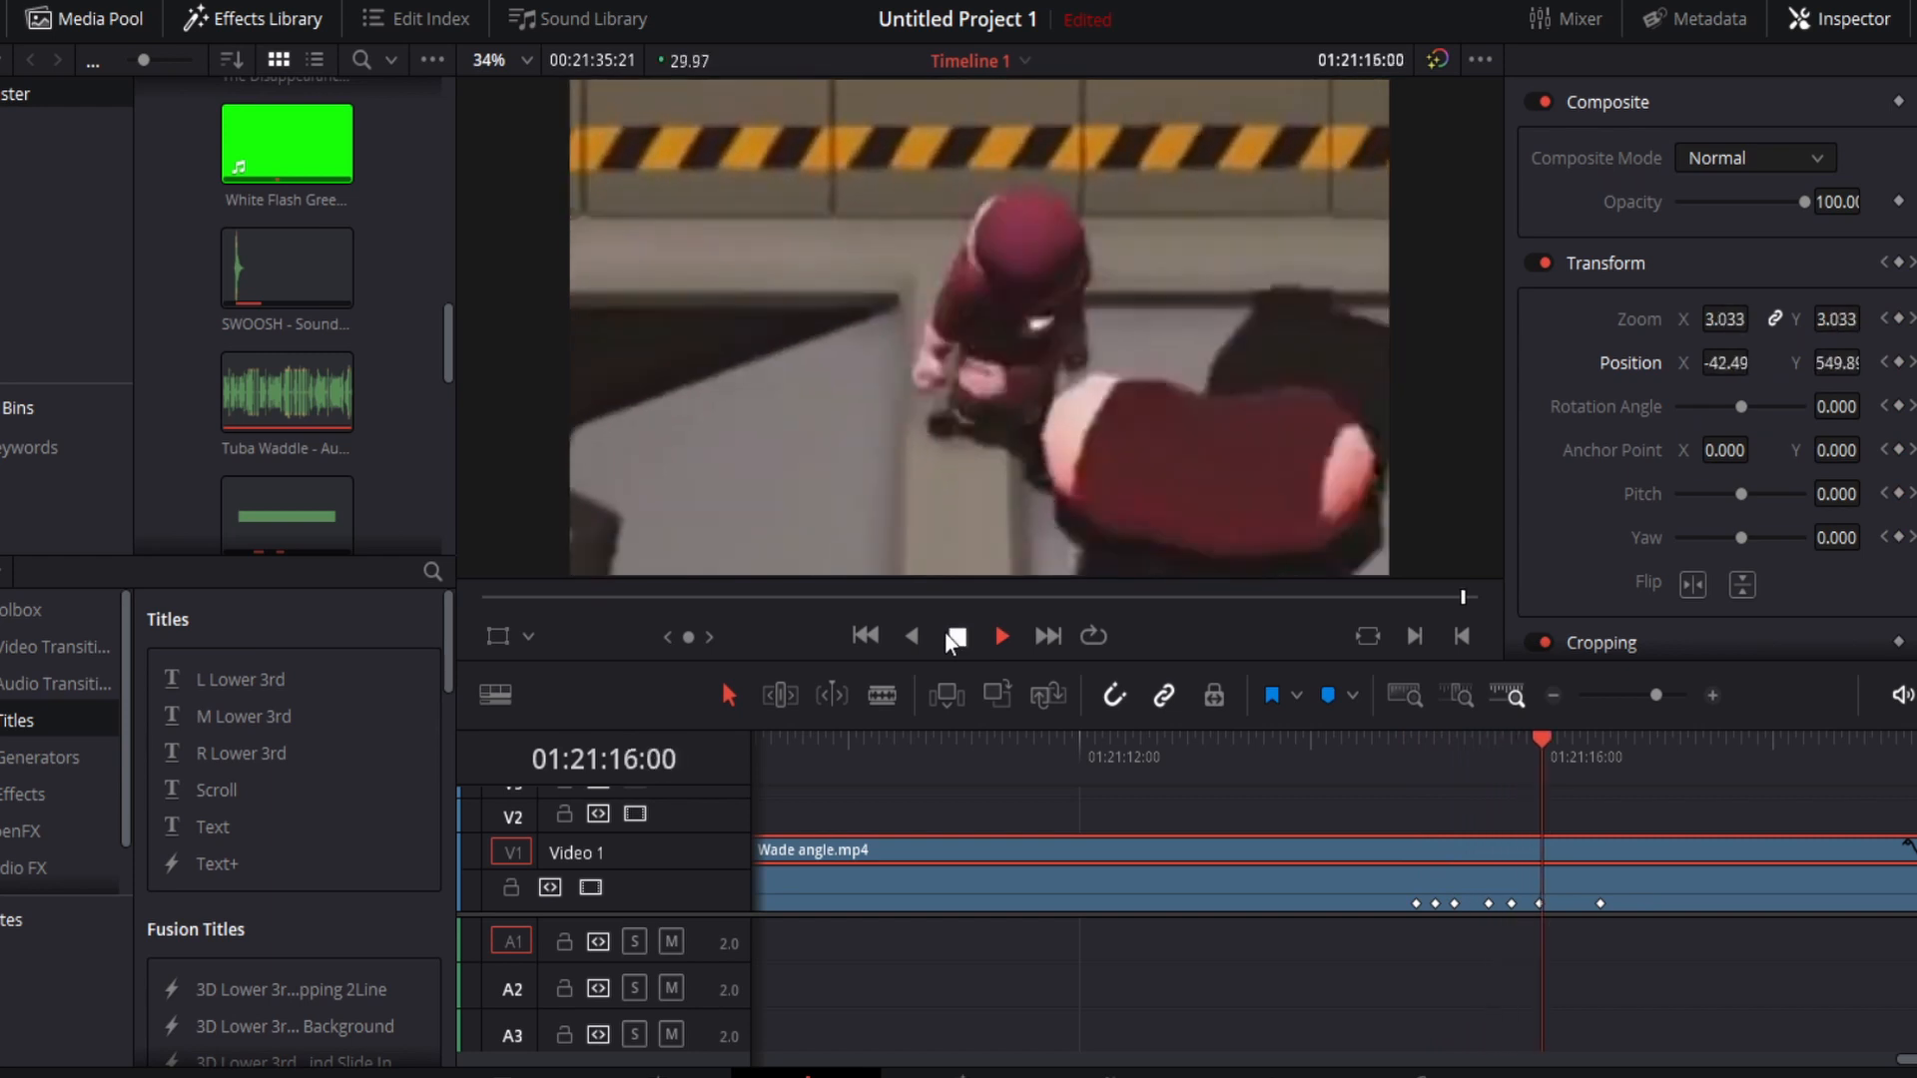
{"action": "left_click", "coordinate": [1453, 768]}
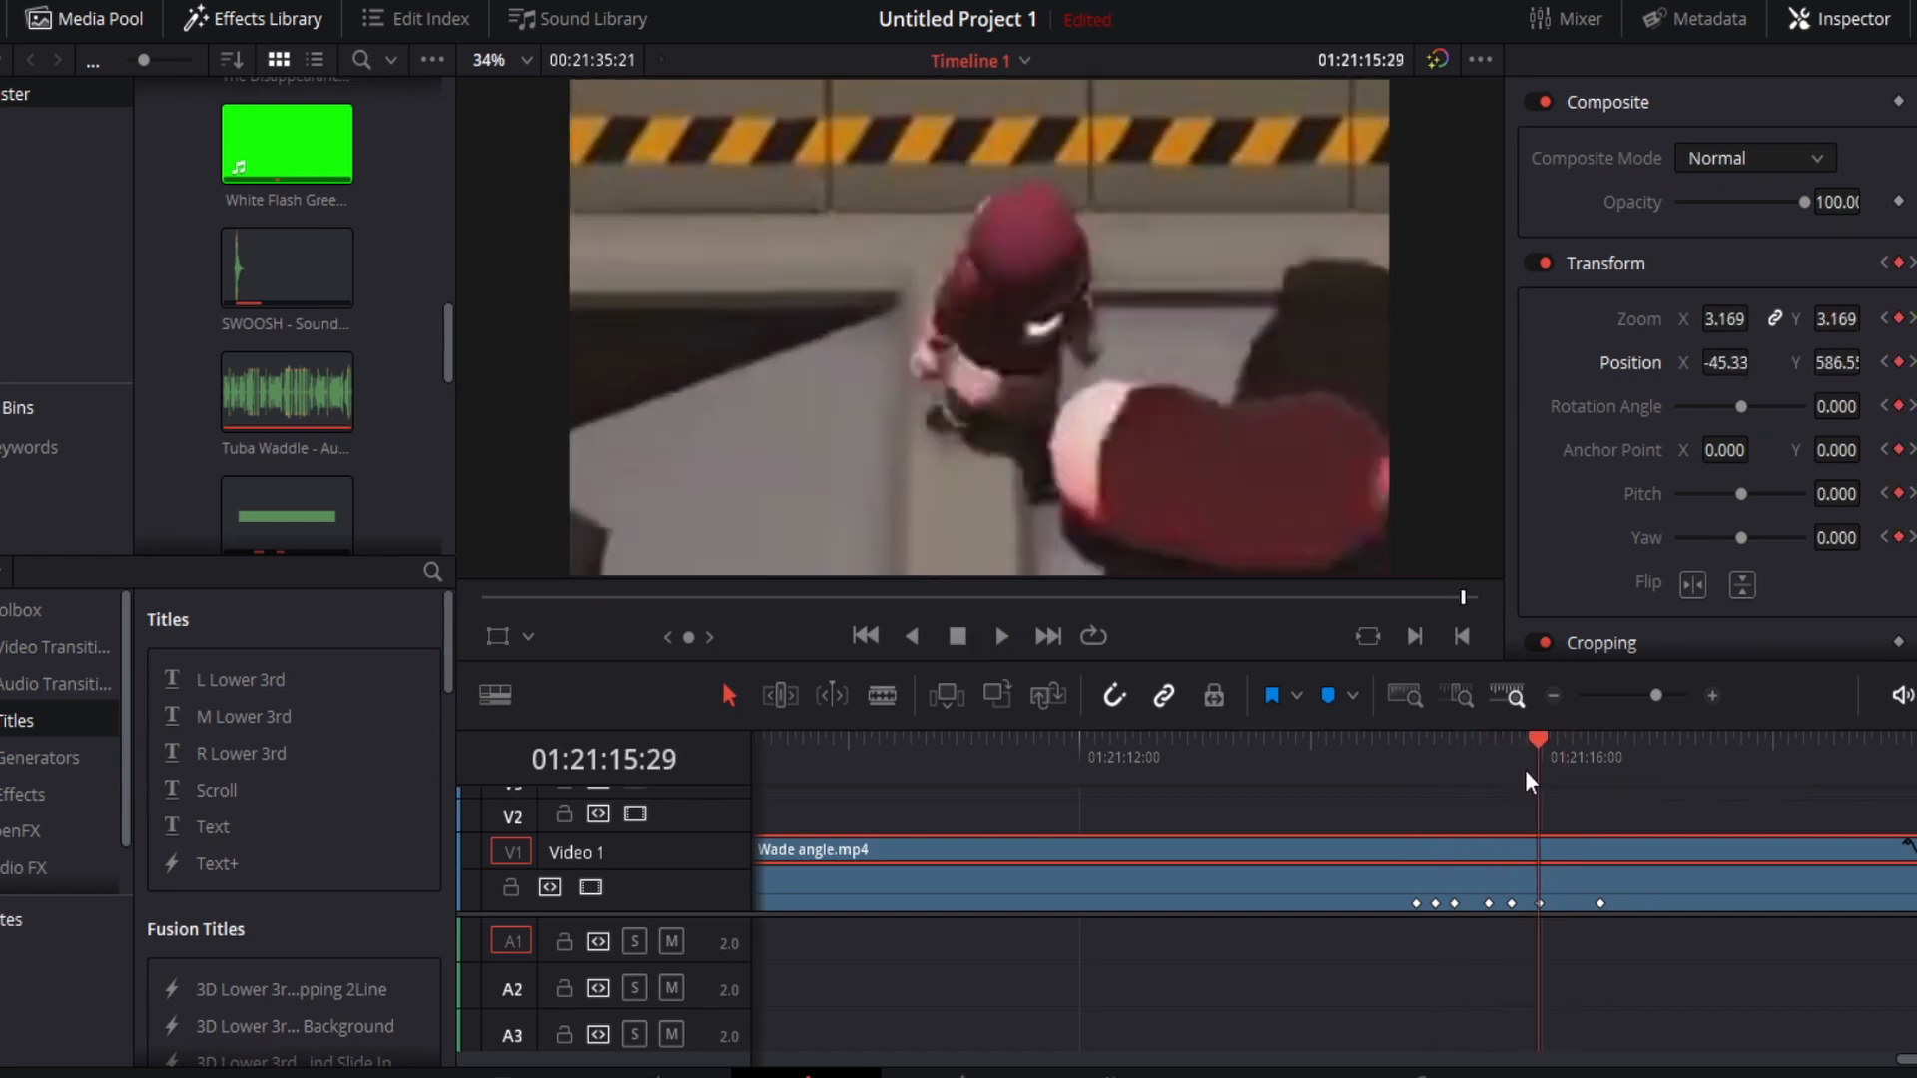
{"action": "left_click_drag", "start_coordinate": [1524, 768], "coordinate": [1441, 739]}
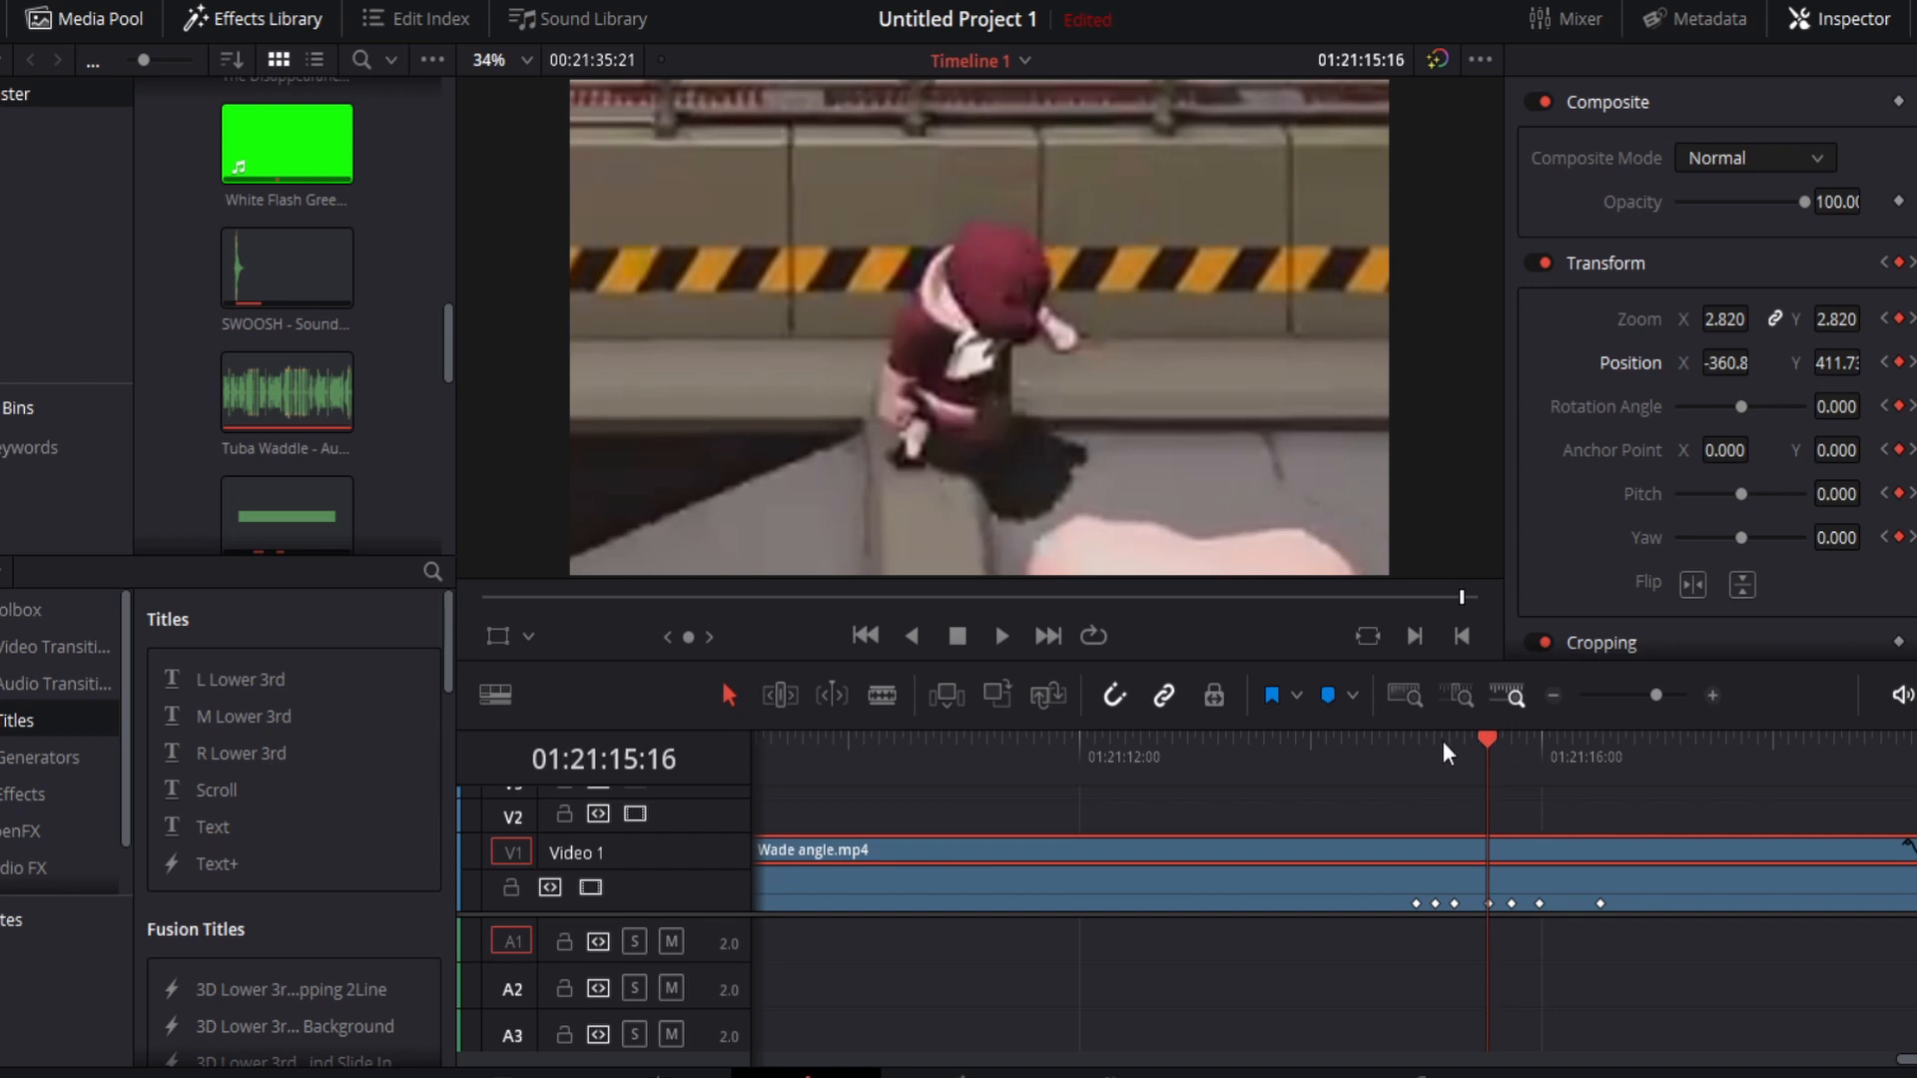
Place a Text title on track V2 above the Wade angle.mp4 clip at 01:21:12:02 and select it for editing.
{"action": "left_click", "coordinate": [1637, 694]}
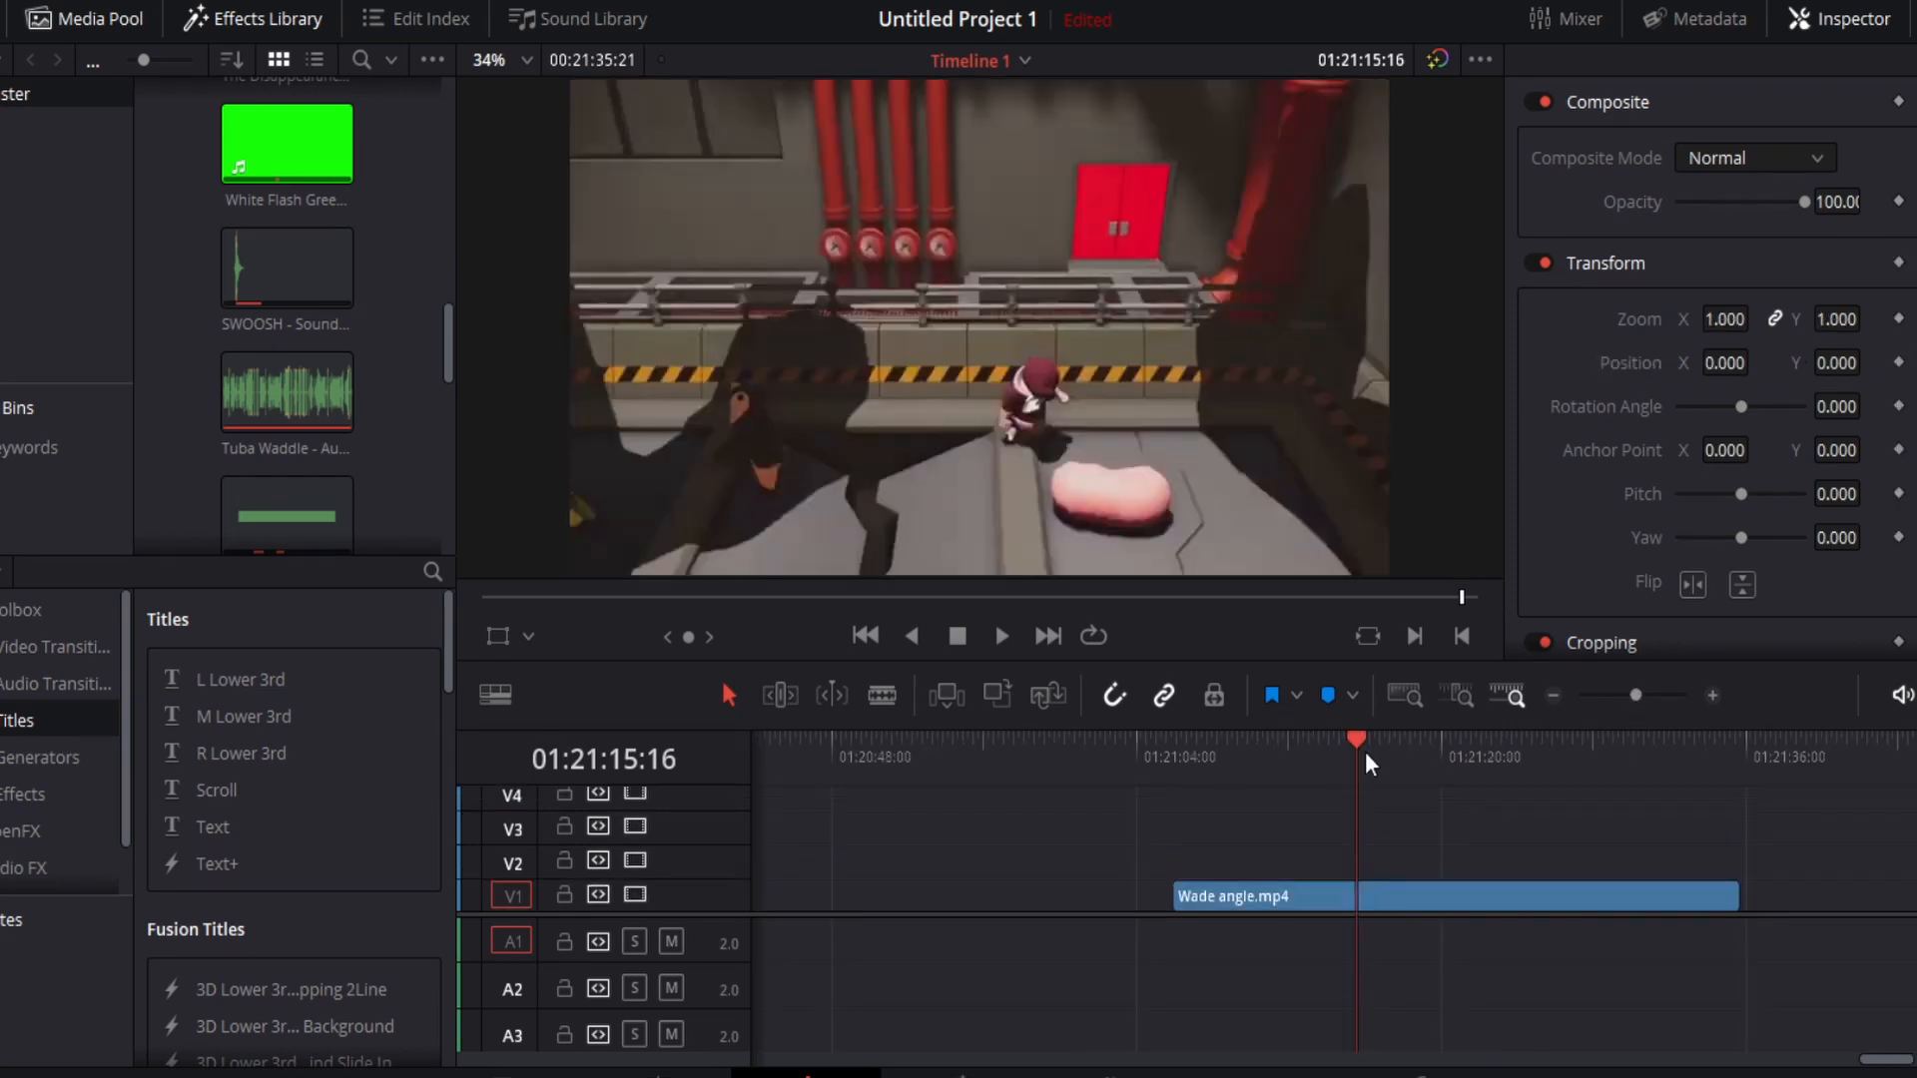
{"action": "left_click_drag", "start_coordinate": [1364, 752], "coordinate": [1290, 756]}
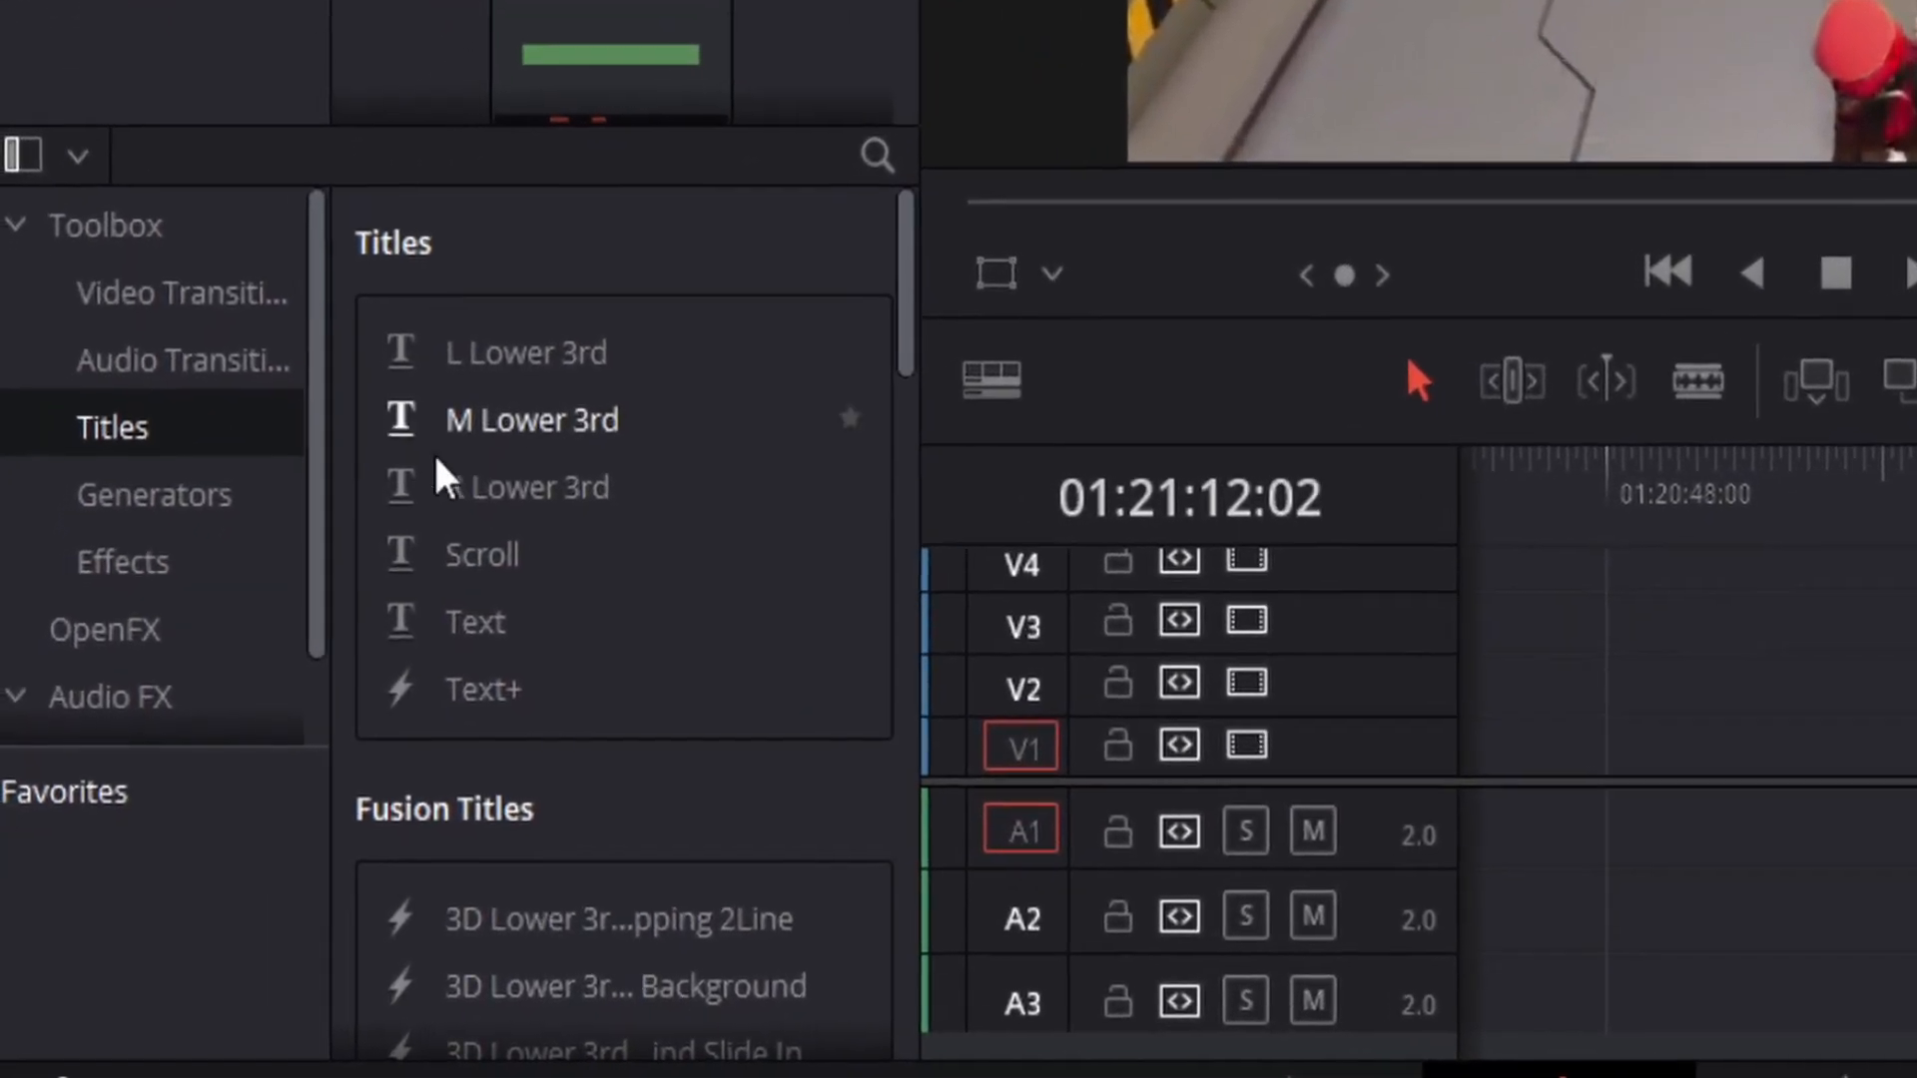
{"action": "left_click_drag", "start_coordinate": [445, 656], "coordinate": [737, 582]}
{"action": "left_click_drag", "start_coordinate": [322, 496], "coordinate": [844, 679]}
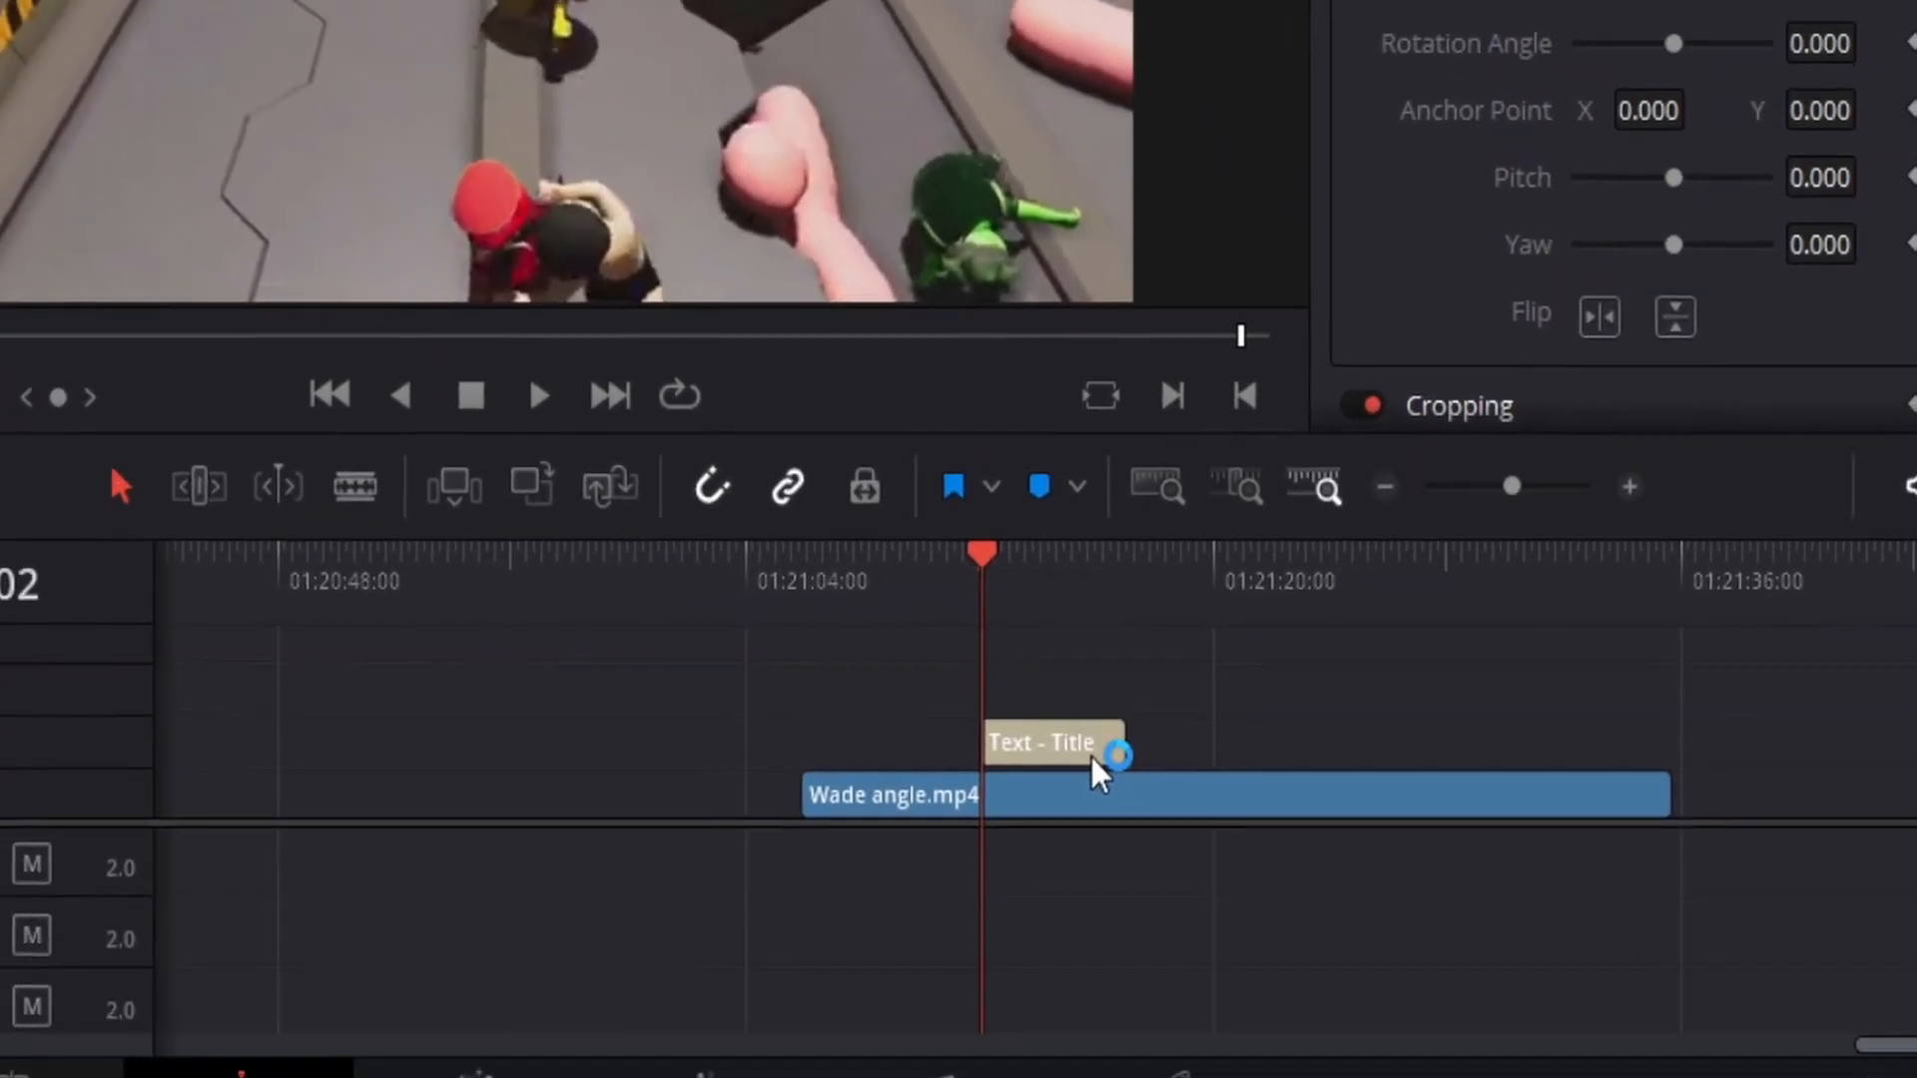
{"action": "left_click", "coordinate": [1053, 734]}
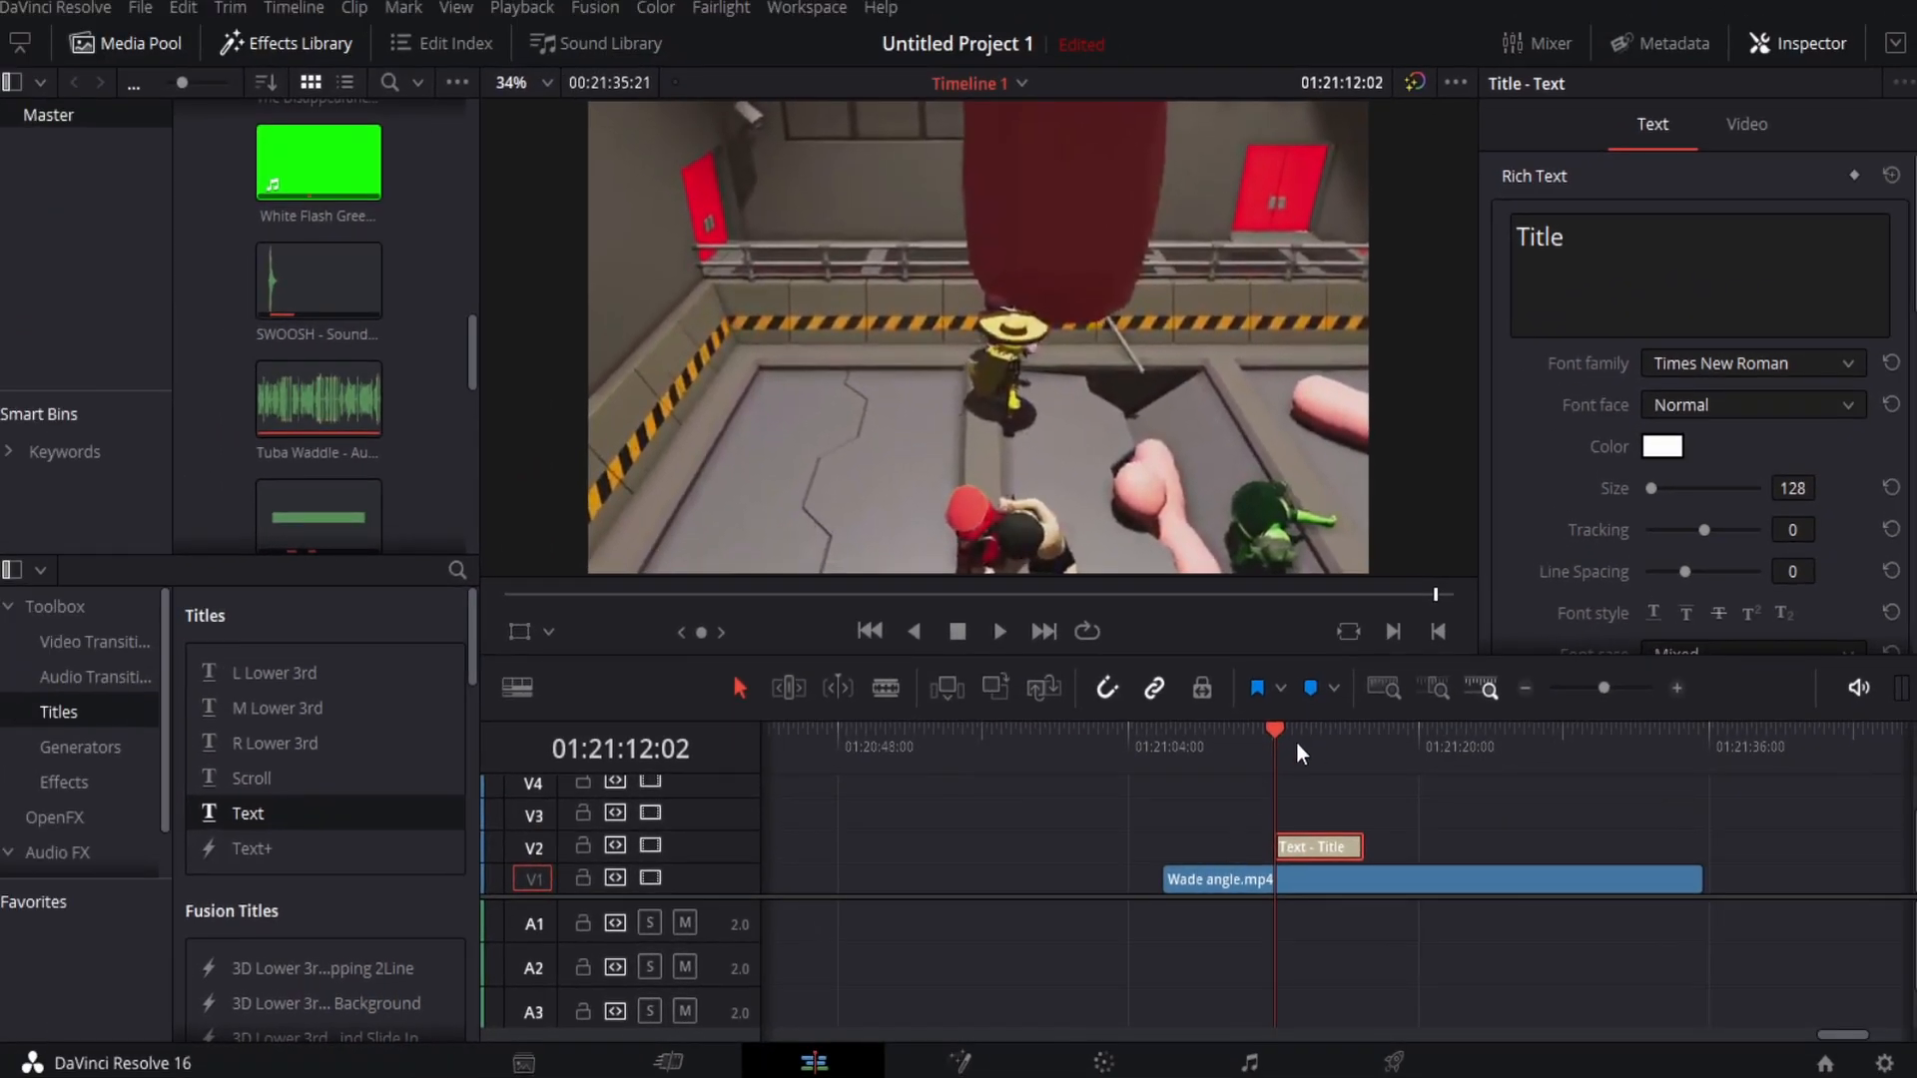
Set the text title's color to orange and its font to Berlin Sans FB Demi in Bold.
{"action": "left_click_drag", "start_coordinate": [1292, 739], "coordinate": [1307, 743]}
{"action": "left_click_drag", "start_coordinate": [1603, 688], "coordinate": [1619, 684]}
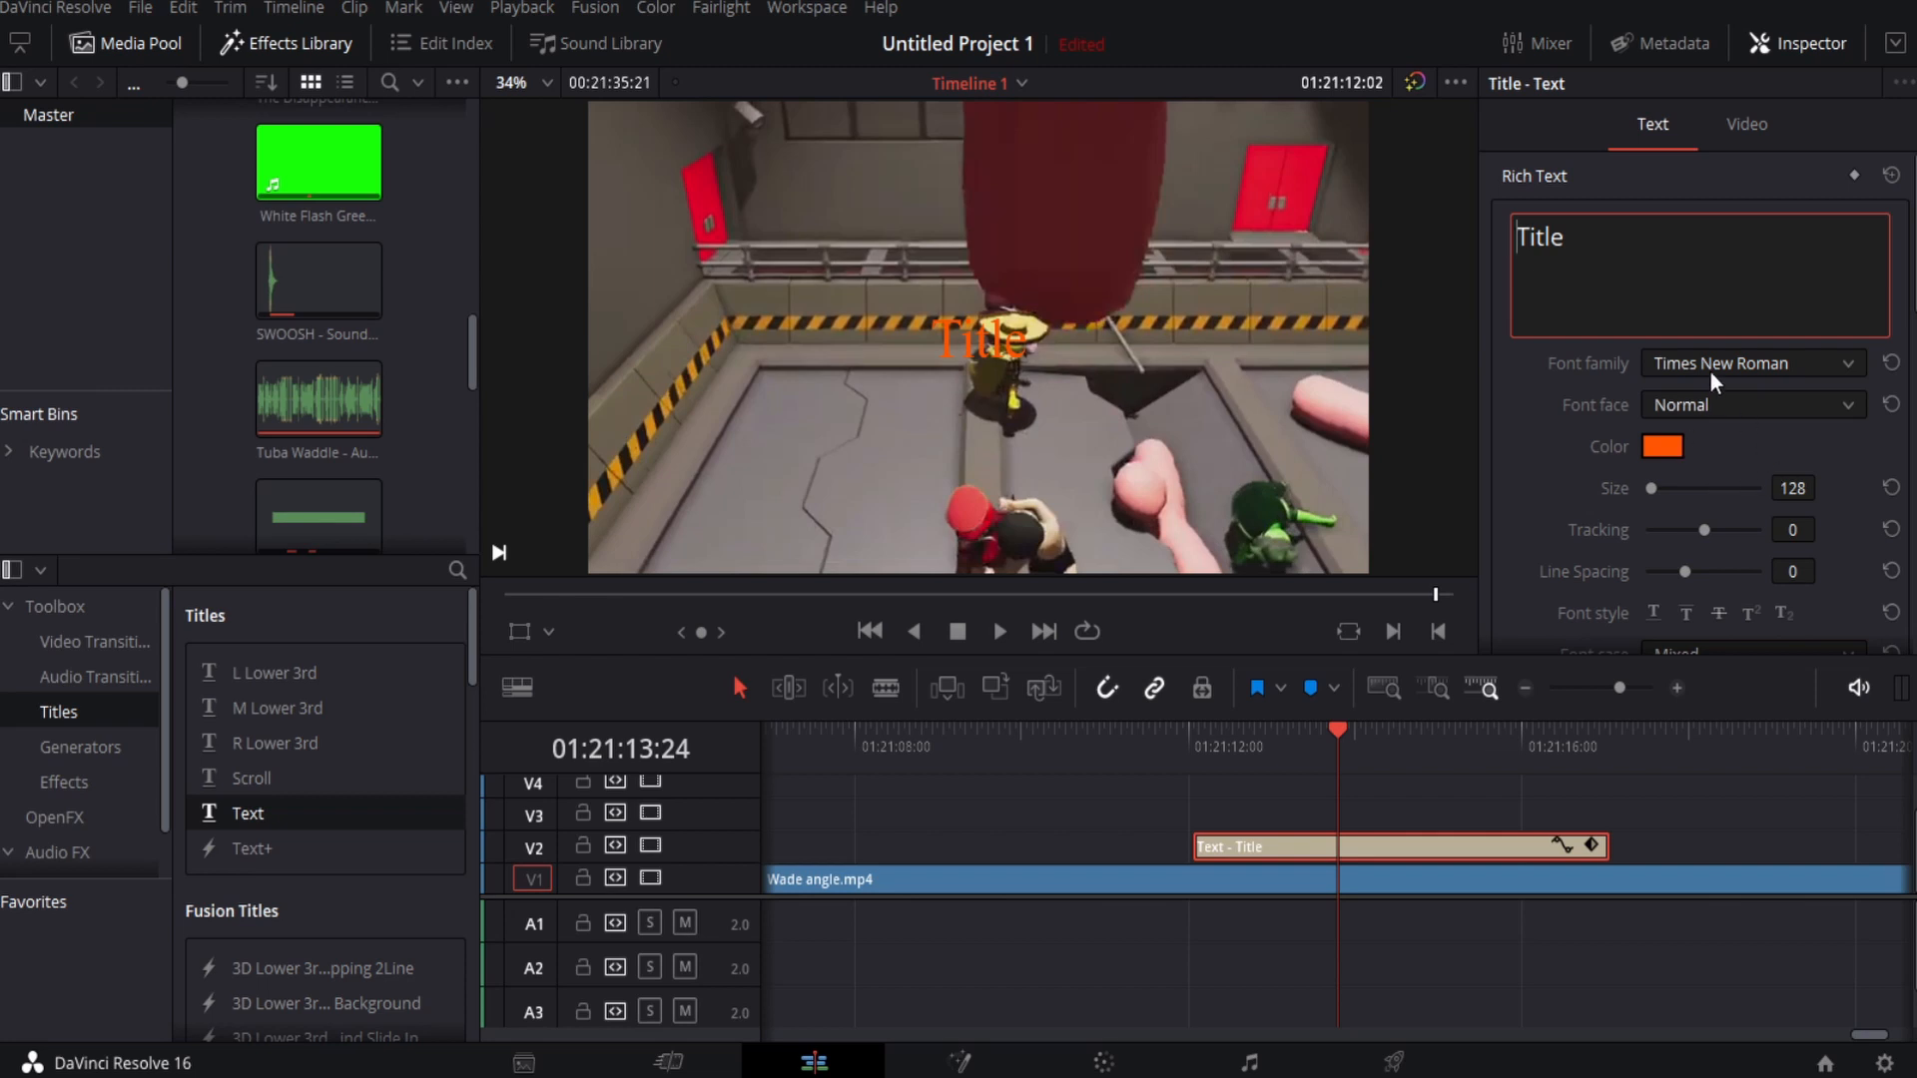
{"action": "left_click", "coordinate": [1710, 371]}
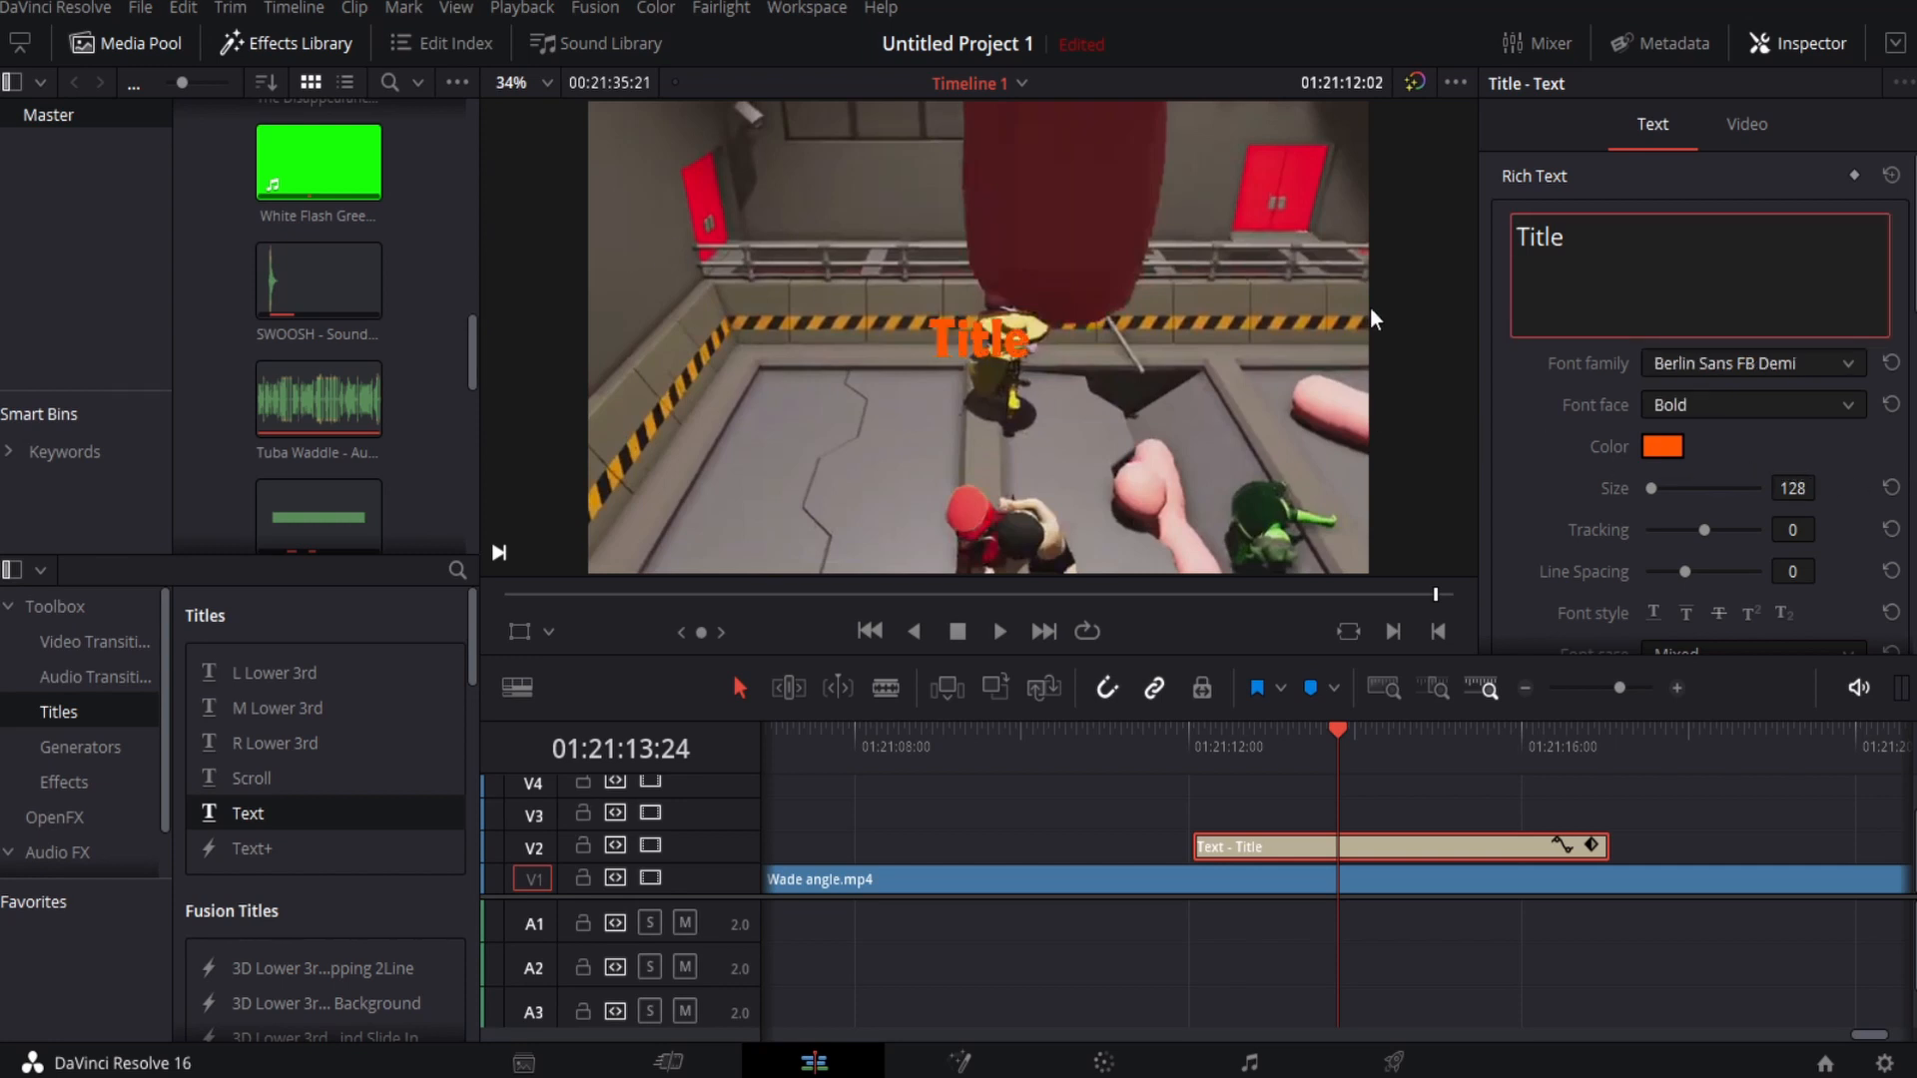
Replace the title's text with "Hello".
{"action": "scroll", "coordinate": [1626, 411], "scroll_direction": "down", "scroll_amount": 3}
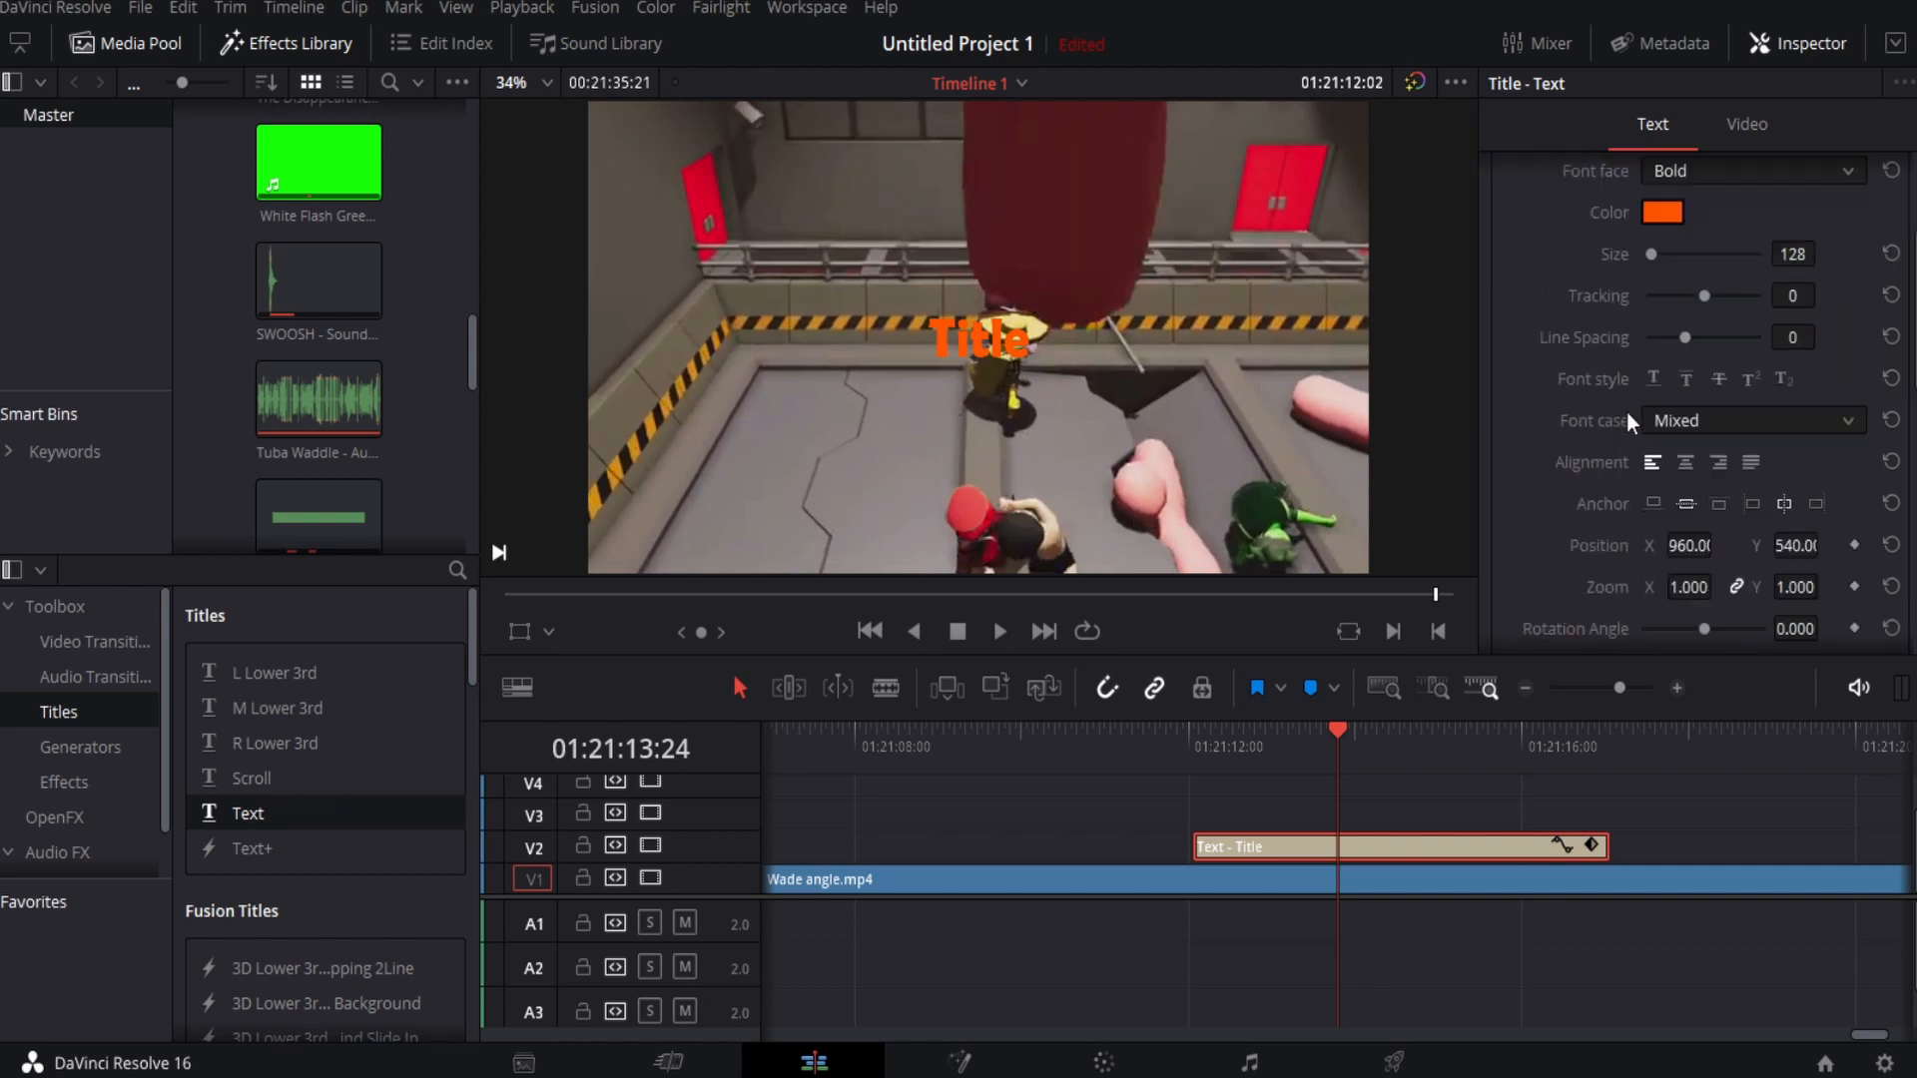
{"action": "scroll", "coordinate": [1626, 411], "scroll_direction": "up", "scroll_amount": 3}
{"action": "left_click_drag", "start_coordinate": [1628, 336], "coordinate": [1349, 228]}
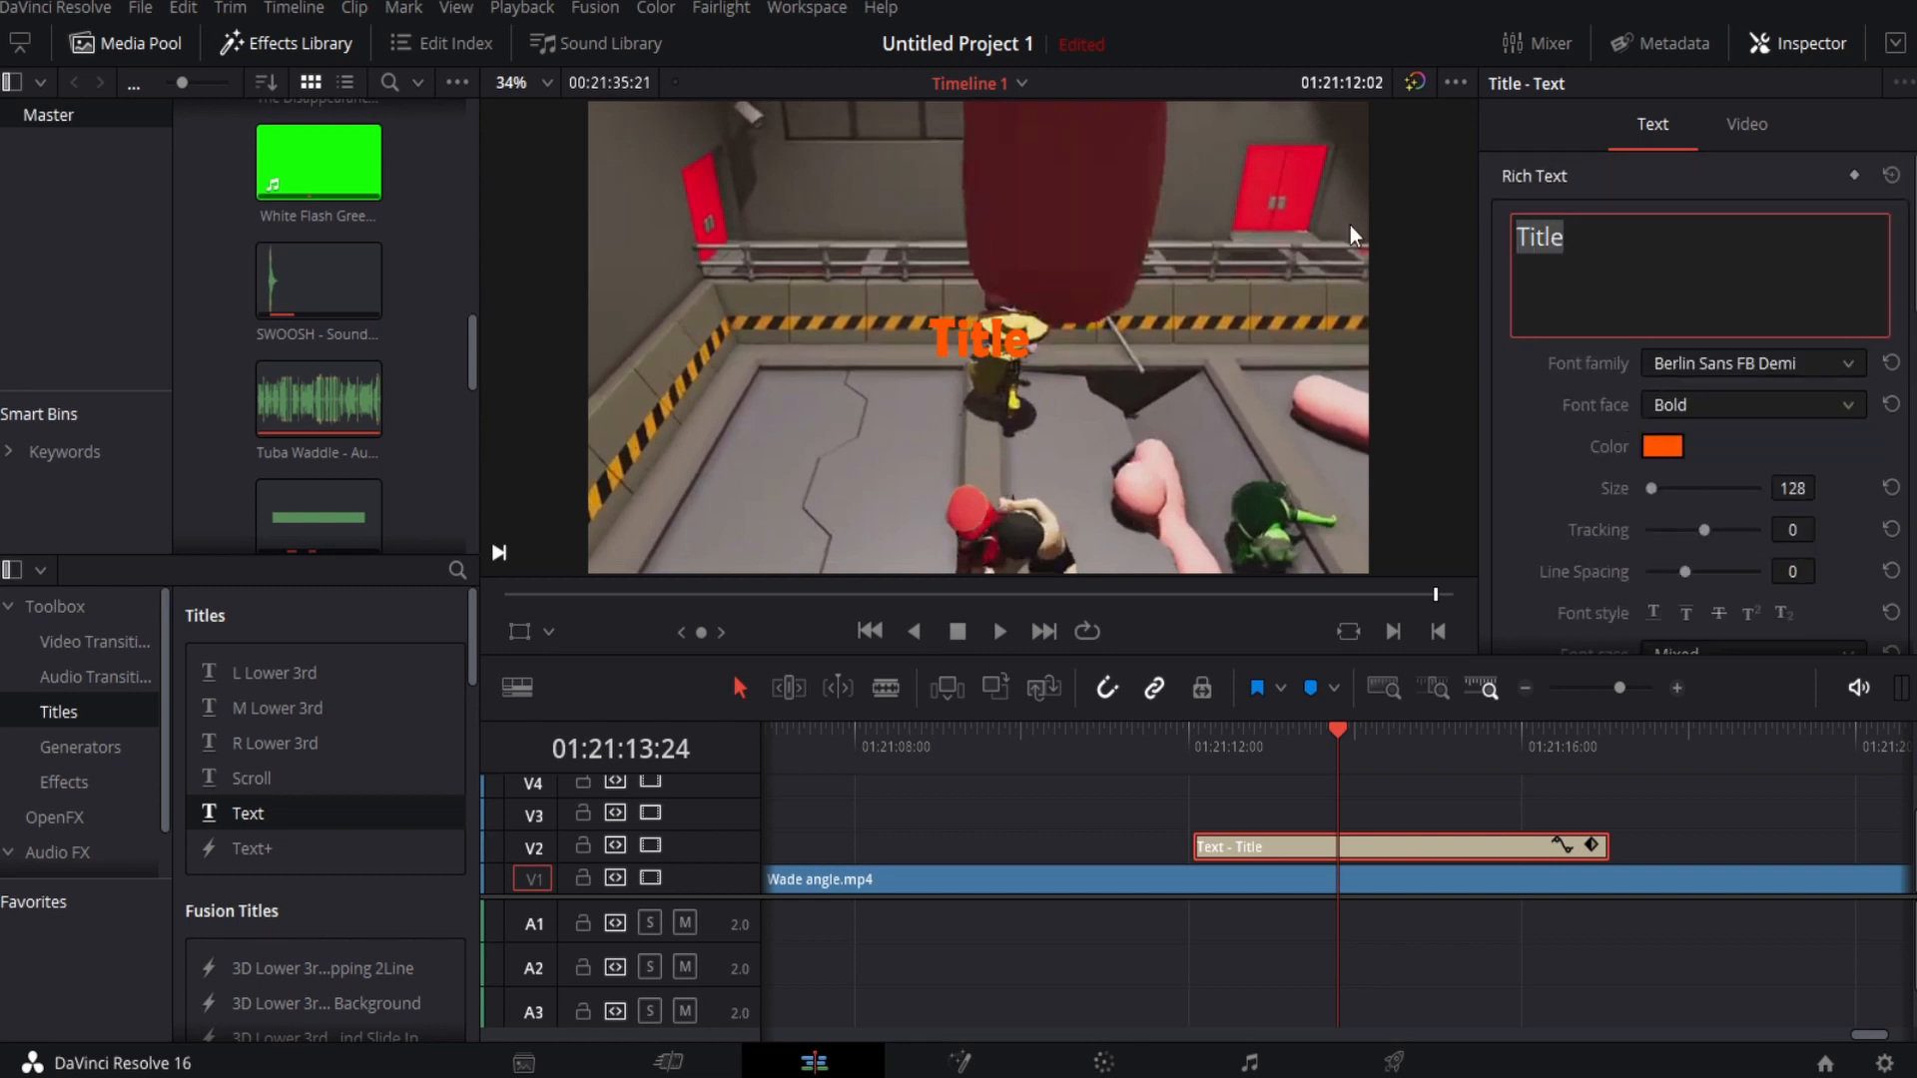
{"action": "type", "text": "Hello"}
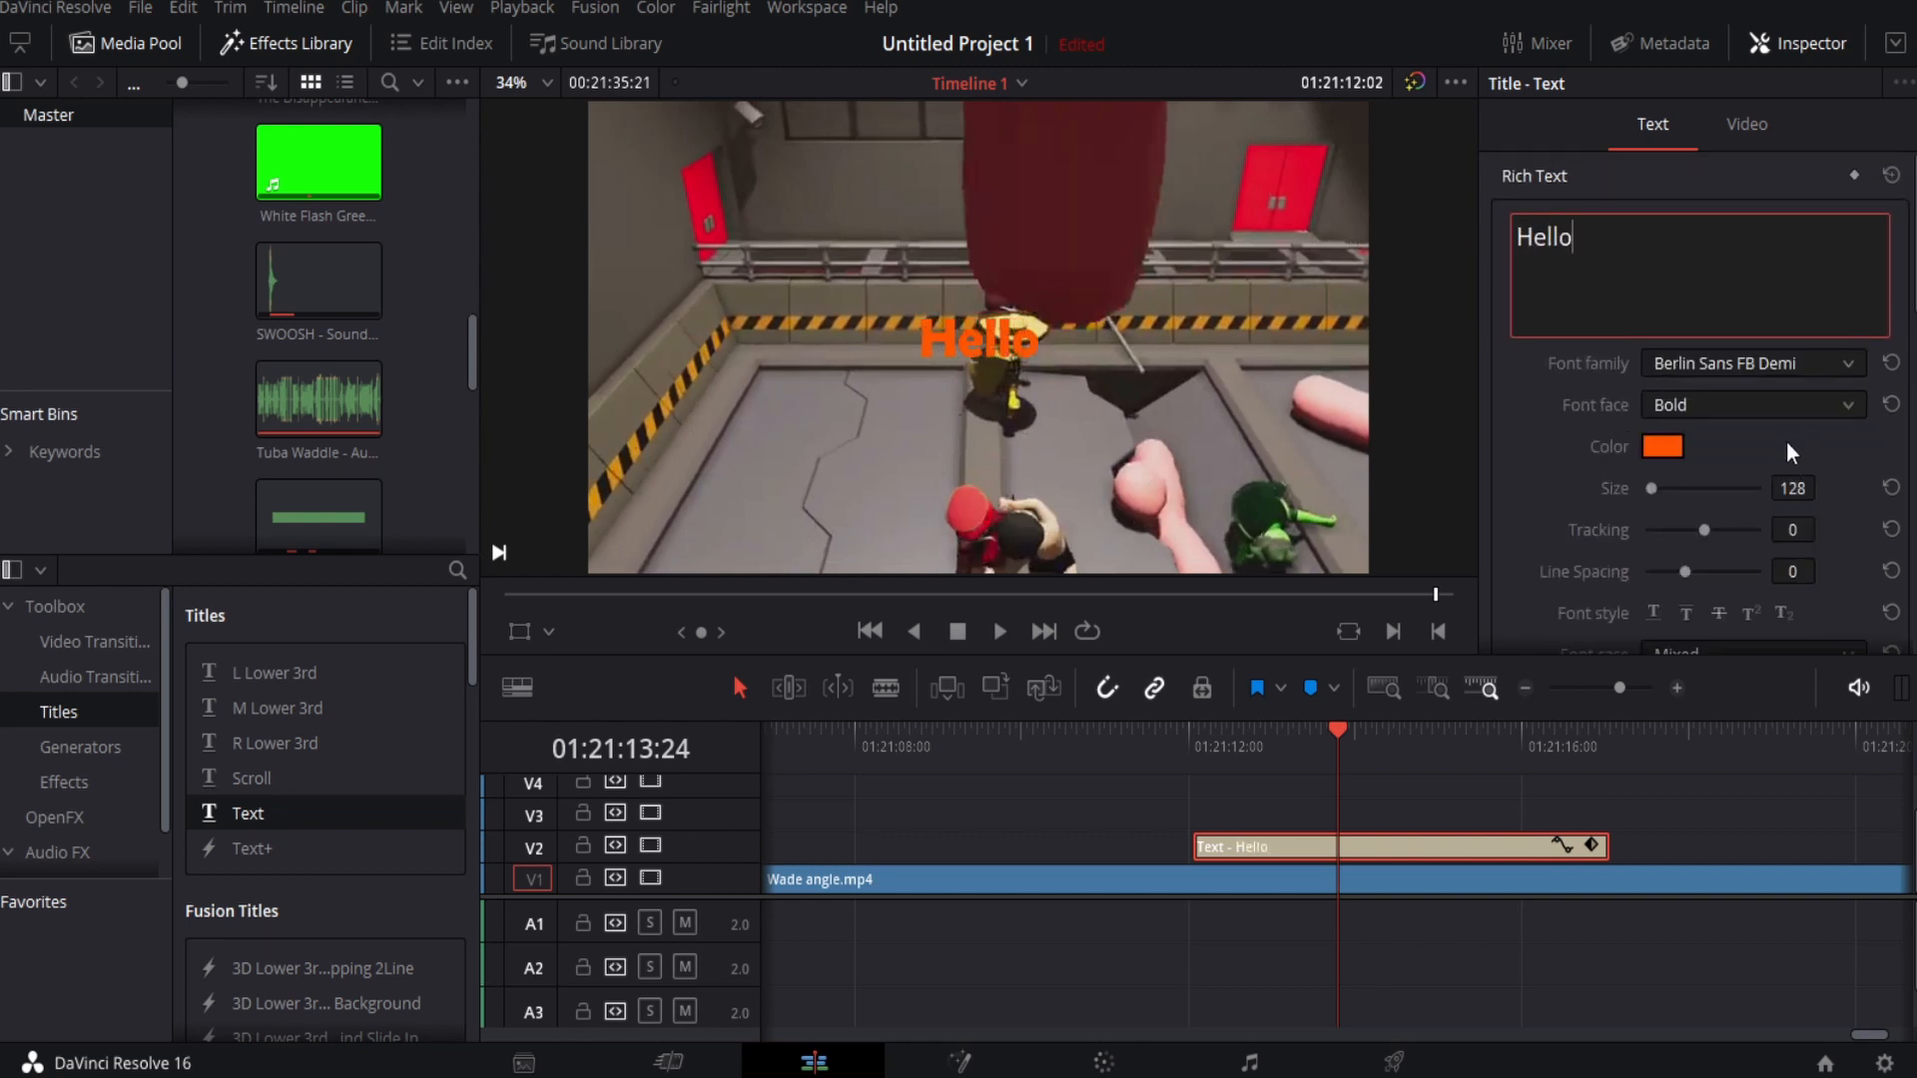
Give the Hello title a stroke of size 5 and move it to the lower centre of the frame, position Y about 108.
{"action": "scroll", "coordinate": [1787, 440], "scroll_direction": "down", "scroll_amount": 5}
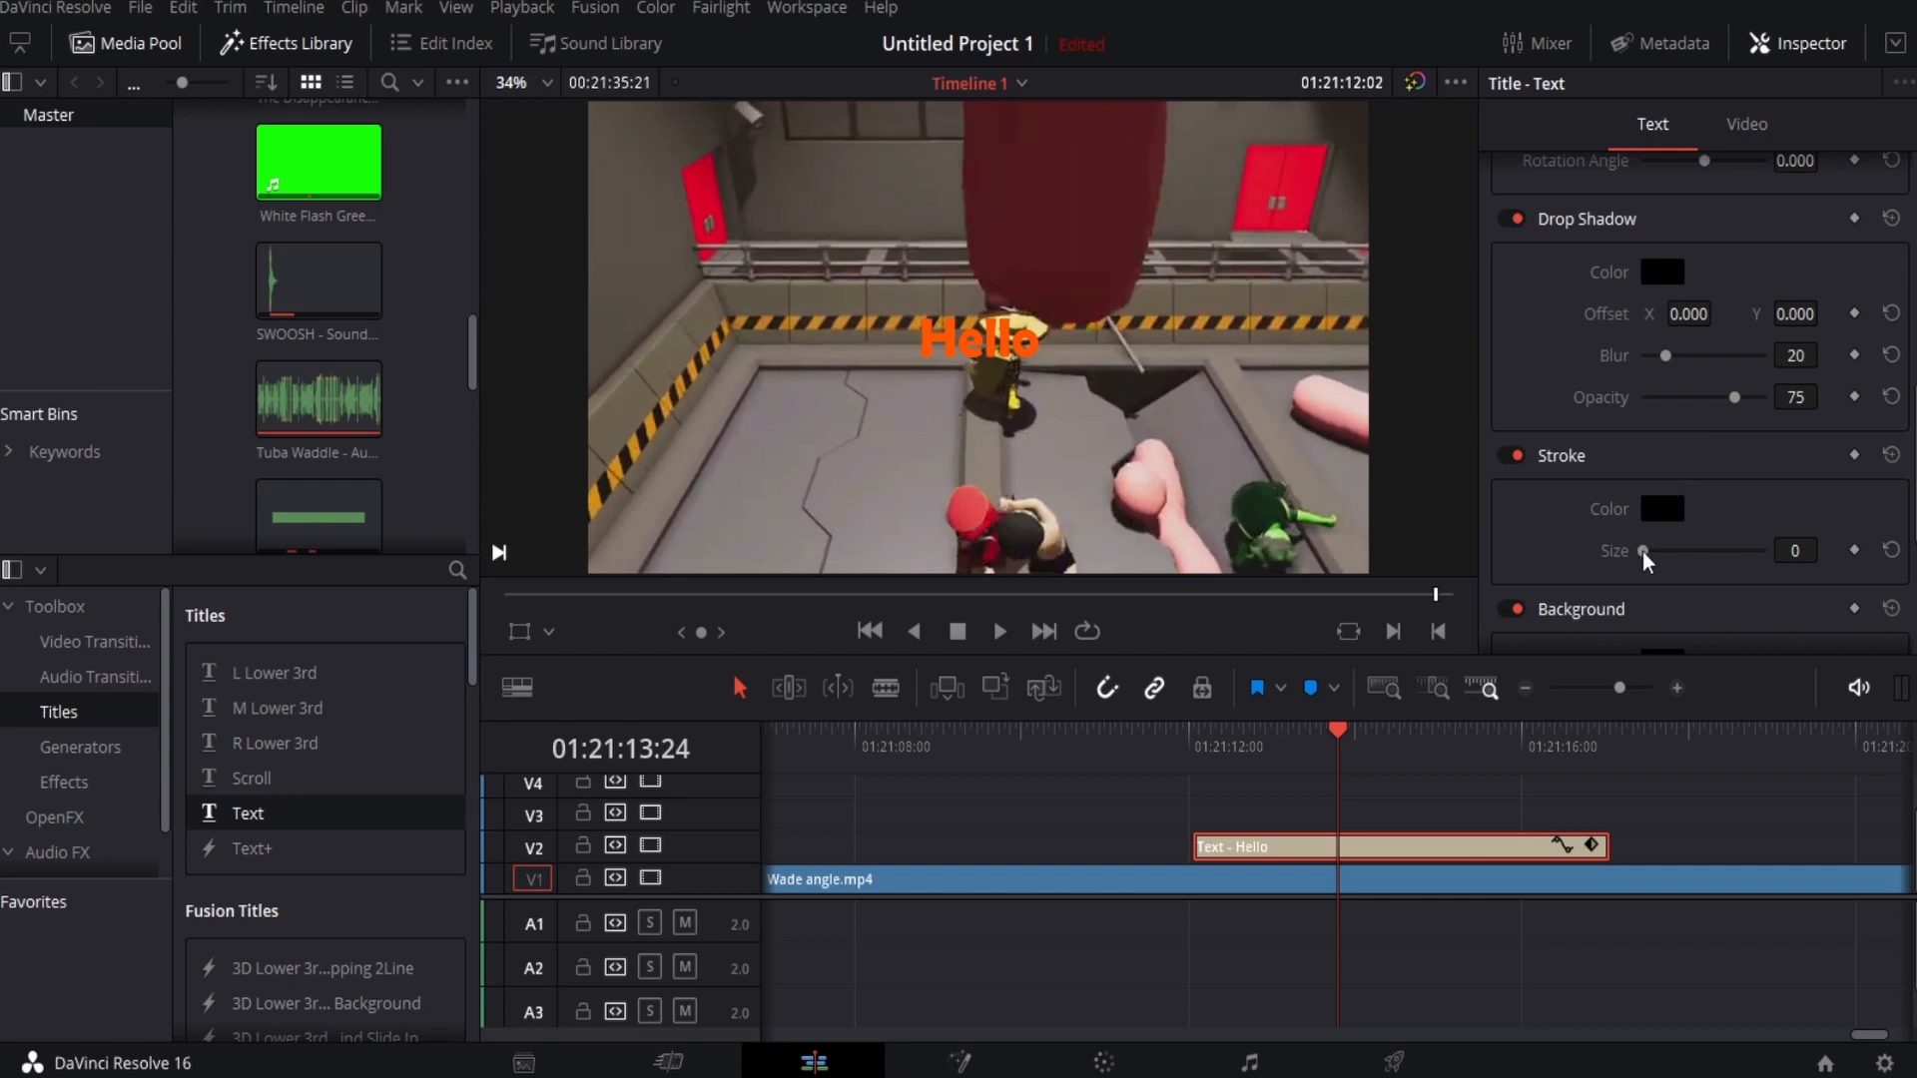
{"action": "left_click_drag", "start_coordinate": [1642, 551], "coordinate": [1681, 552]}
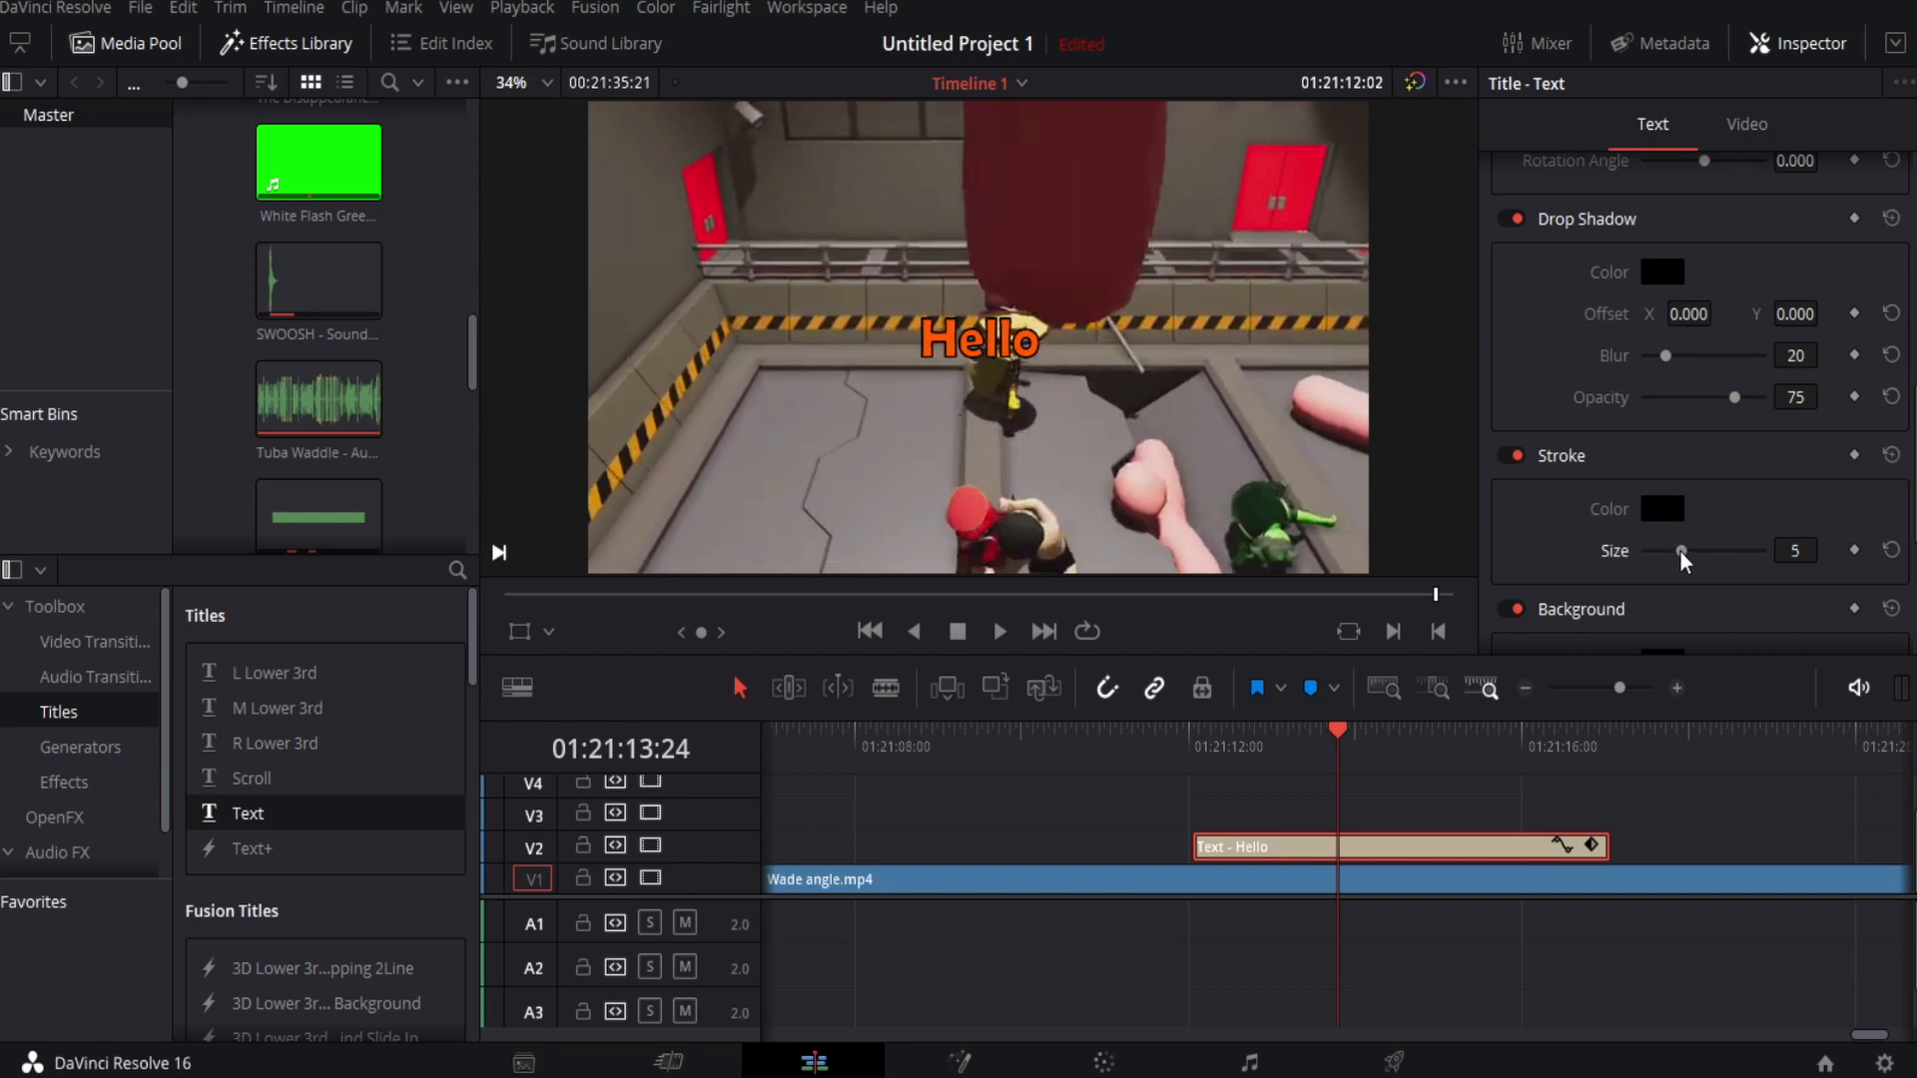
{"action": "key", "text": "Up"}
{"action": "left_click_drag", "start_coordinate": [967, 349], "coordinate": [966, 539]}
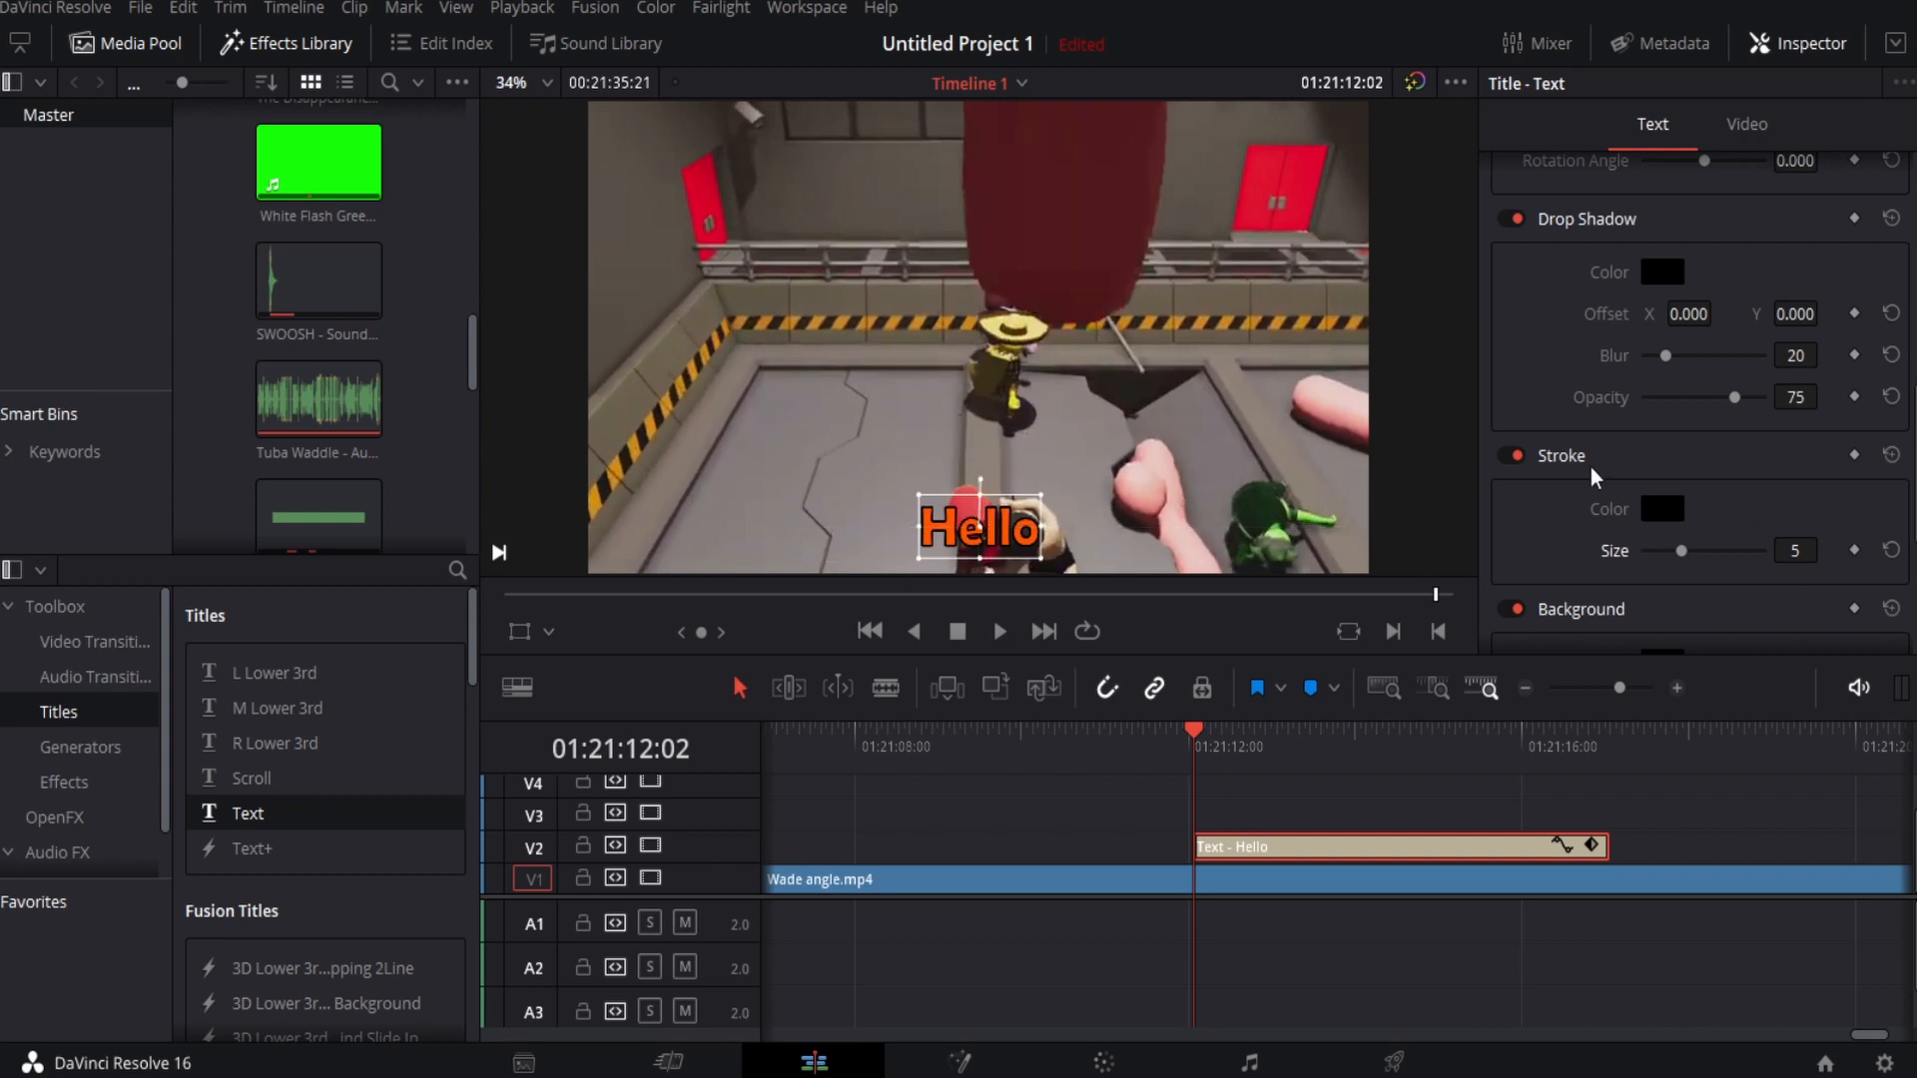
Enlarge the Hello title to zoom 2.029, move it to position X 960, Y about 414, and tilt it to about -4.883 degrees.
{"action": "scroll", "coordinate": [1590, 467], "scroll_direction": "up", "scroll_amount": 2}
{"action": "scroll", "coordinate": [1609, 465], "scroll_direction": "down", "scroll_amount": 5}
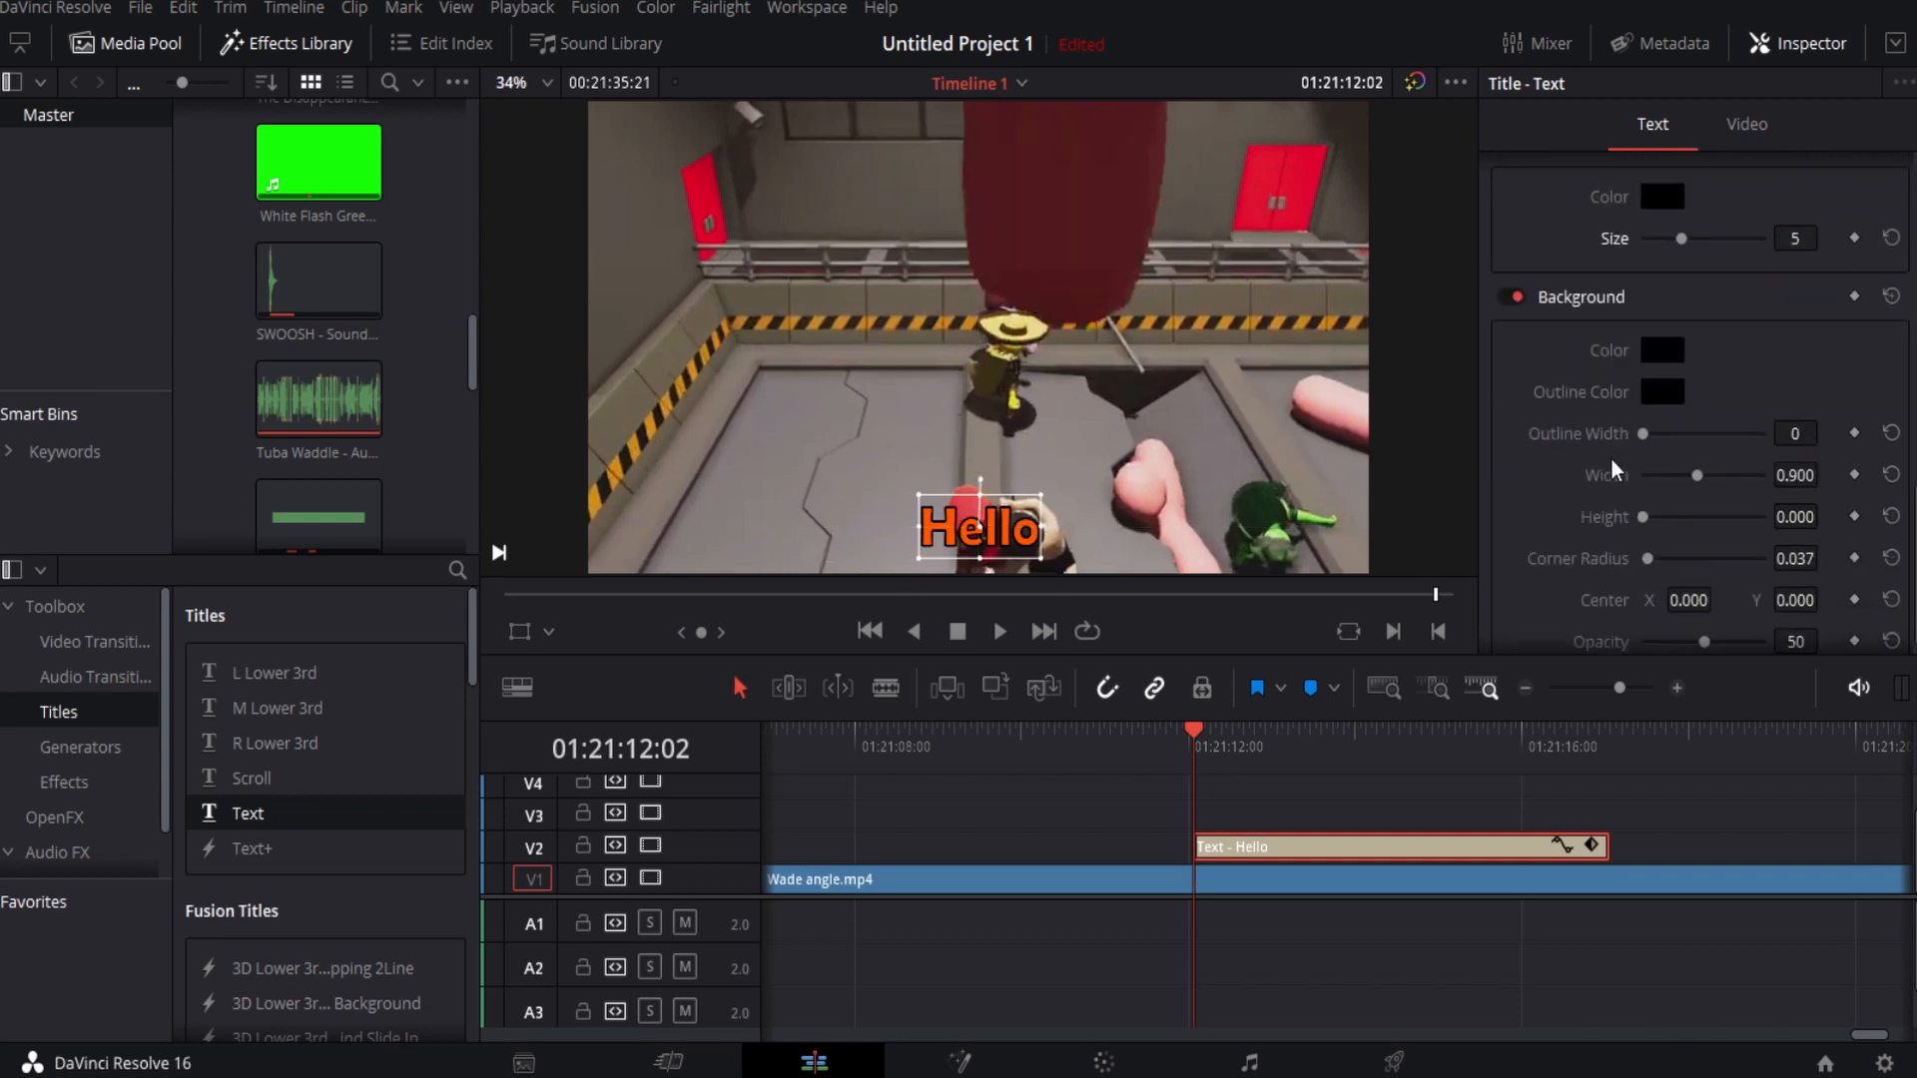
{"action": "scroll", "coordinate": [1609, 457], "scroll_direction": "up", "scroll_amount": 8}
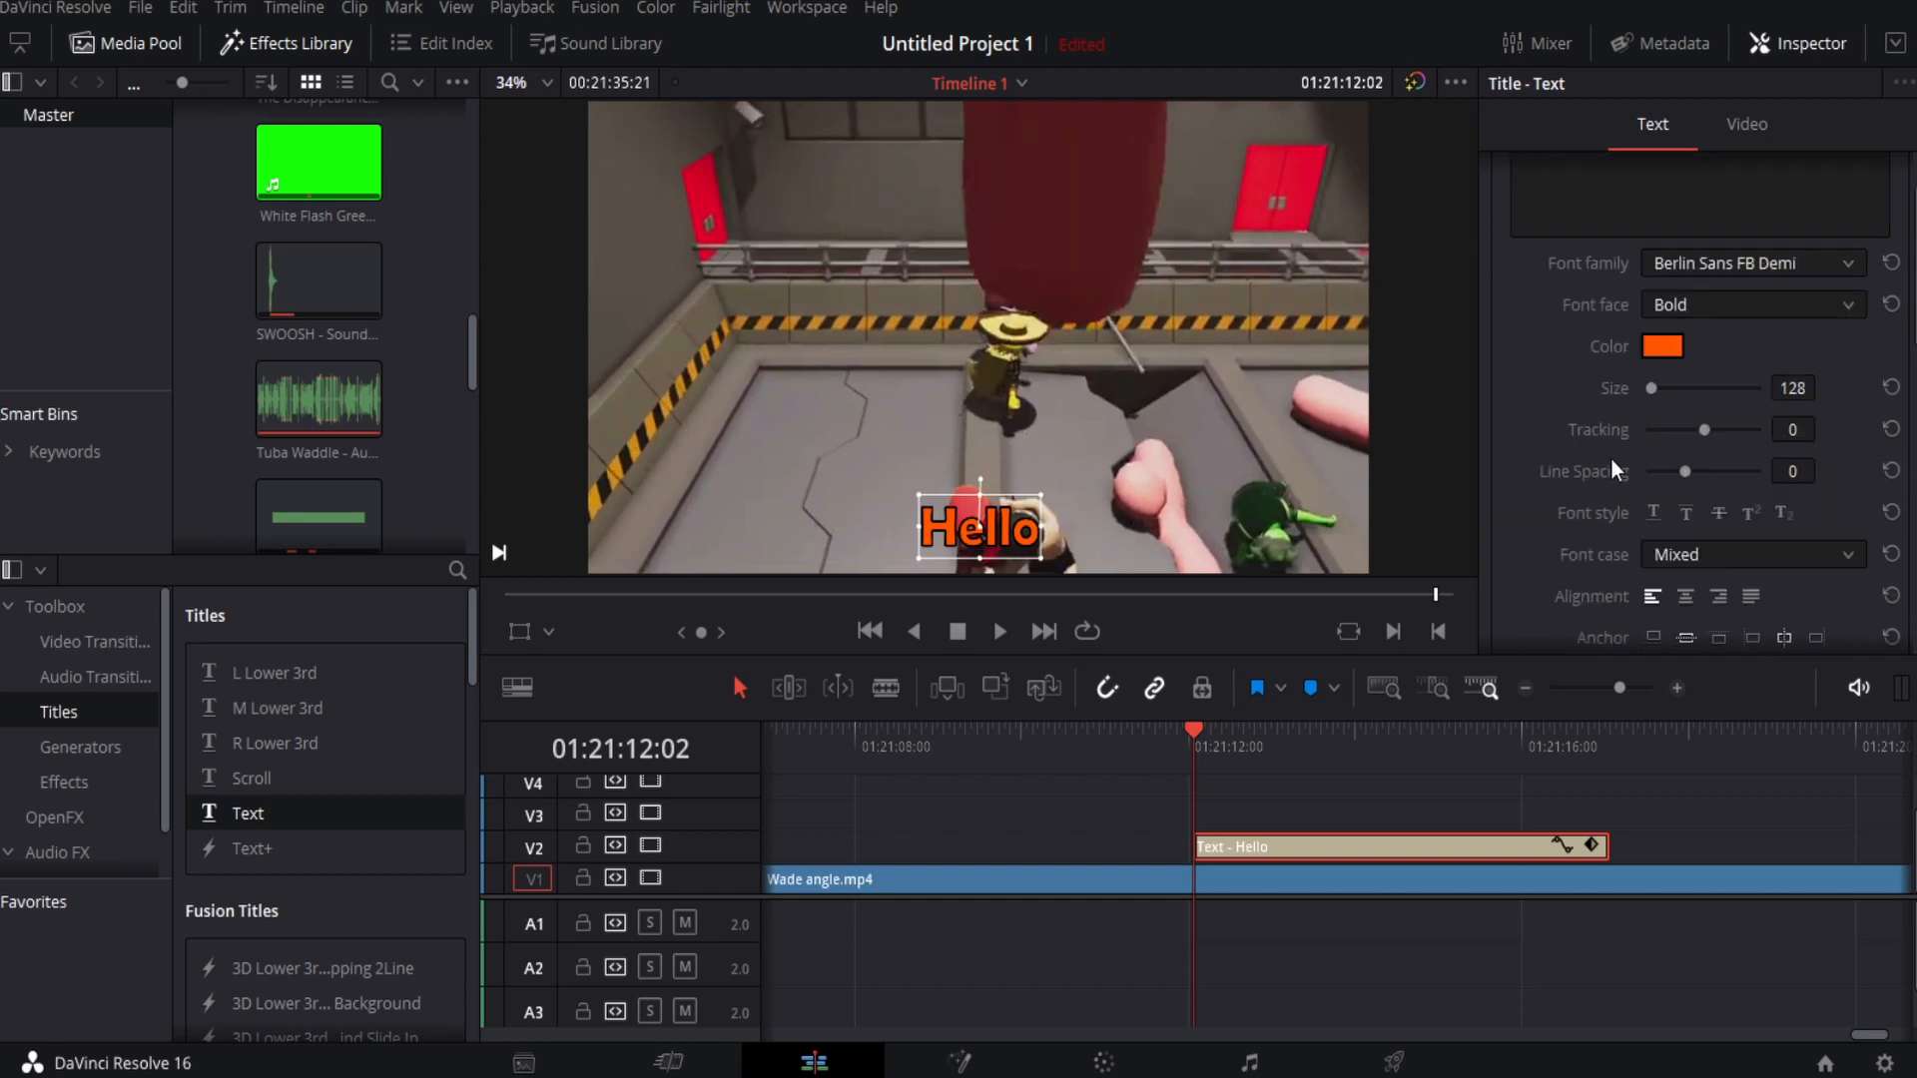
{"action": "scroll", "coordinate": [1685, 543], "scroll_direction": "down", "scroll_amount": 1}
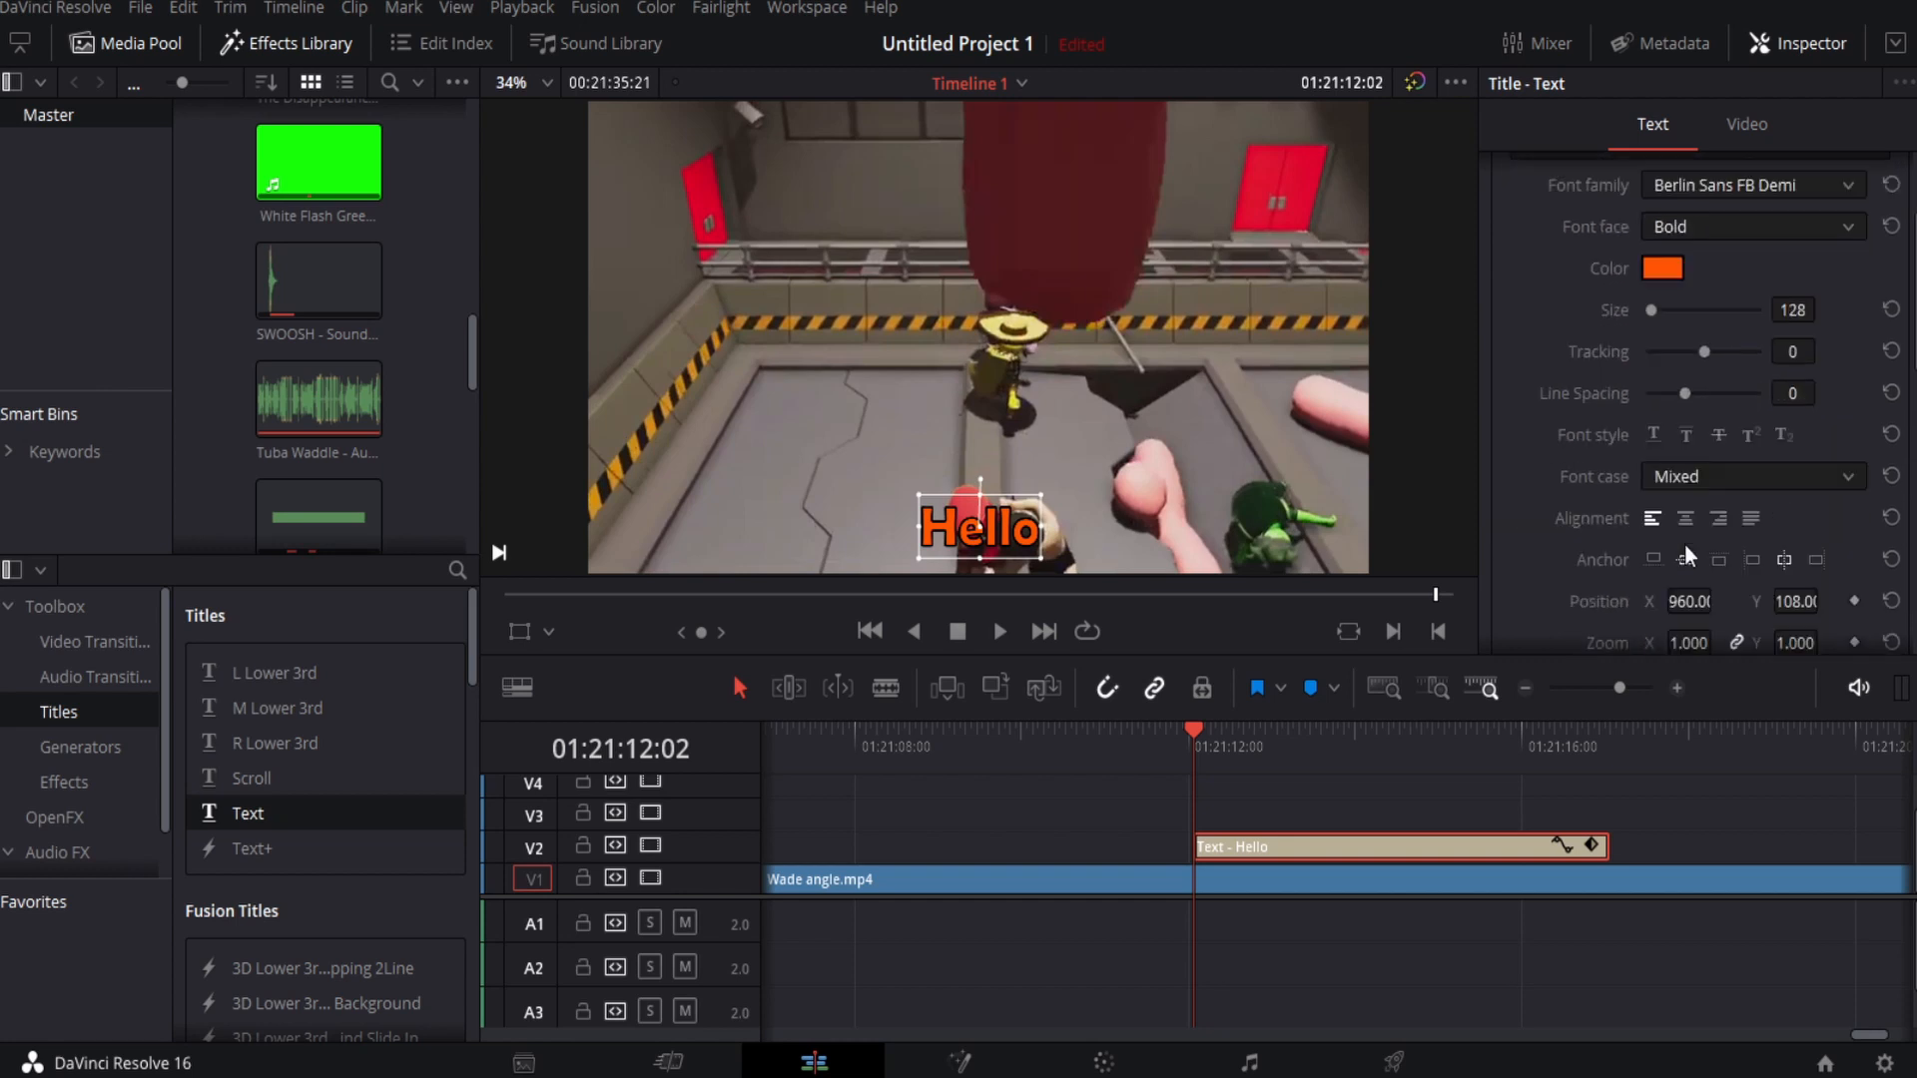
{"action": "scroll", "coordinate": [1637, 449], "scroll_direction": "down", "scroll_amount": 1}
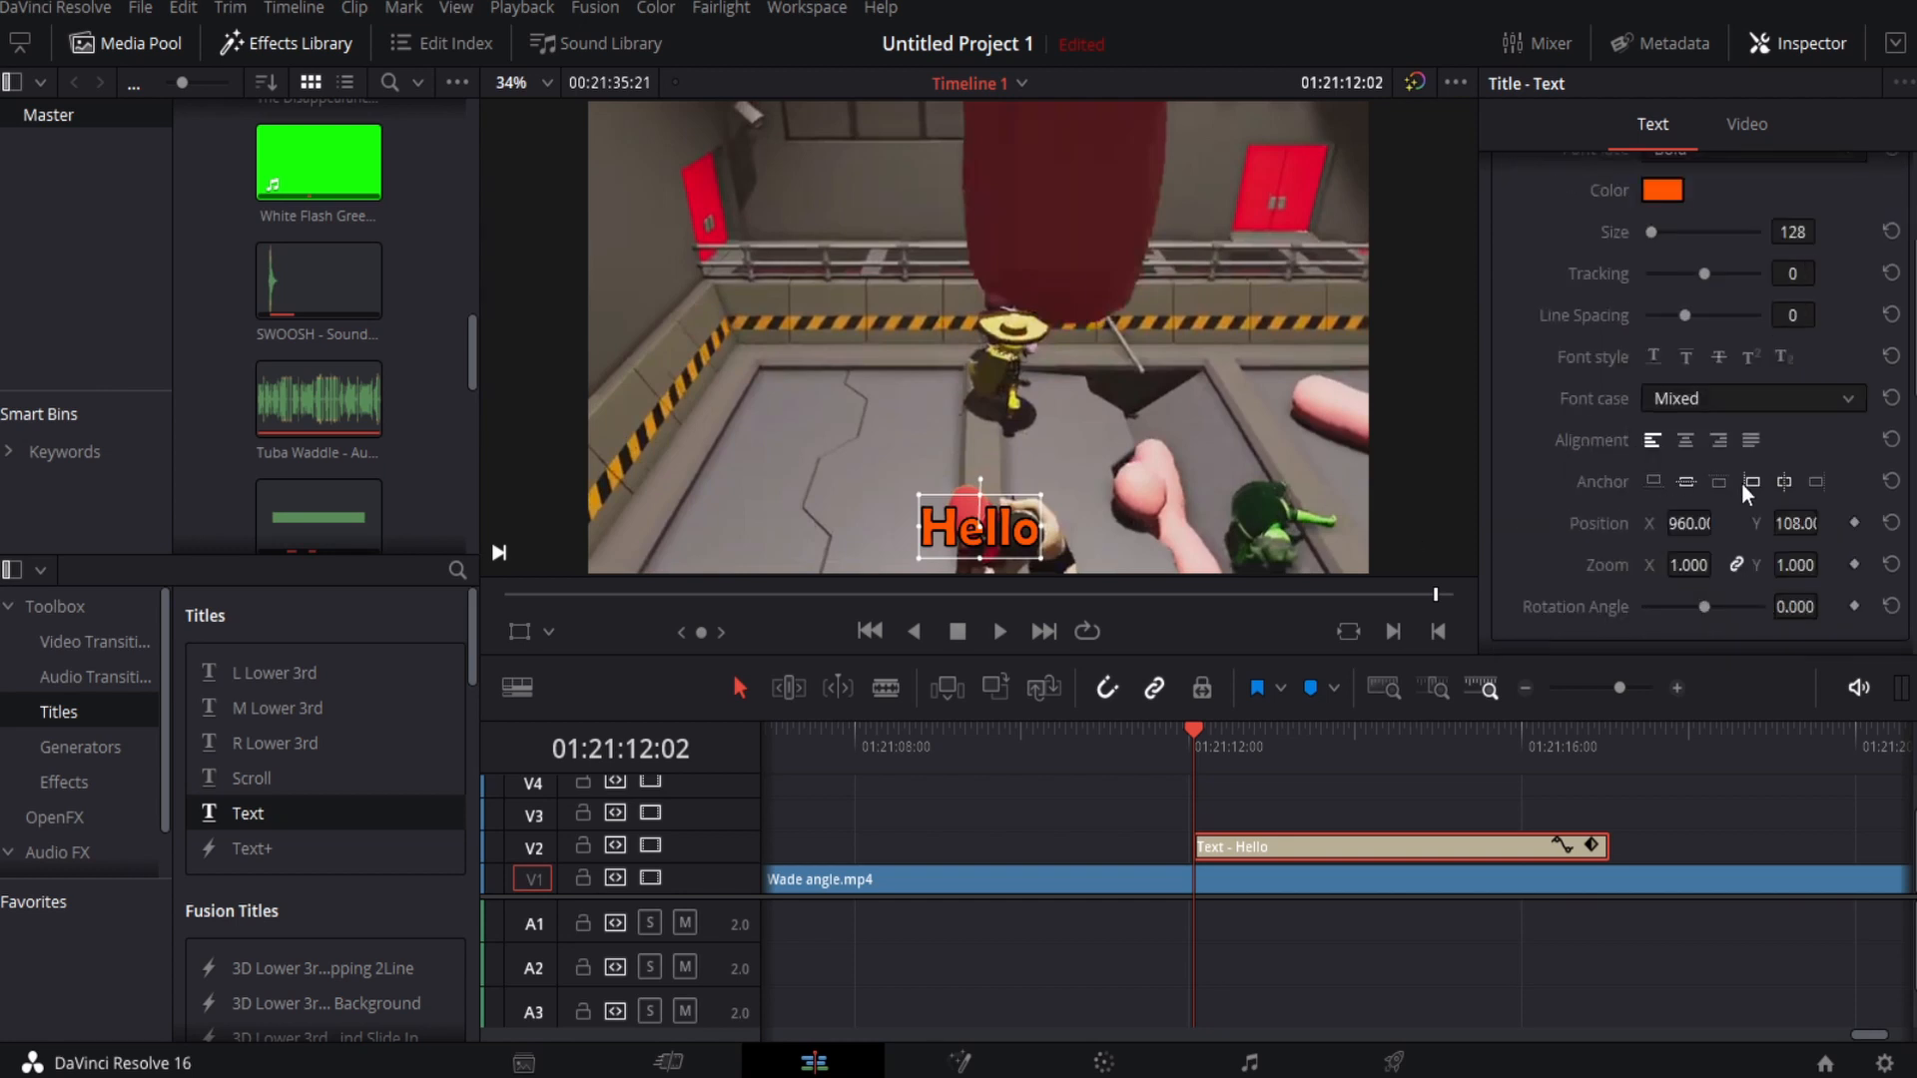
{"action": "left_click_drag", "start_coordinate": [1687, 523], "coordinate": [1698, 564]}
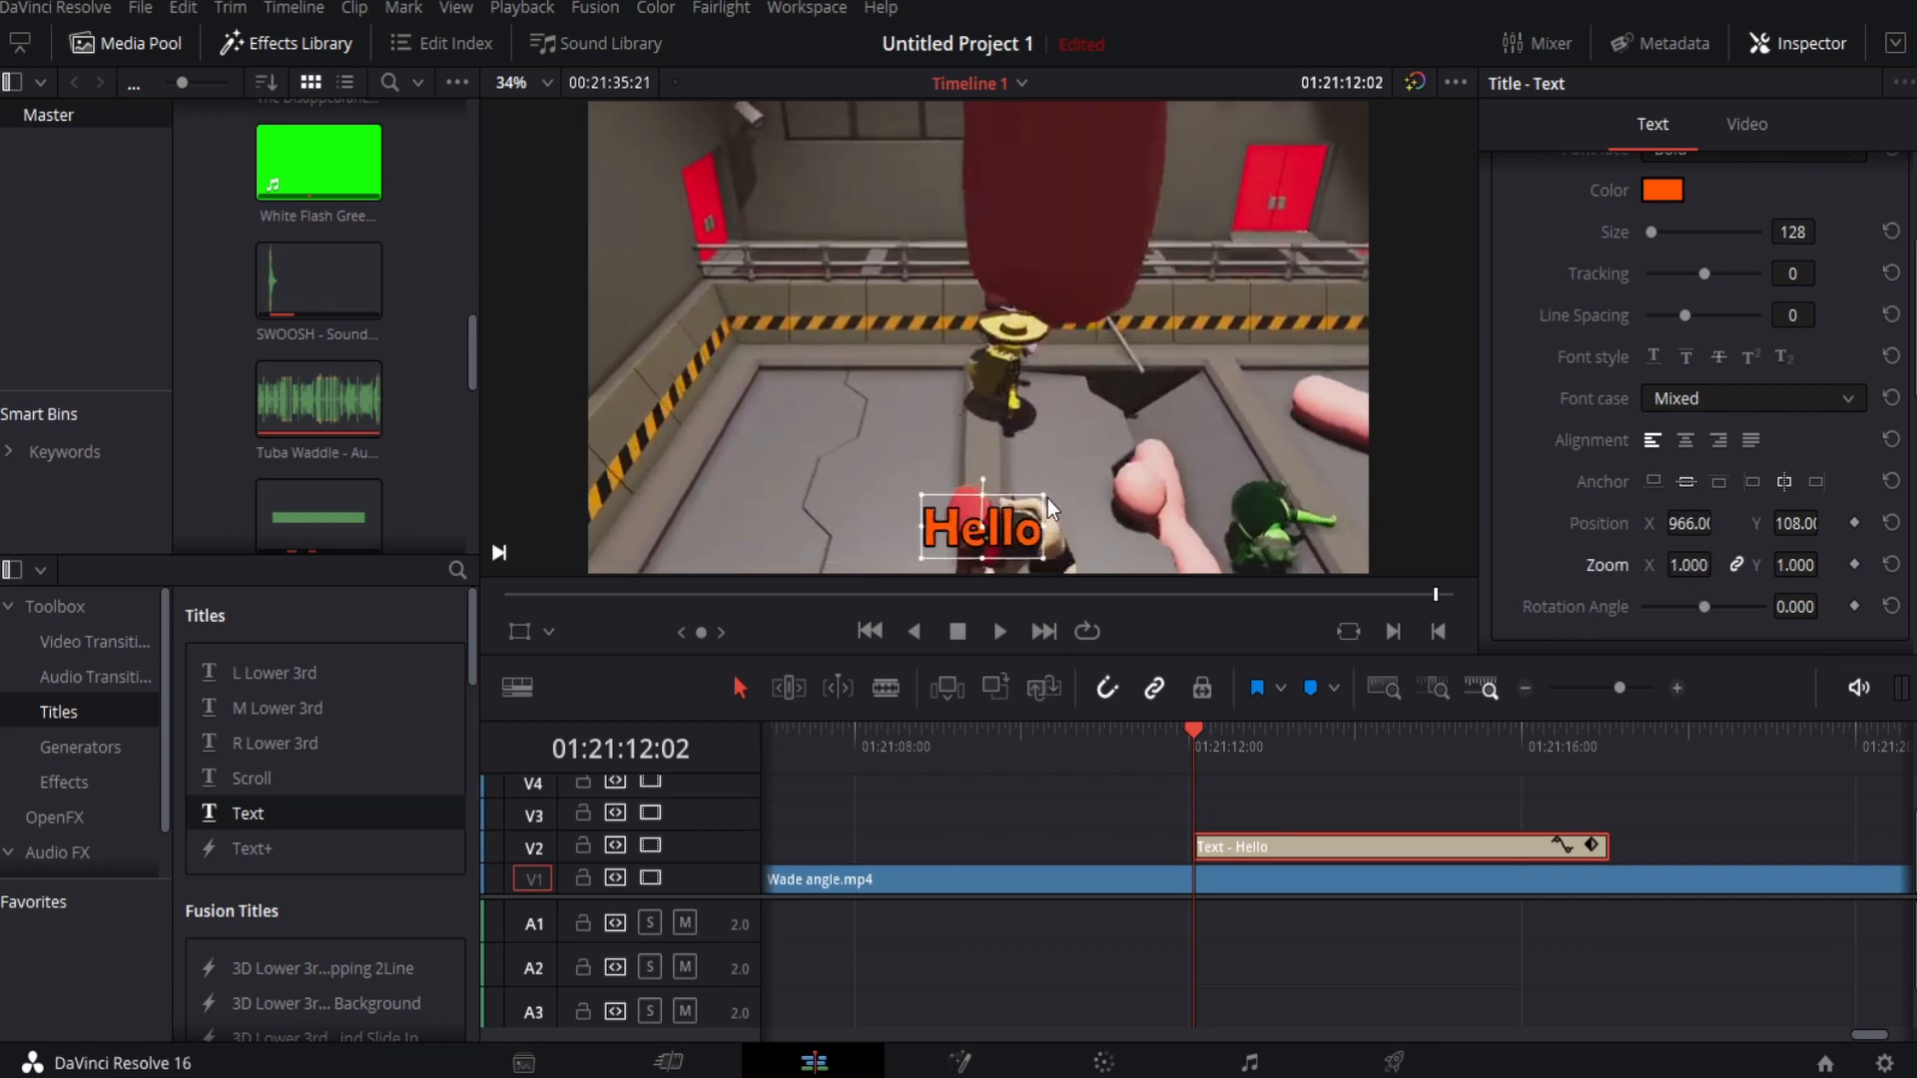
{"action": "left_click_drag", "start_coordinate": [1044, 495], "coordinate": [1144, 459]}
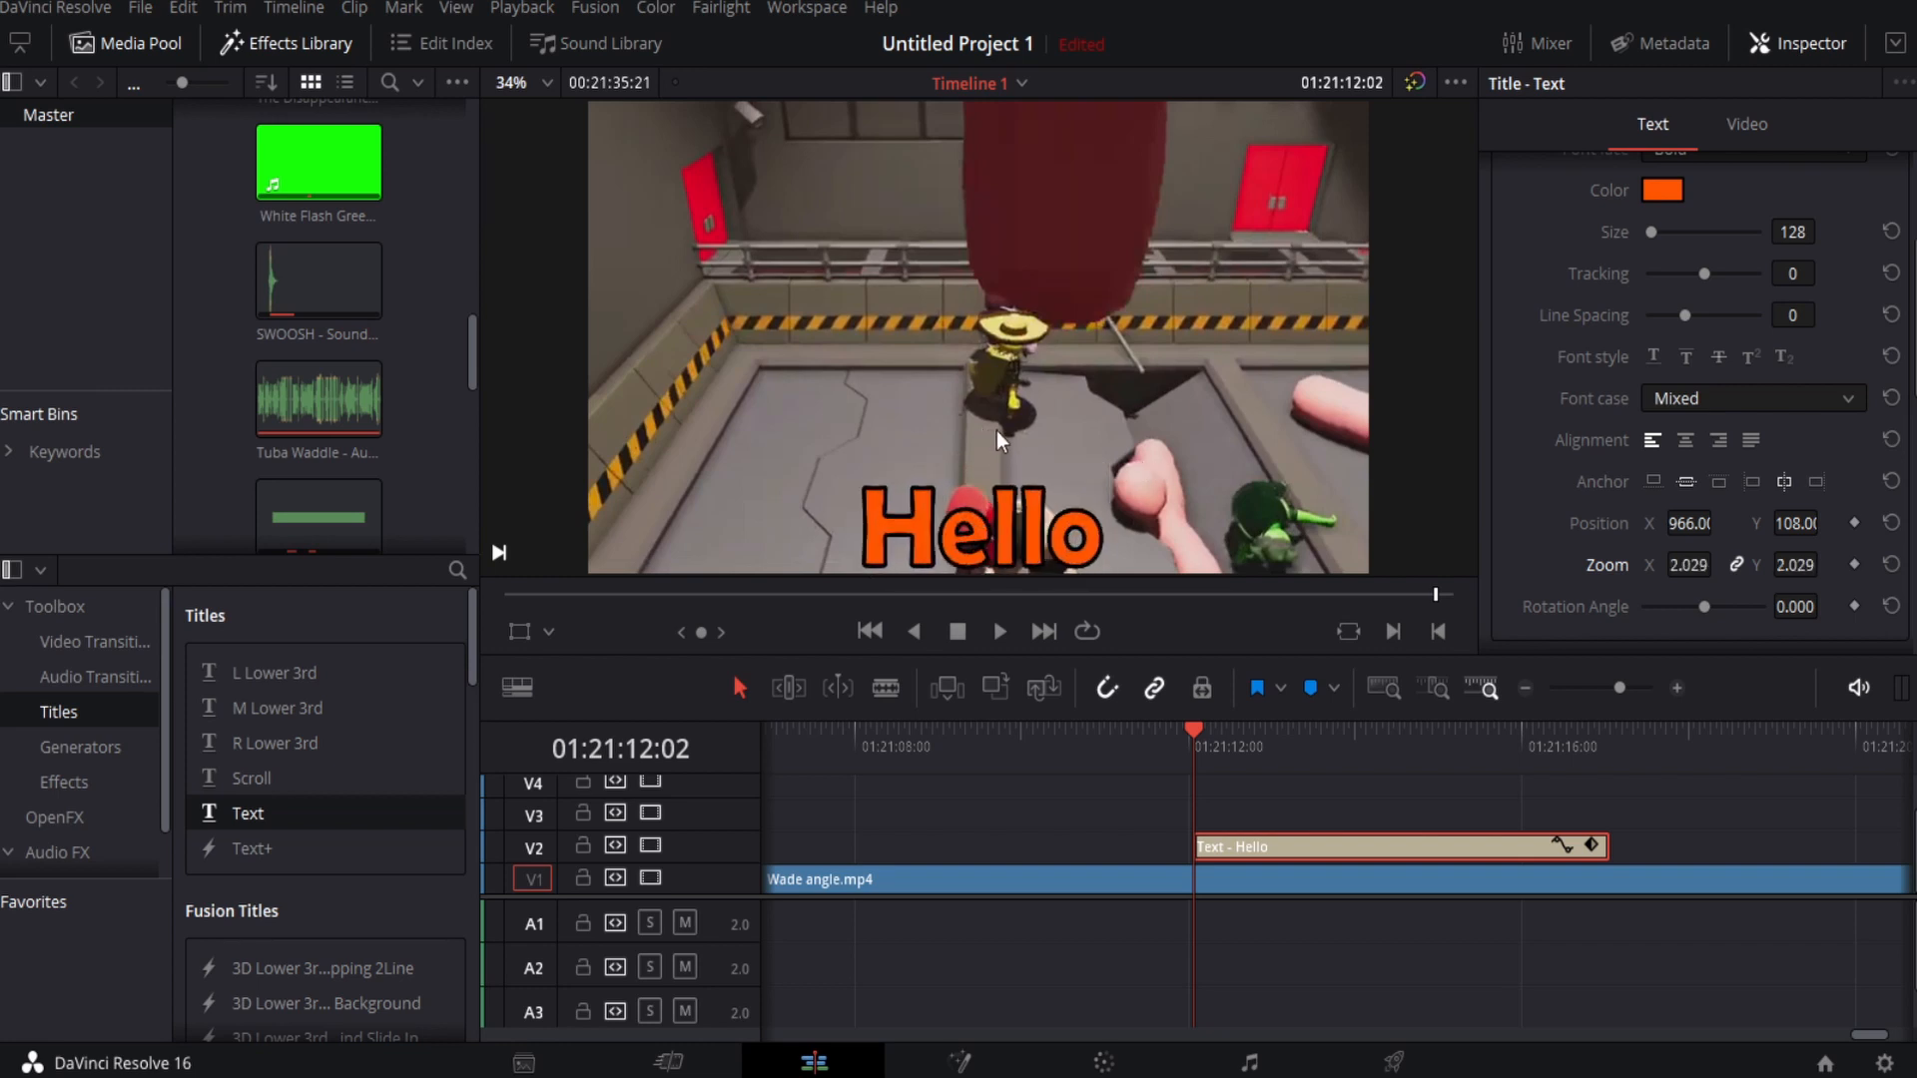
{"action": "left_click_drag", "start_coordinate": [984, 434], "coordinate": [1005, 284]}
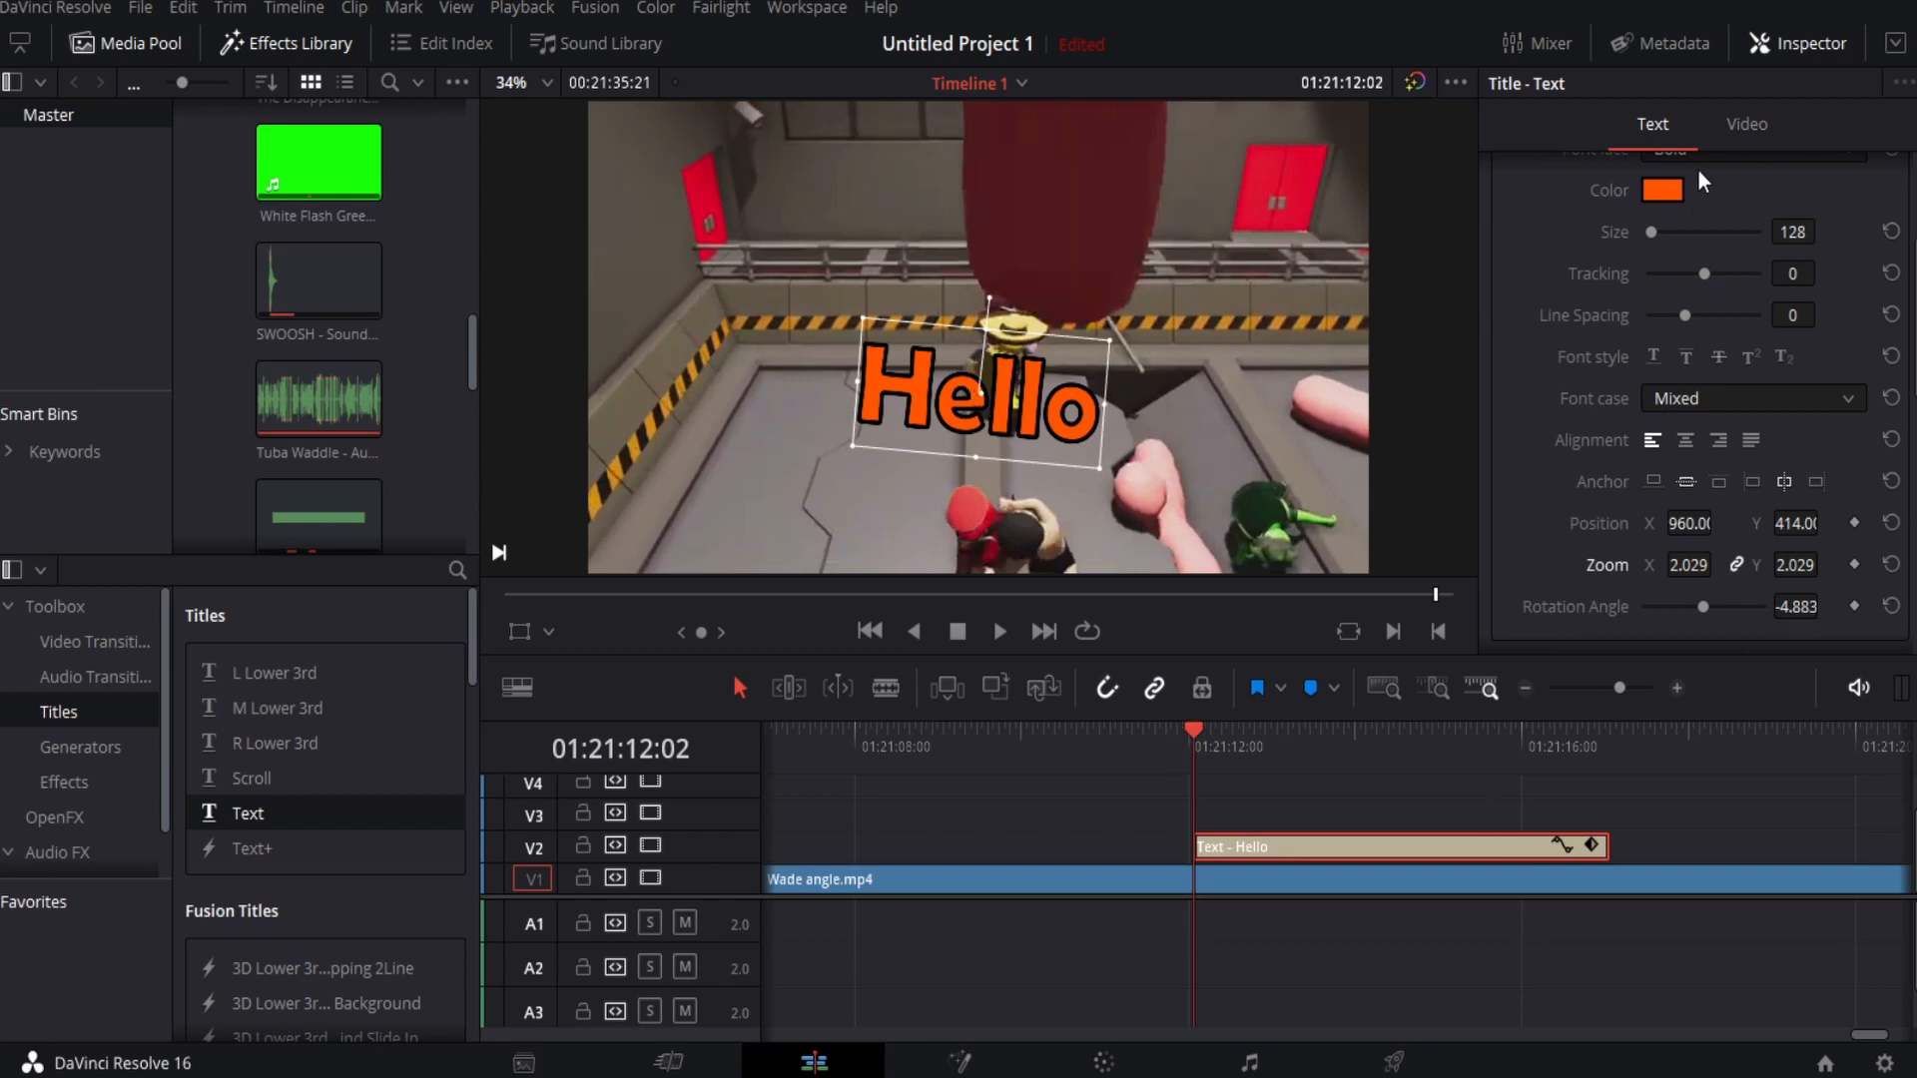
Add Transform keyframes to the Hello title at 01:21:12:02 and 01:21:15:23, with Rotation Angle 360 on the second.
{"action": "left_click", "coordinate": [1757, 124]}
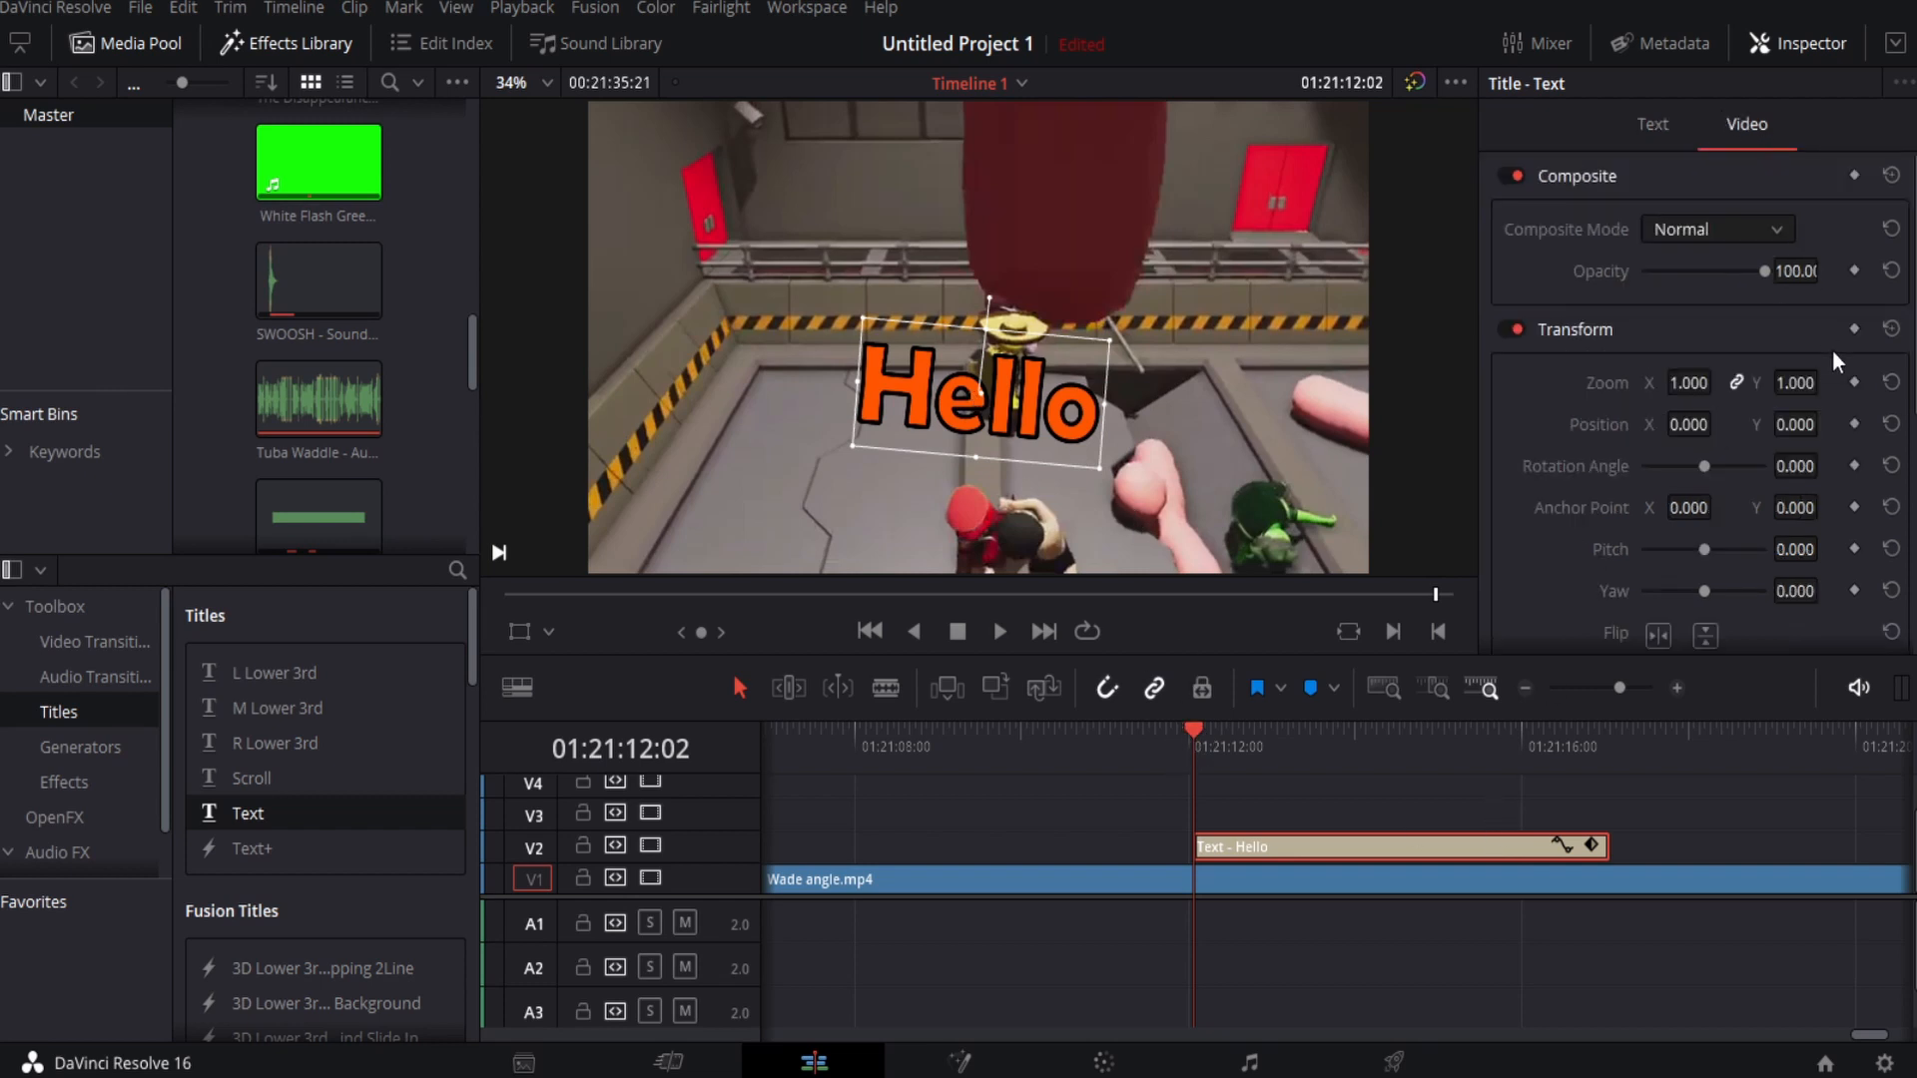
{"action": "left_click", "coordinate": [1853, 333]}
{"action": "left_click_drag", "start_coordinate": [1200, 733], "coordinate": [1503, 734]}
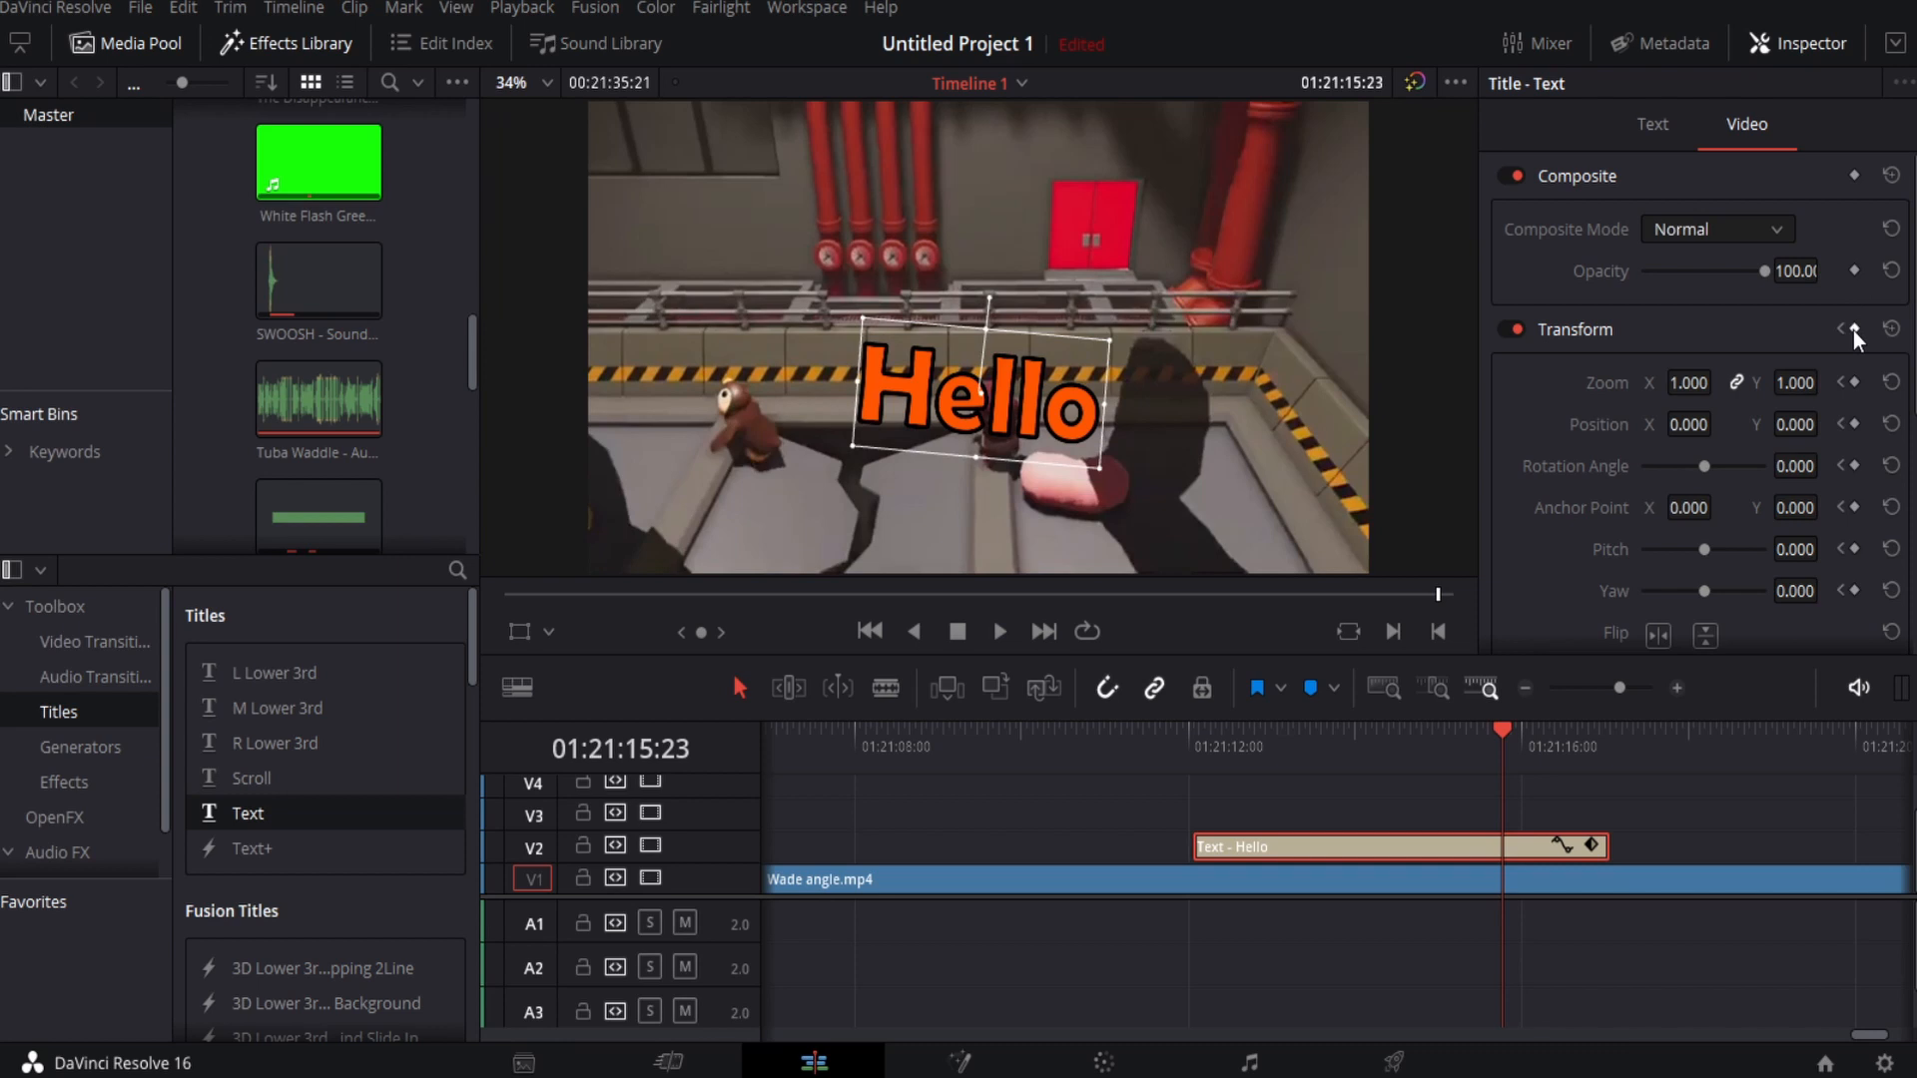
{"action": "left_click", "coordinate": [1853, 331]}
{"action": "left_click_drag", "start_coordinate": [1706, 468], "coordinate": [1771, 469]}
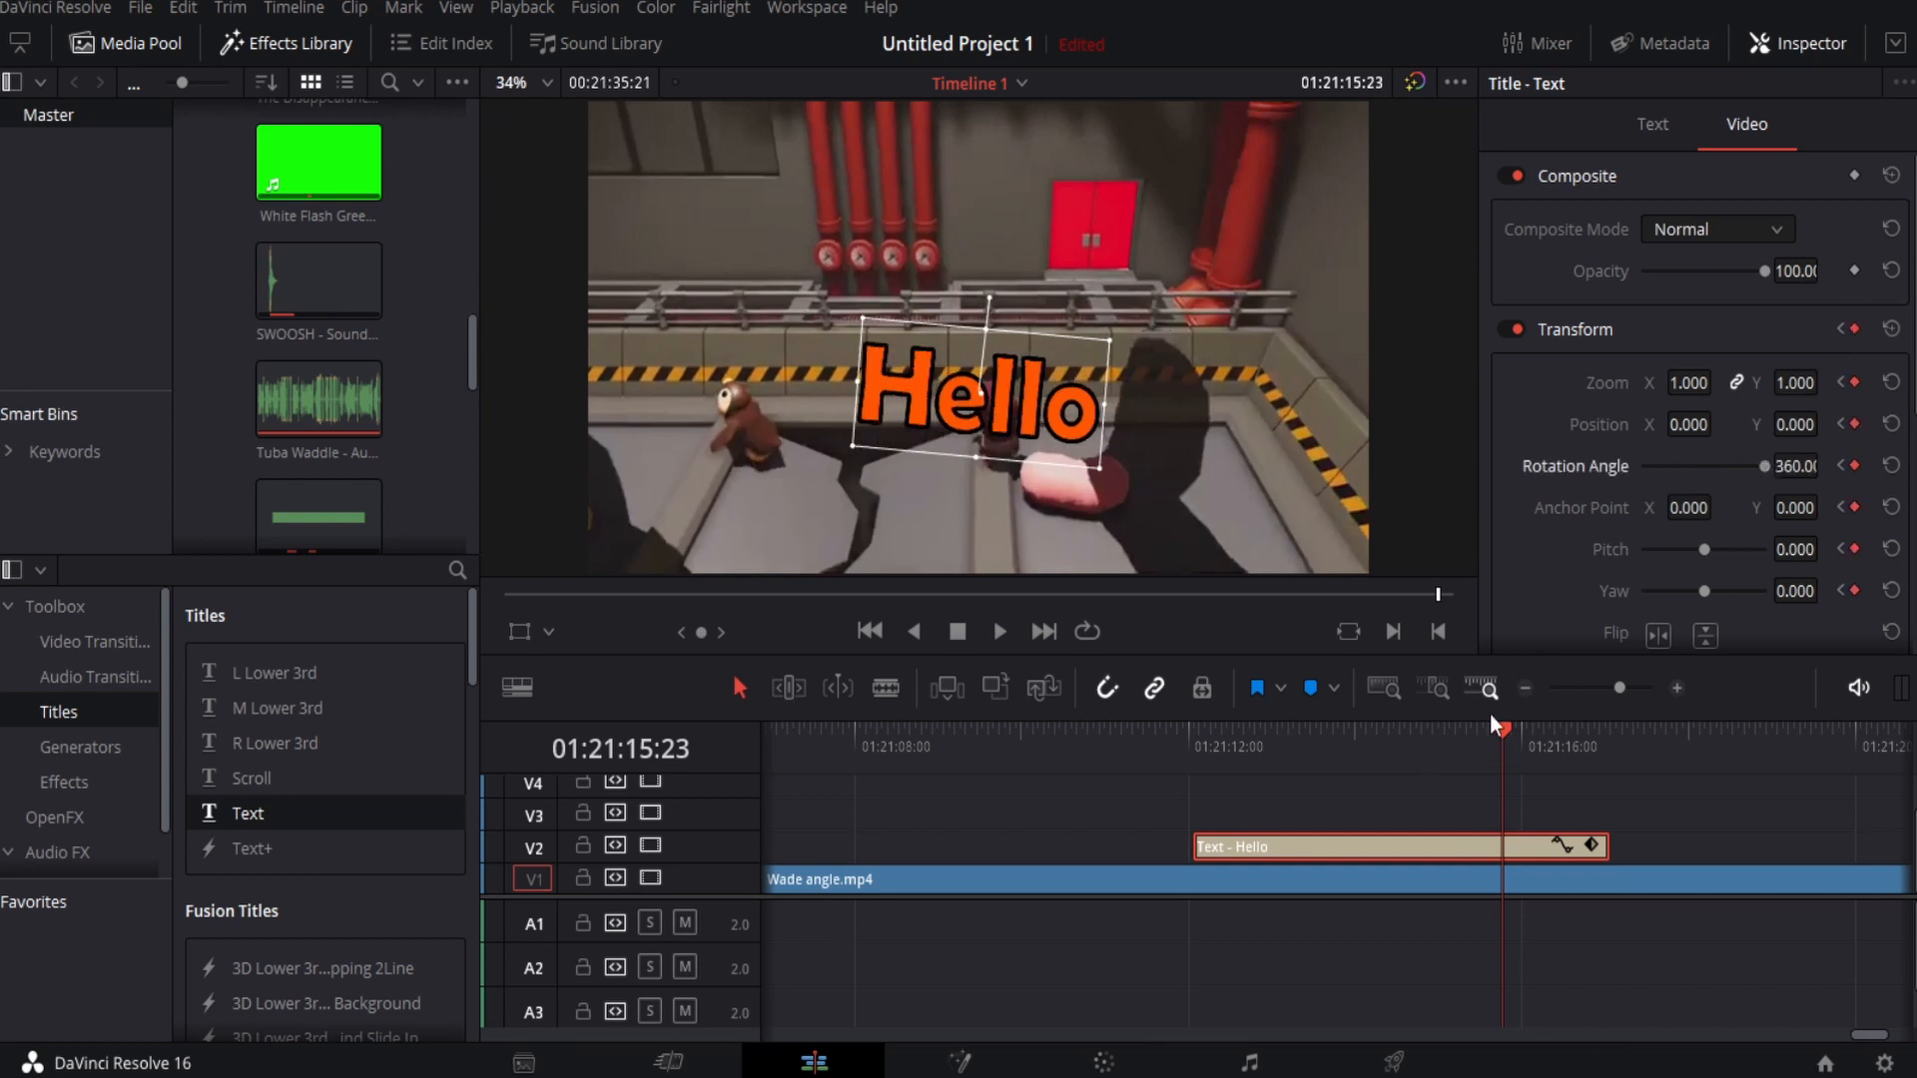
Scrub near the second keyframe to check the title's spin and expand its keyframe track.
{"action": "mouse_move", "coordinate": [1490, 746]}
{"action": "left_mouse_down"}
{"action": "mouse_move", "coordinate": [1280, 765]}
{"action": "mouse_move", "coordinate": [1476, 757]}
{"action": "left_mouse_up"}
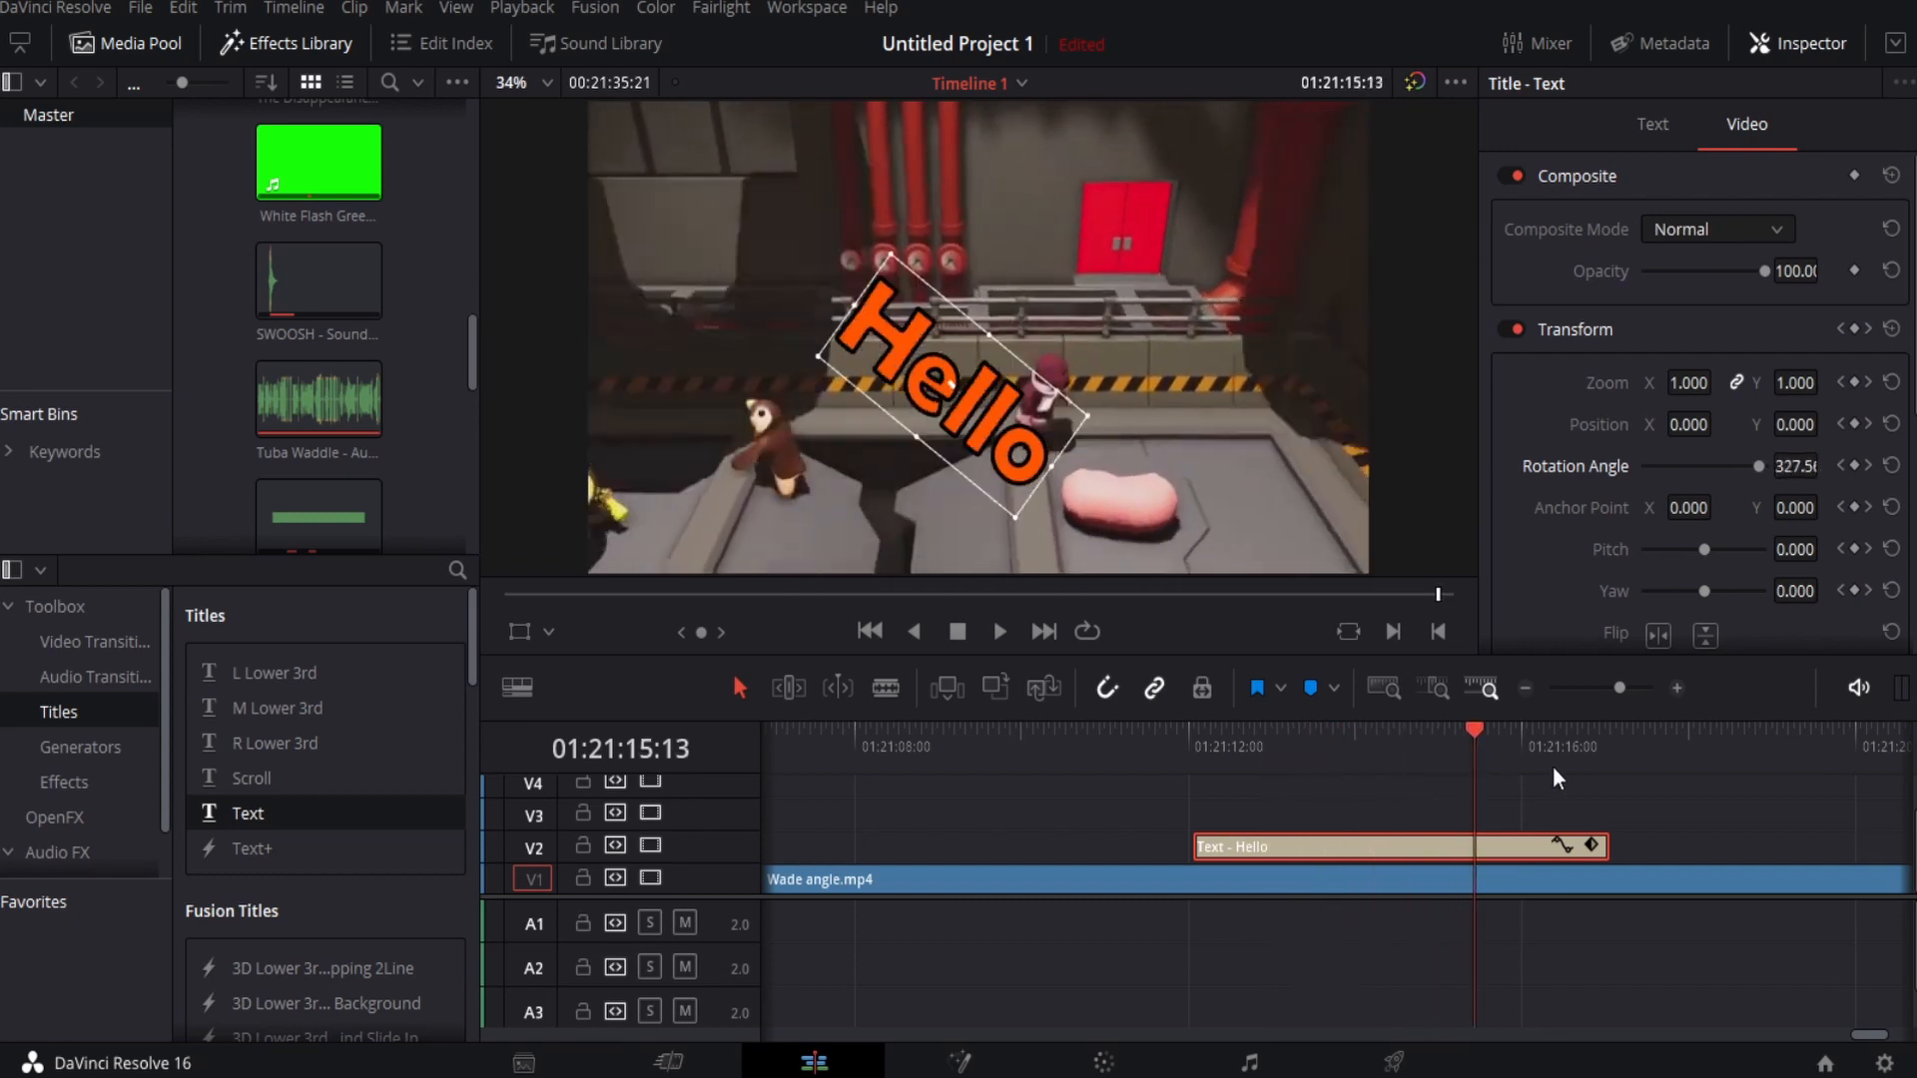
{"action": "left_click", "coordinate": [1589, 845]}
{"action": "left_click", "coordinate": [1483, 758]}
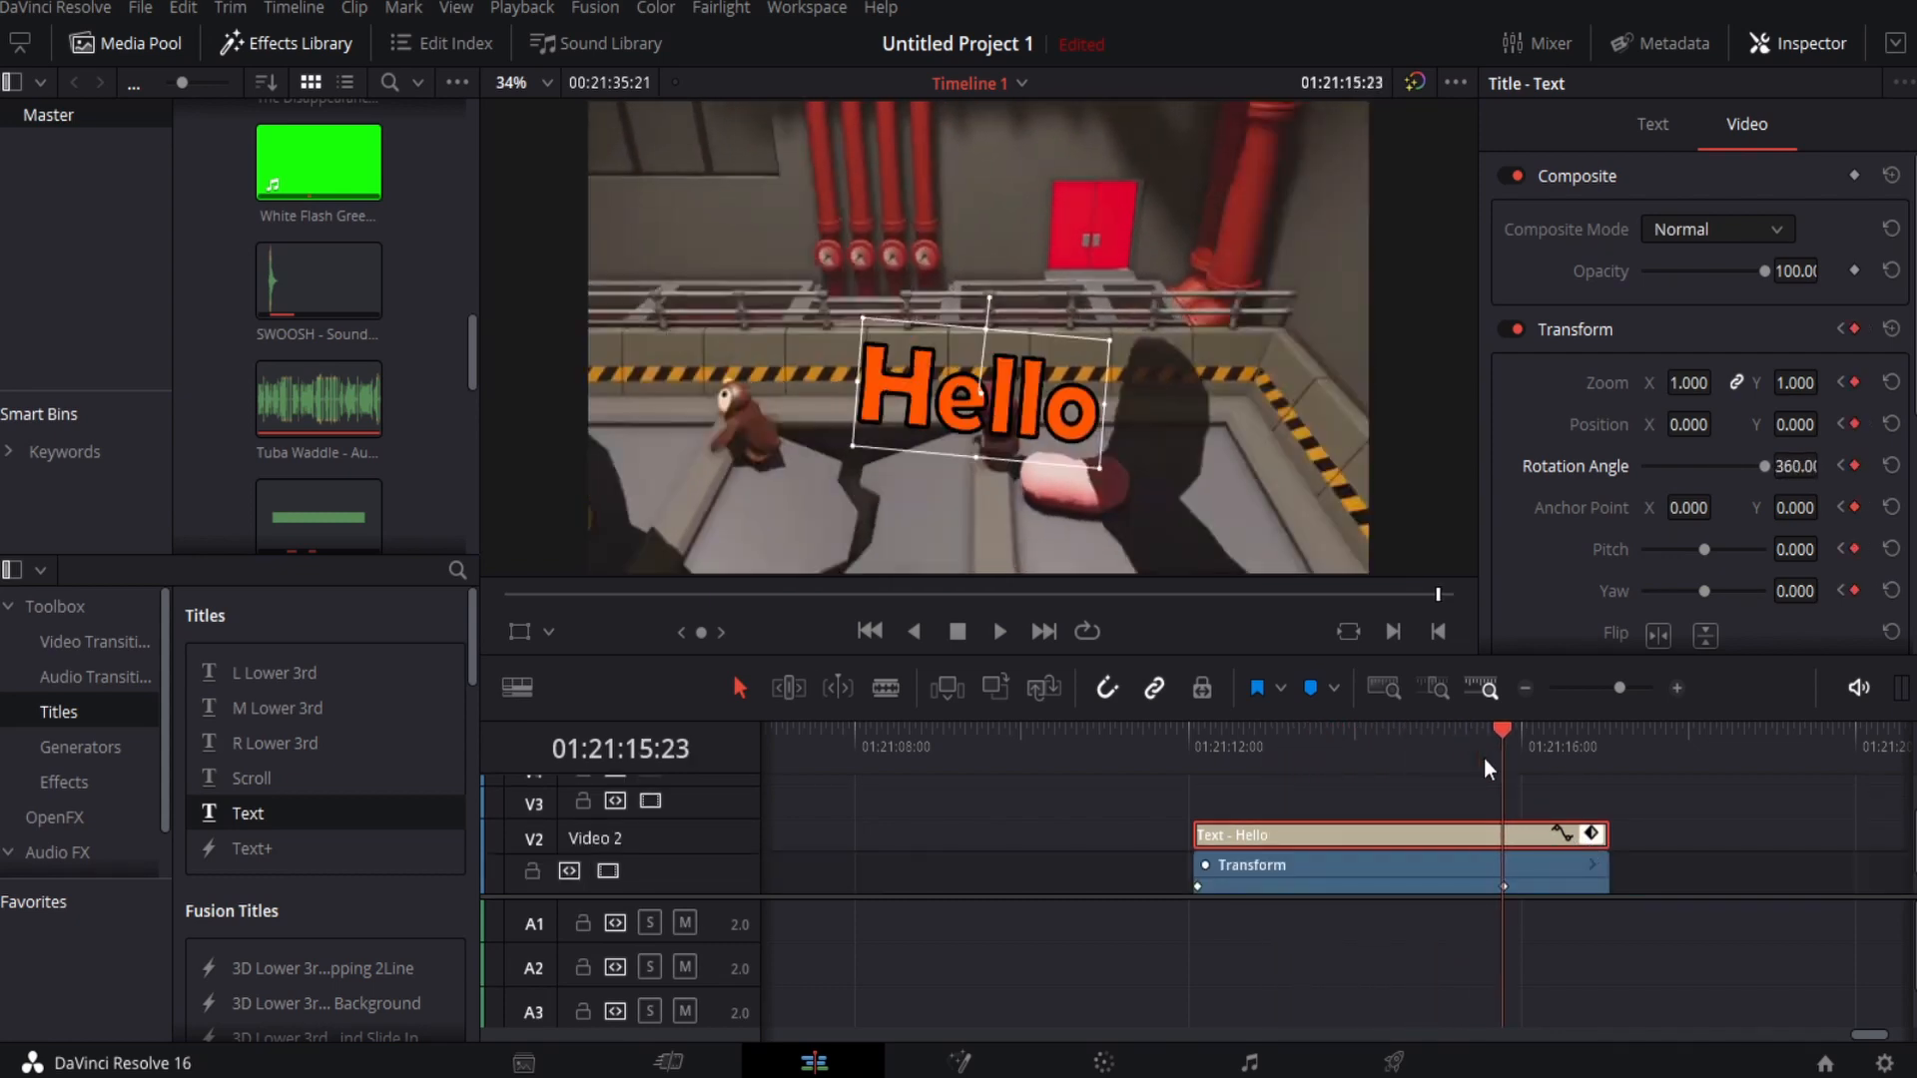
Remove the Hello title's Transform keyframes and park the playhead at 01:21:14:26.
{"action": "left_click", "coordinate": [1853, 330]}
{"action": "left_click_drag", "start_coordinate": [1505, 729], "coordinate": [1427, 747]}
{"action": "left_click", "coordinate": [1854, 329]}
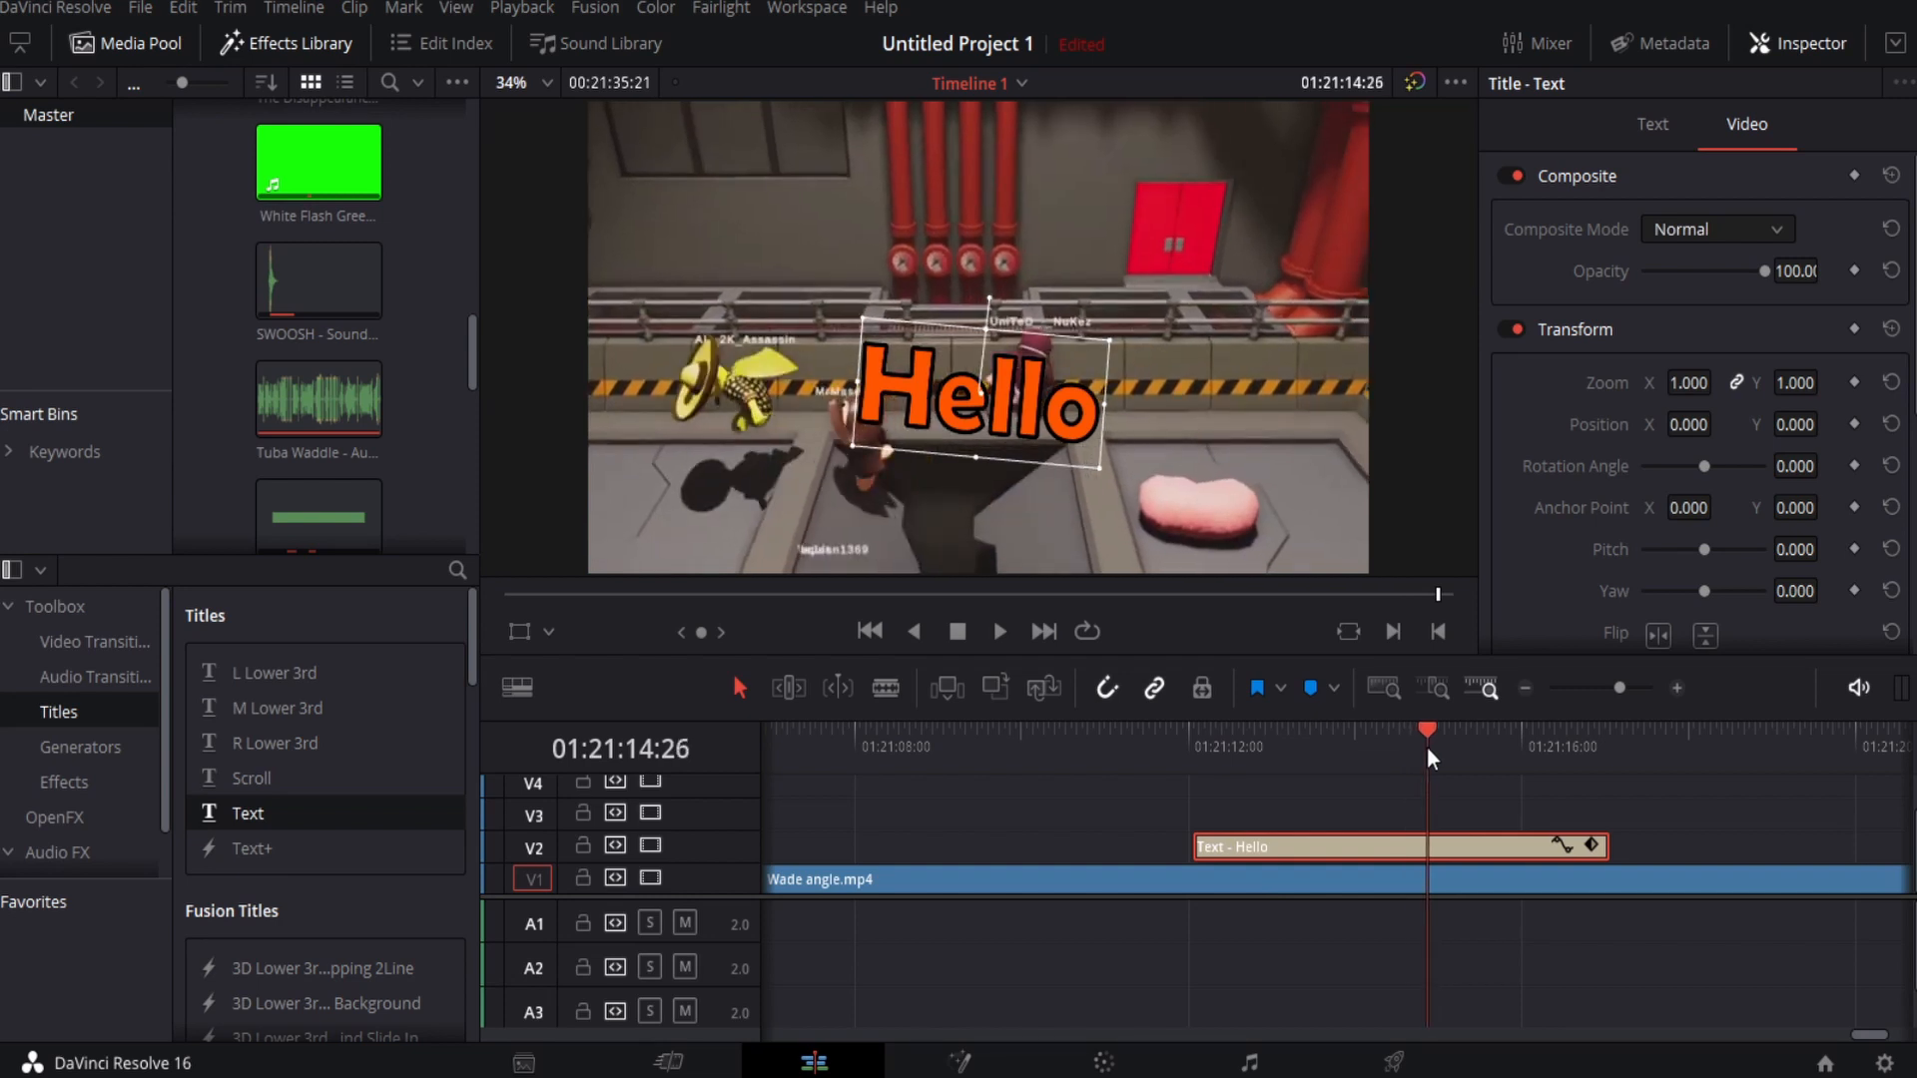
Split the Hello title at 01:21:14:26 and delete the part after the cut.
{"action": "key", "text": "ctrl+b"}
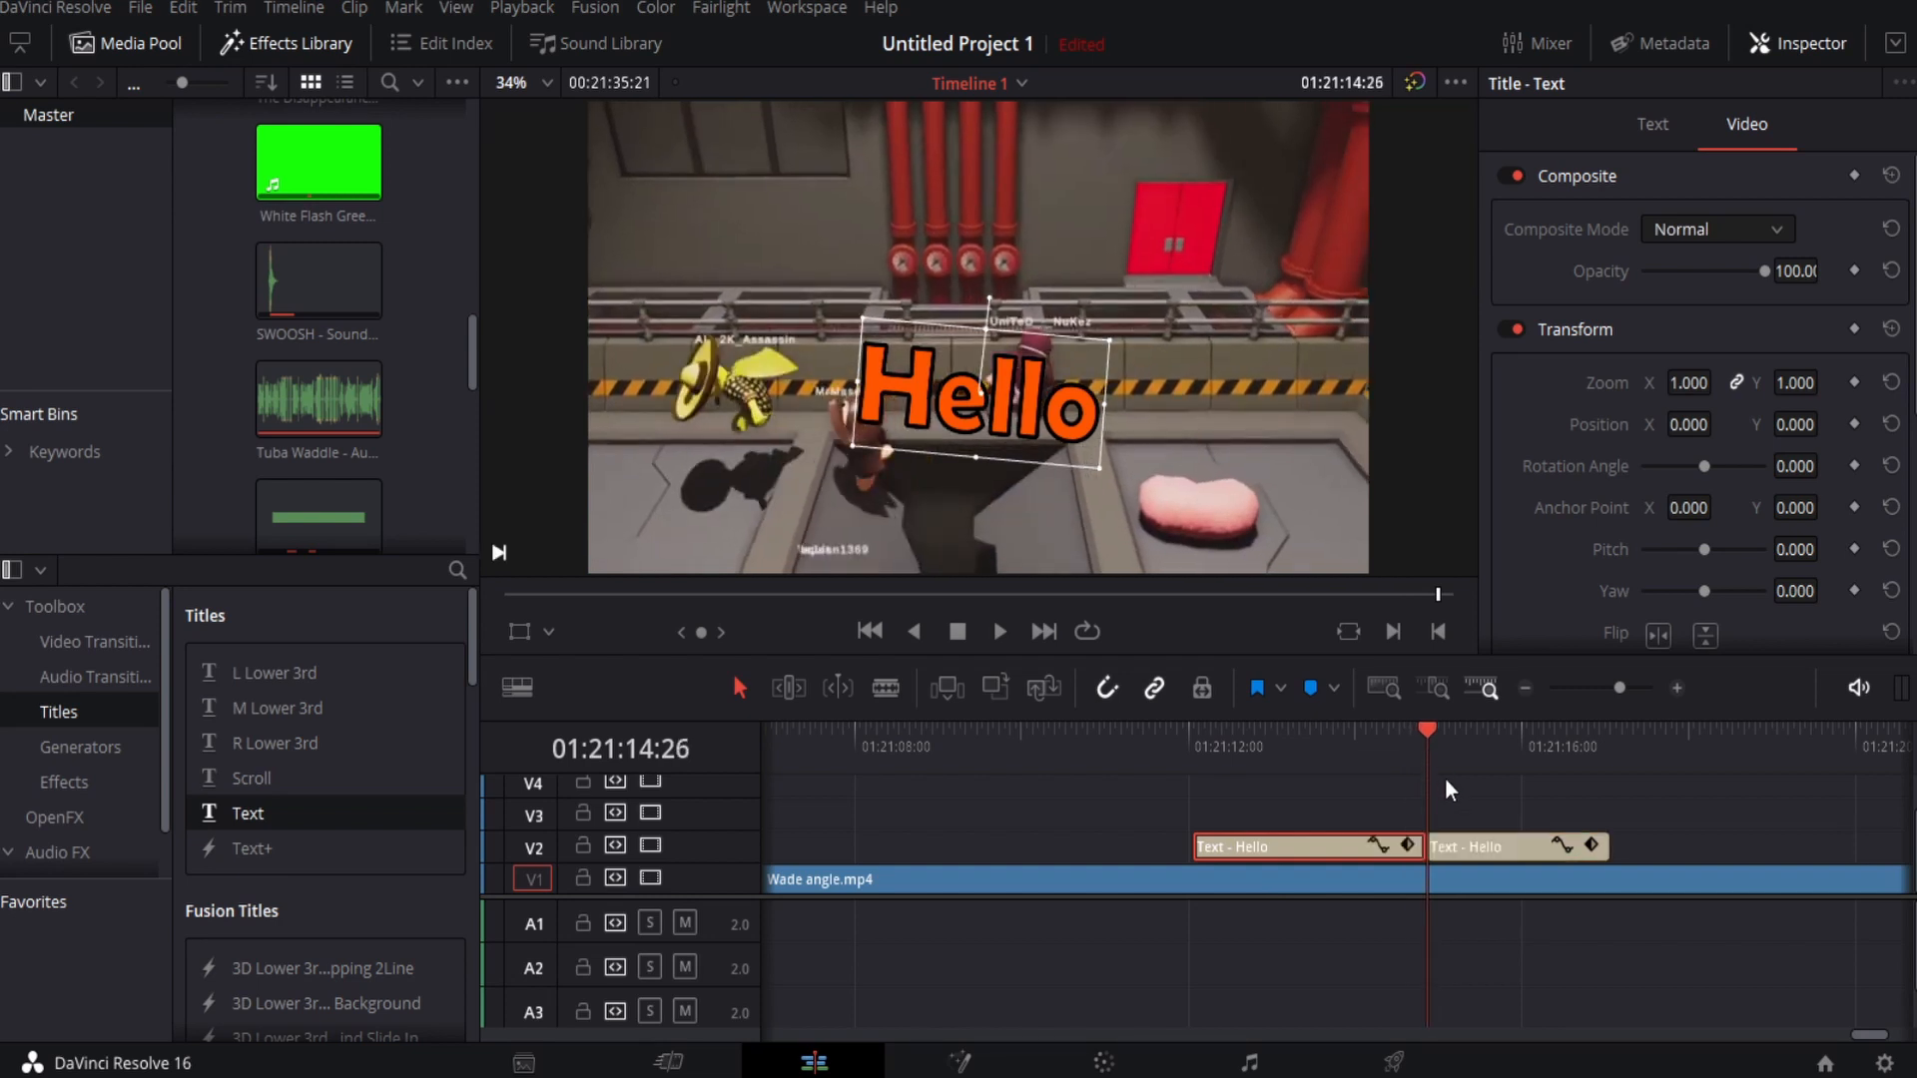
{"action": "left_click", "coordinate": [1477, 845]}
{"action": "key", "text": "Delete"}
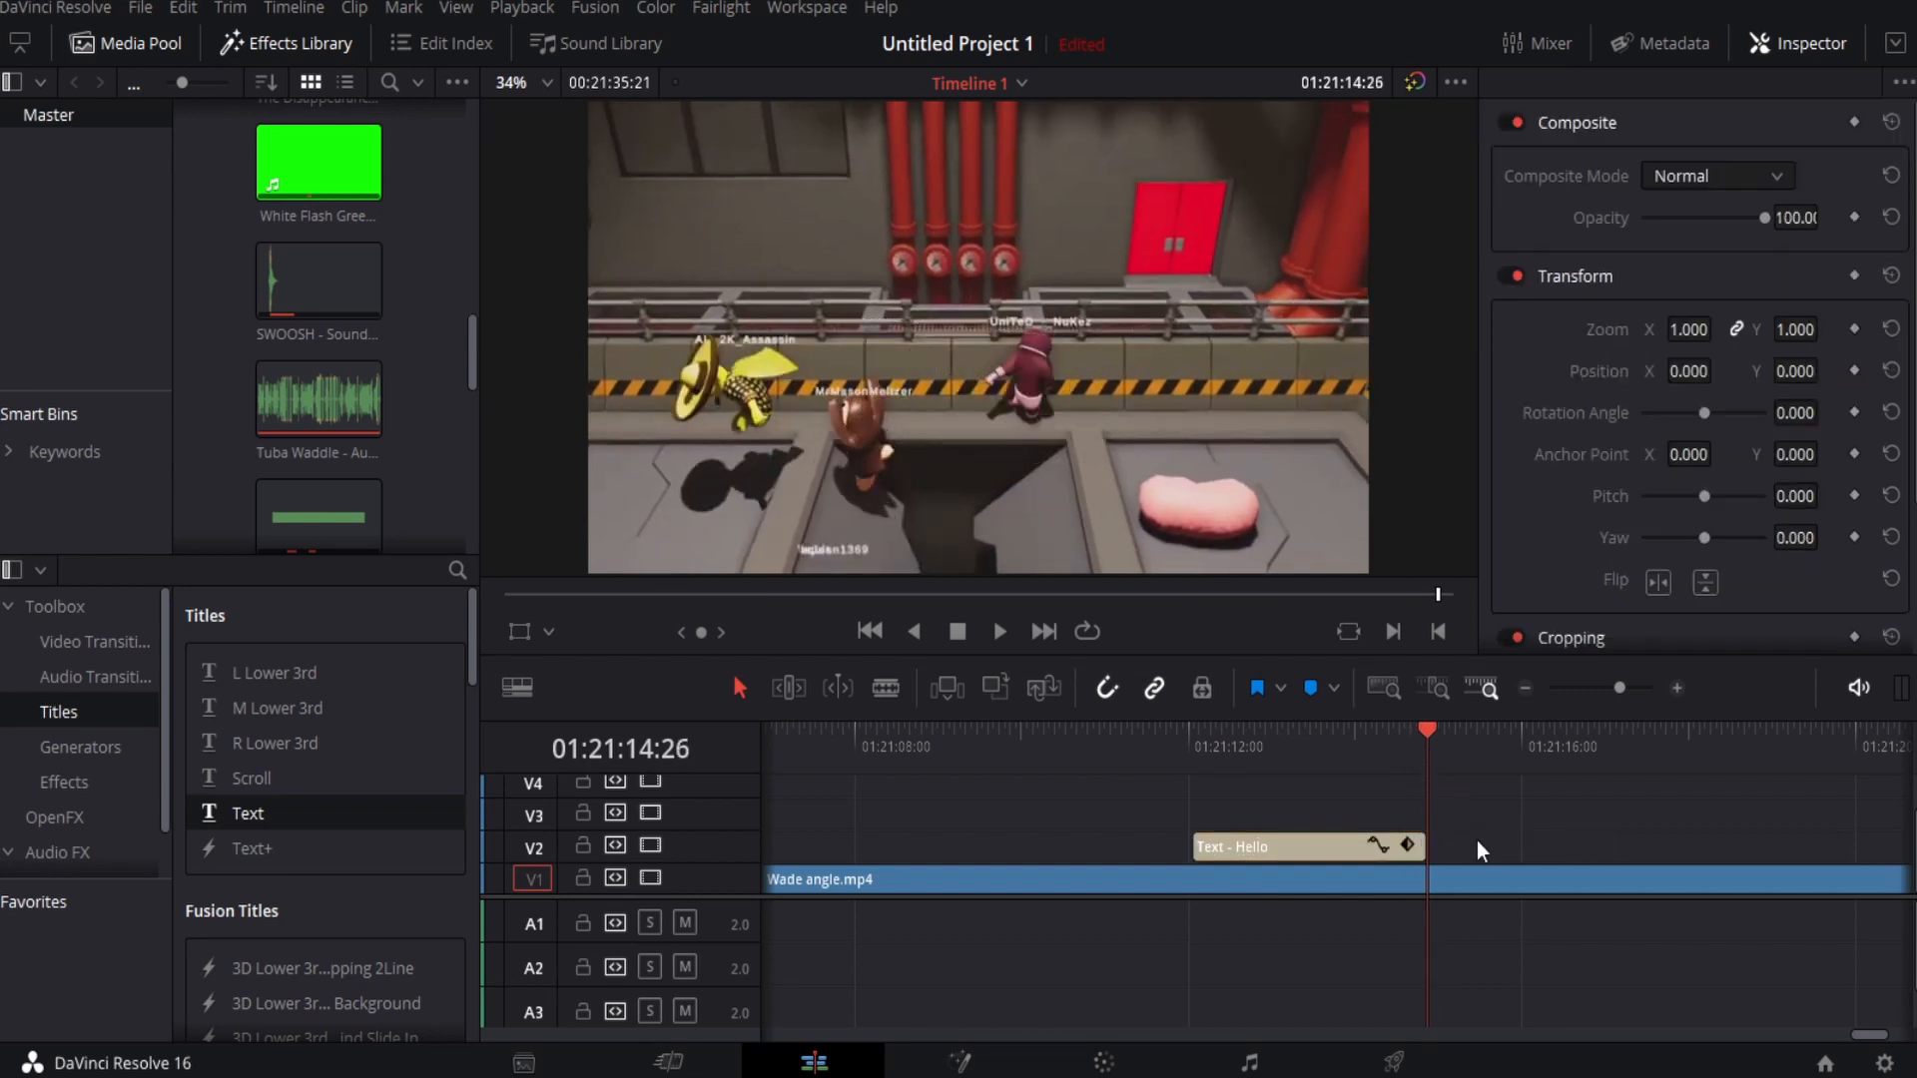
Add the default transition to the end edge of the Hello title so that it fades out.
{"action": "left_click_drag", "start_coordinate": [1436, 727], "coordinate": [1316, 748]}
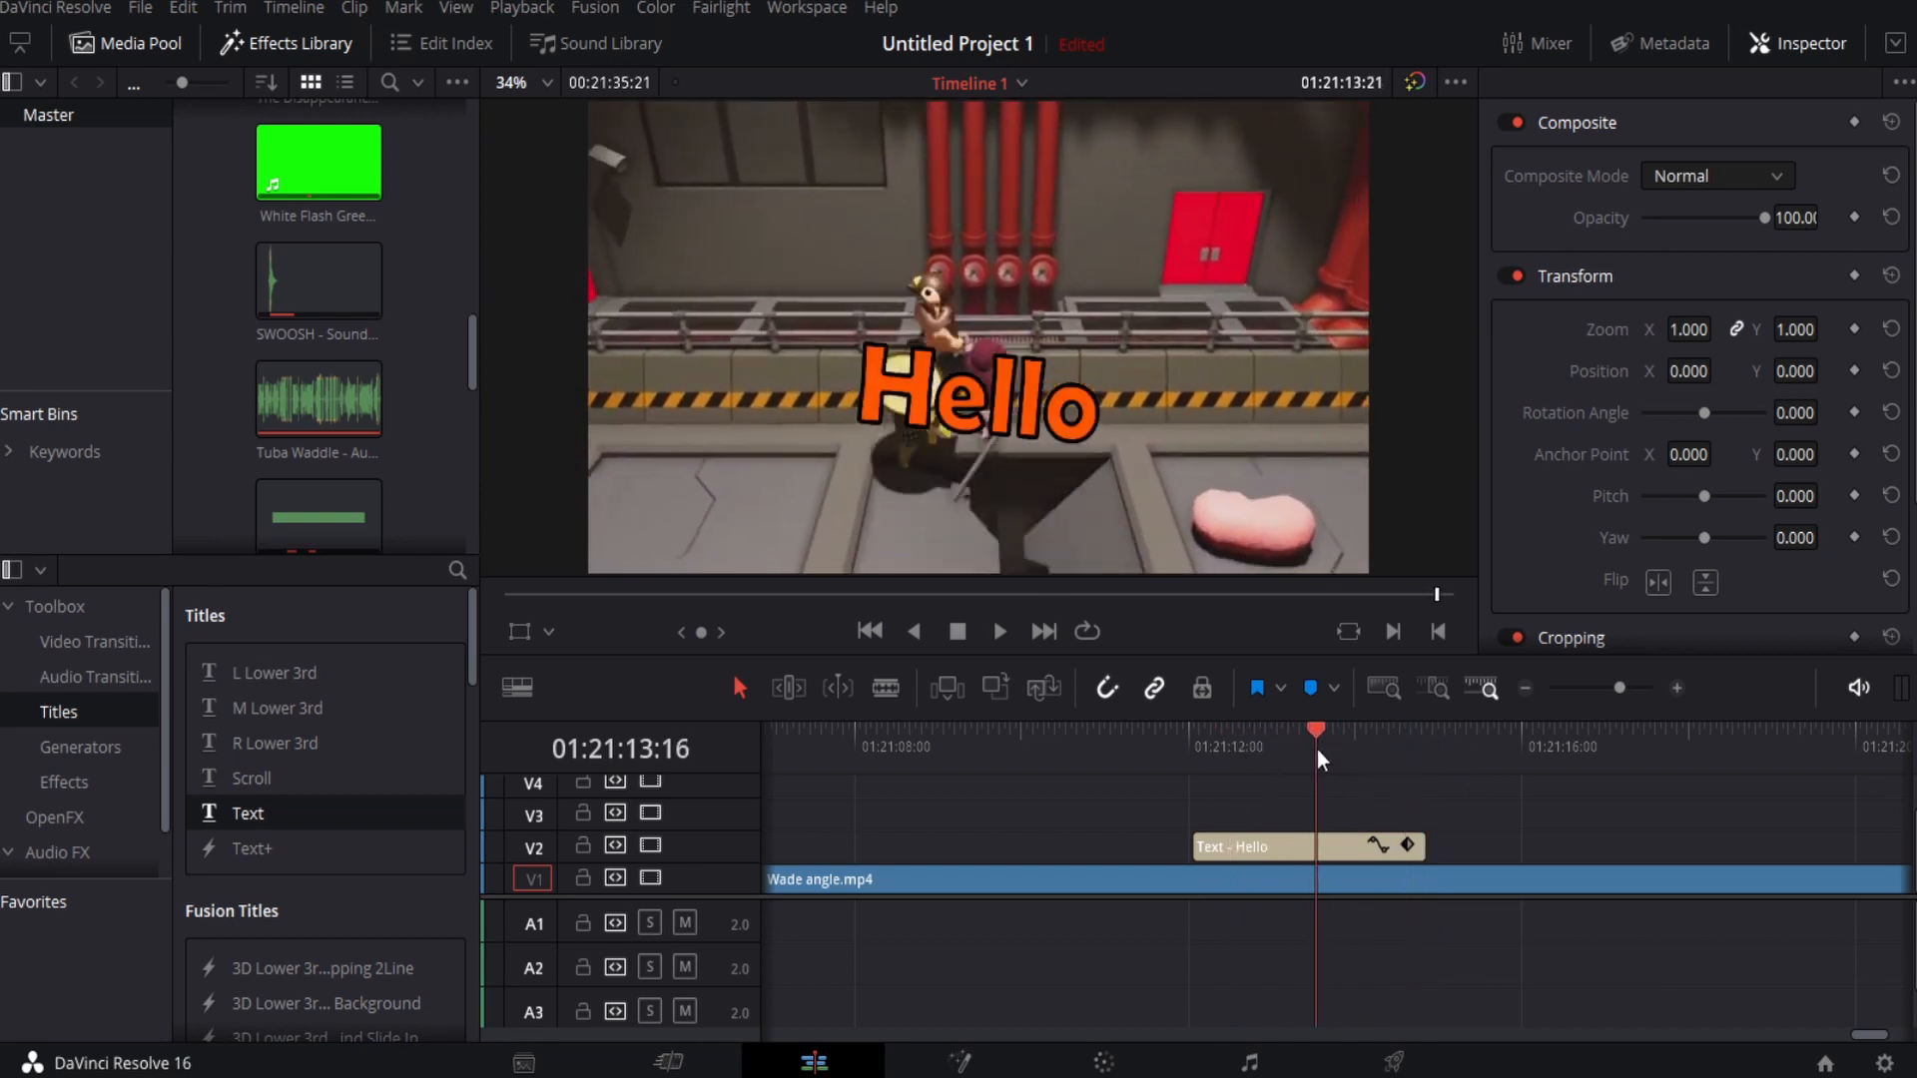
{"action": "left_click", "coordinate": [1419, 847]}
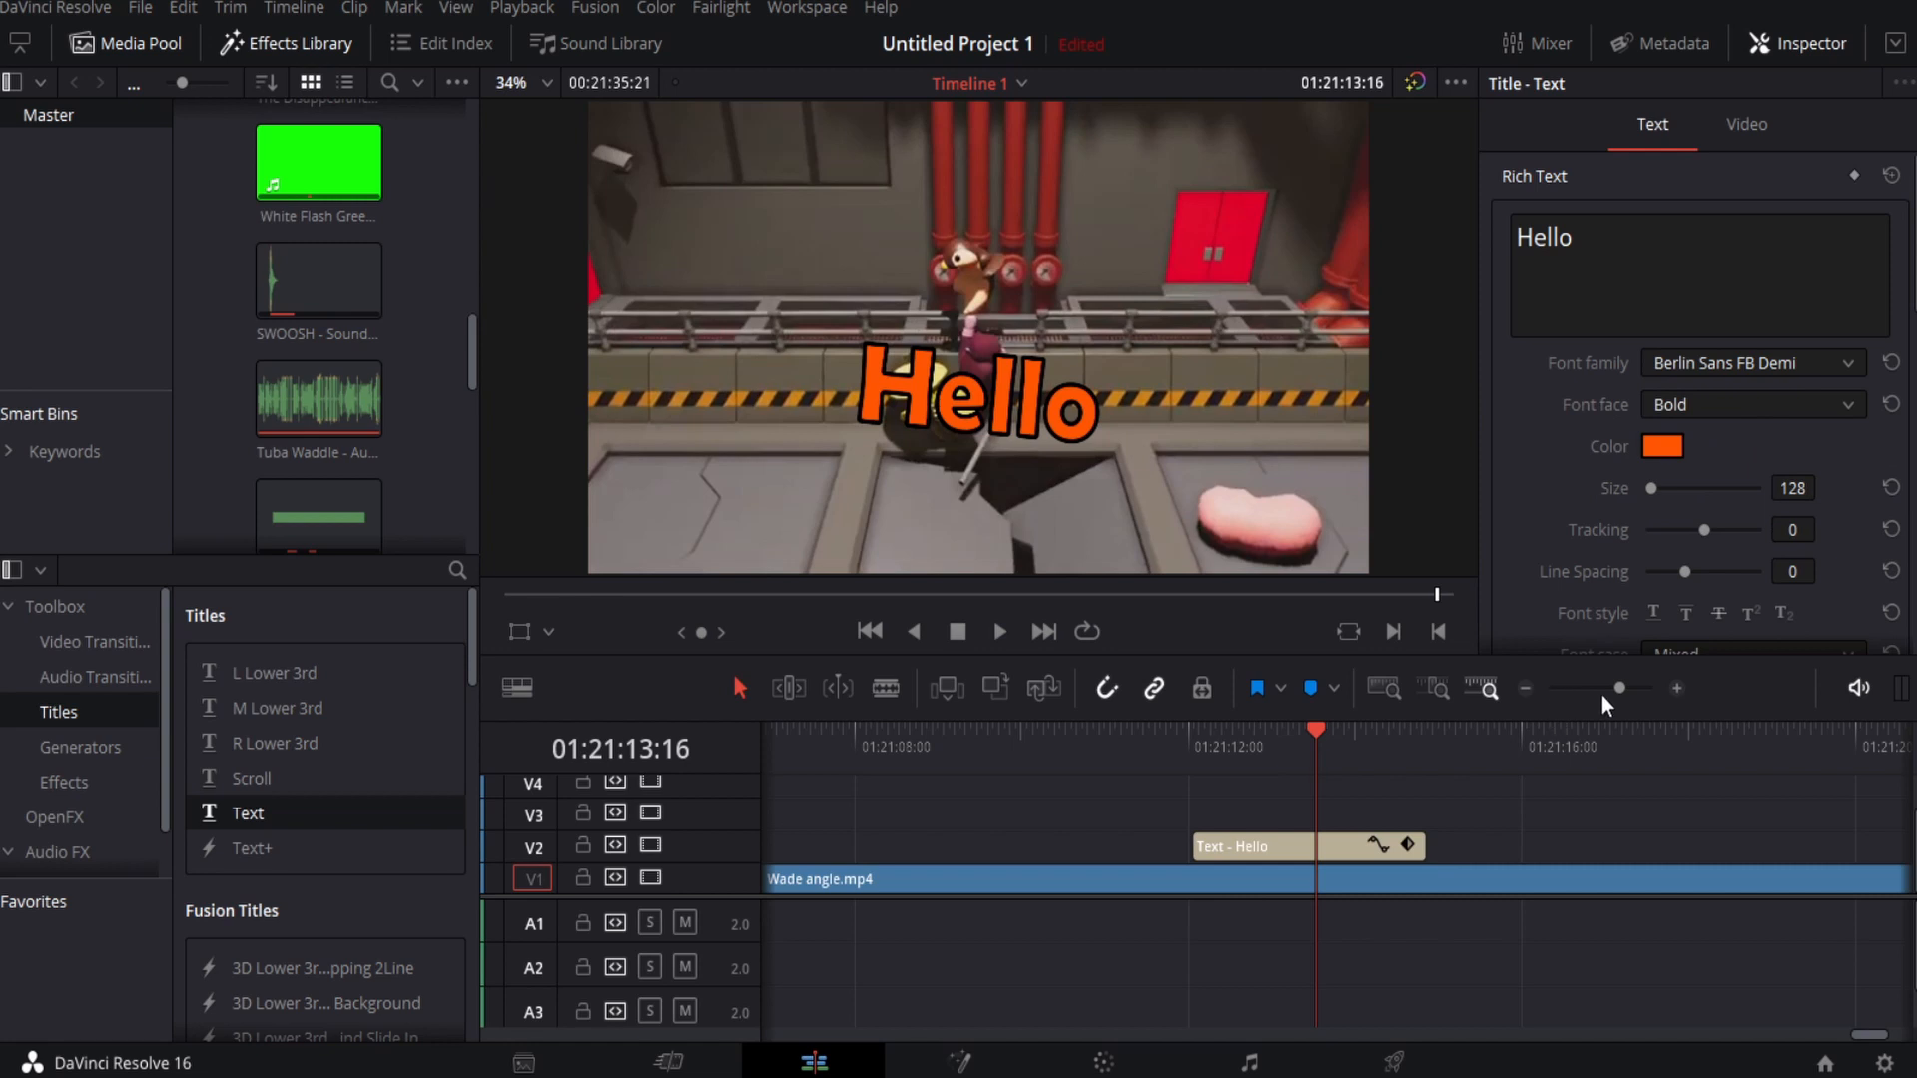
{"action": "mouse_move", "coordinate": [1619, 687]}
{"action": "left_mouse_down"}
{"action": "mouse_move", "coordinate": [1639, 688]}
{"action": "mouse_move", "coordinate": [1623, 710]}
{"action": "left_mouse_up"}
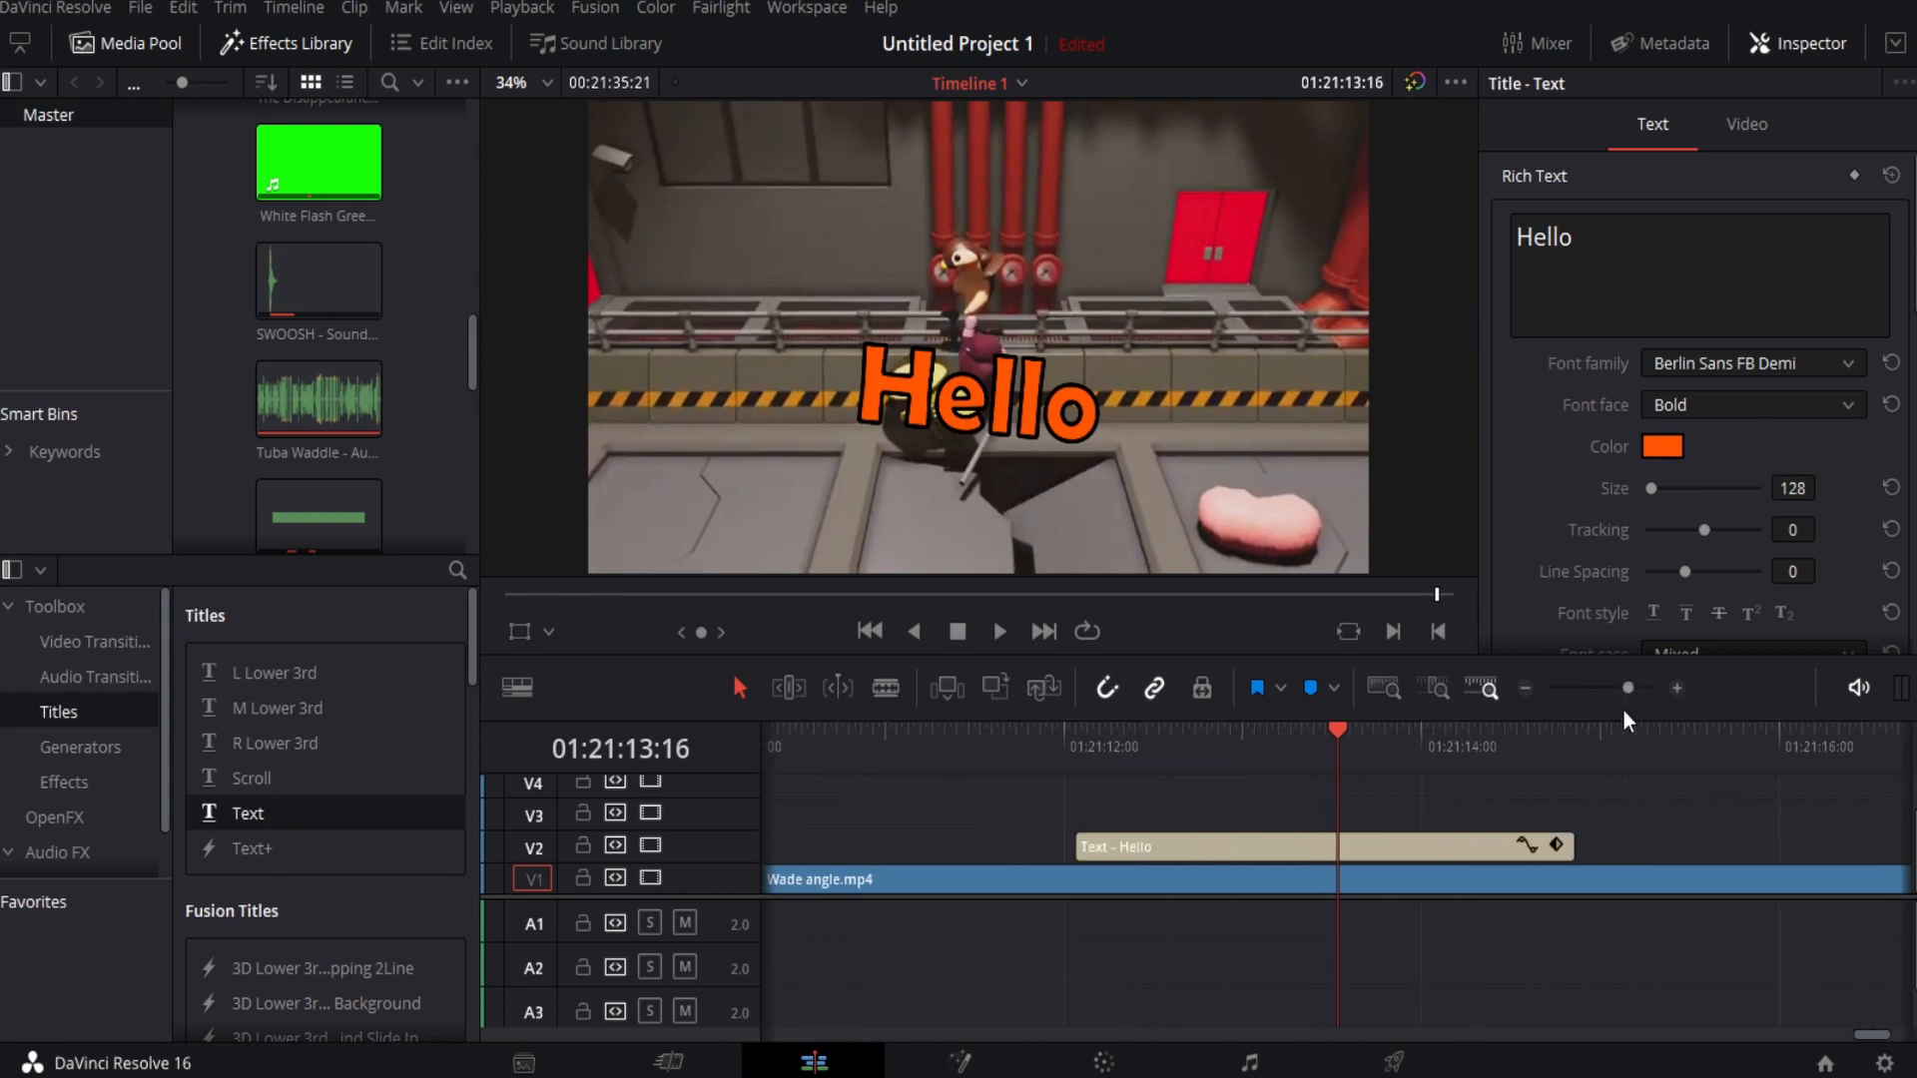
{"action": "mouse_move", "coordinate": [1570, 837]}
{"action": "left_mouse_down"}
{"action": "mouse_move", "coordinate": [1441, 839]}
{"action": "mouse_move", "coordinate": [1570, 824]}
{"action": "left_mouse_up"}
{"action": "left_click", "coordinate": [1439, 843]}
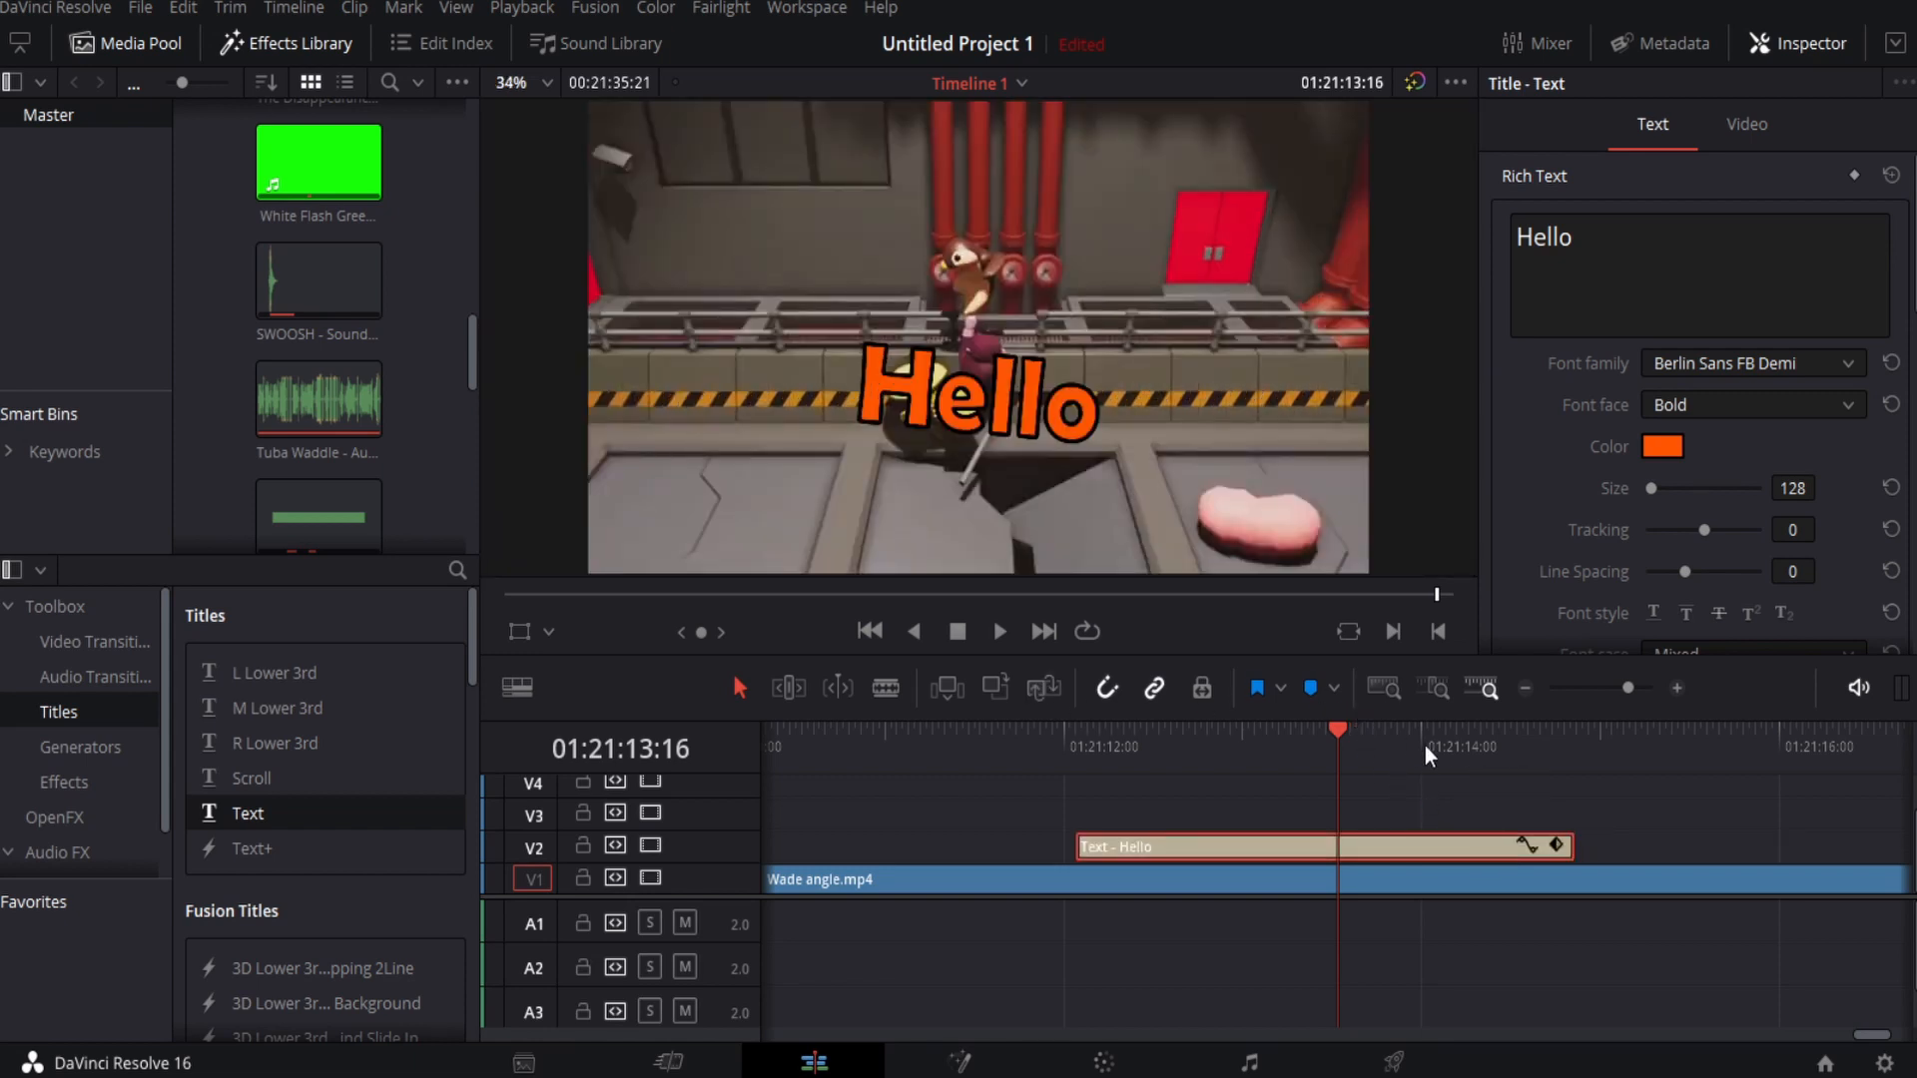
{"action": "mouse_move", "coordinate": [1358, 741]}
{"action": "left_mouse_down"}
{"action": "mouse_move", "coordinate": [1663, 759]}
{"action": "mouse_move", "coordinate": [1349, 777]}
{"action": "left_mouse_up"}
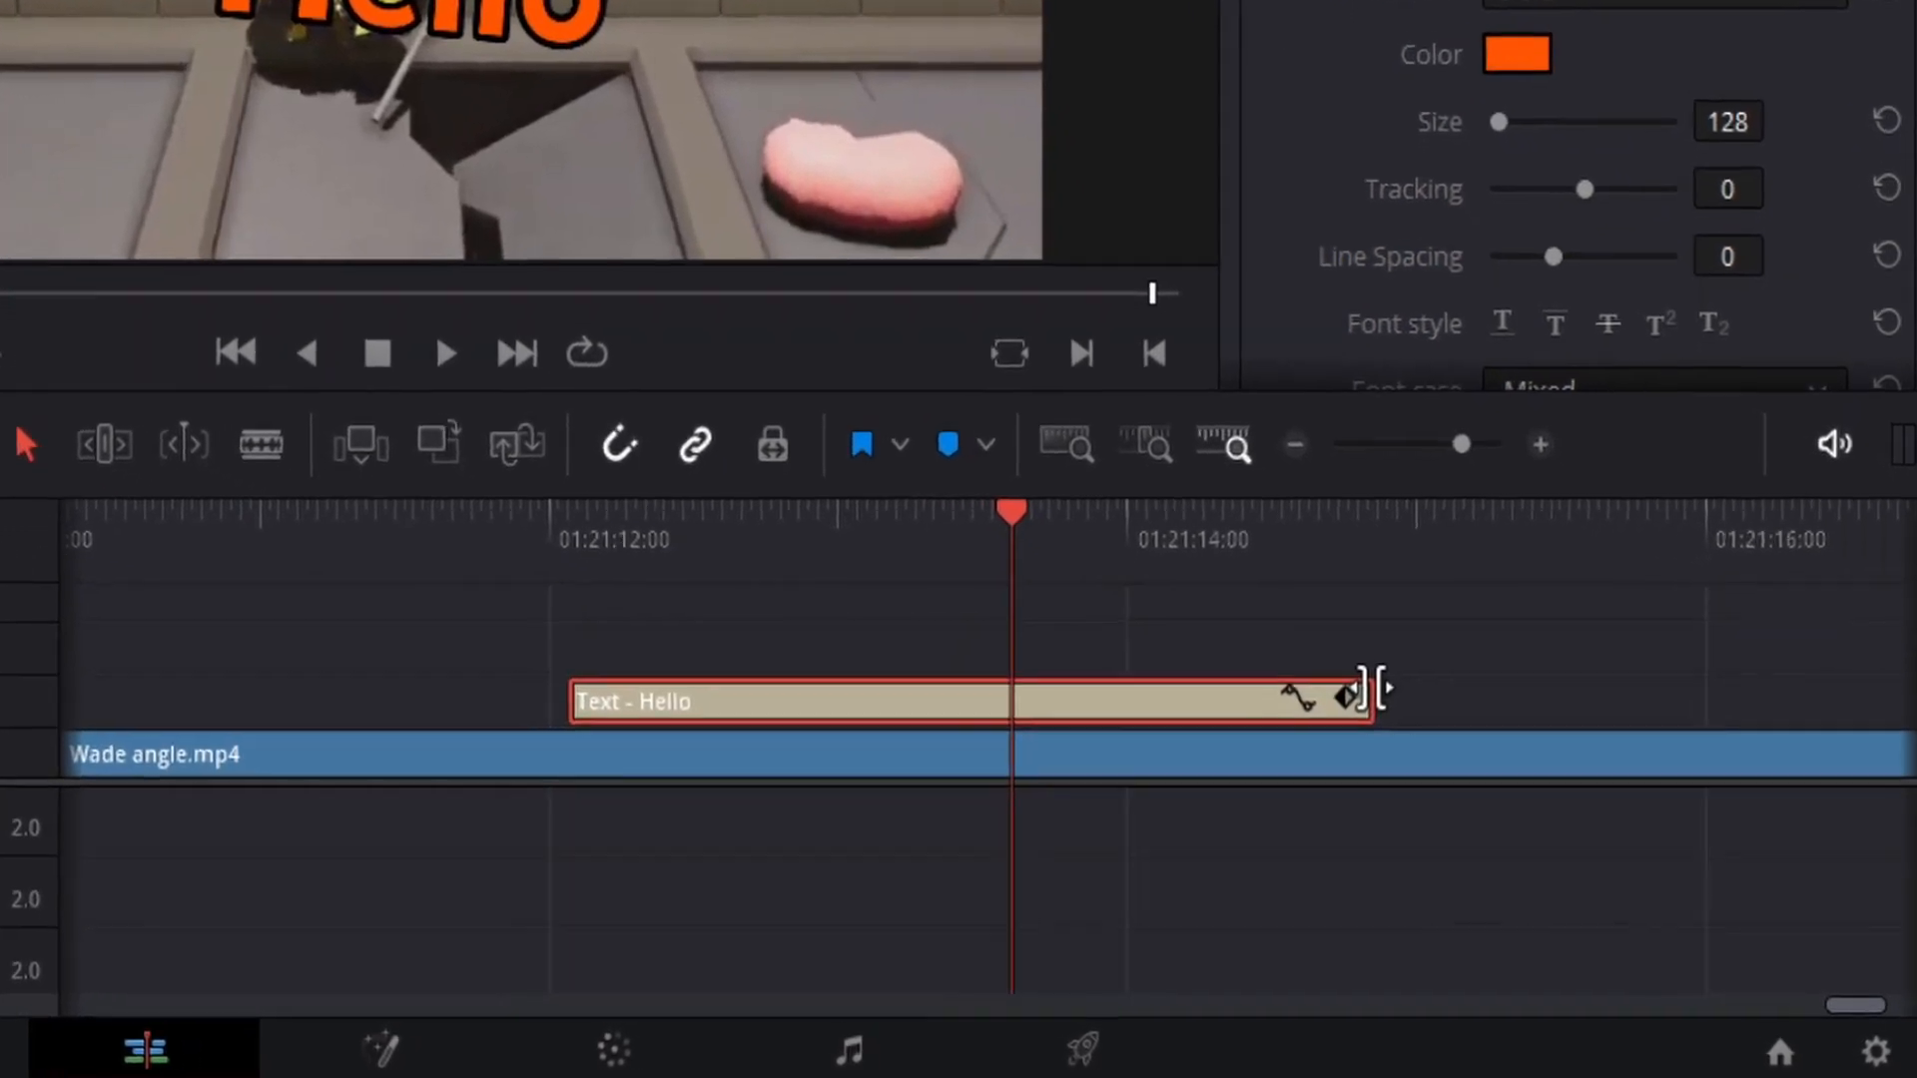
{"action": "left_click", "coordinate": [1369, 689]}
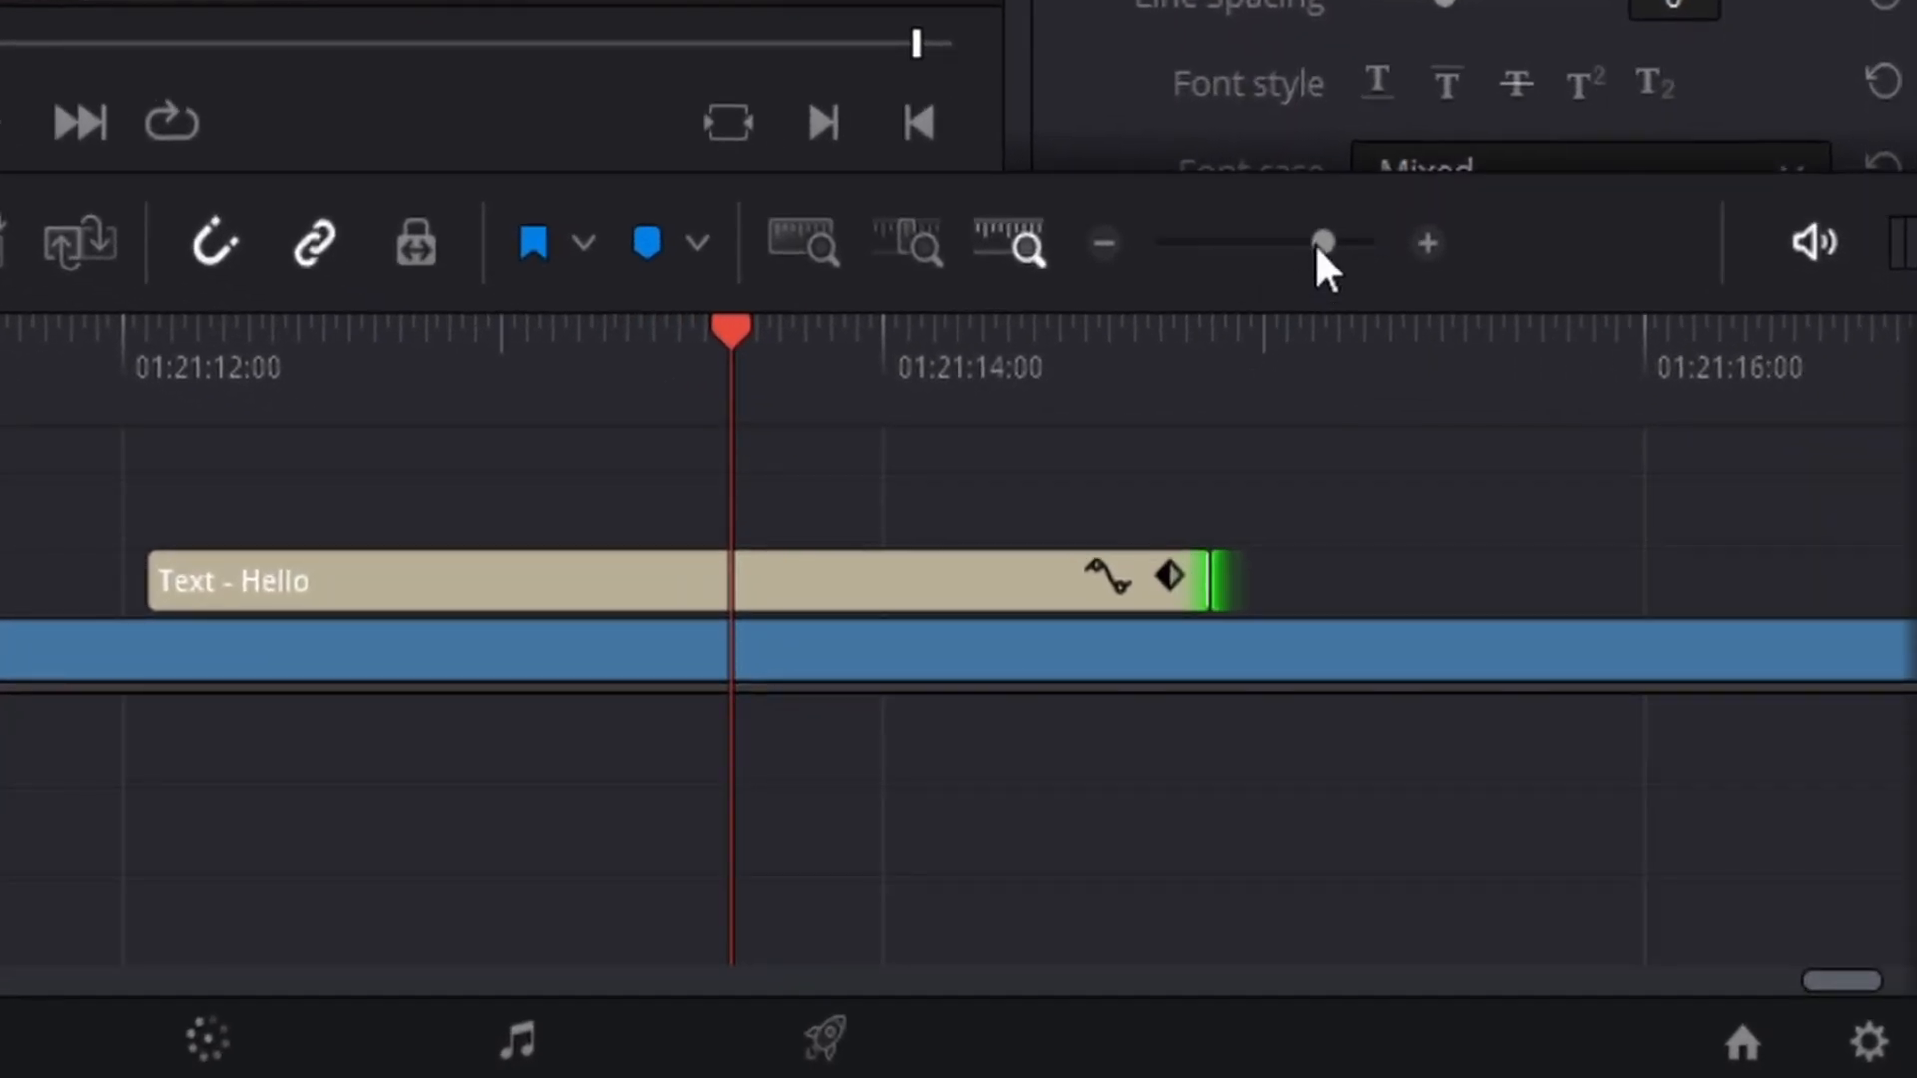
{"action": "left_click_drag", "start_coordinate": [1318, 250], "coordinate": [1331, 249]}
{"action": "left_click", "coordinate": [1086, 599]}
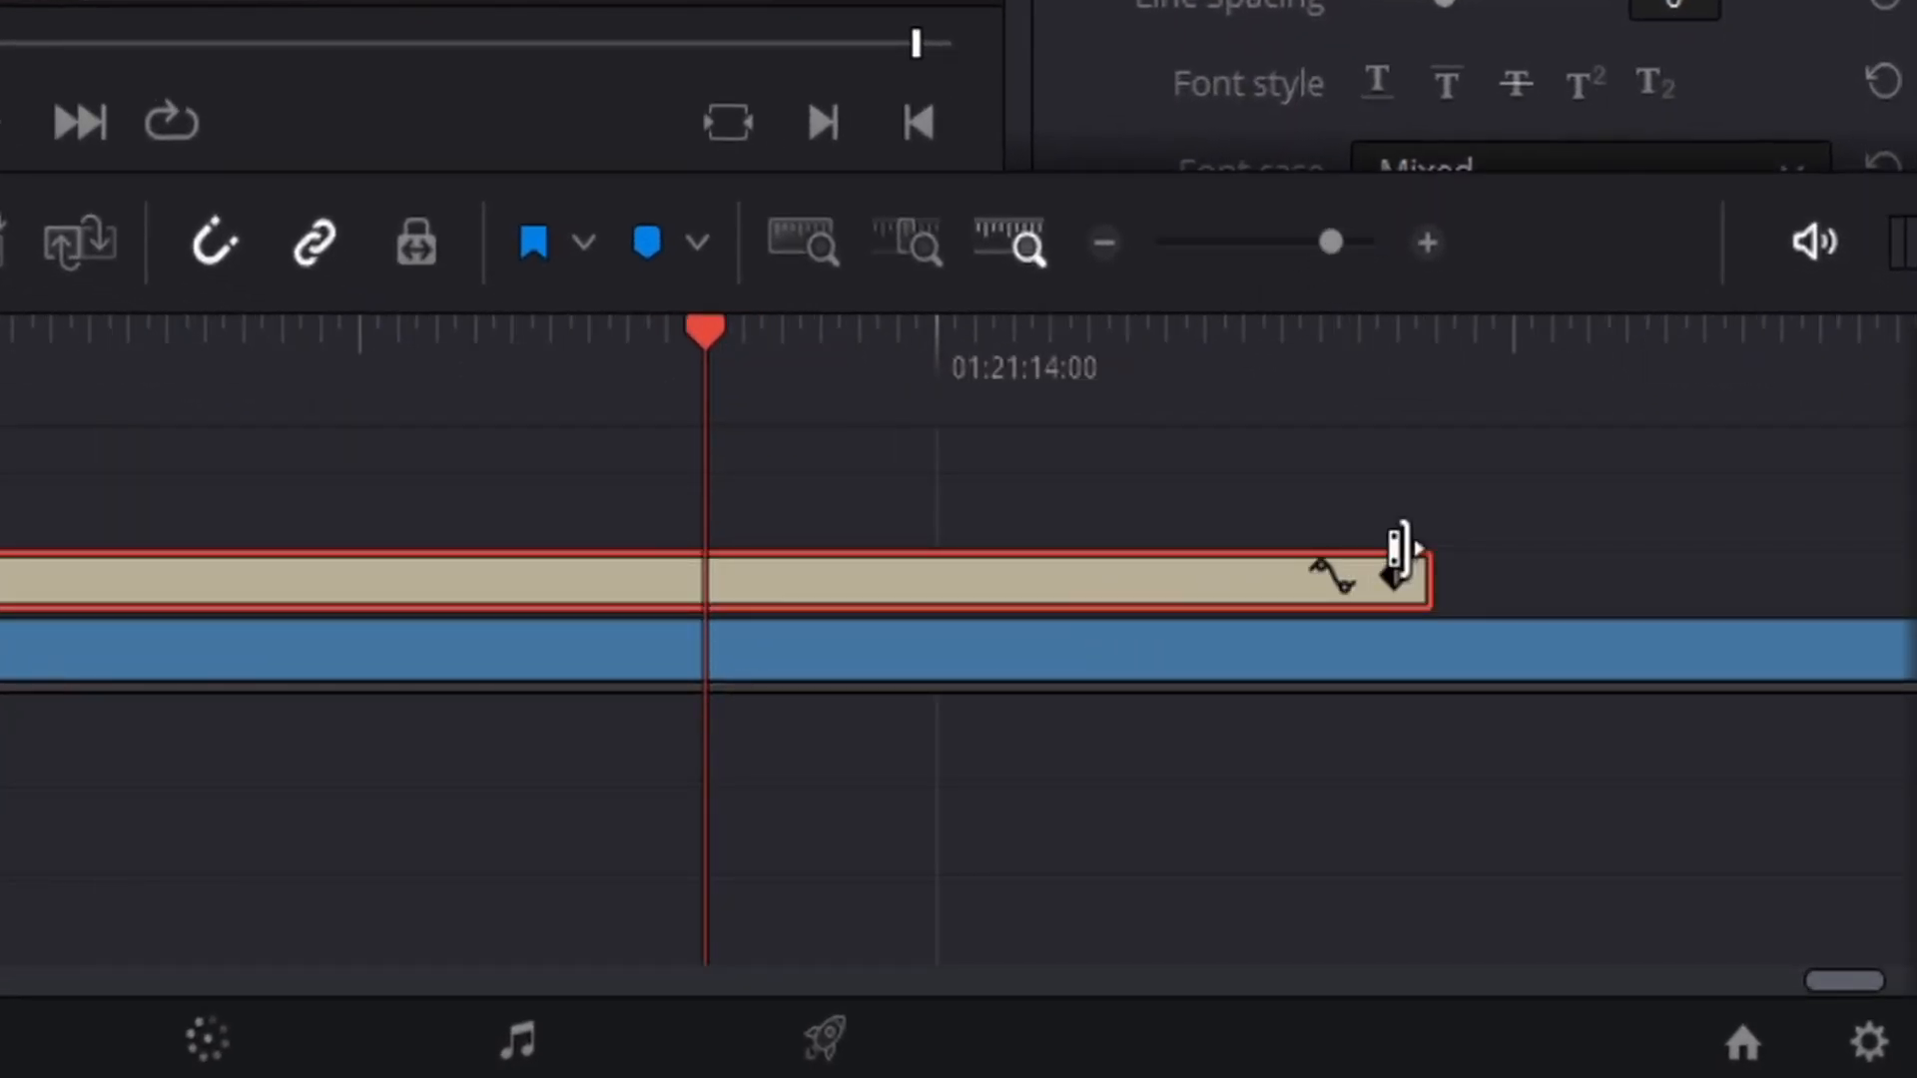
{"action": "left_click", "coordinate": [1413, 577]}
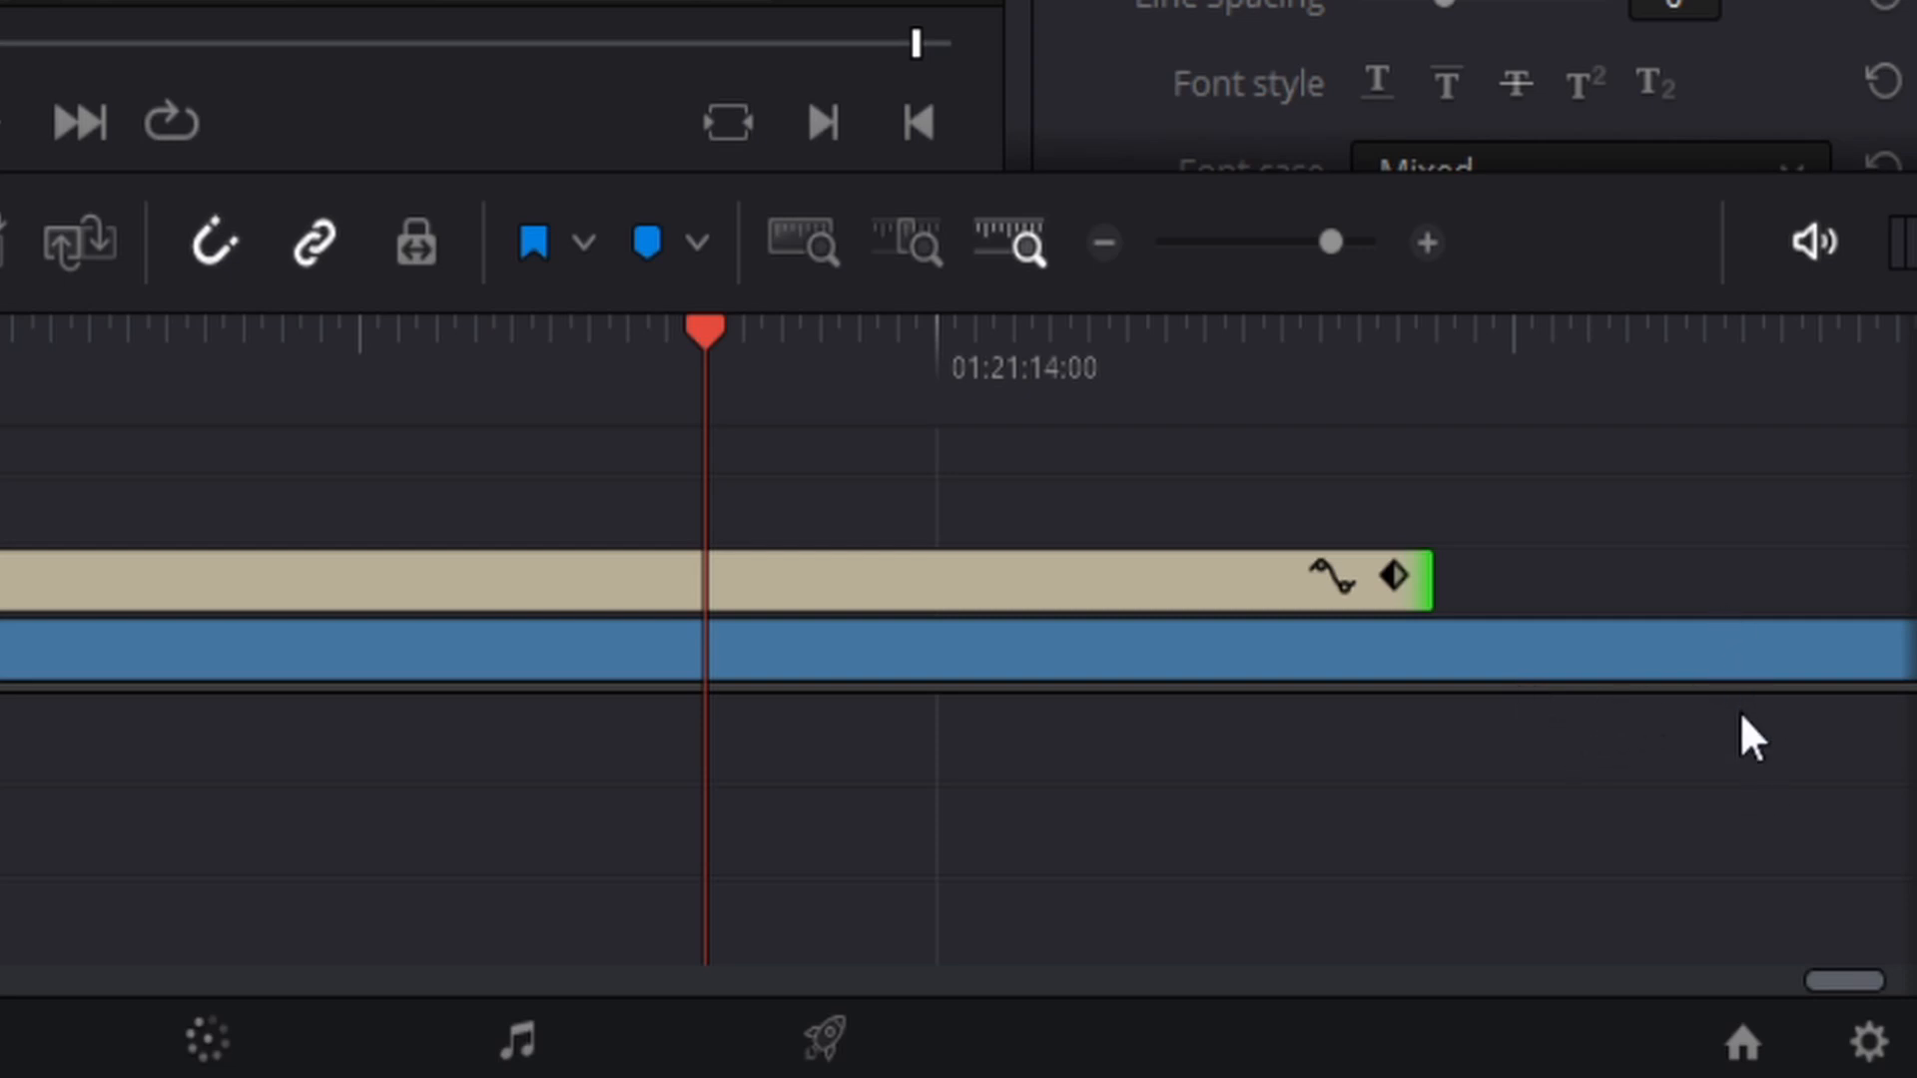
{"action": "key", "text": "ctrl+t"}
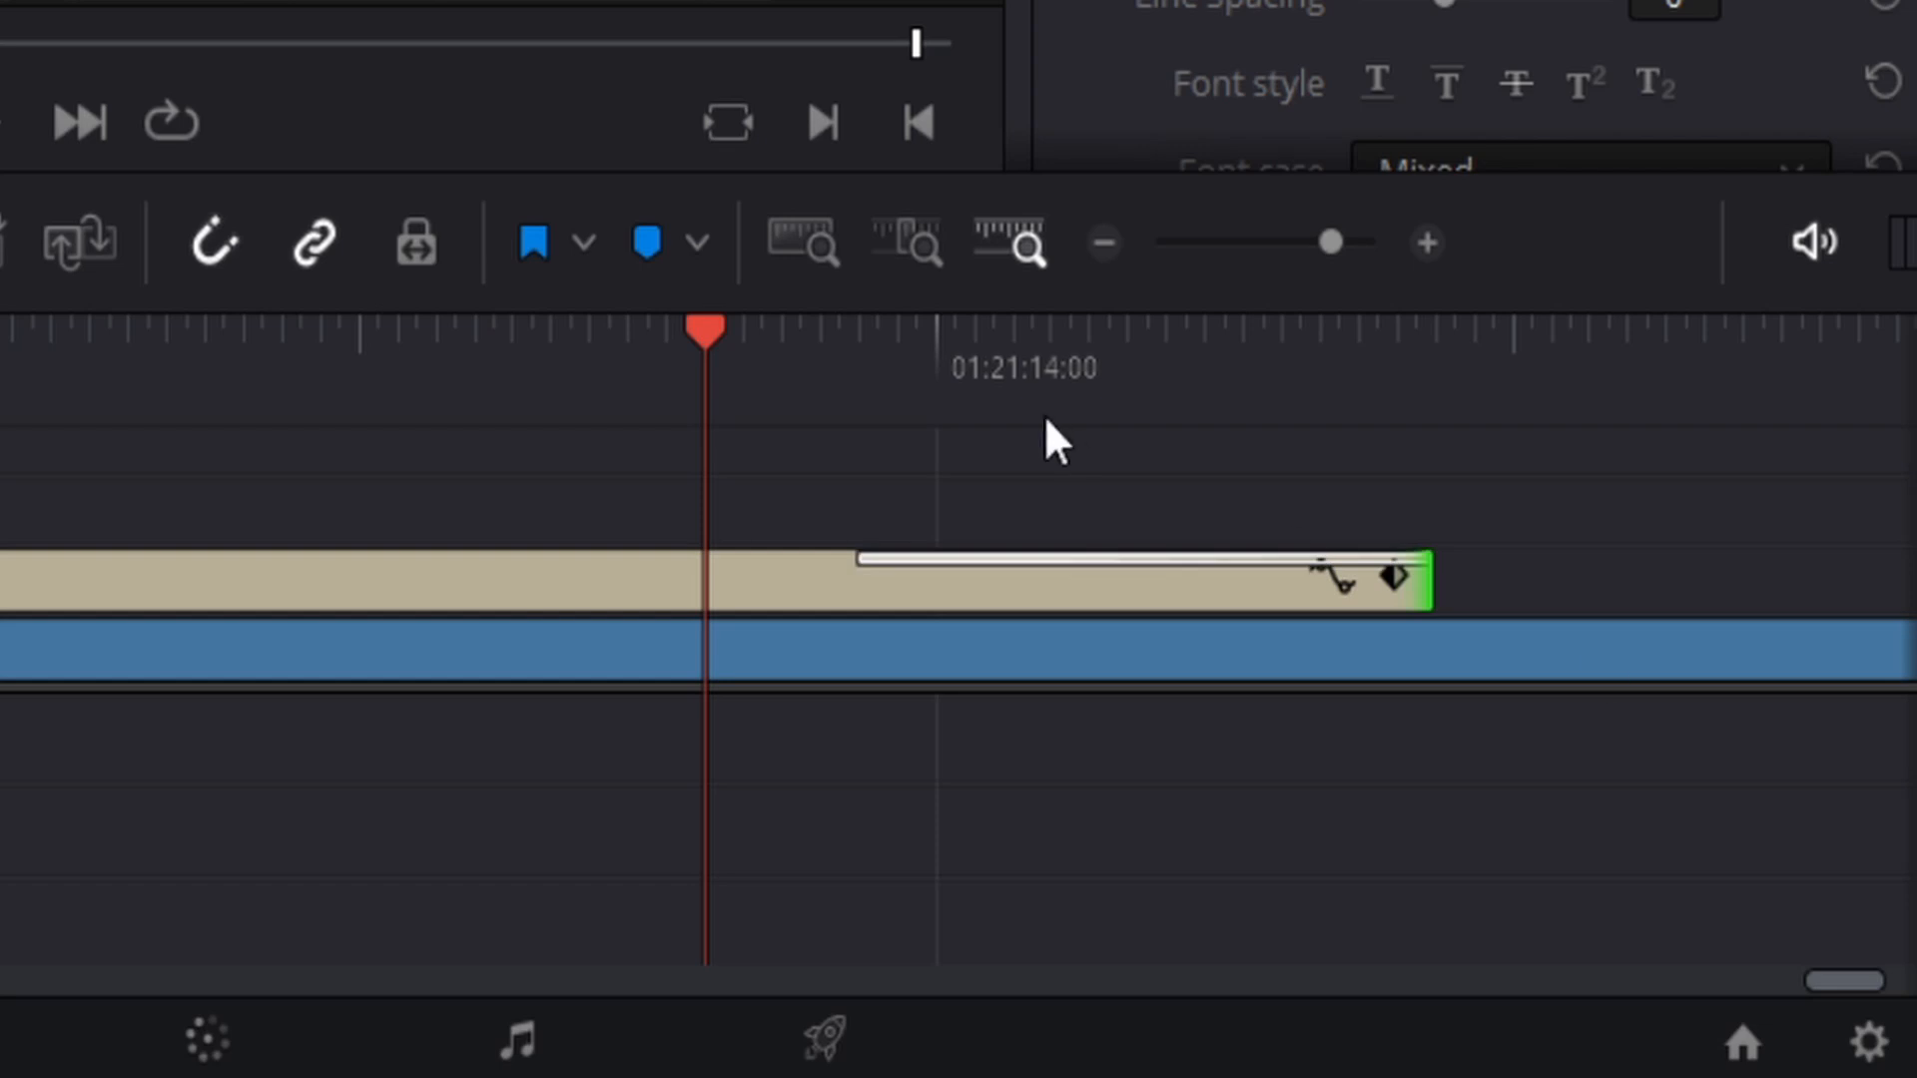
Play back and scrub through the end of the Hello title to preview its closing transition.
{"action": "left_click_drag", "start_coordinate": [721, 374], "coordinate": [244, 338]}
{"action": "left_click", "coordinate": [0, 126]}
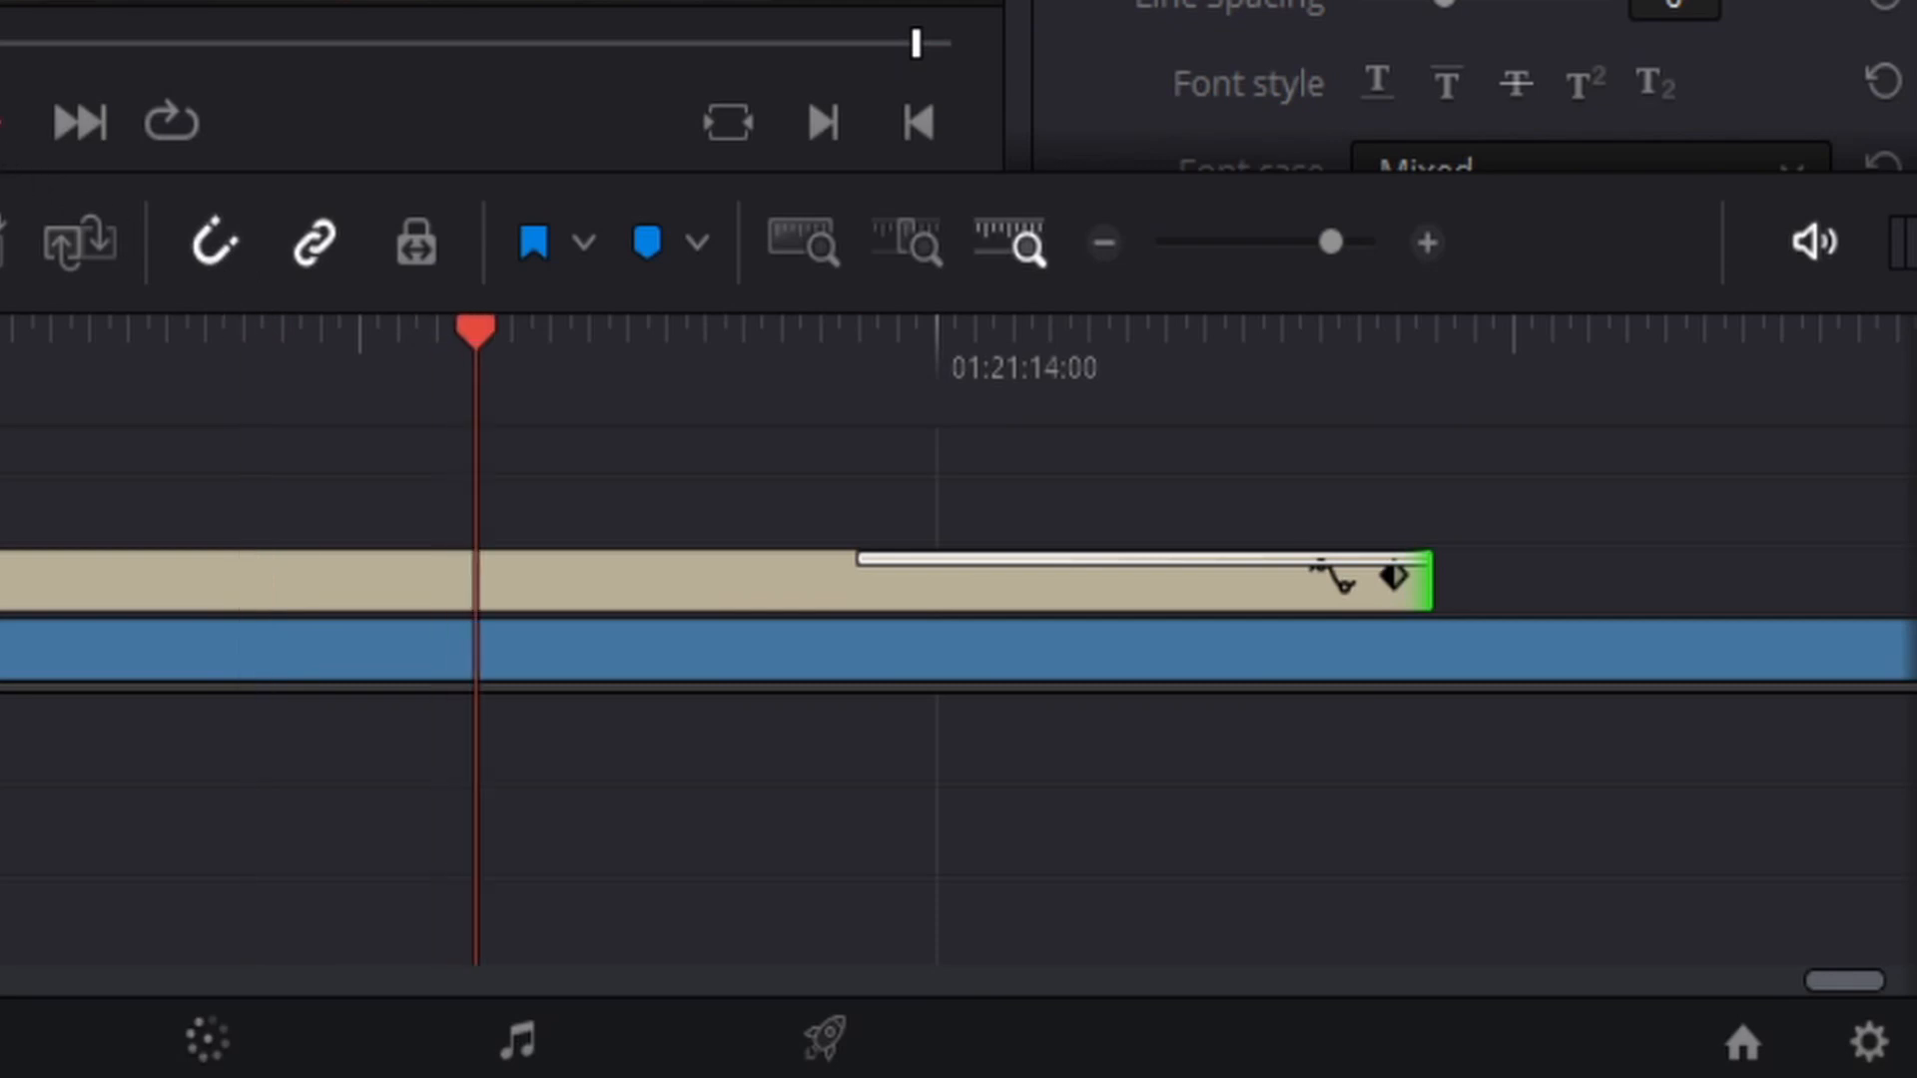
{"action": "key", "text": "space"}
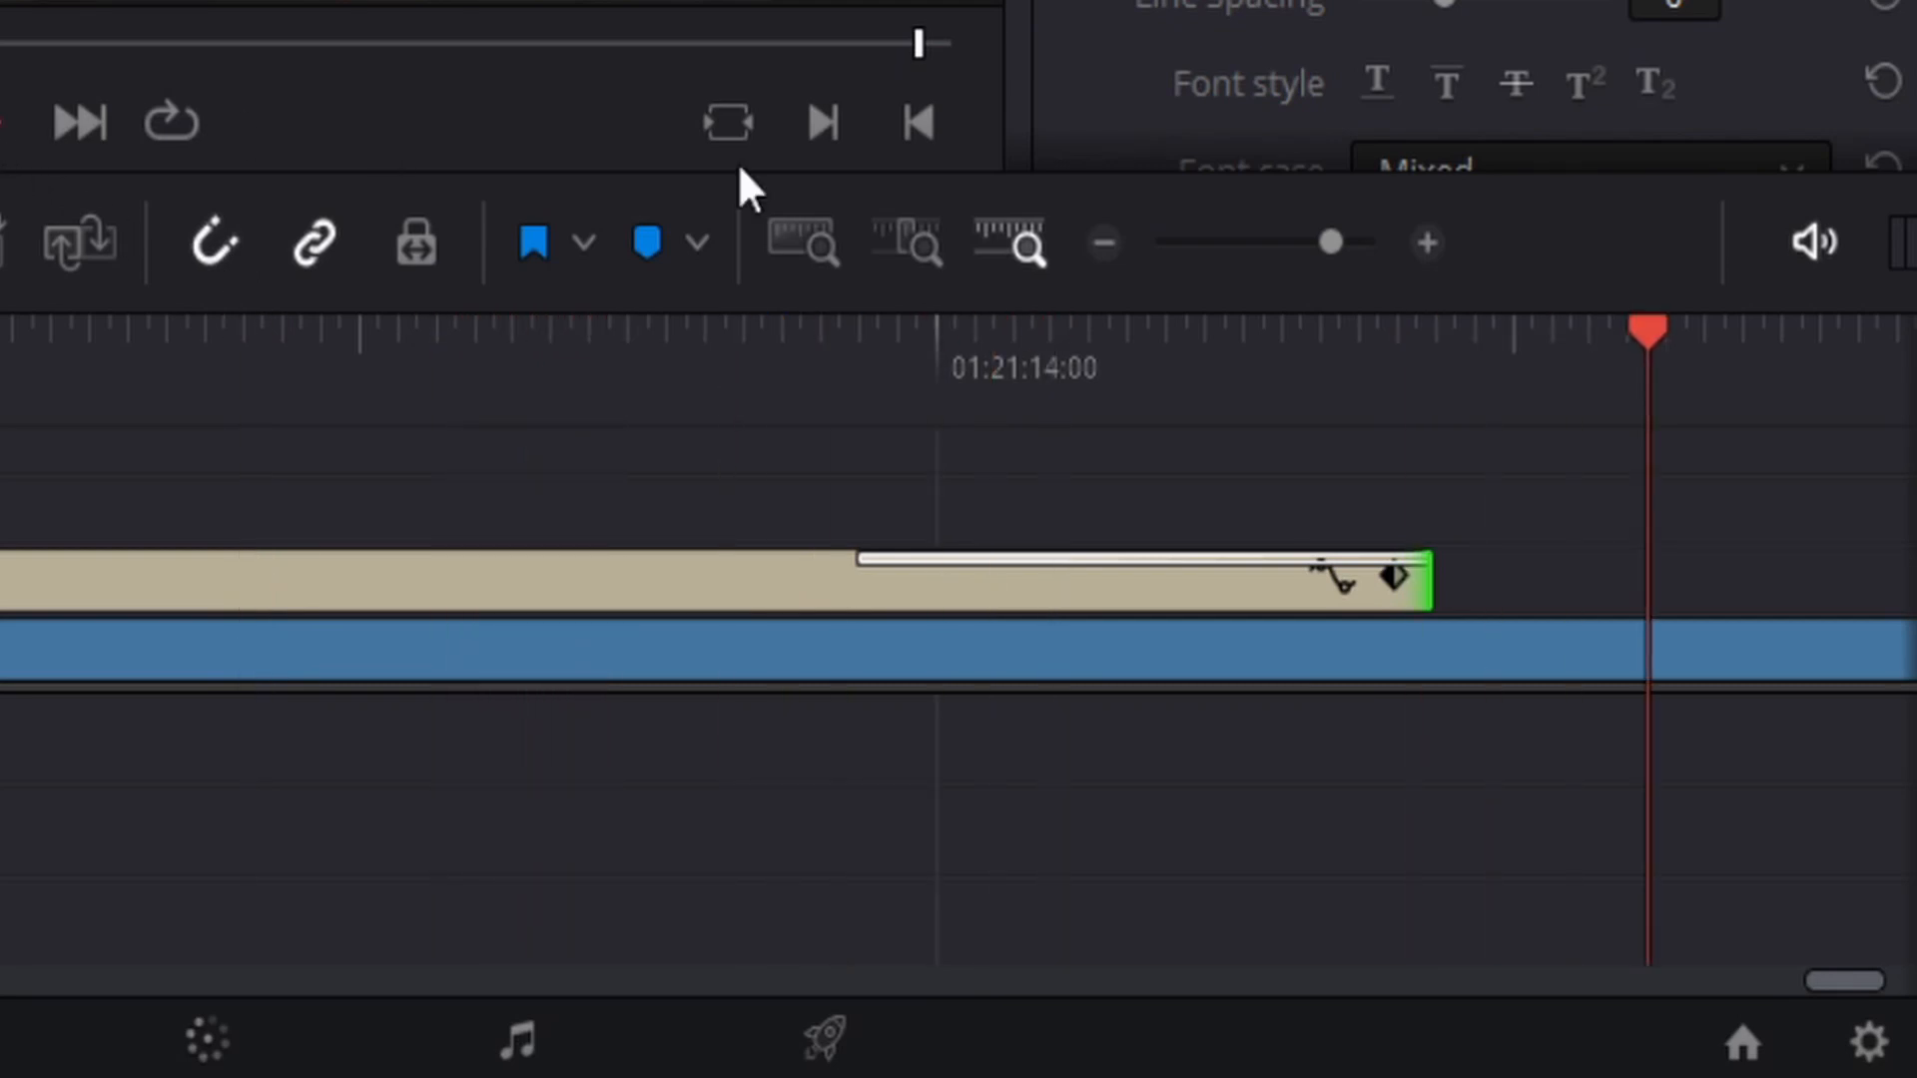
{"action": "left_click_drag", "start_coordinate": [1661, 431], "coordinate": [971, 432]}
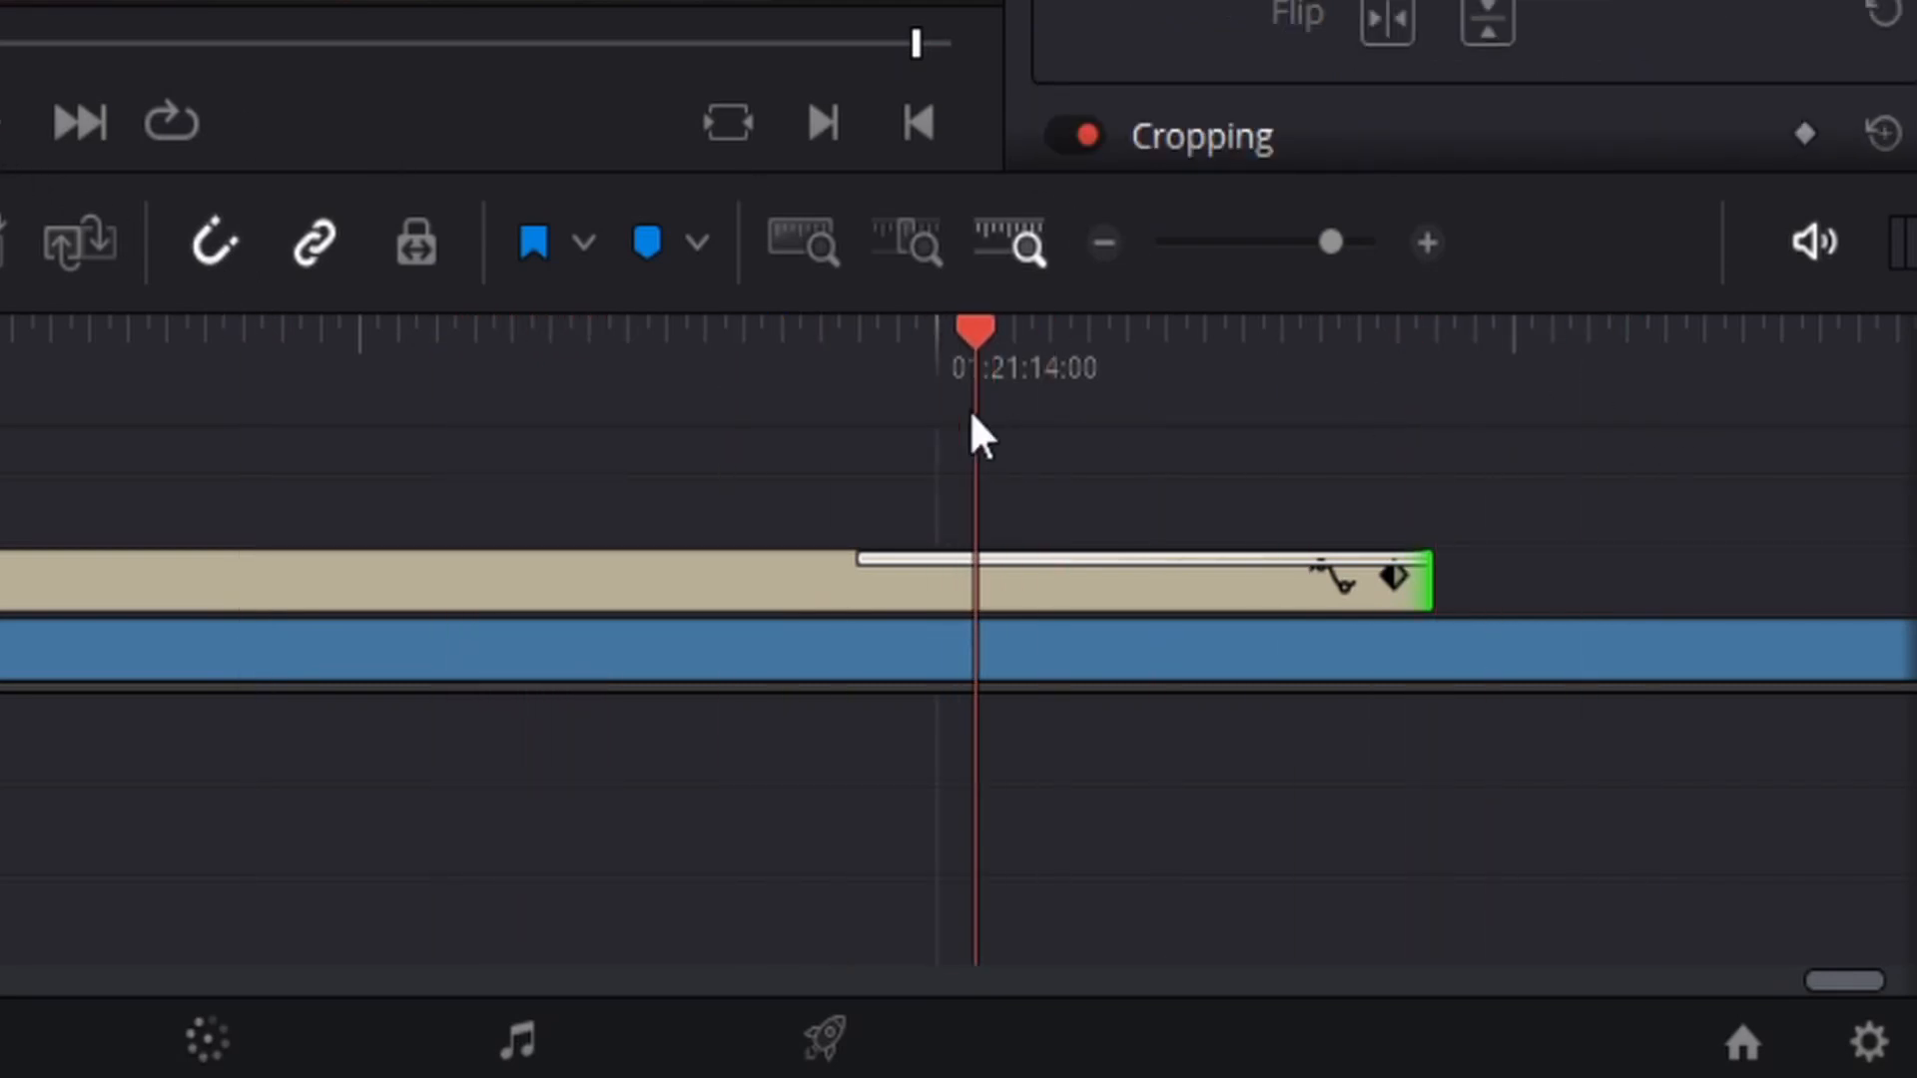
Play back and scrub around the end of the Hello title to review its fade-out against the gameplay.
{"action": "key", "text": "space"}
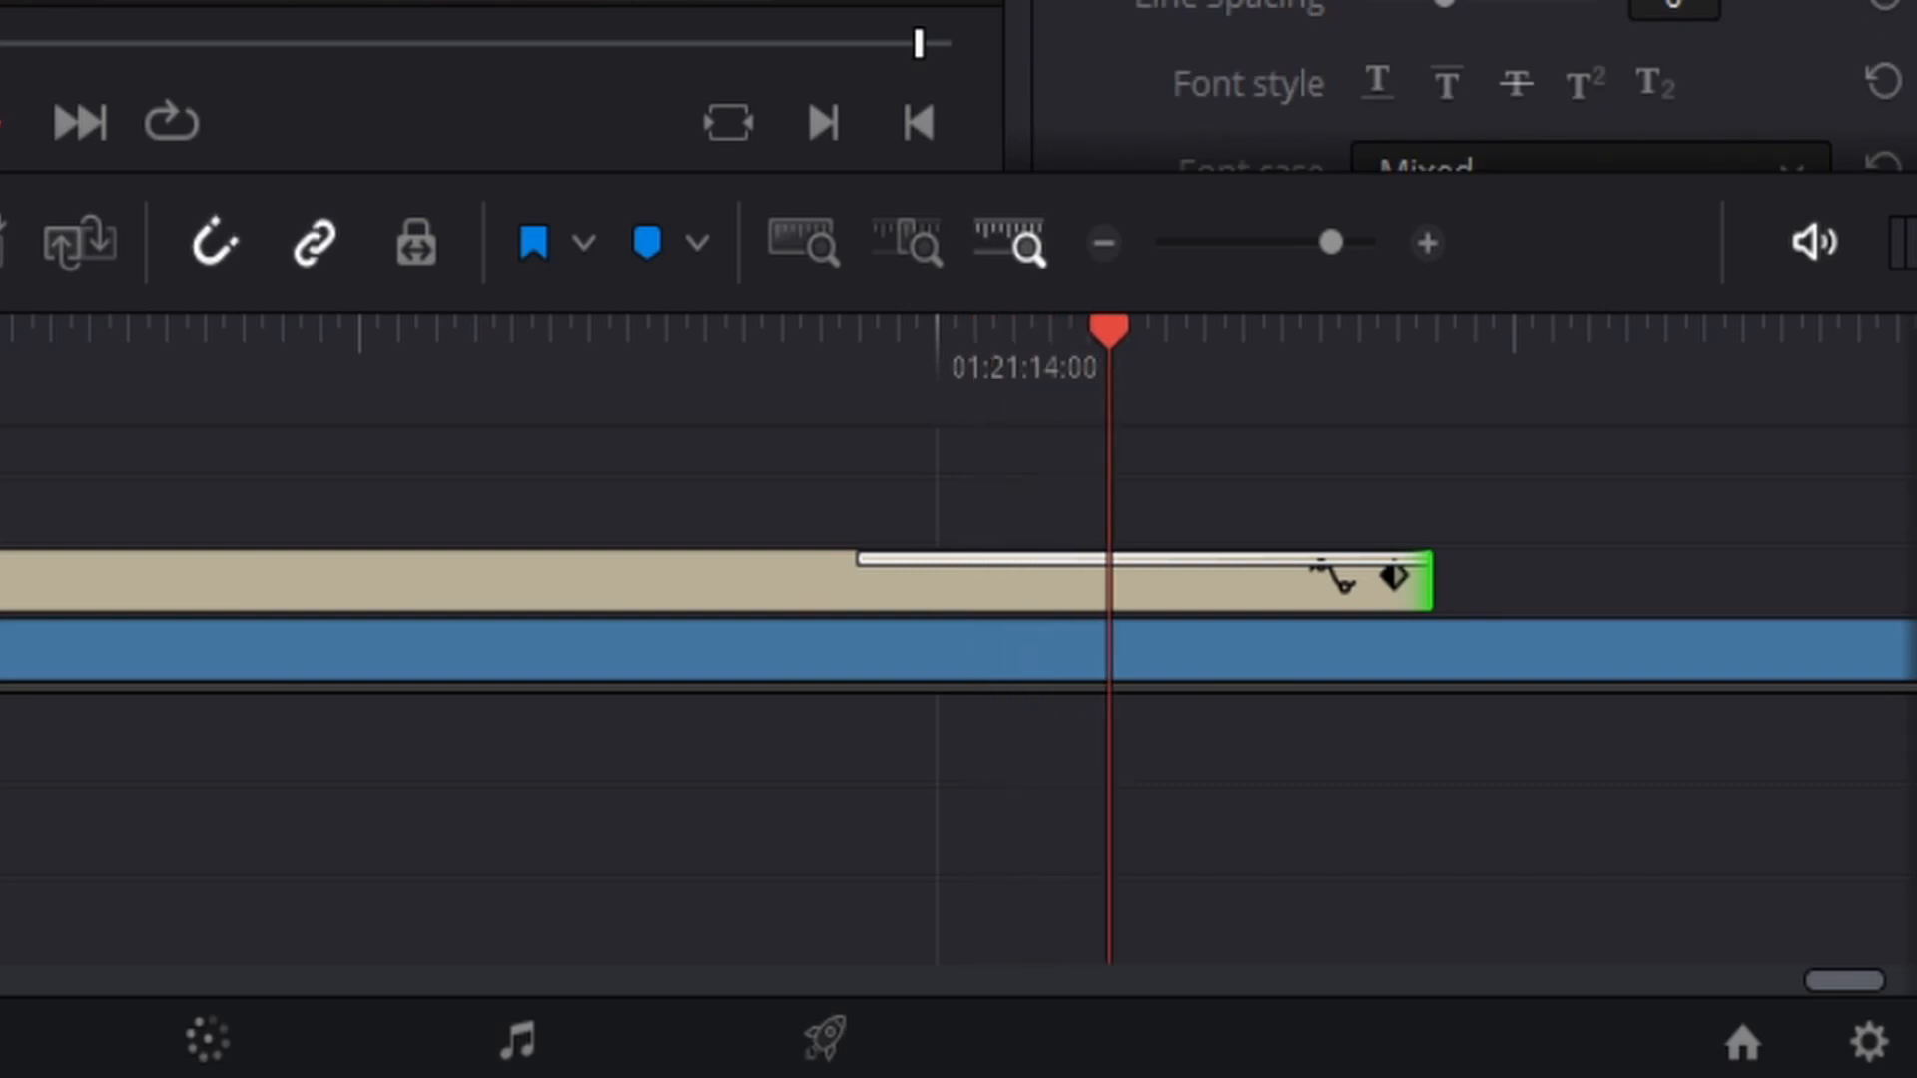
{"action": "key", "text": "space"}
{"action": "left_click_drag", "start_coordinate": [1302, 338], "coordinate": [1391, 340]}
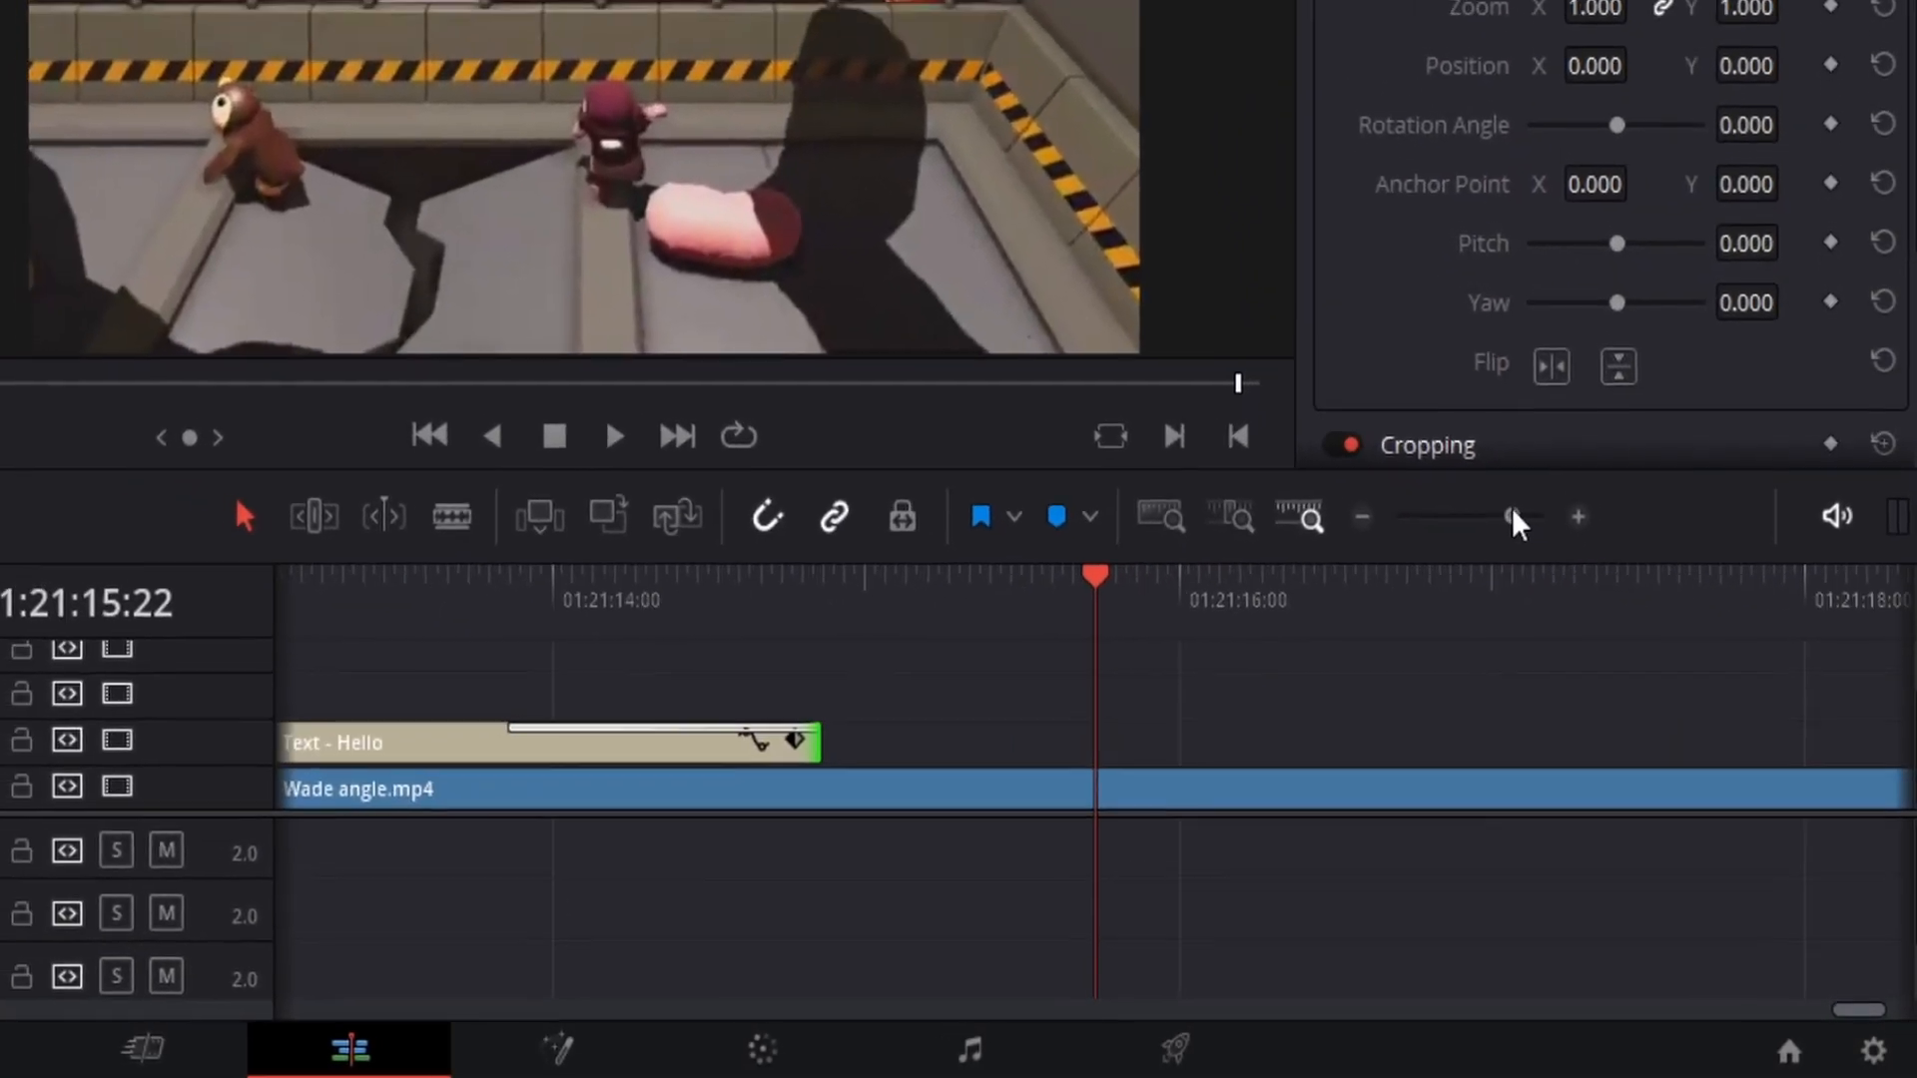
{"action": "left_click_drag", "start_coordinate": [1087, 593], "coordinate": [727, 635]}
{"action": "left_click_drag", "start_coordinate": [1078, 767], "coordinate": [949, 771]}
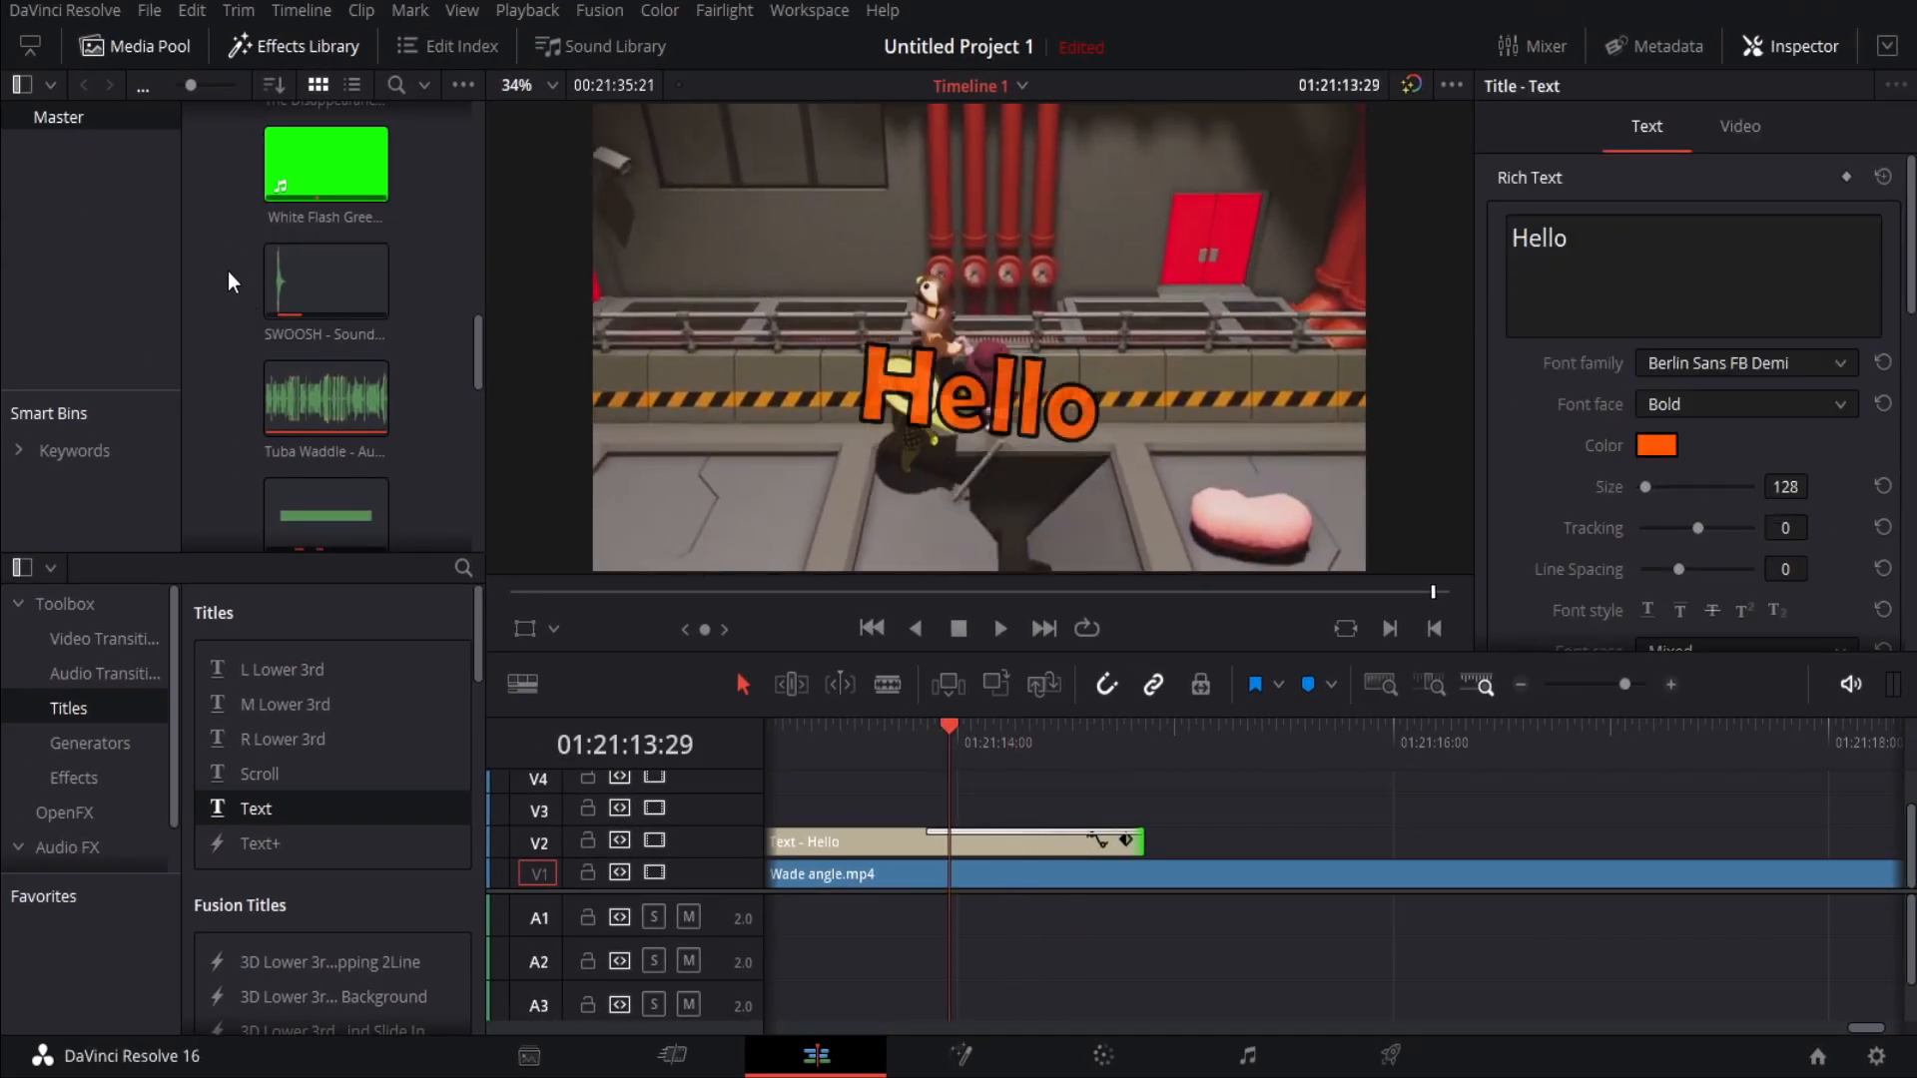
Delete the Hello title clip from video track V2.
{"action": "left_click", "coordinate": [890, 836]}
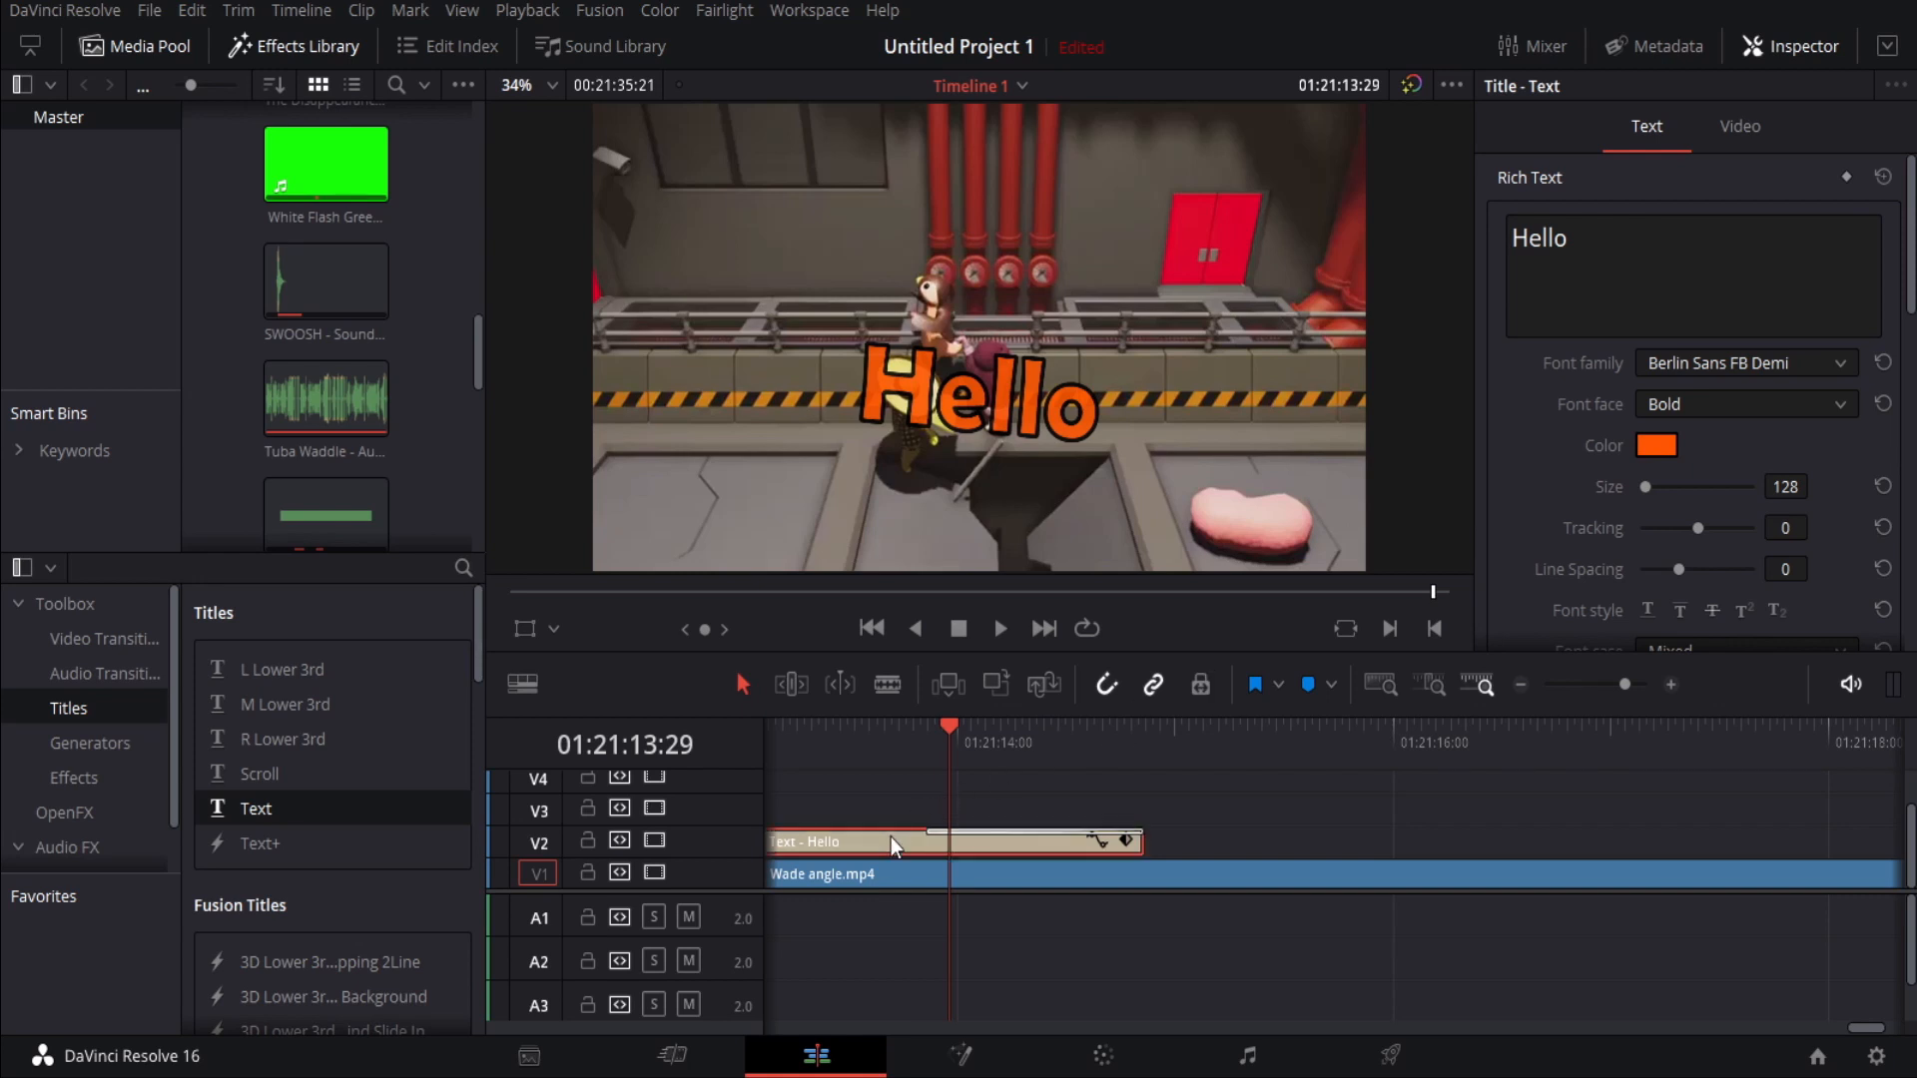
{"action": "key", "text": "Delete"}
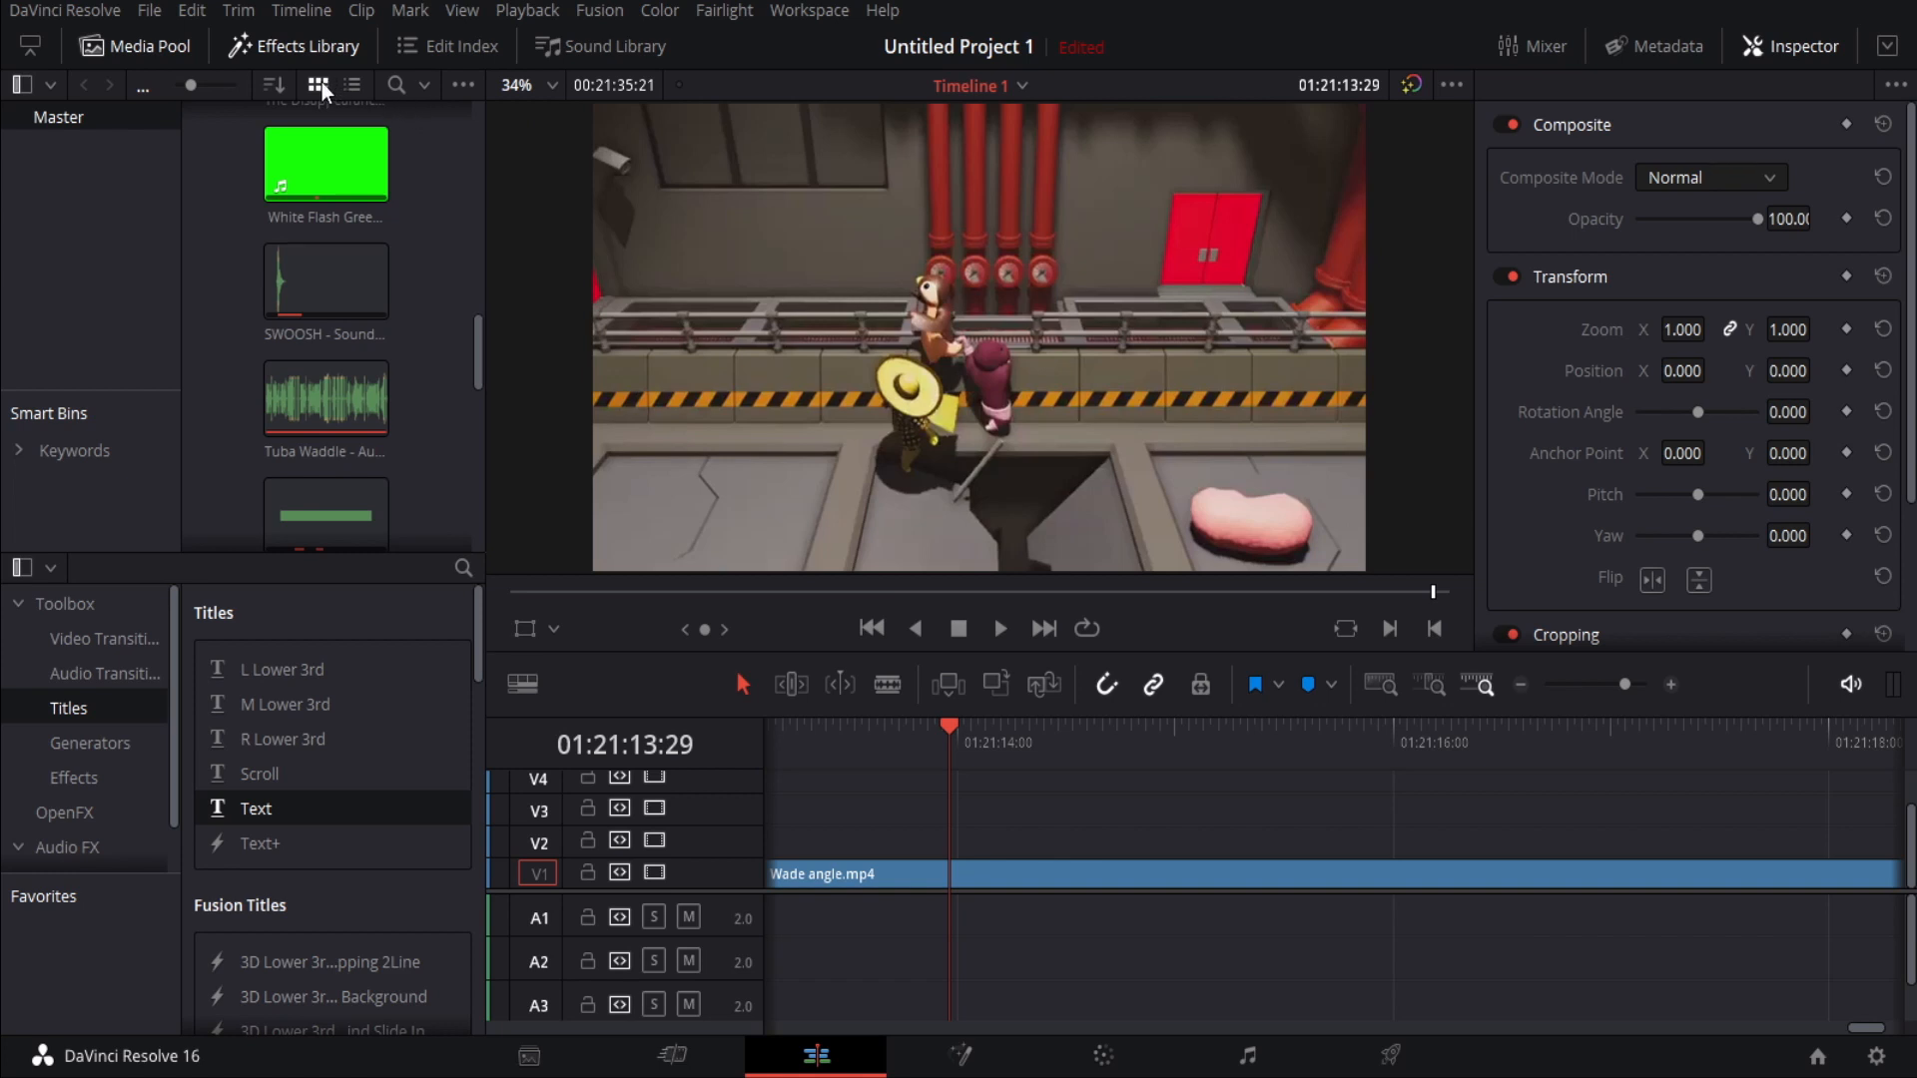
Place the Tuba Waddle music clip on audio track A2, beginning slightly before the playhead, and select it.
{"action": "left_click", "coordinate": [306, 401]}
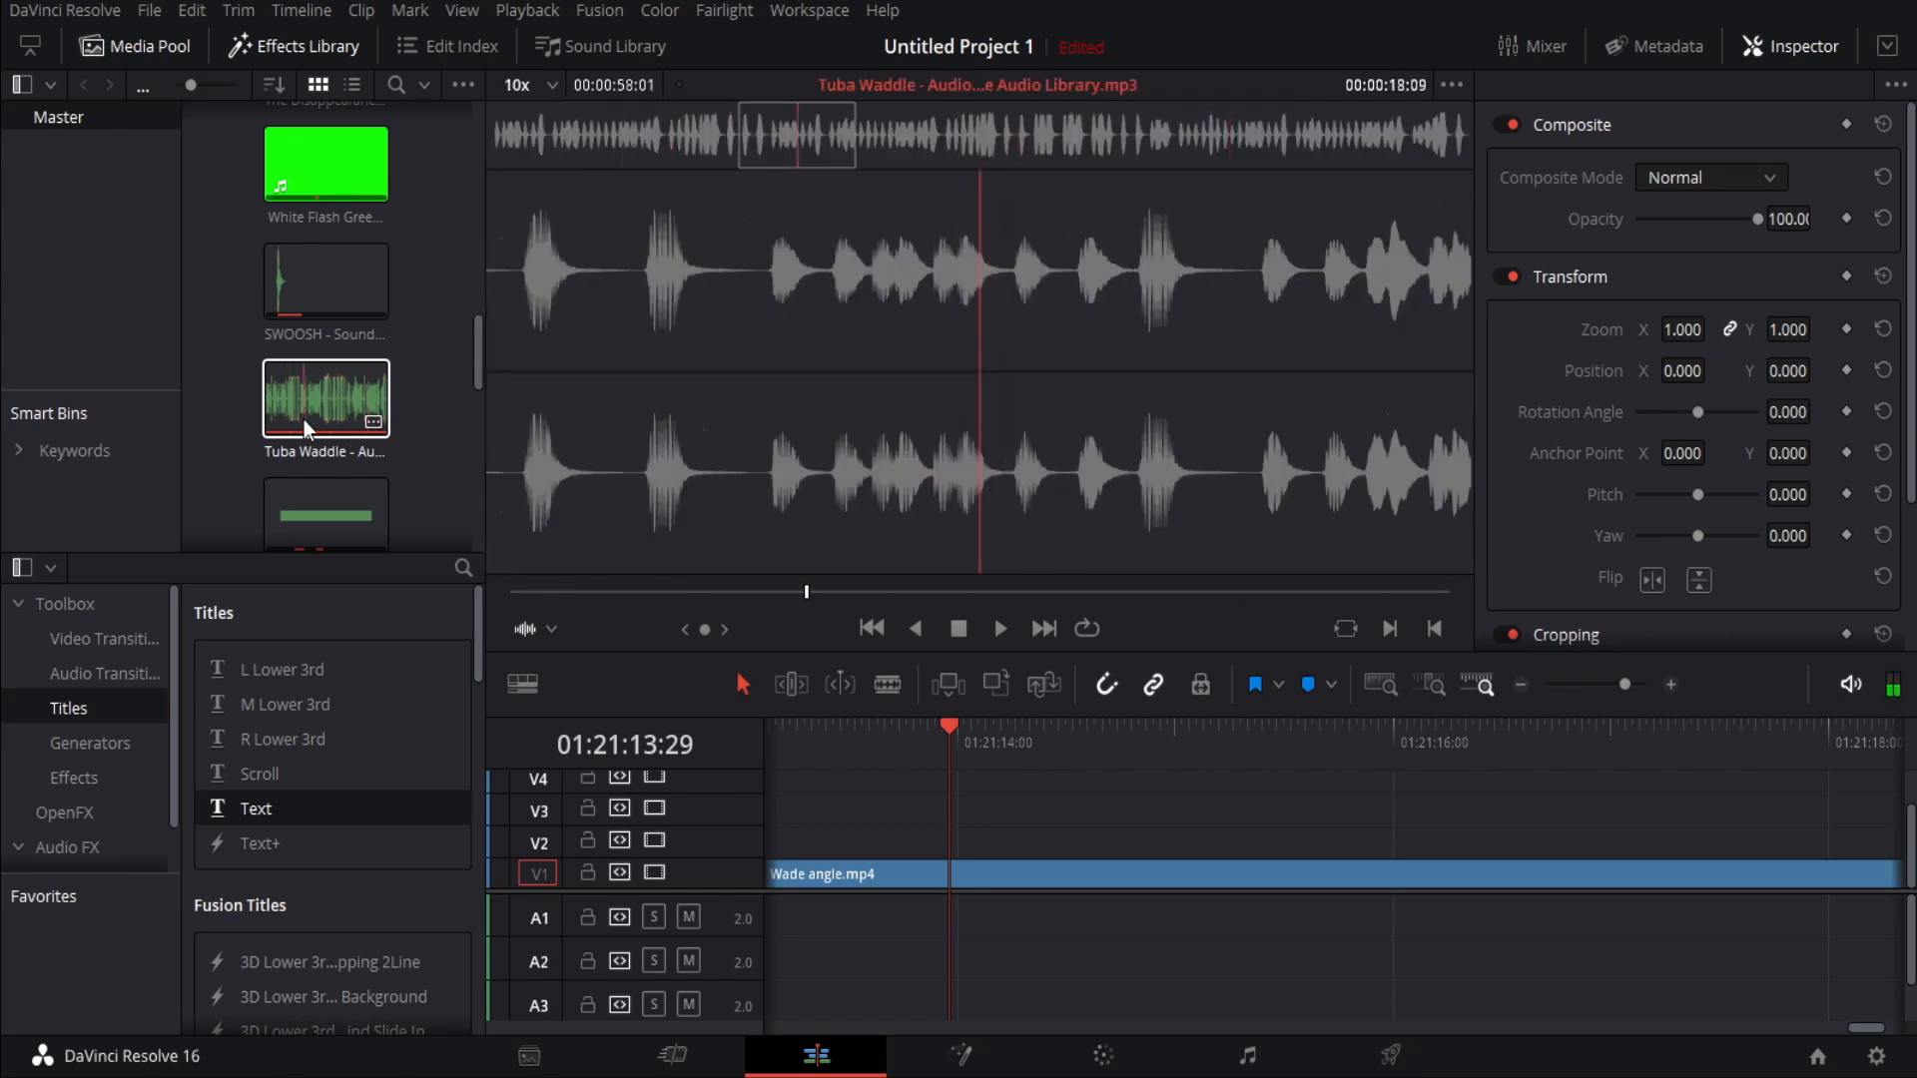
{"action": "left_click_drag", "start_coordinate": [301, 411], "coordinate": [866, 954]}
{"action": "left_click", "coordinate": [1074, 950]}
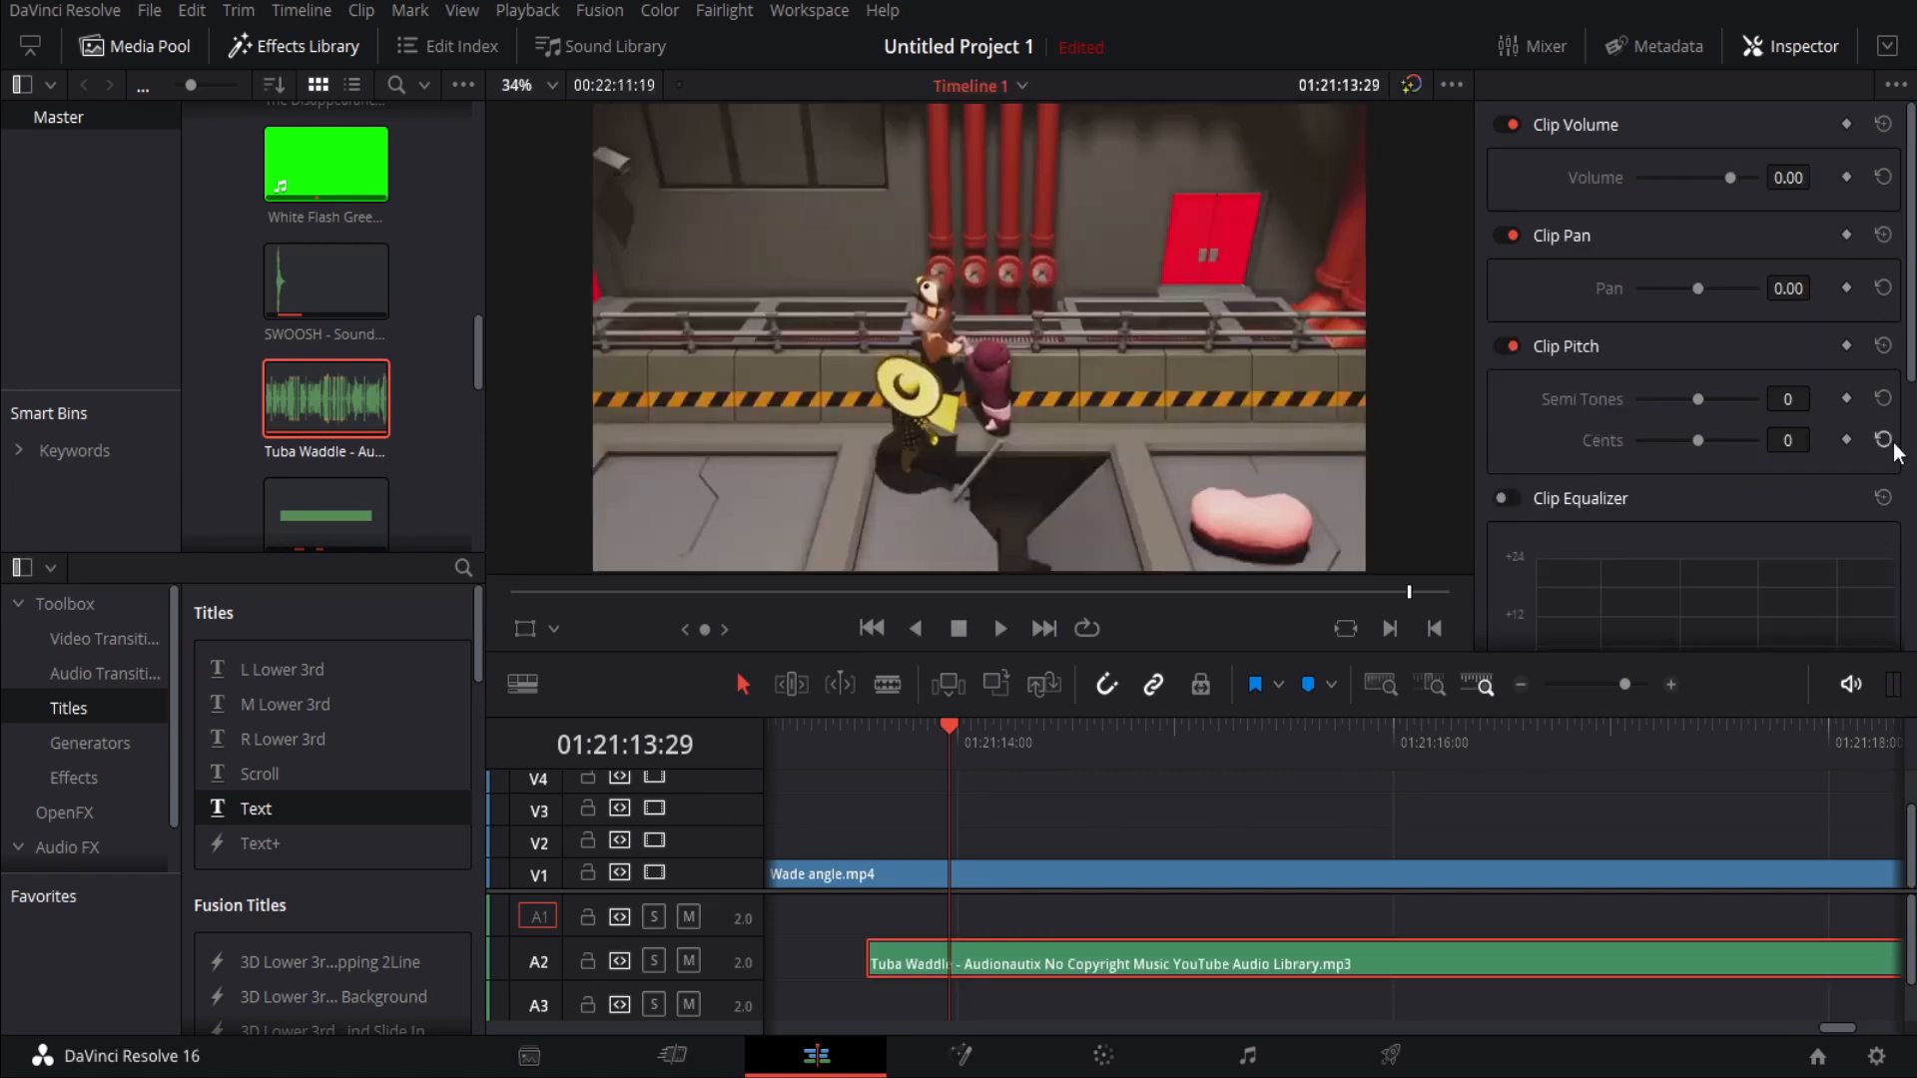
Set the Tuba Waddle clip's volume to -9.90, listen to it in playback, and raise the volume to 28.71.
{"action": "left_click", "coordinate": [1721, 178]}
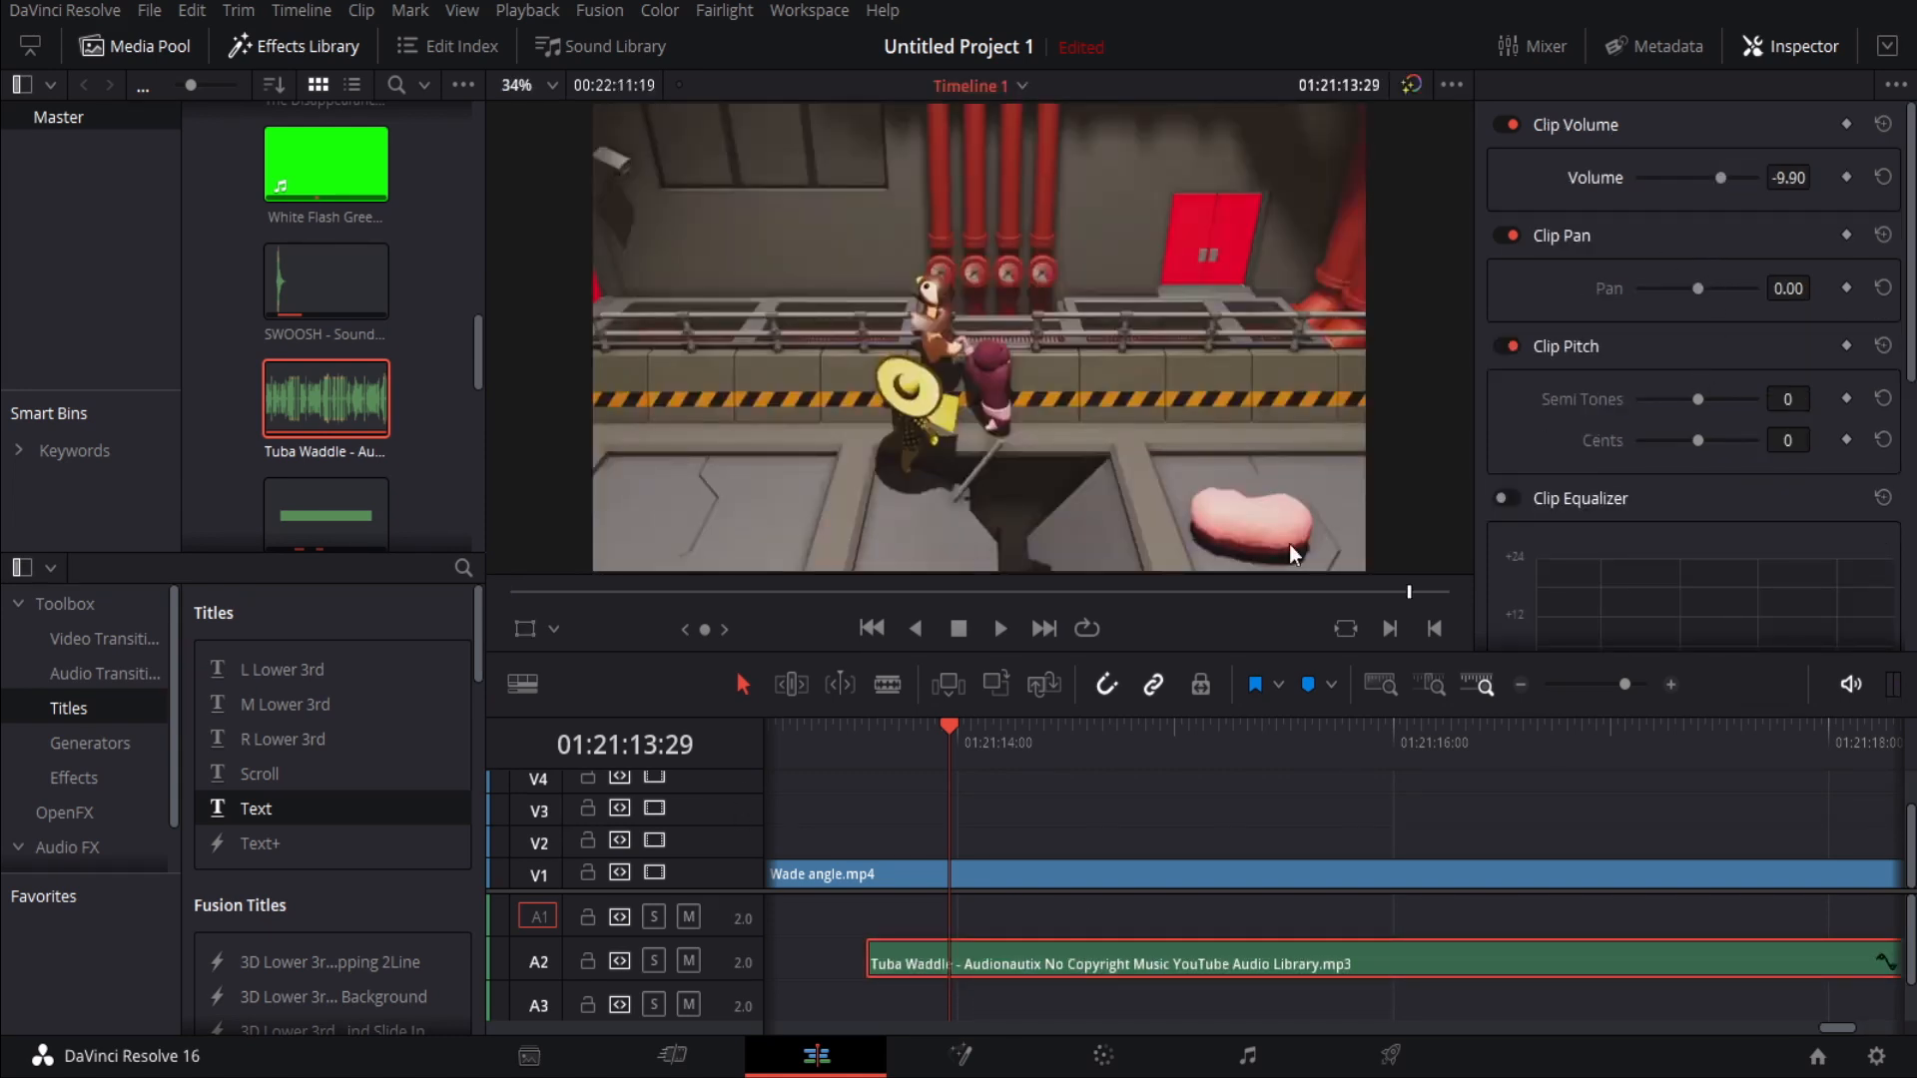
{"action": "left_click", "coordinate": [1004, 629]}
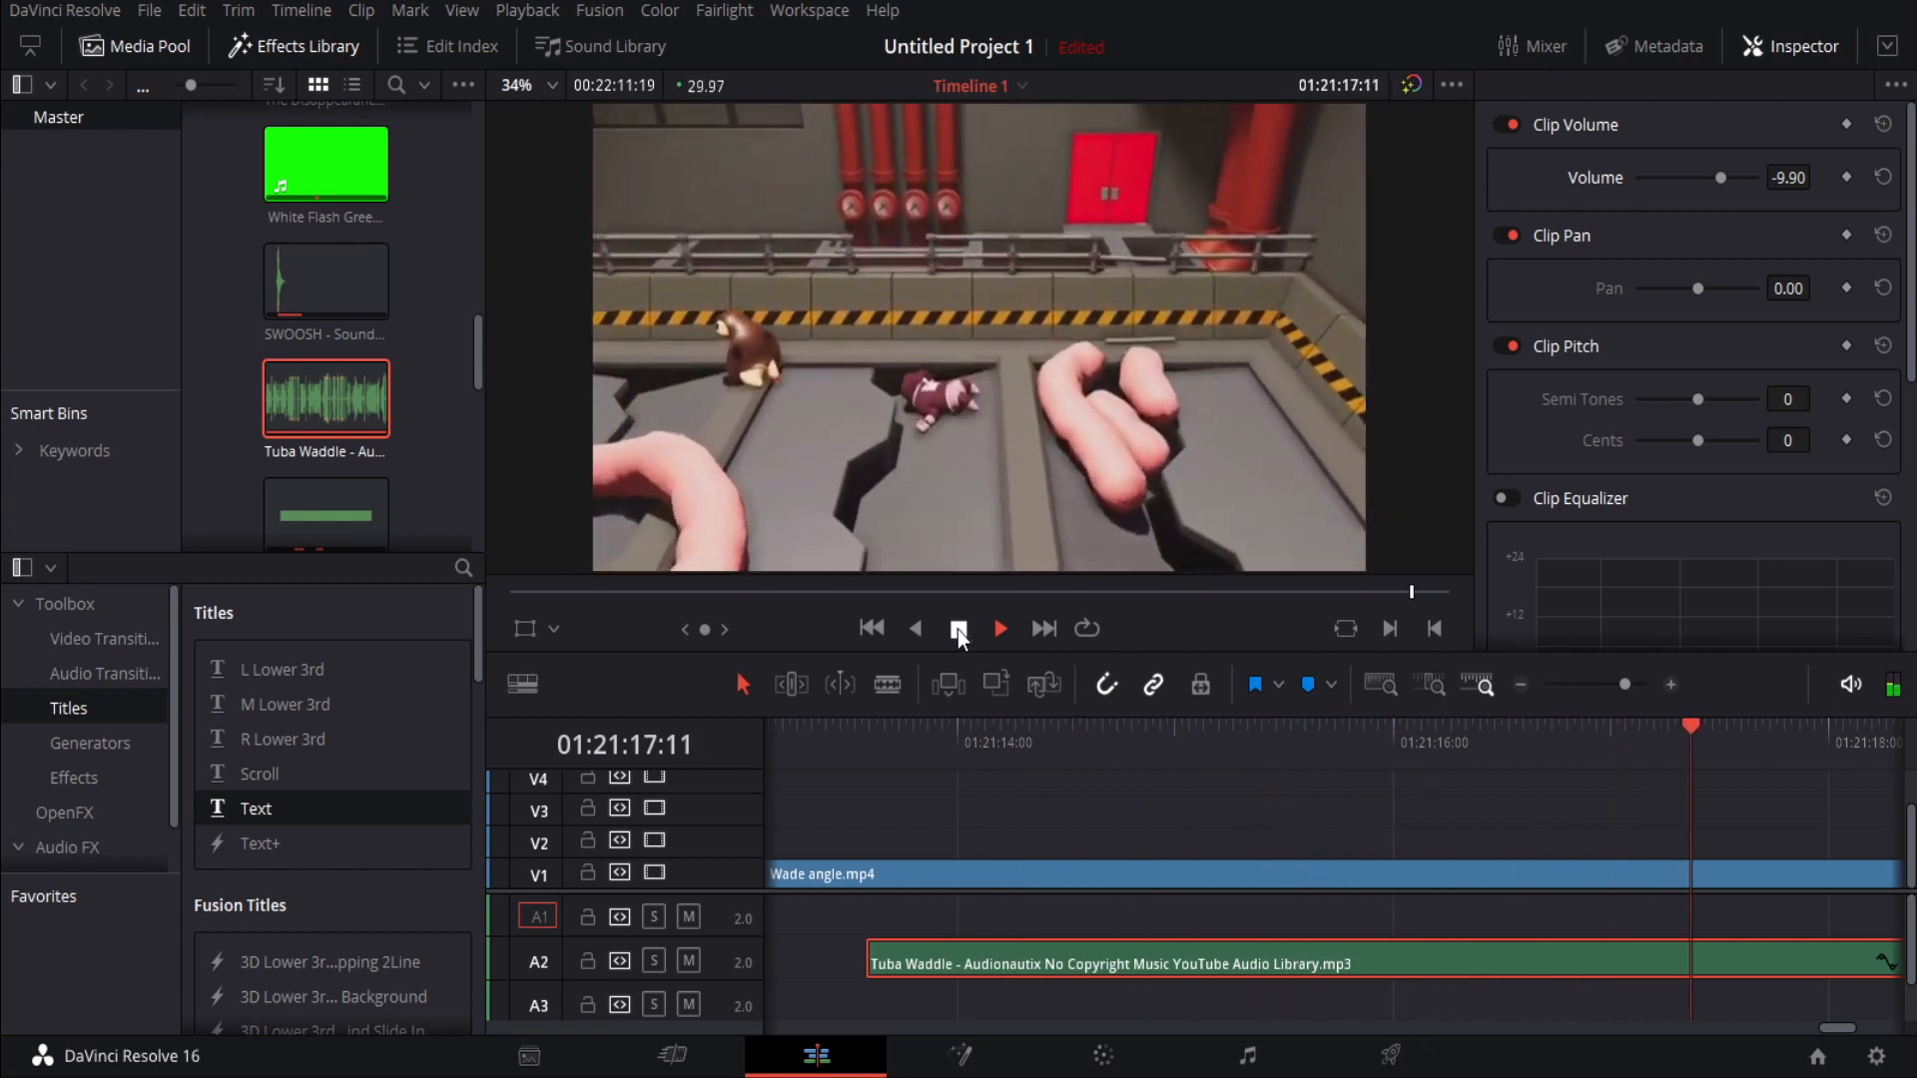
{"action": "left_click", "coordinate": [959, 631]}
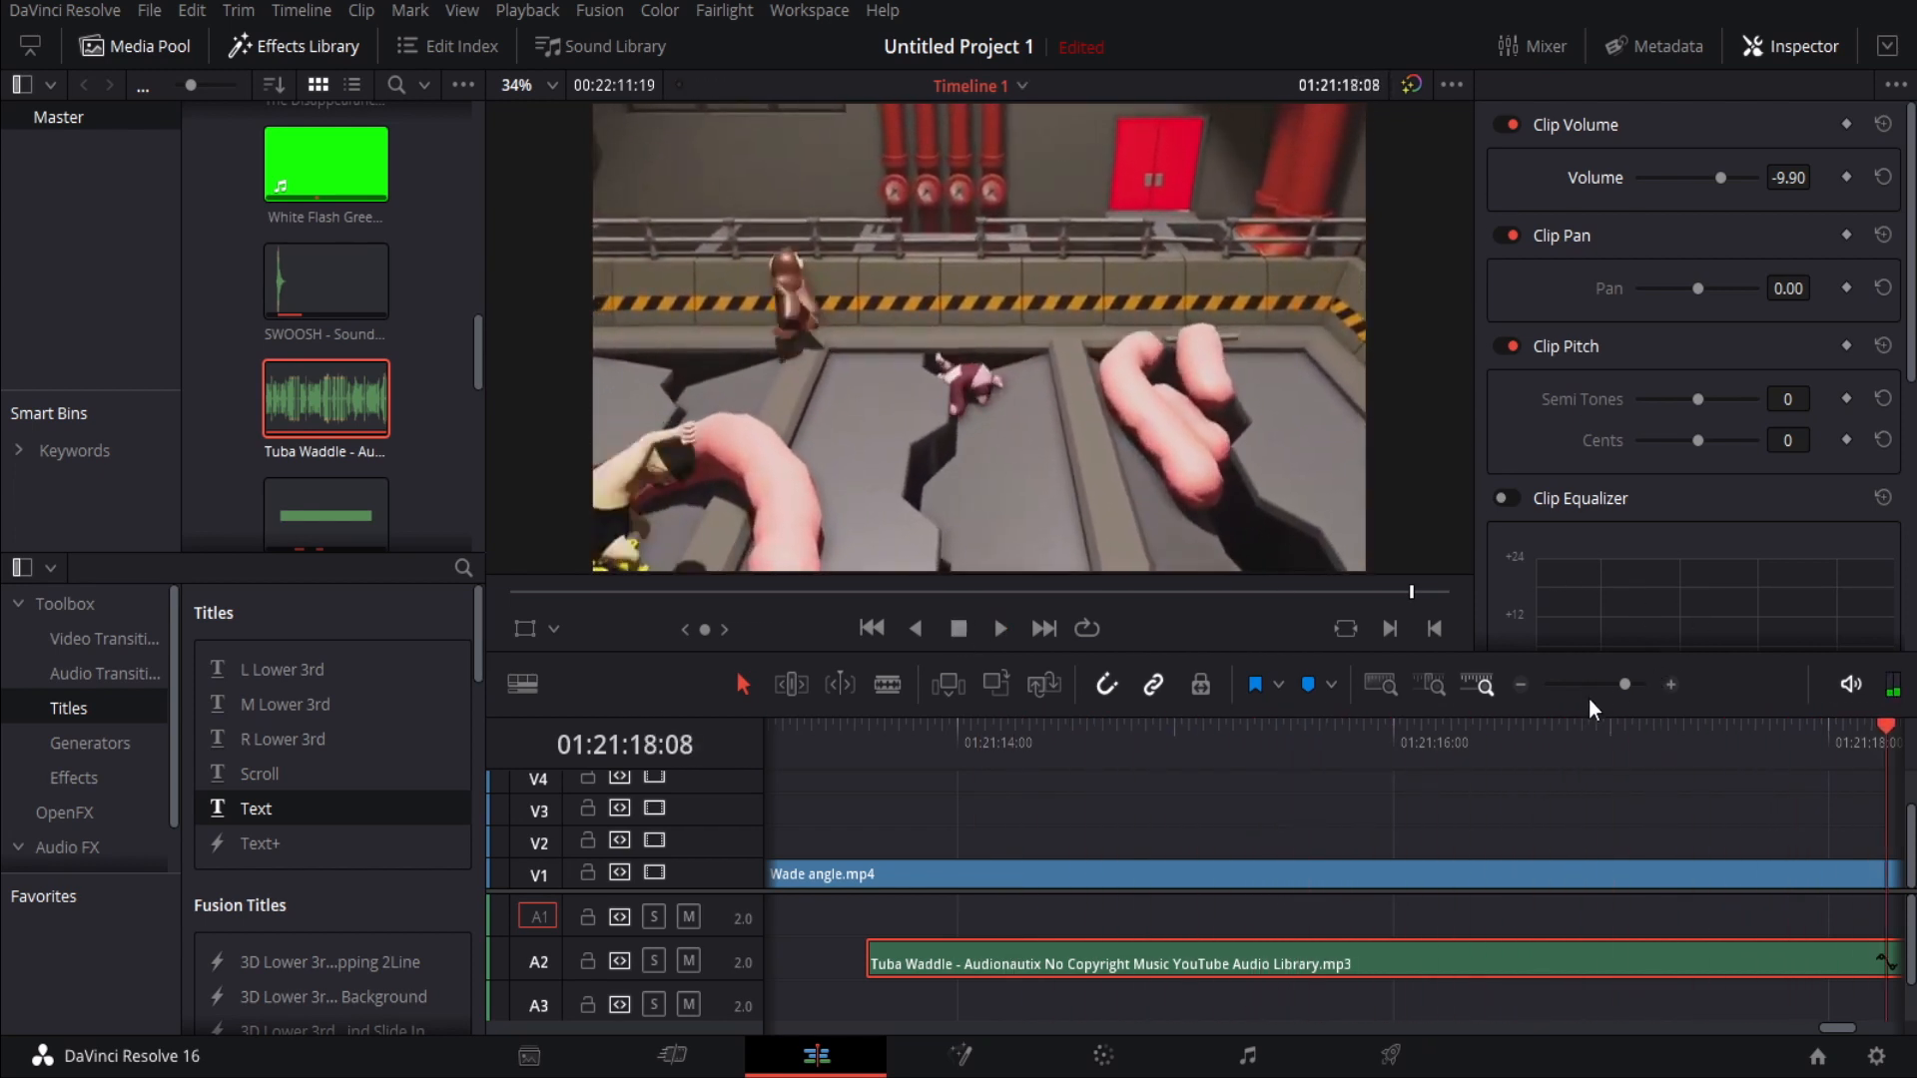
{"action": "left_click_drag", "start_coordinate": [1607, 682], "coordinate": [1613, 680]}
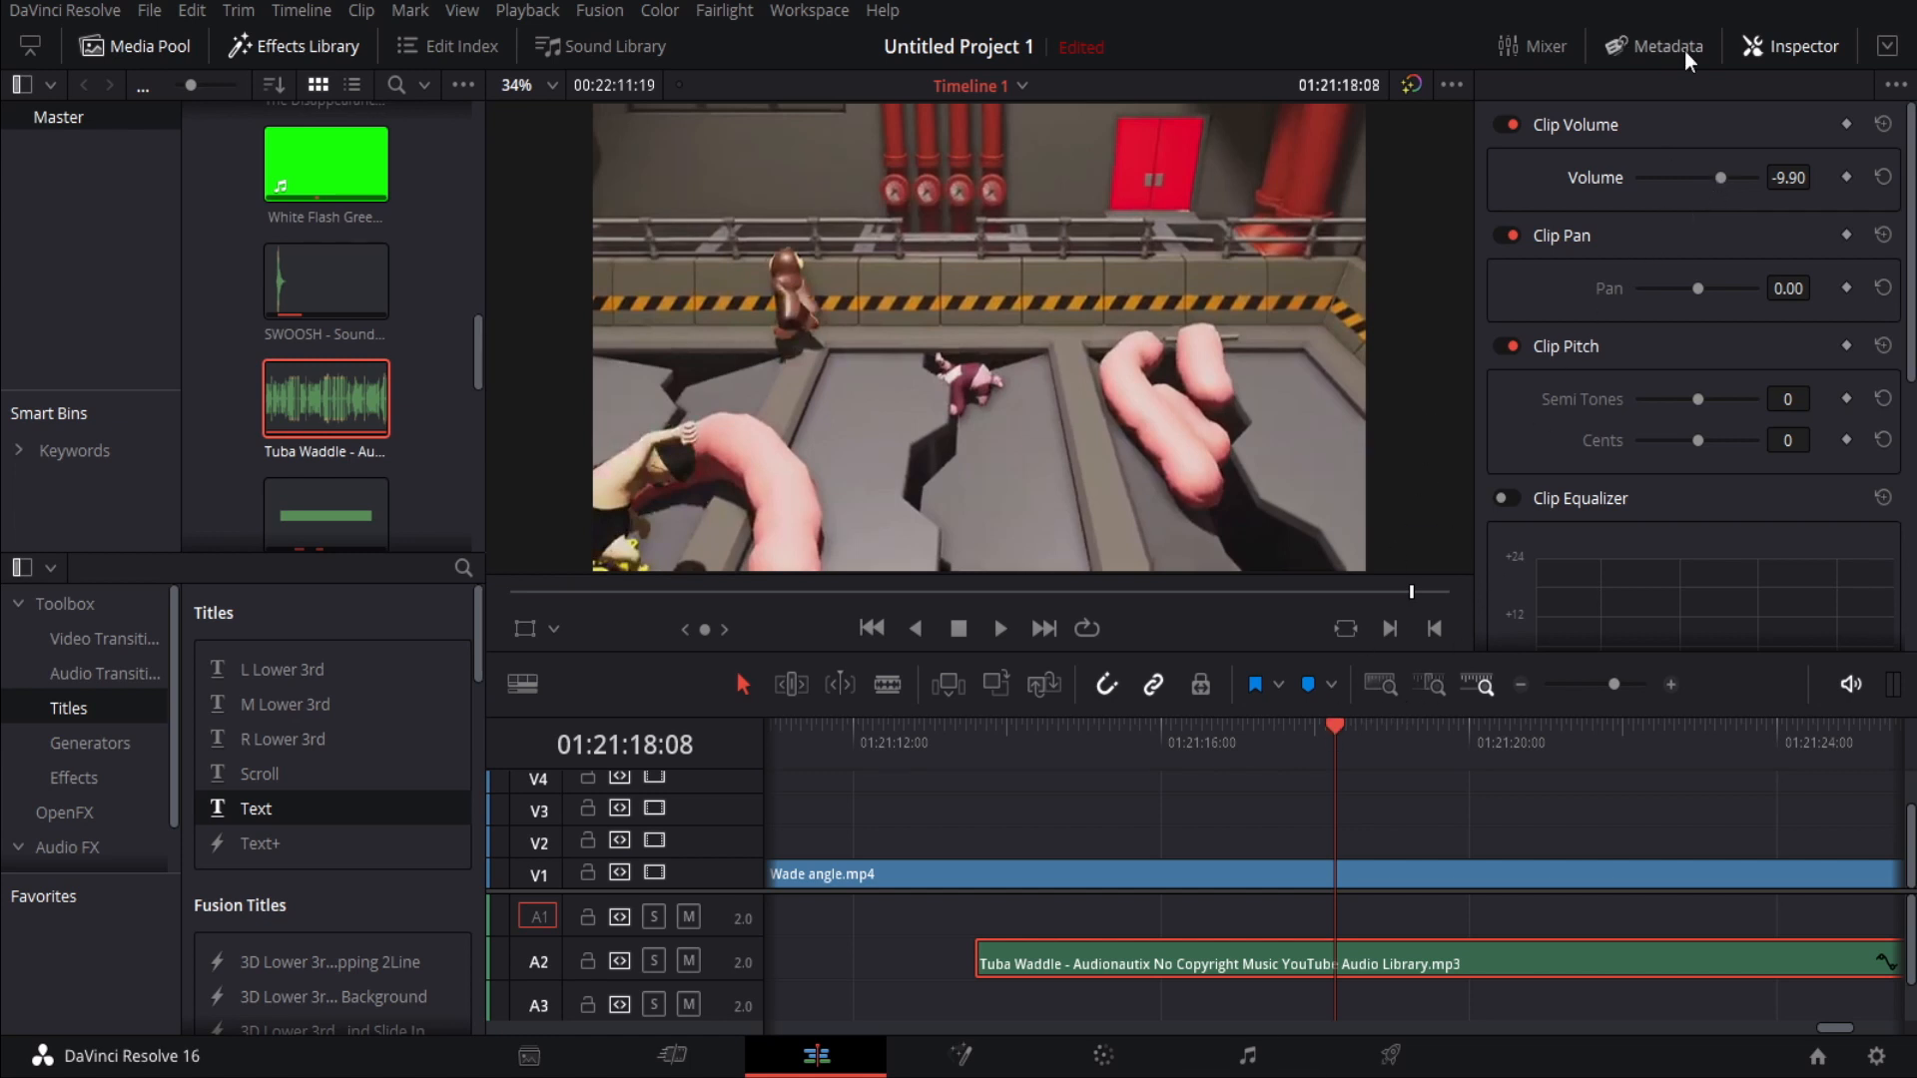
{"action": "left_click_drag", "start_coordinate": [1685, 171], "coordinate": [1757, 194]}
Browse the Effects, OpenFX, Audio Transitions and Video Transitions categories of the effects library.
{"action": "left_click", "coordinate": [76, 778]}
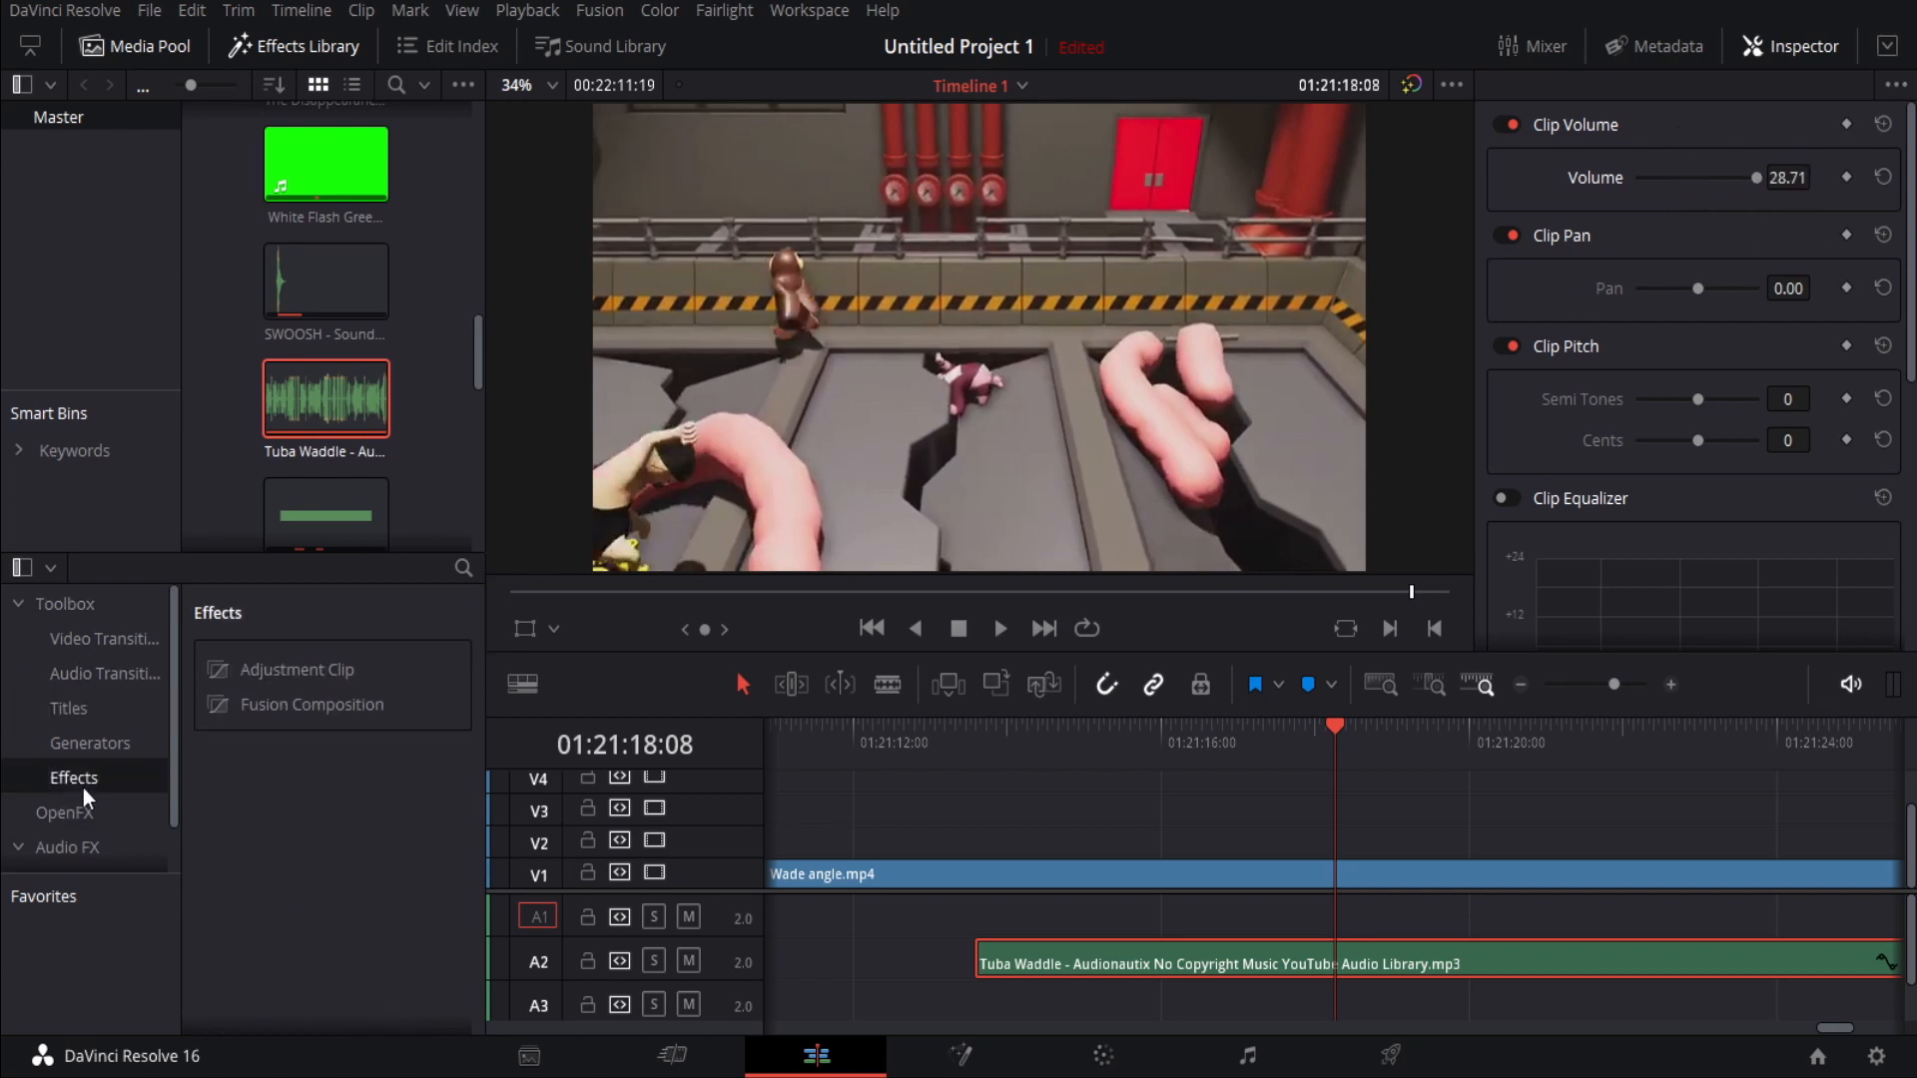
{"action": "left_click", "coordinate": [85, 816]}
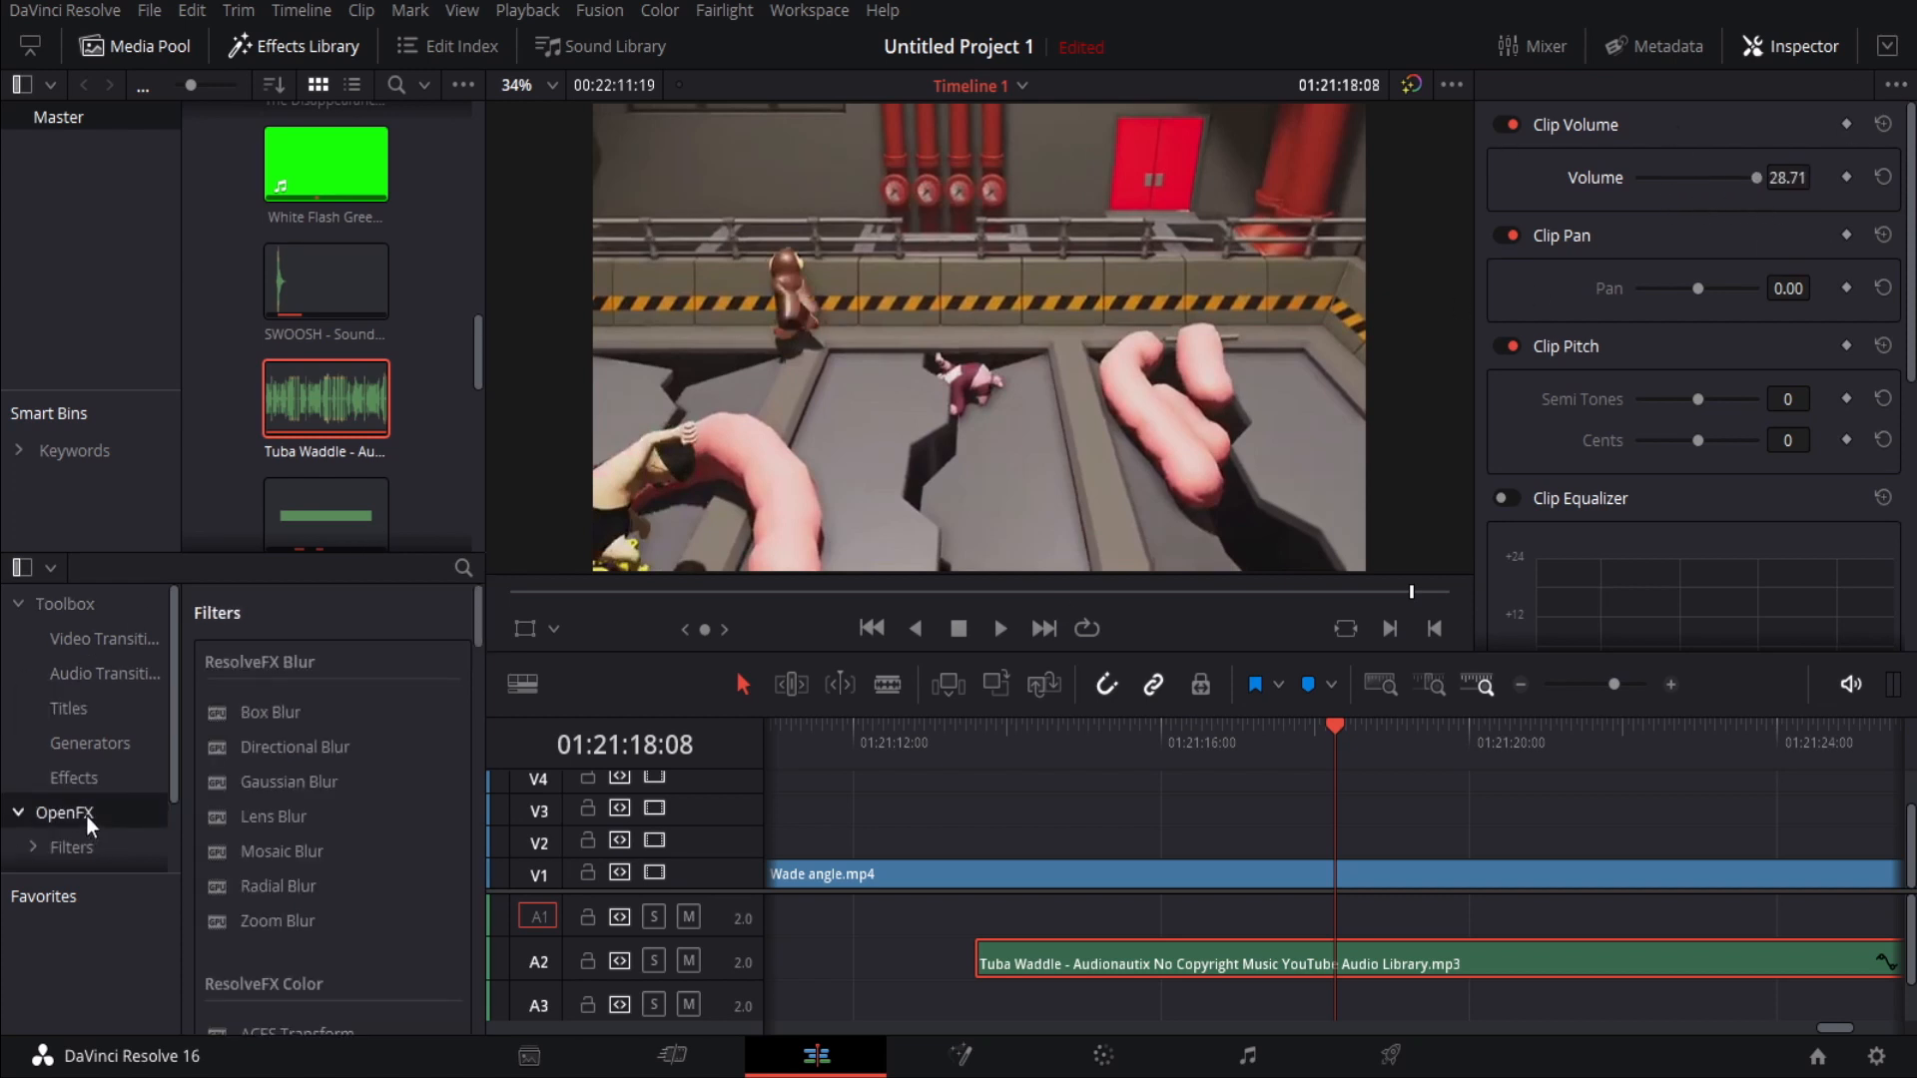
{"action": "scroll", "coordinate": [249, 733], "scroll_direction": "down", "scroll_amount": 2}
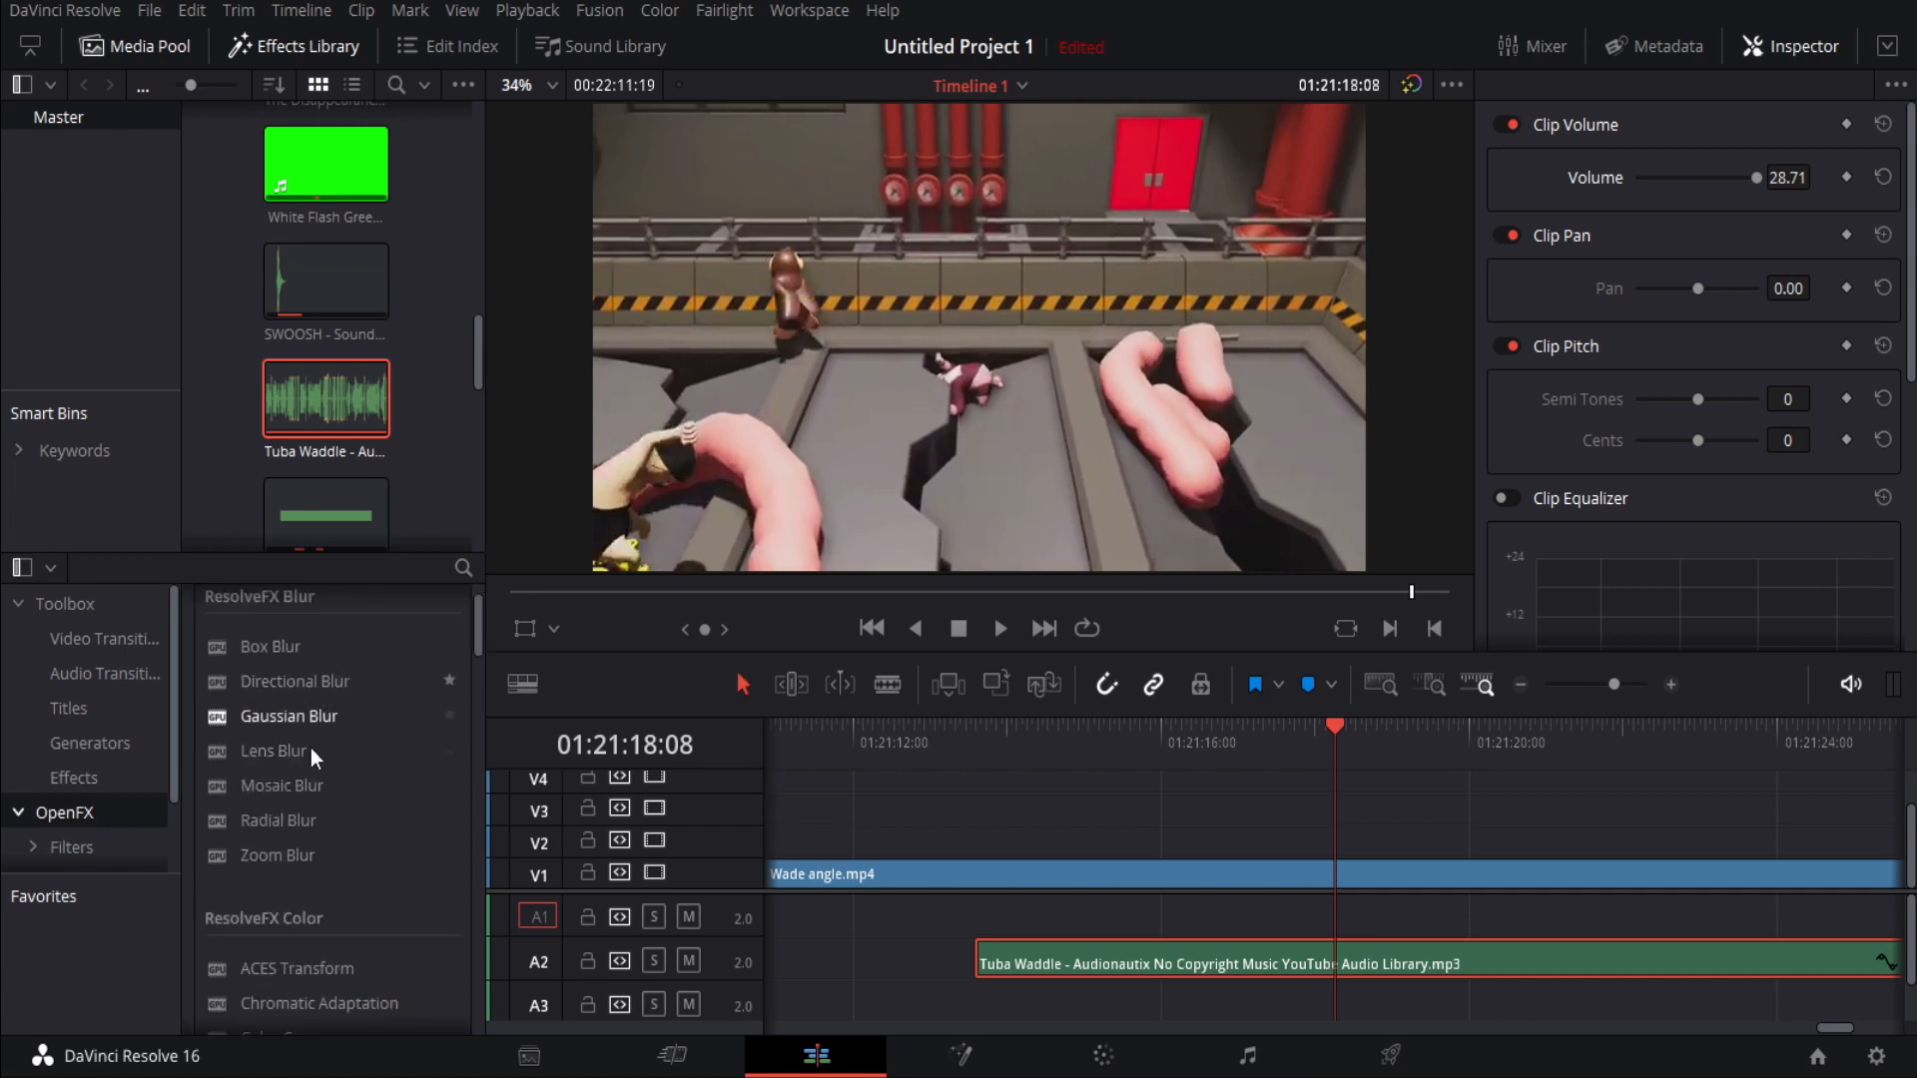
{"action": "scroll", "coordinate": [309, 746], "scroll_direction": "down", "scroll_amount": 4}
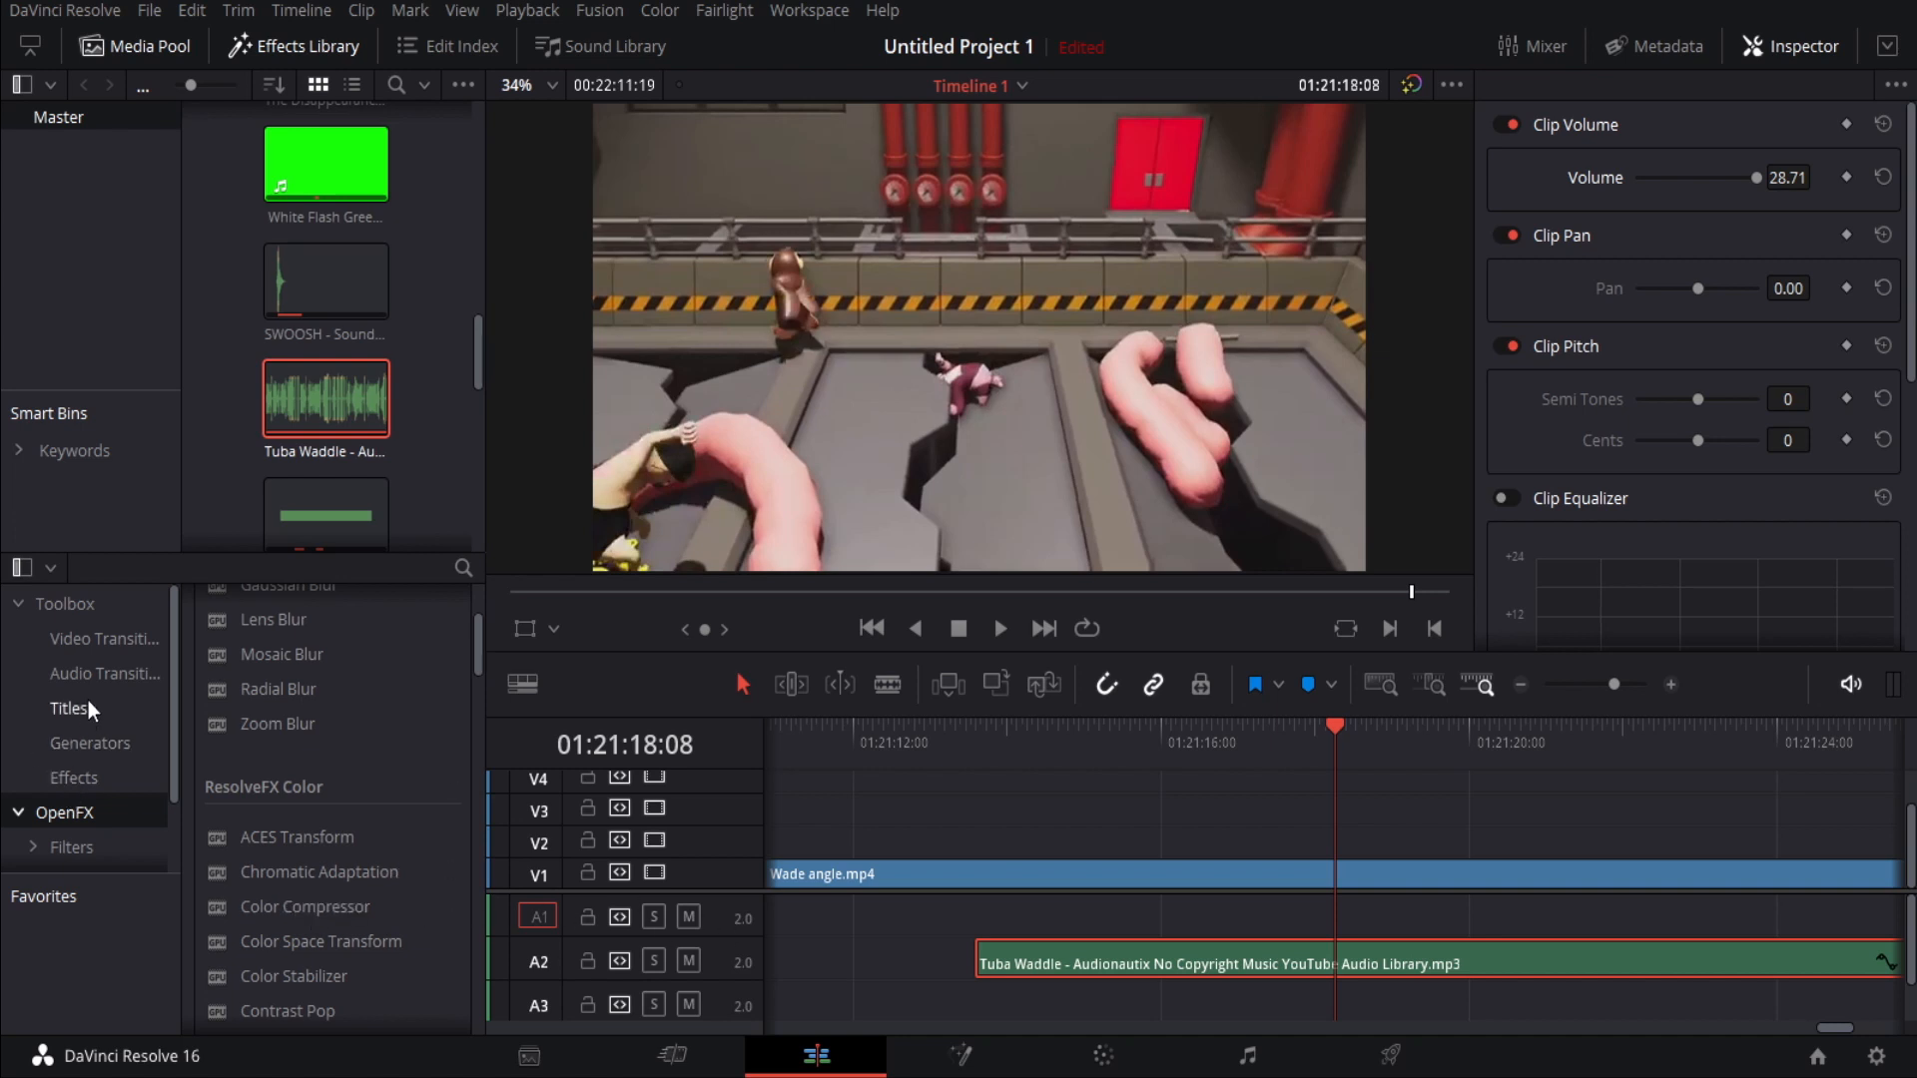
{"action": "left_click", "coordinate": [100, 673]}
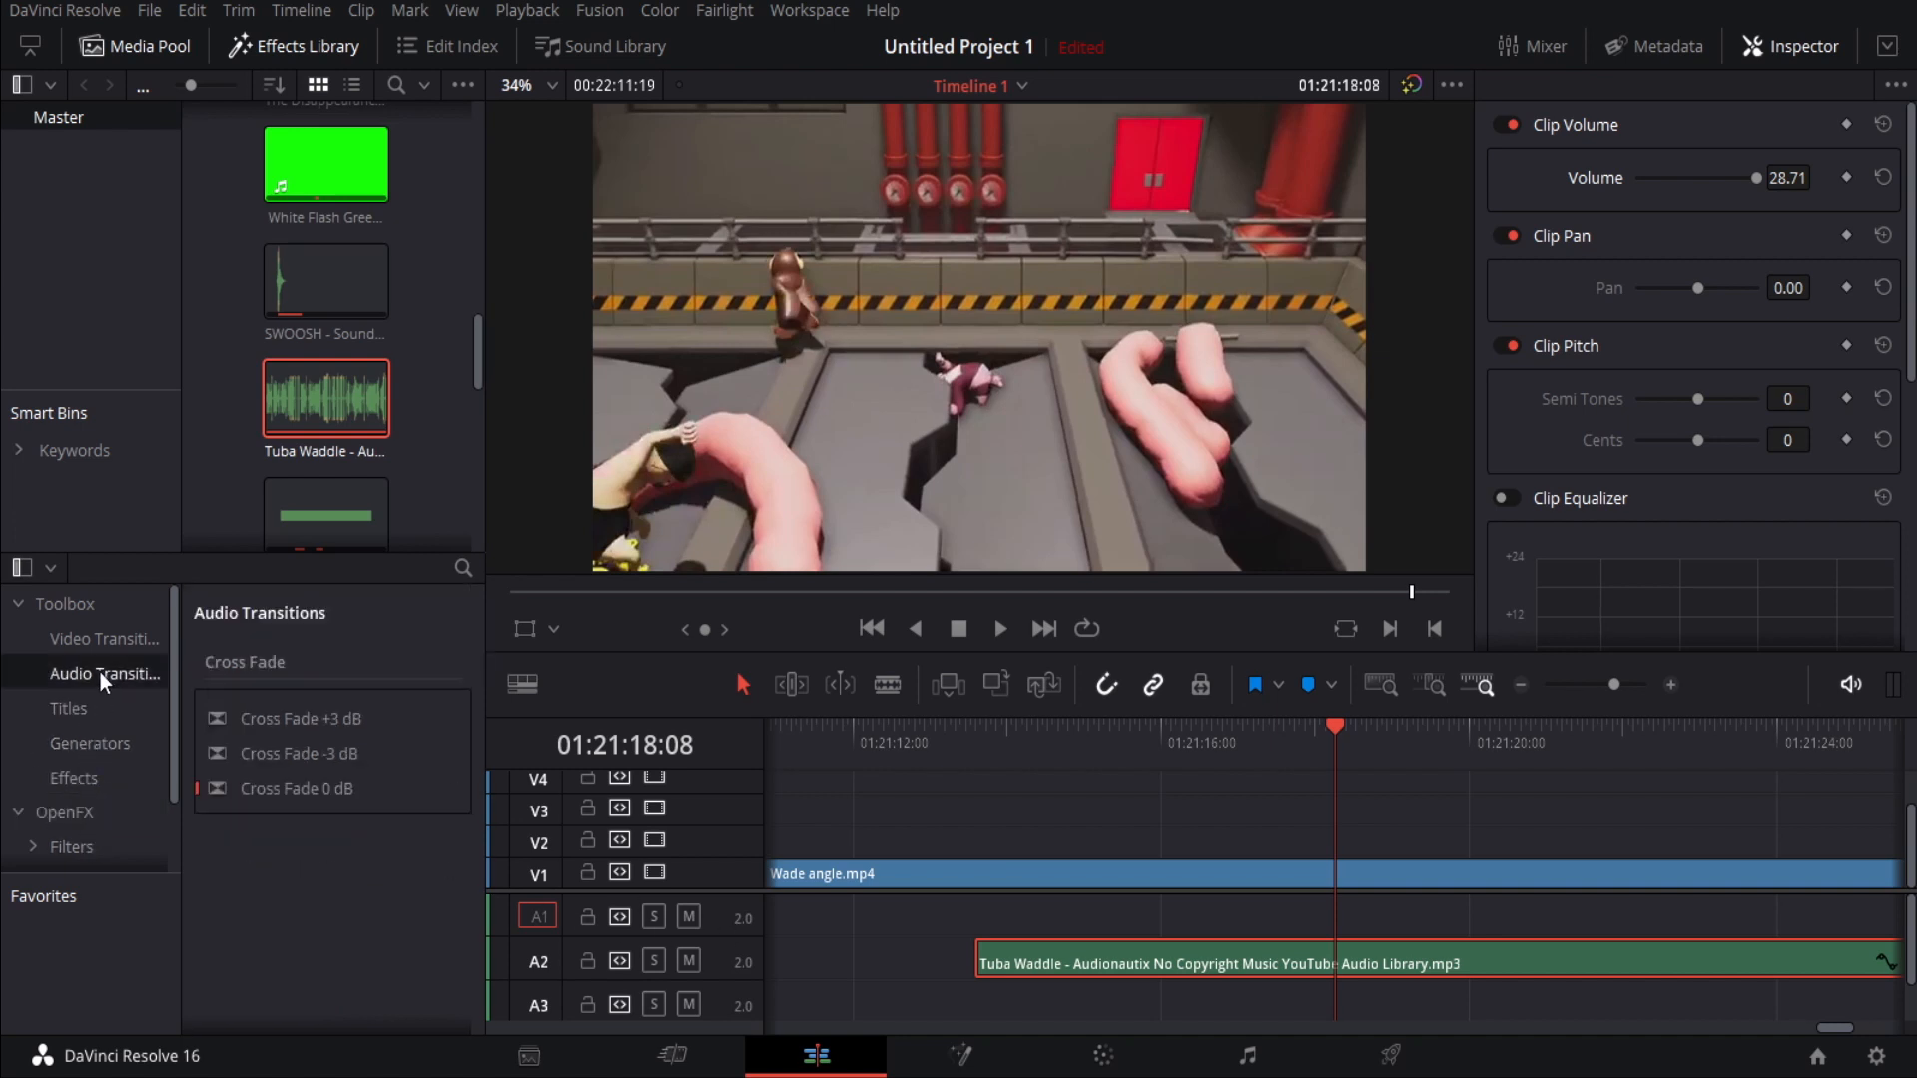
{"action": "left_click", "coordinate": [110, 644]}
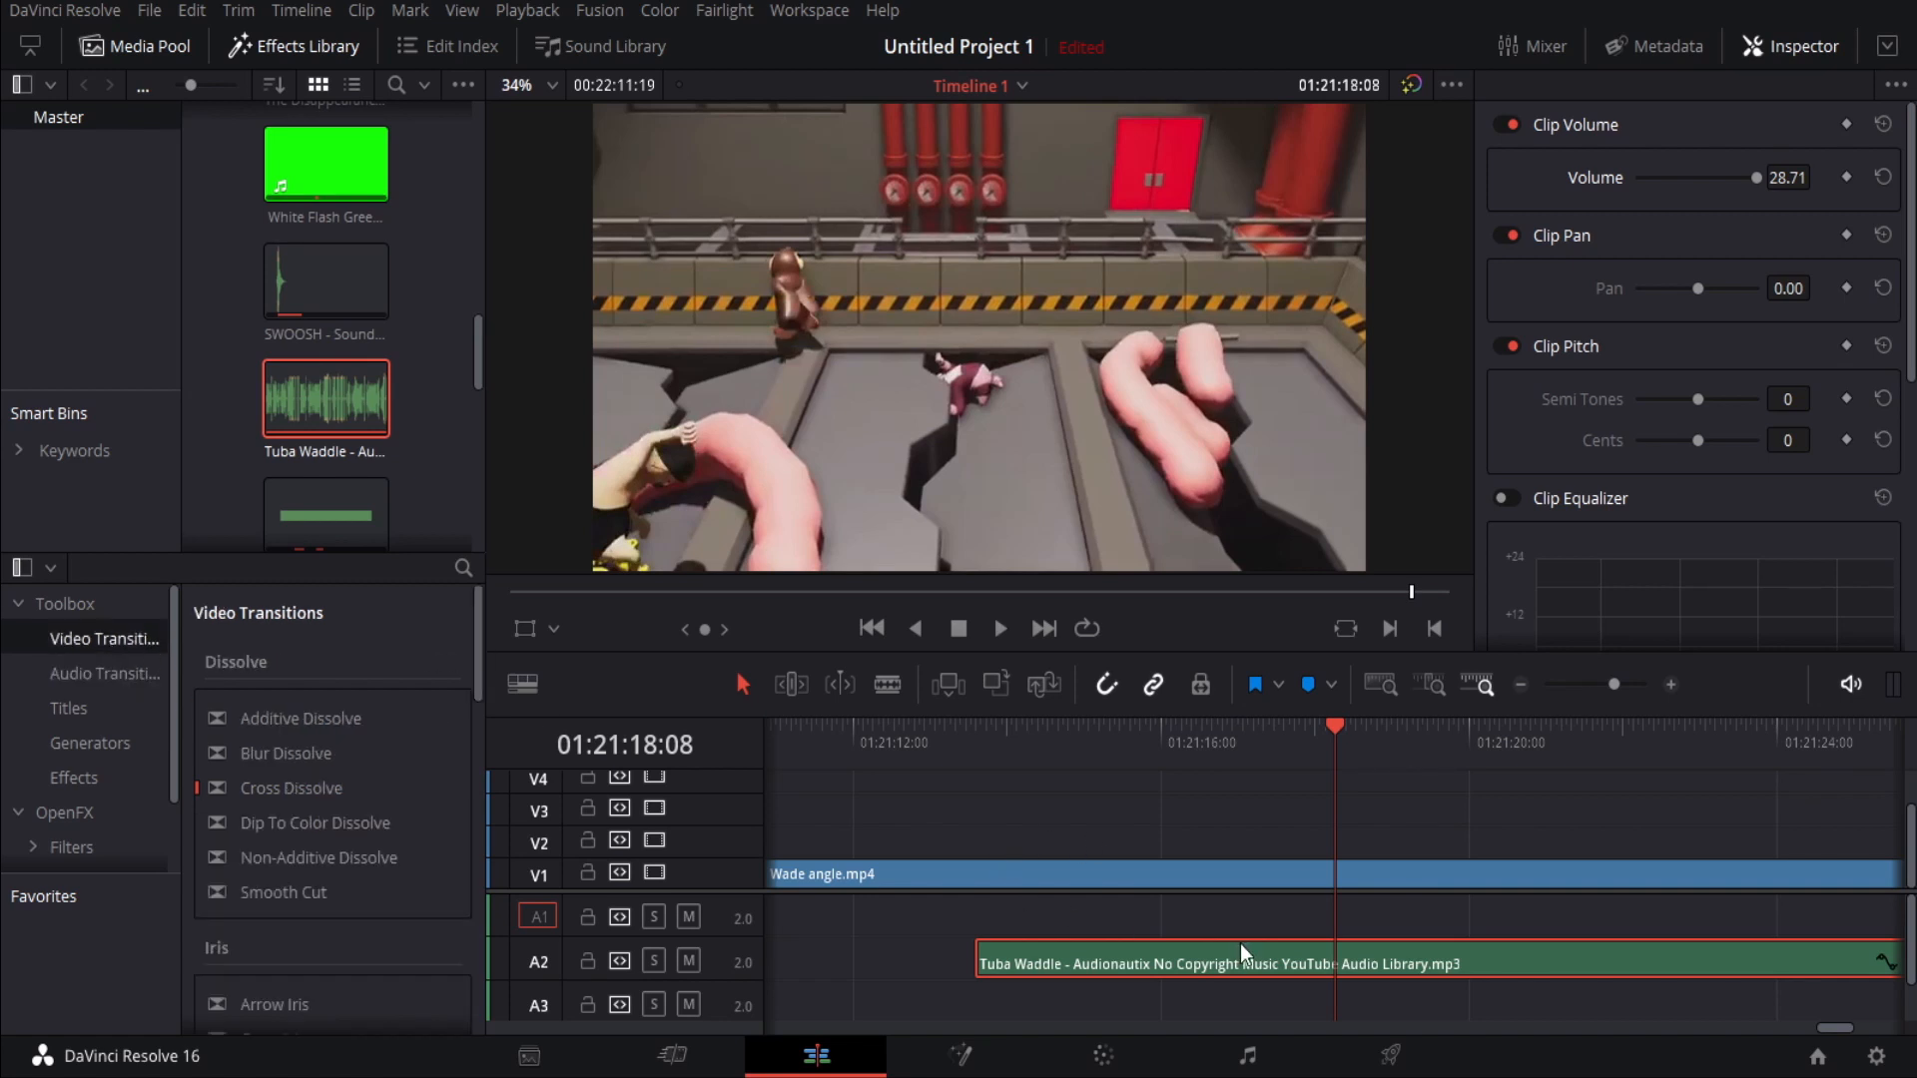
Delete the Tuba Waddle music clip from audio track A2.
{"action": "key", "text": "Delete"}
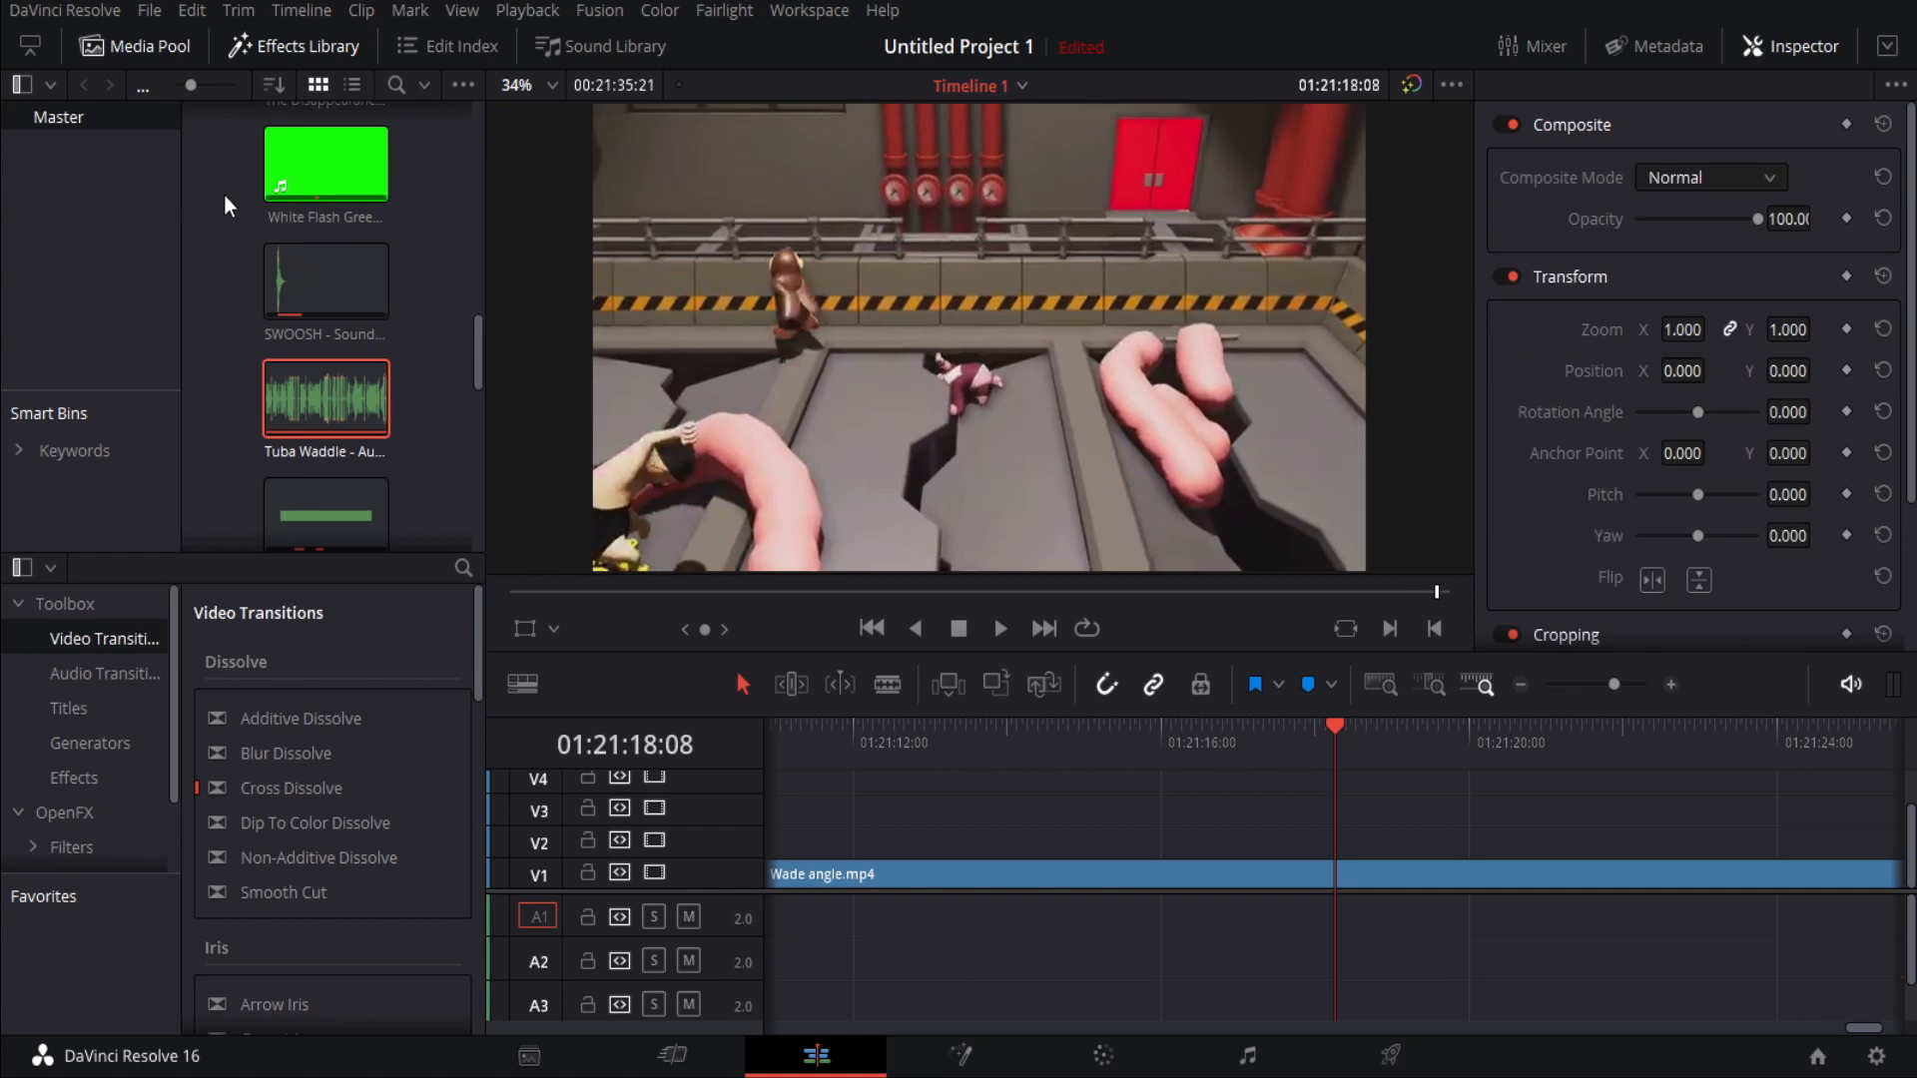
Find Smoke Green Screen Background HD.mp4 among the project media and place it on video track V3.
{"action": "left_click", "coordinate": [334, 176]}
{"action": "scroll", "coordinate": [331, 209], "scroll_direction": "down", "scroll_amount": 3}
{"action": "left_click", "coordinate": [327, 235]}
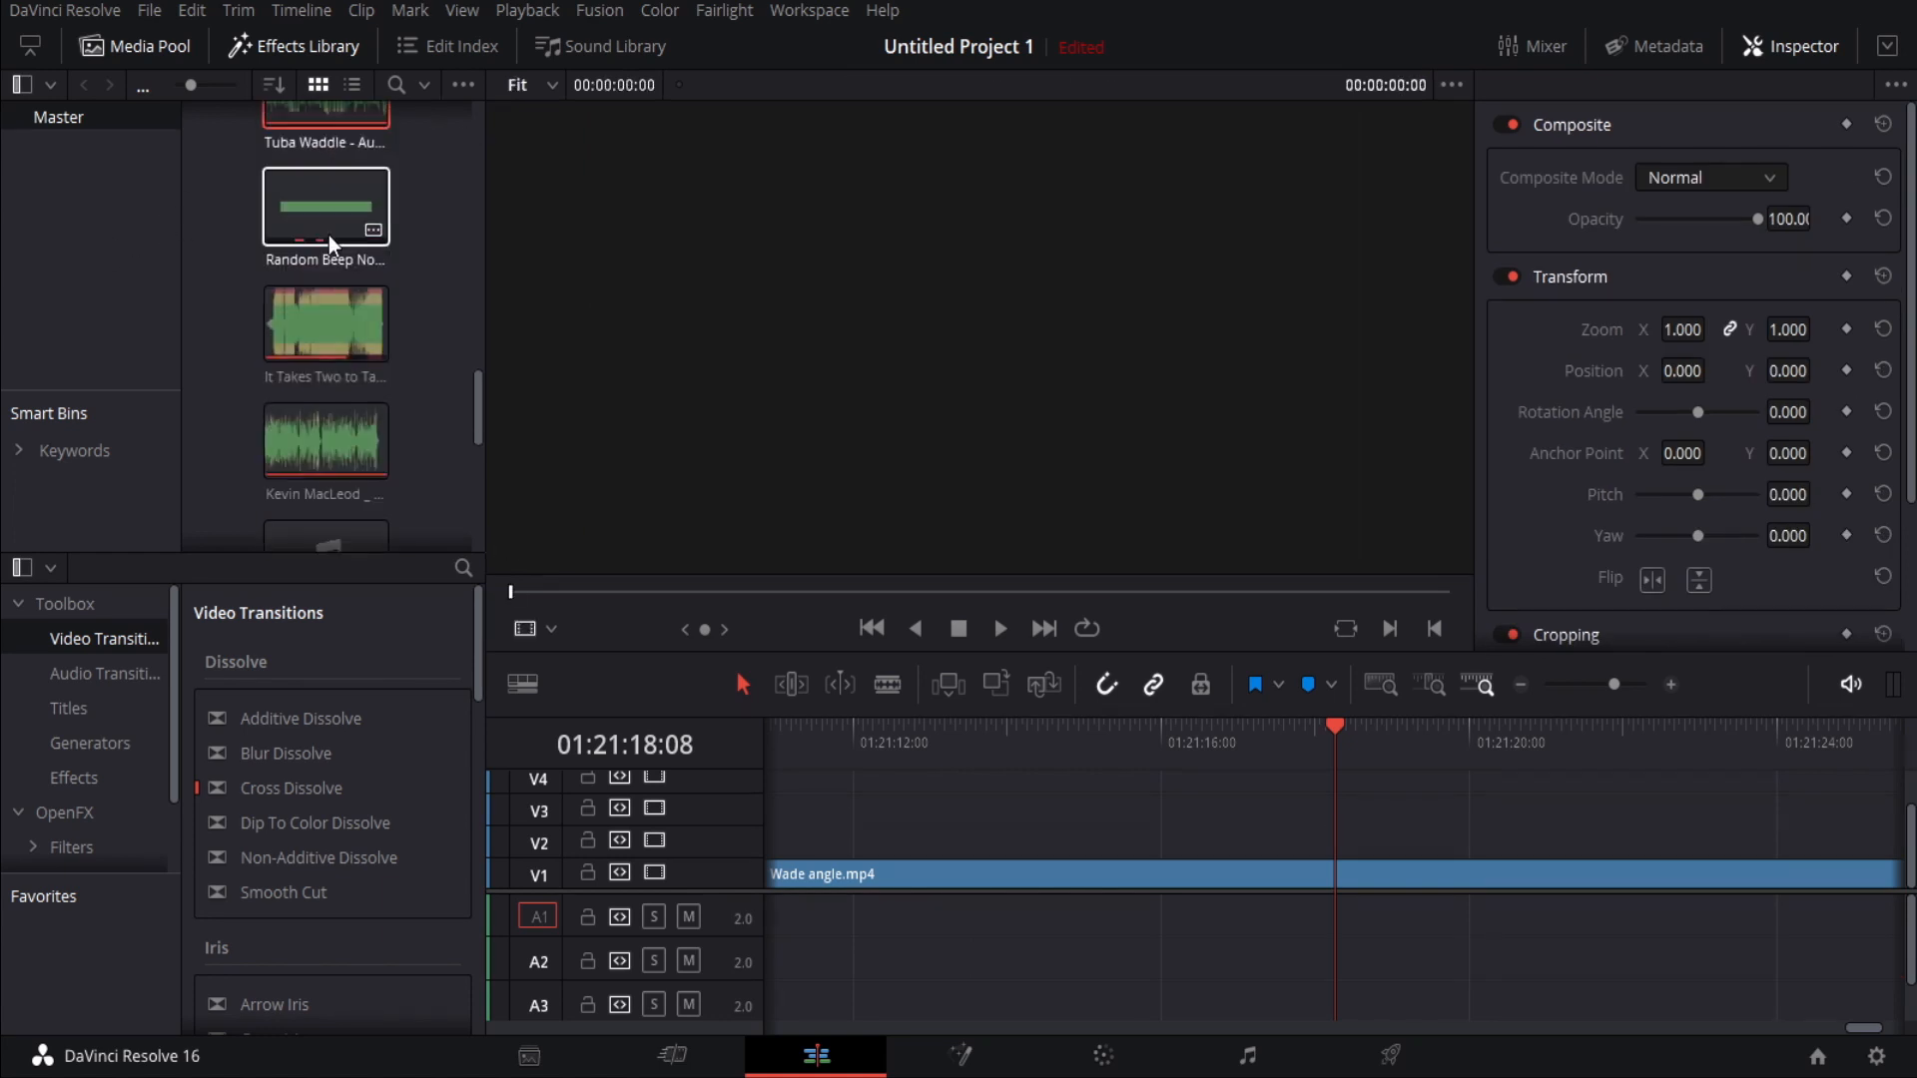
{"action": "scroll", "coordinate": [327, 245], "scroll_direction": "down", "scroll_amount": 9}
{"action": "scroll", "coordinate": [316, 387], "scroll_direction": "up", "scroll_amount": 6}
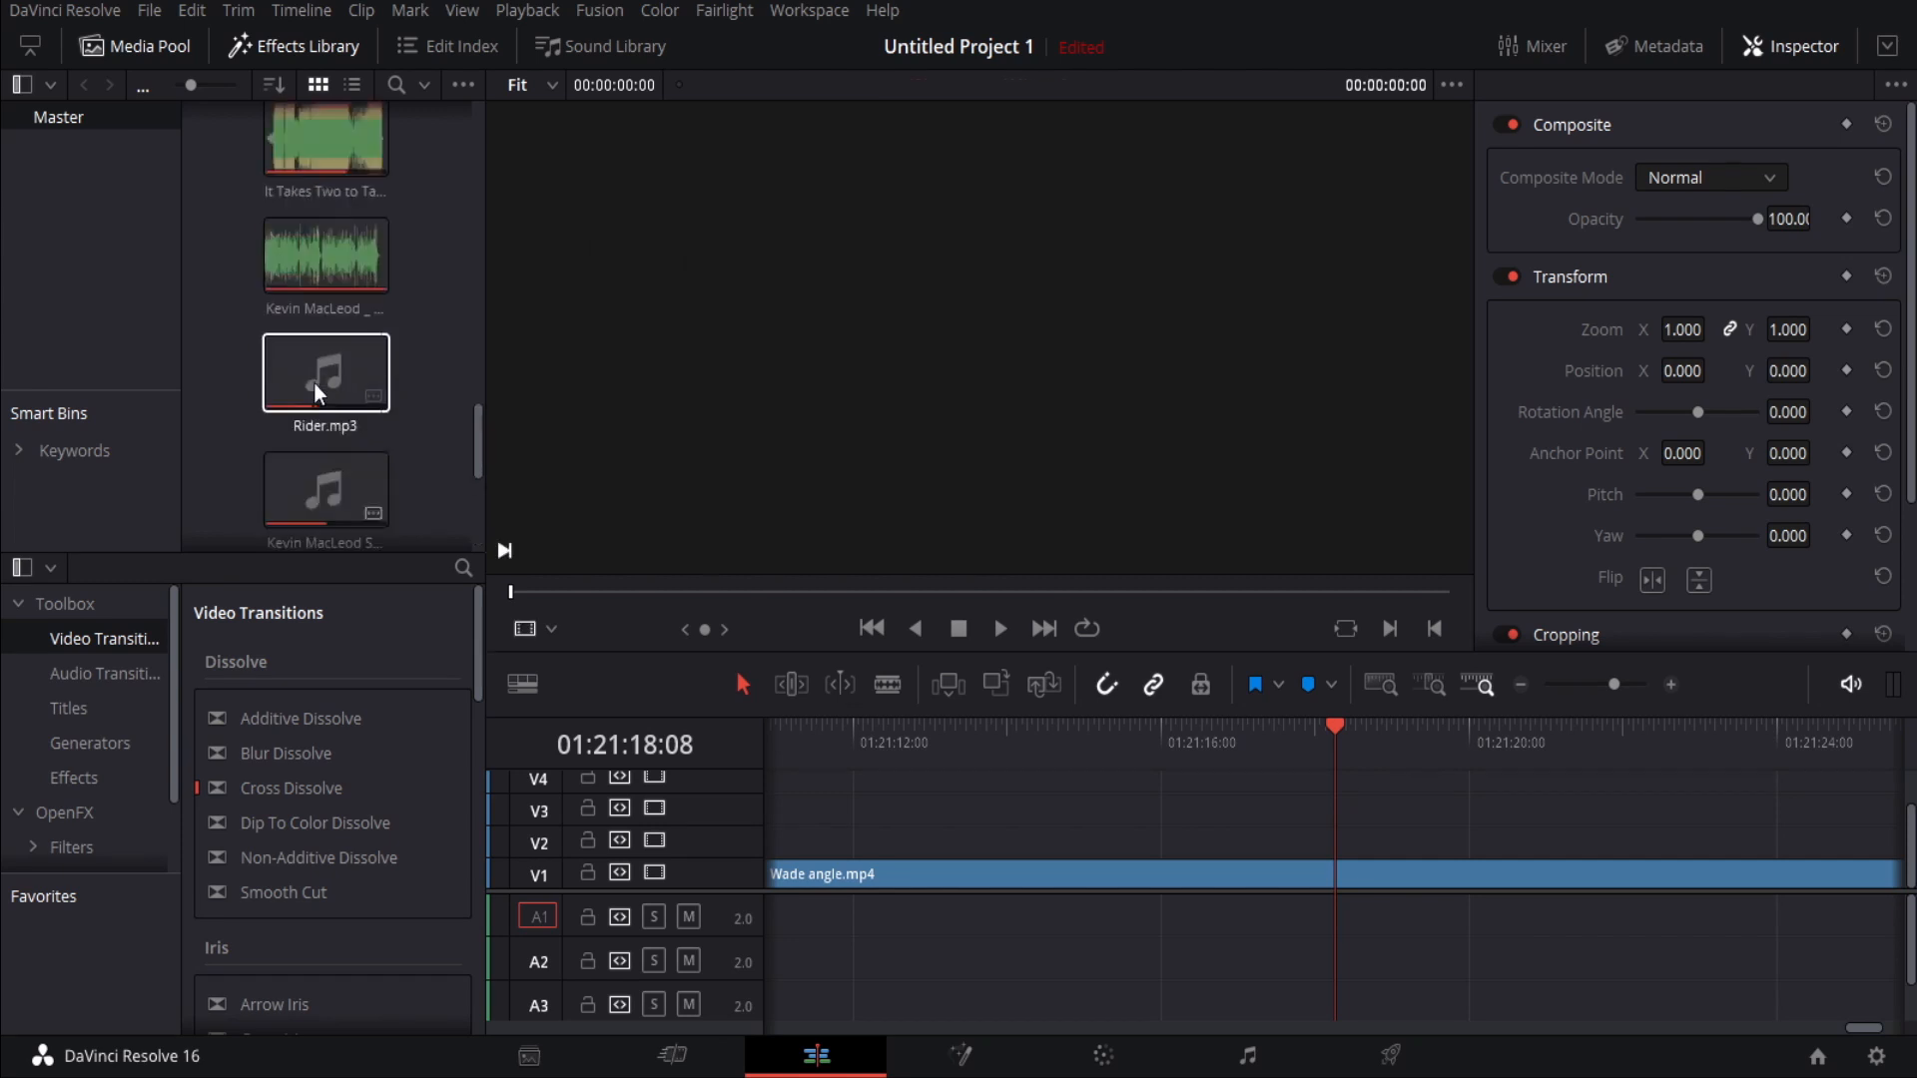
{"action": "scroll", "coordinate": [314, 383], "scroll_direction": "up", "scroll_amount": 10}
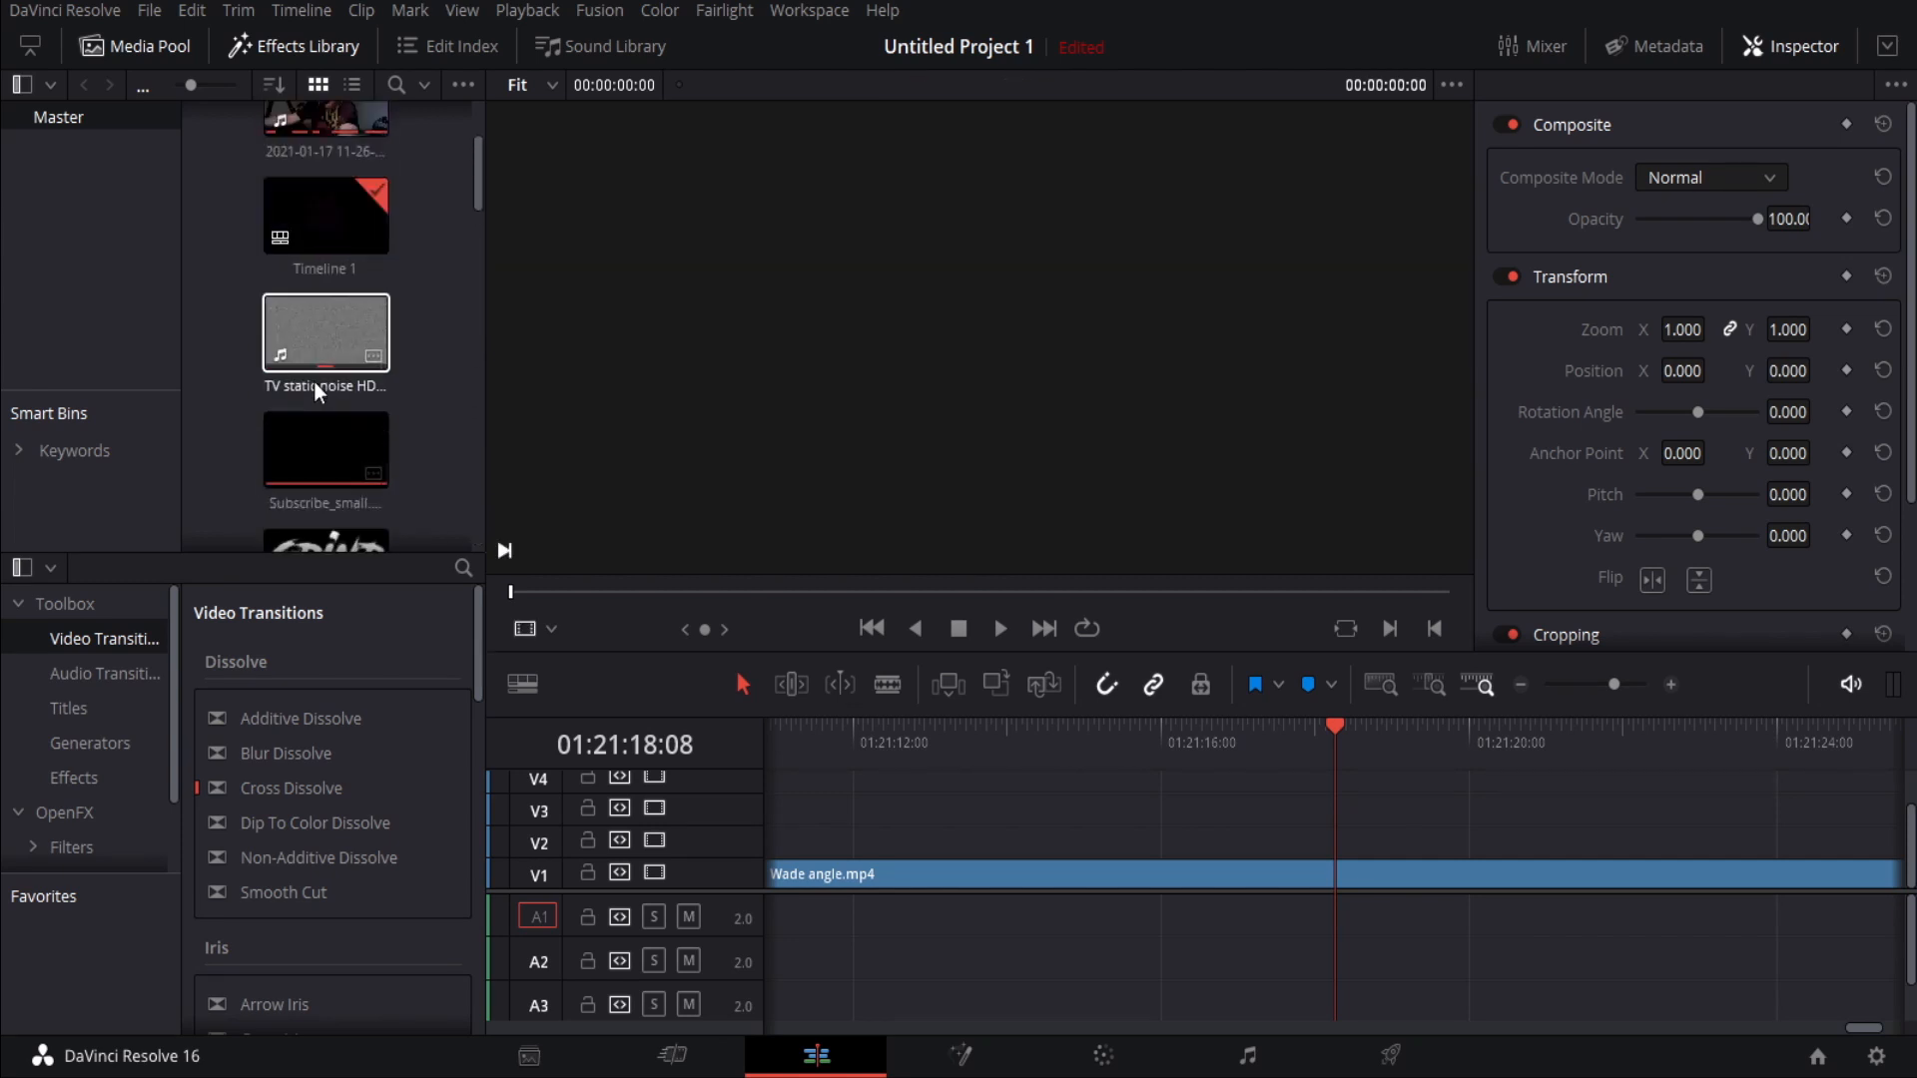
{"action": "scroll", "coordinate": [313, 381], "scroll_direction": "down", "scroll_amount": 10}
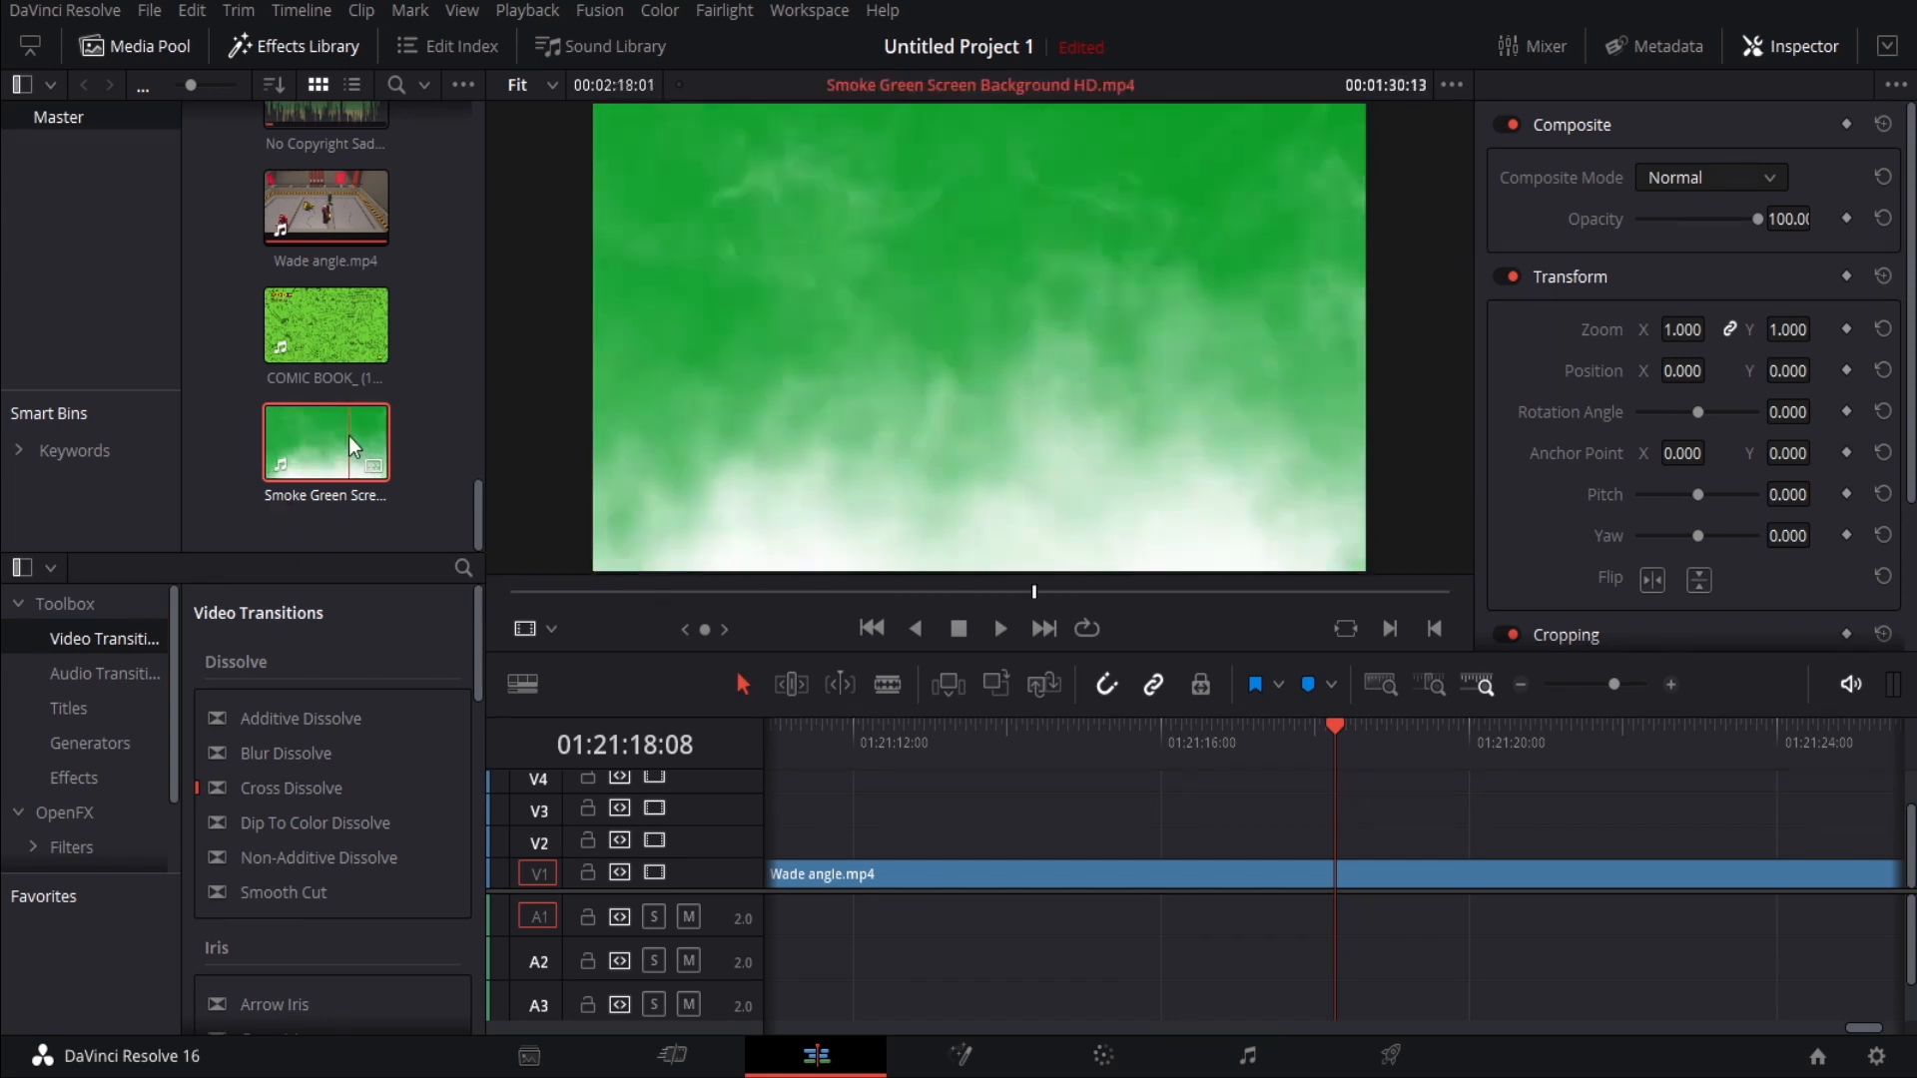
{"action": "left_click_drag", "start_coordinate": [285, 434], "coordinate": [1209, 846]}
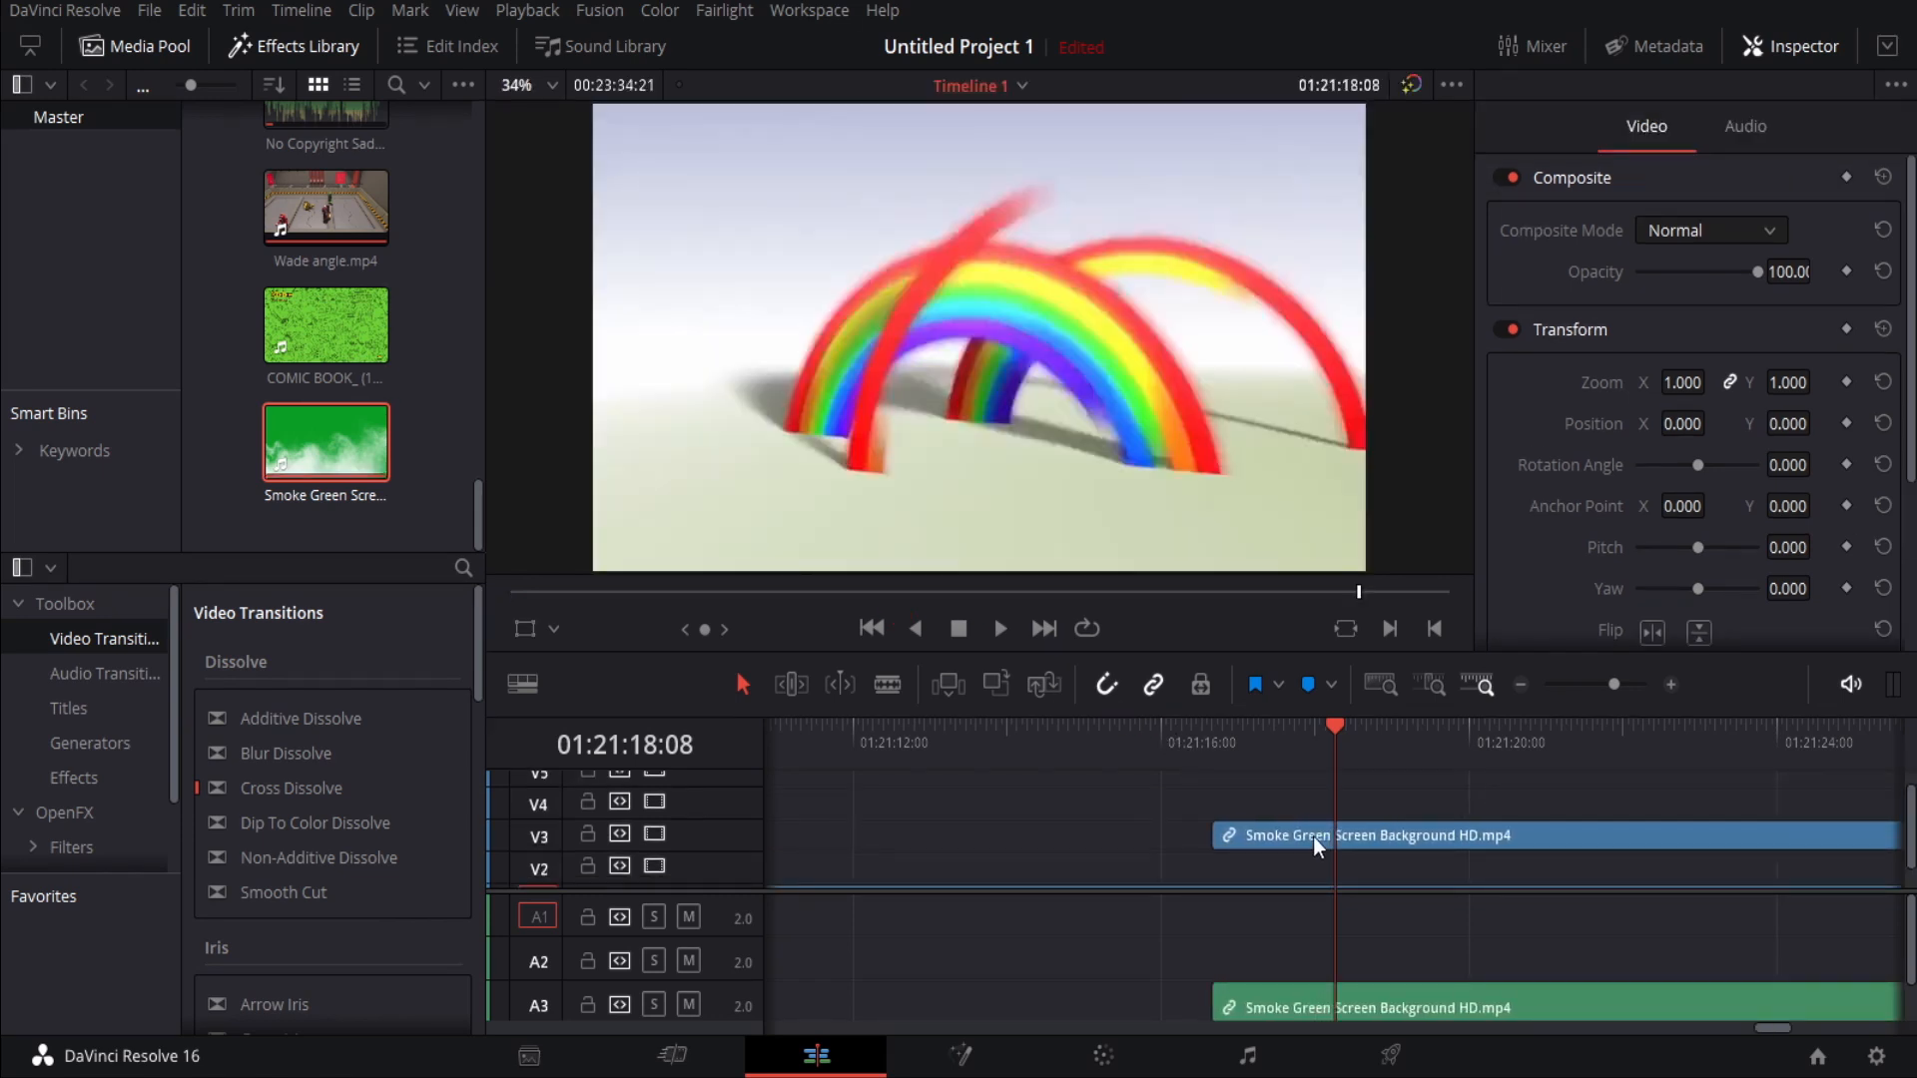
Select the smoke clip and scrub past its rainbow intro, parking the playhead at 01:21:38:00.
{"action": "scroll", "coordinate": [1319, 838], "scroll_direction": "down", "scroll_amount": 1}
{"action": "left_click", "coordinate": [1351, 805]}
{"action": "left_click_drag", "start_coordinate": [1331, 750], "coordinate": [1757, 739]}
{"action": "left_click_drag", "start_coordinate": [1613, 683], "coordinate": [1599, 683]}
{"action": "left_click", "coordinate": [1450, 729]}
{"action": "left_click_drag", "start_coordinate": [1449, 729], "coordinate": [1489, 726]}
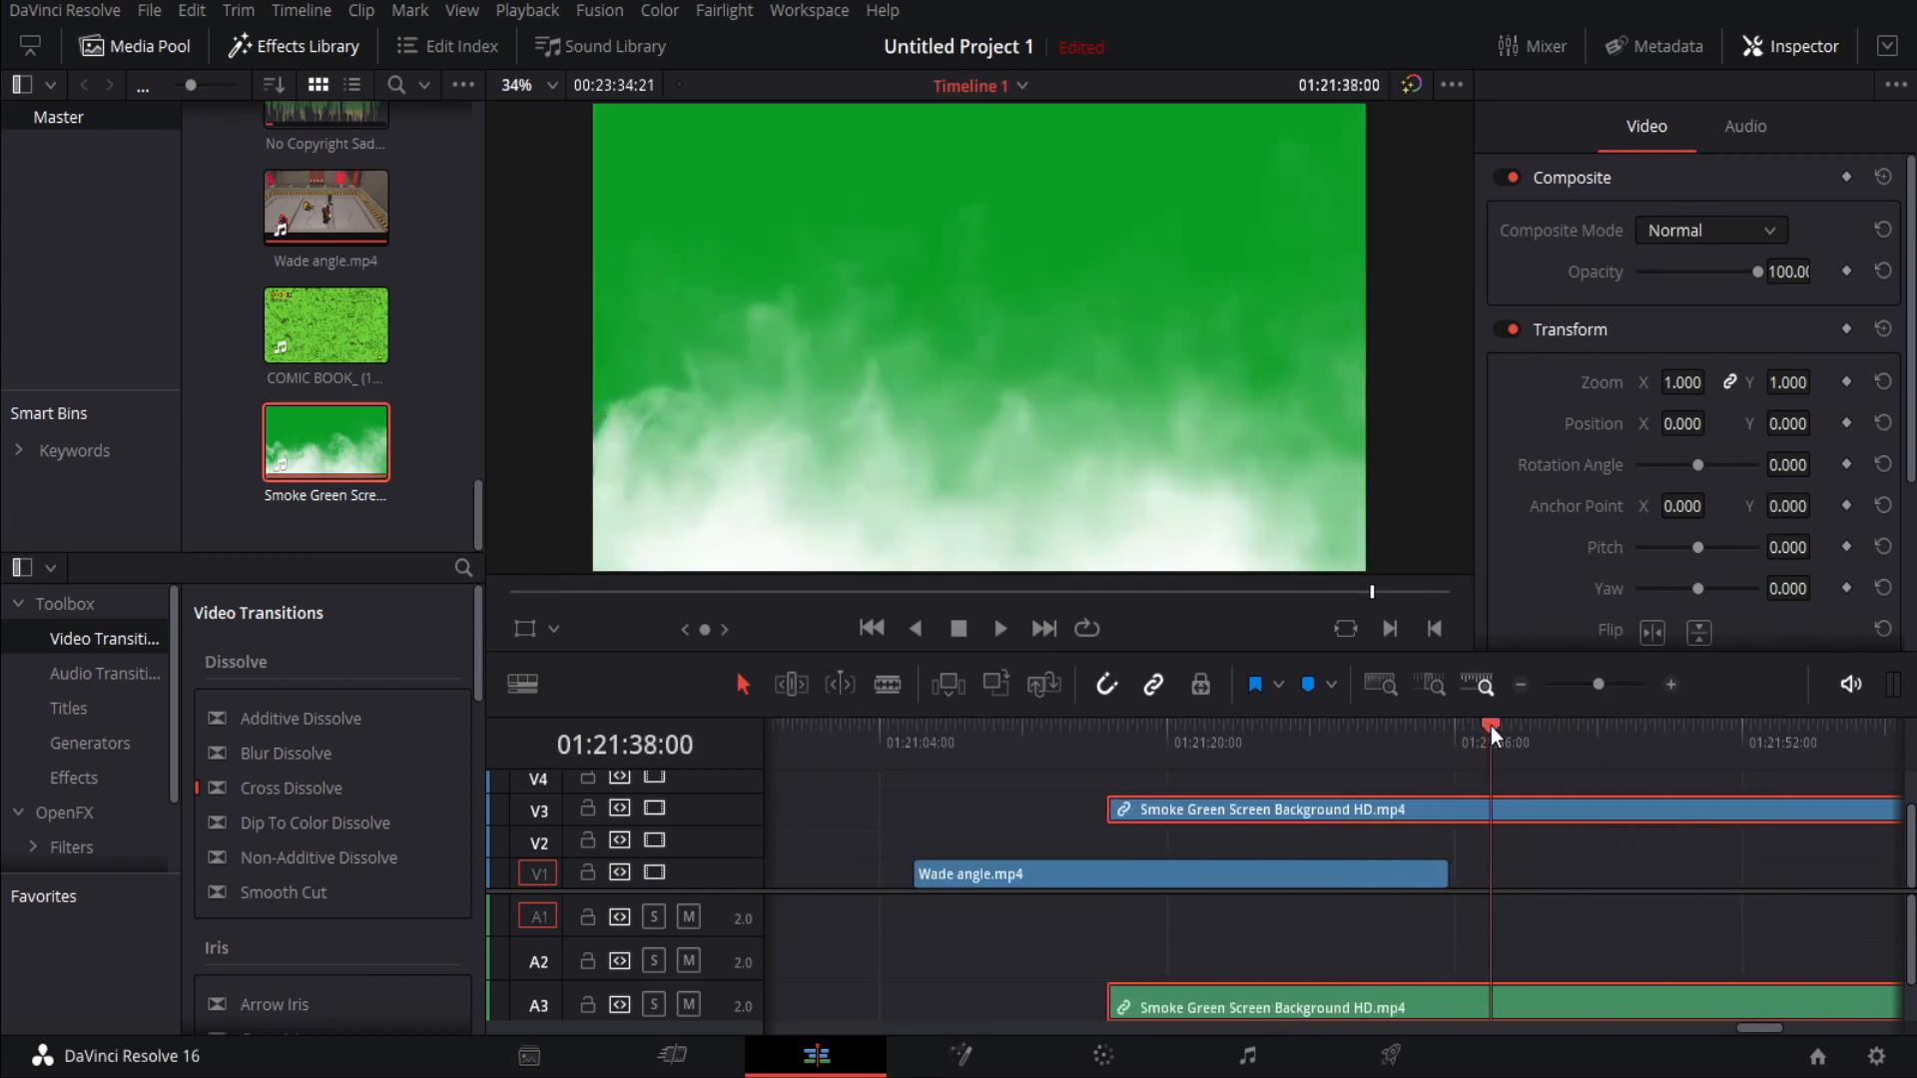
Lock track V3, delete the smoke clip's linked audio from A3, and unlock V3 again.
{"action": "left_click", "coordinate": [585, 808]}
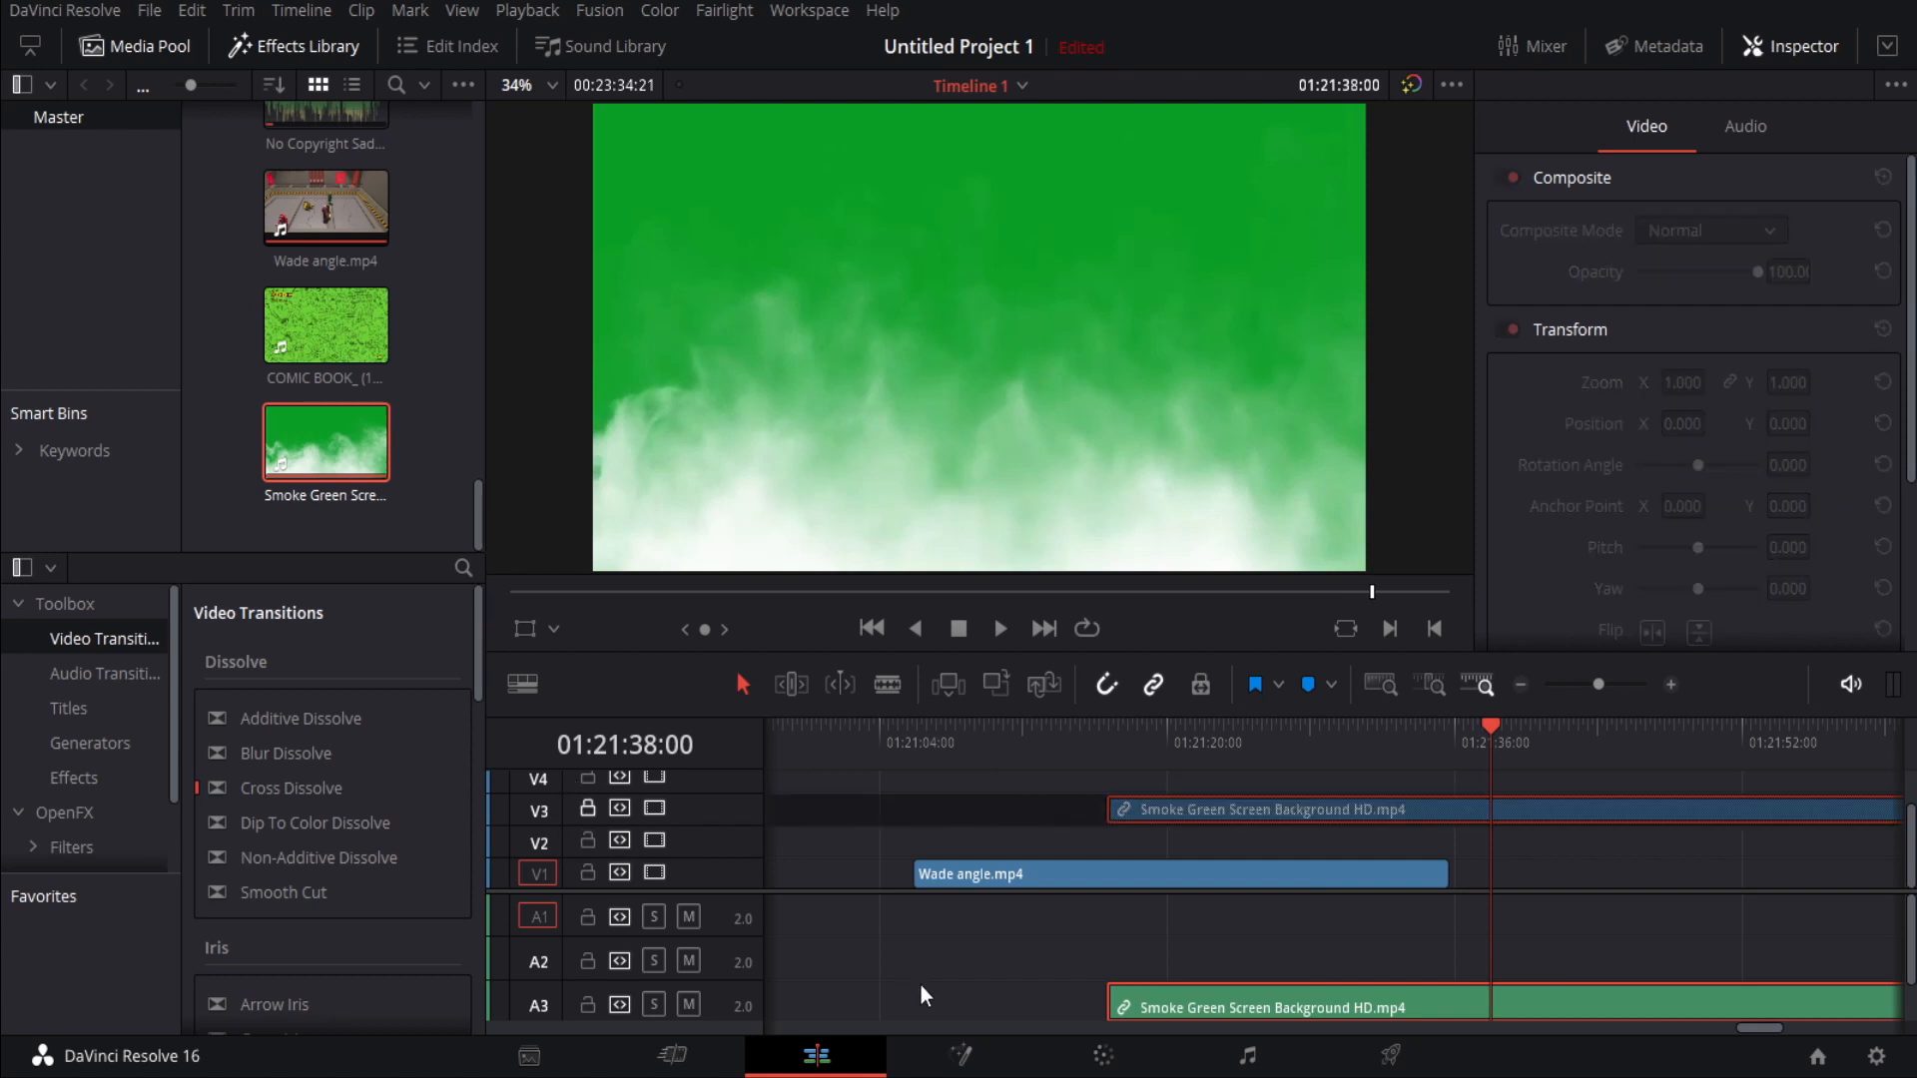
{"action": "key", "text": "Delete"}
{"action": "left_click", "coordinate": [579, 807]}
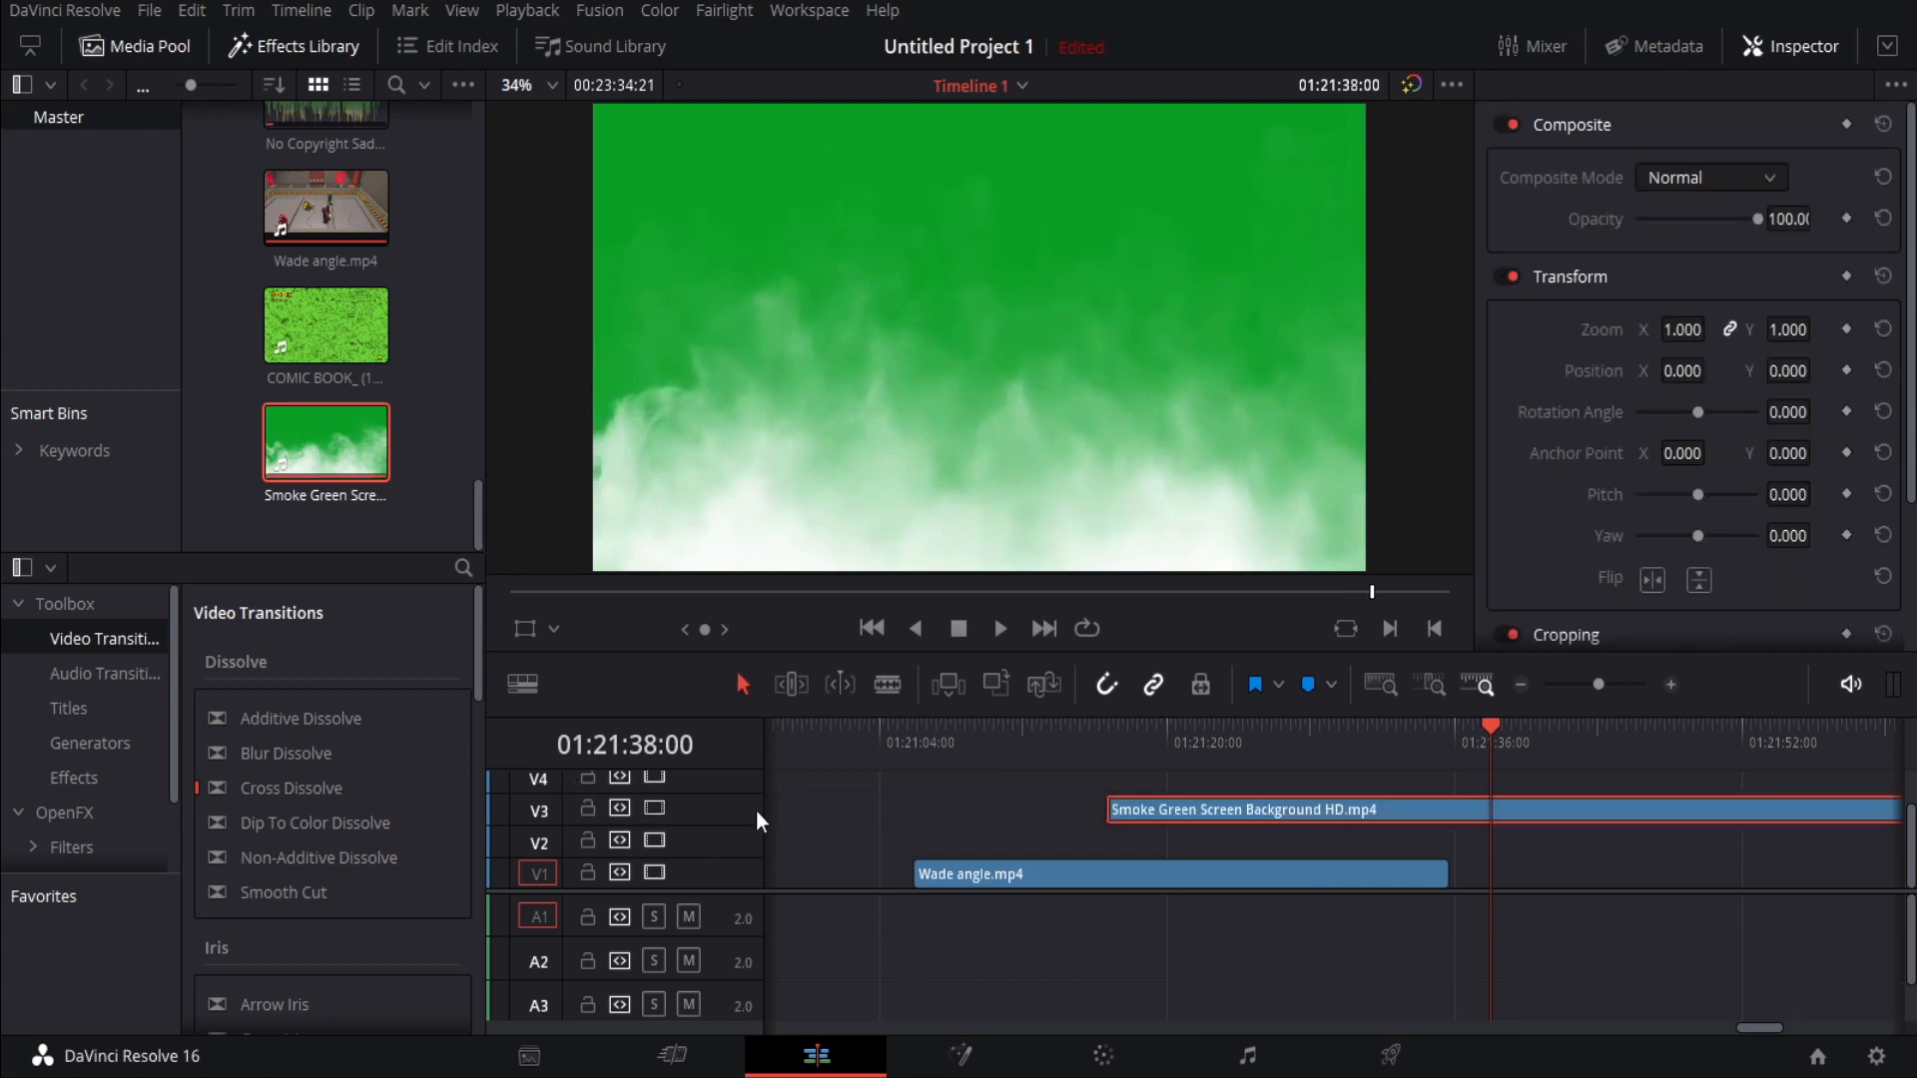
Split the smoke clip at 01:21:38:00 and delete the part before the cut.
{"action": "key", "text": "ctrl+b"}
{"action": "key", "text": "Delete"}
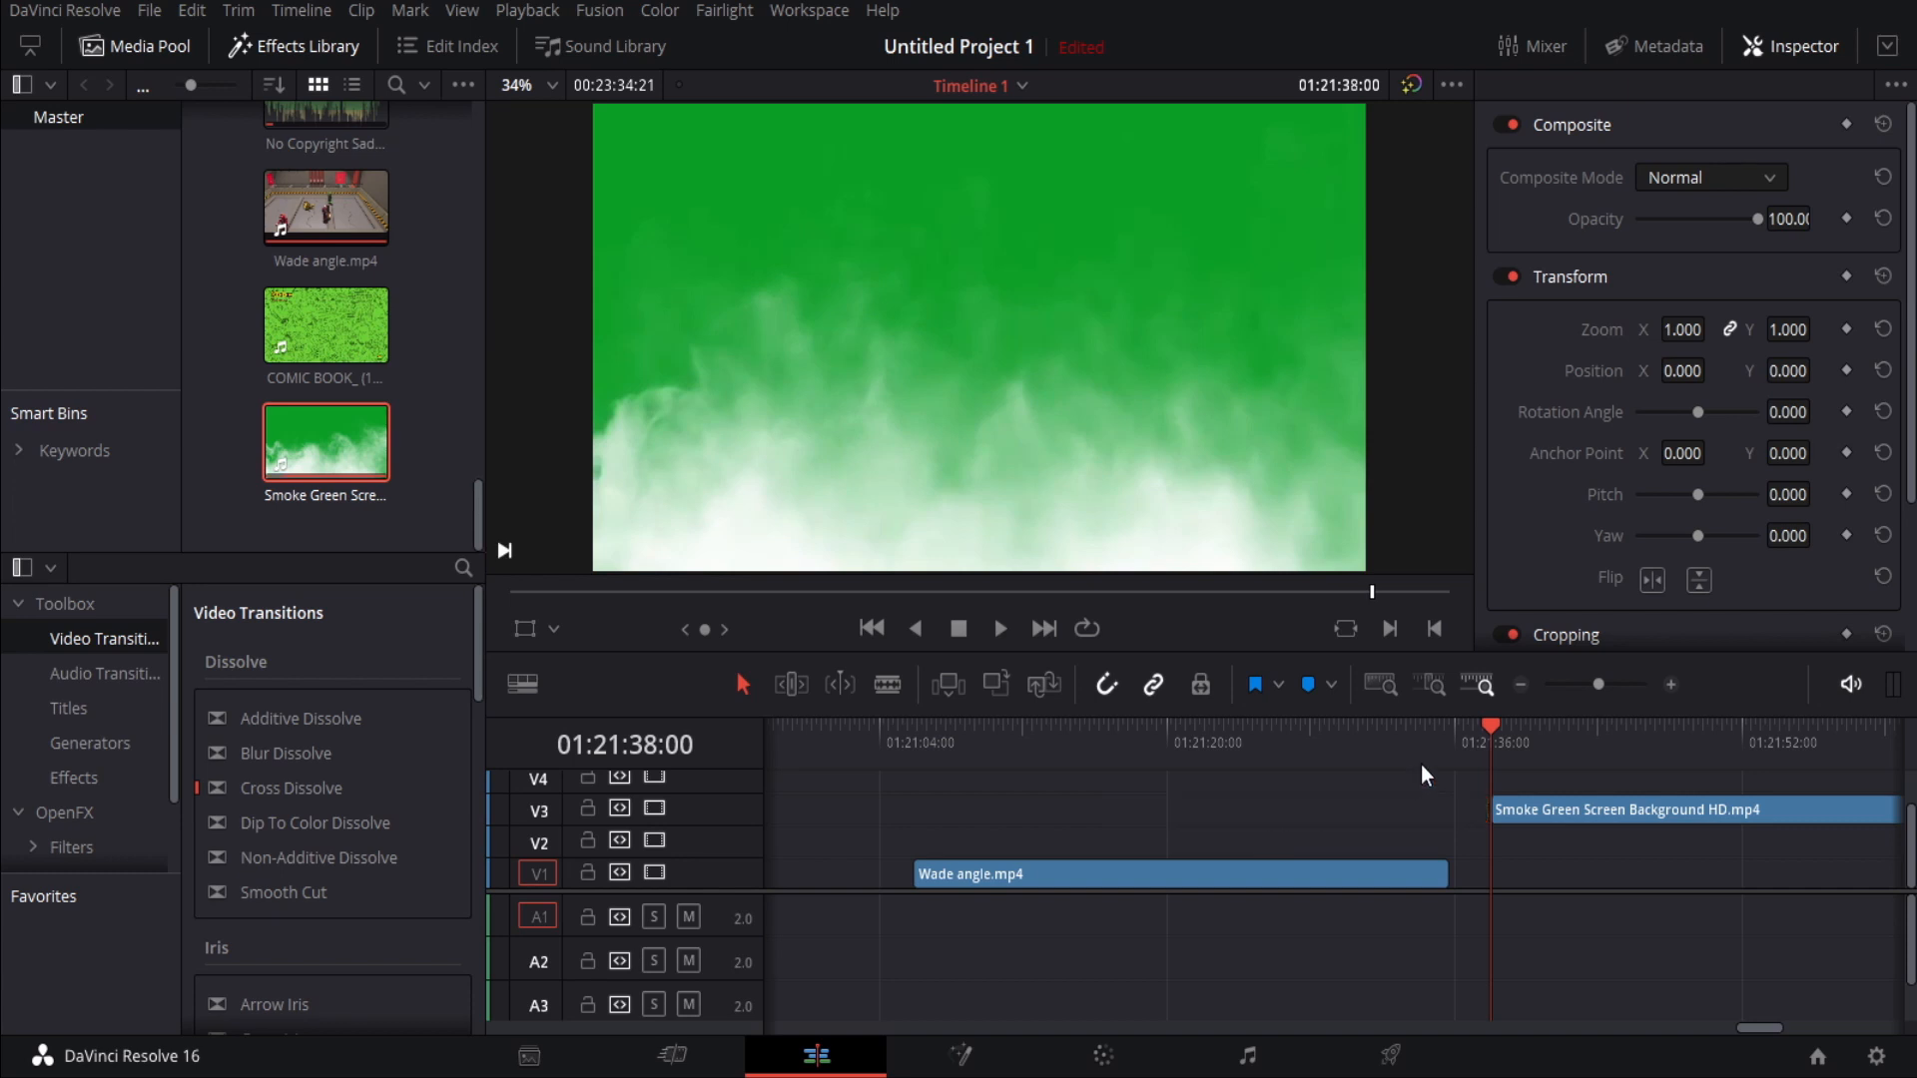
Move the remaining smoke clip to track V2 so that it starts together with Wade angle.mp4, scrubbing to check the footage.
{"action": "left_click_drag", "start_coordinate": [1488, 744], "coordinate": [1131, 789]}
{"action": "left_click_drag", "start_coordinate": [1599, 806], "coordinate": [1036, 841]}
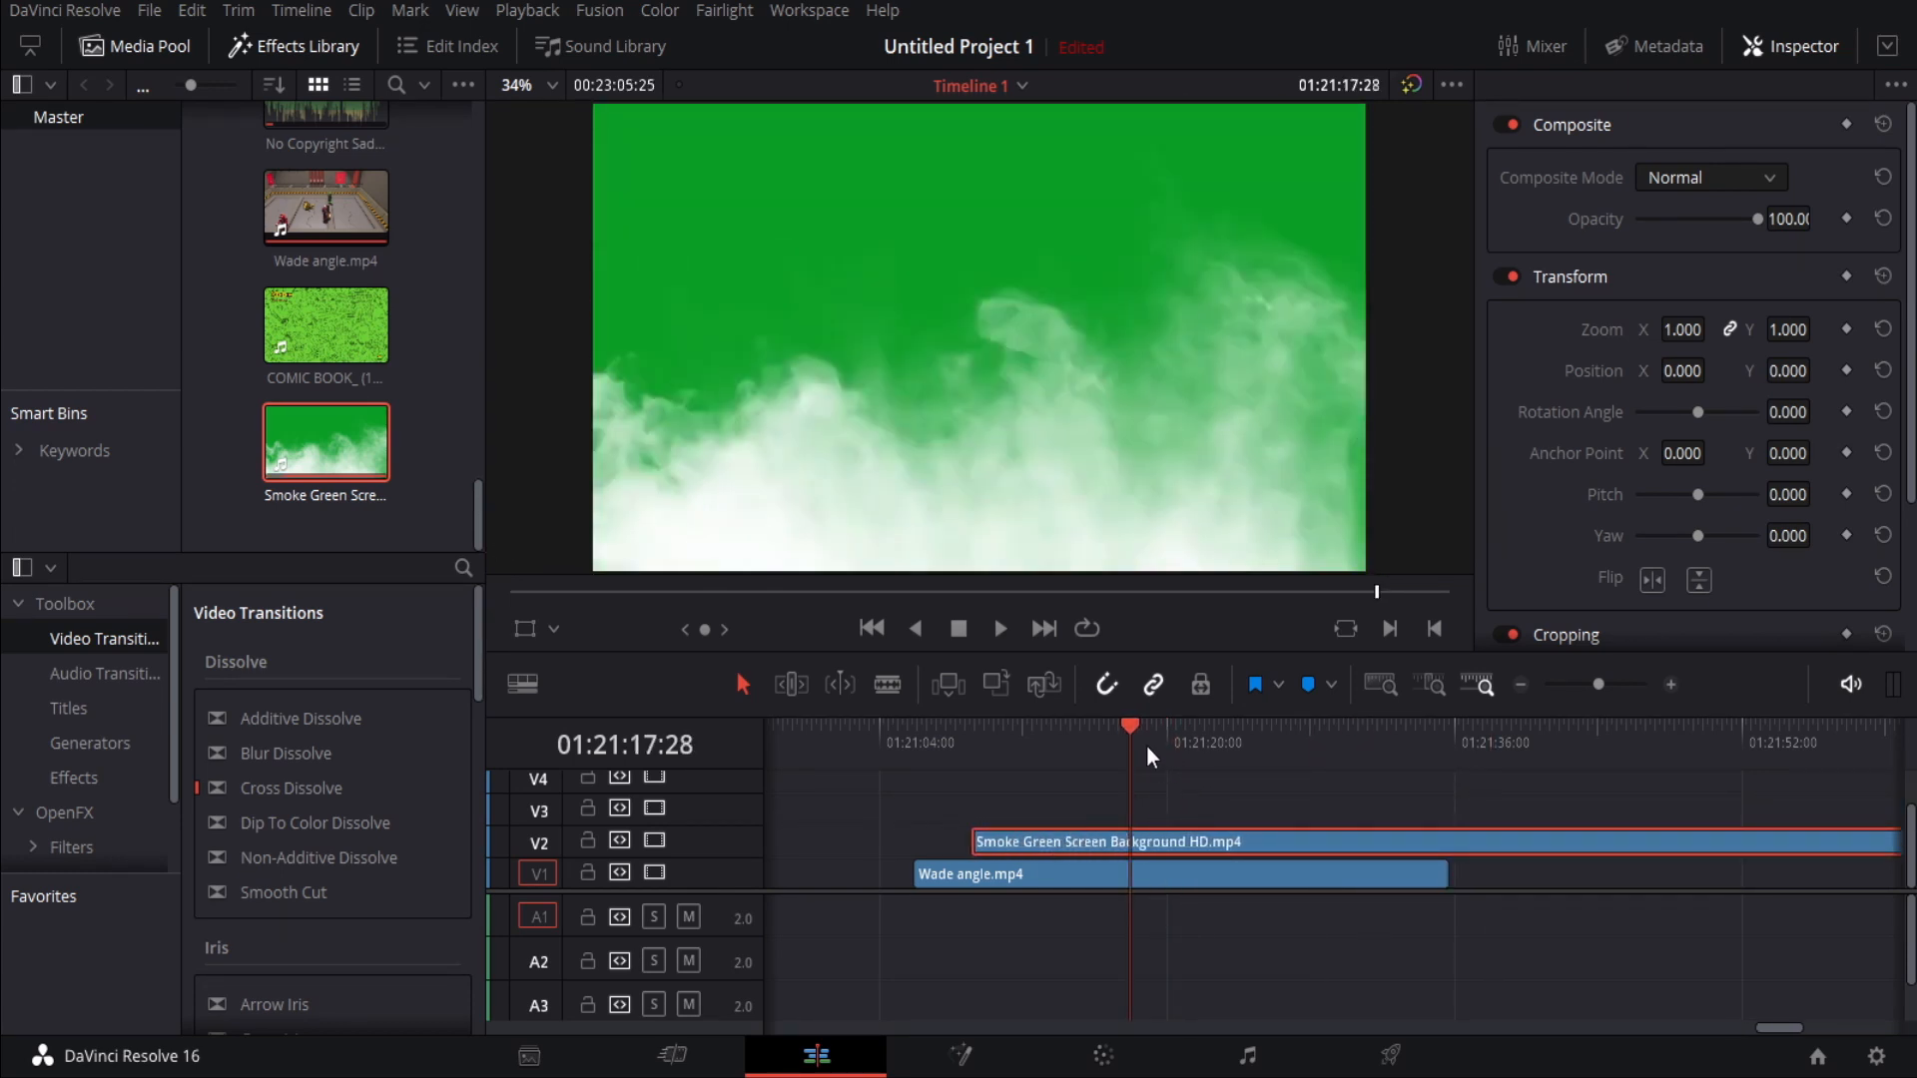
{"action": "left_click_drag", "start_coordinate": [1146, 744], "coordinate": [1368, 734]}
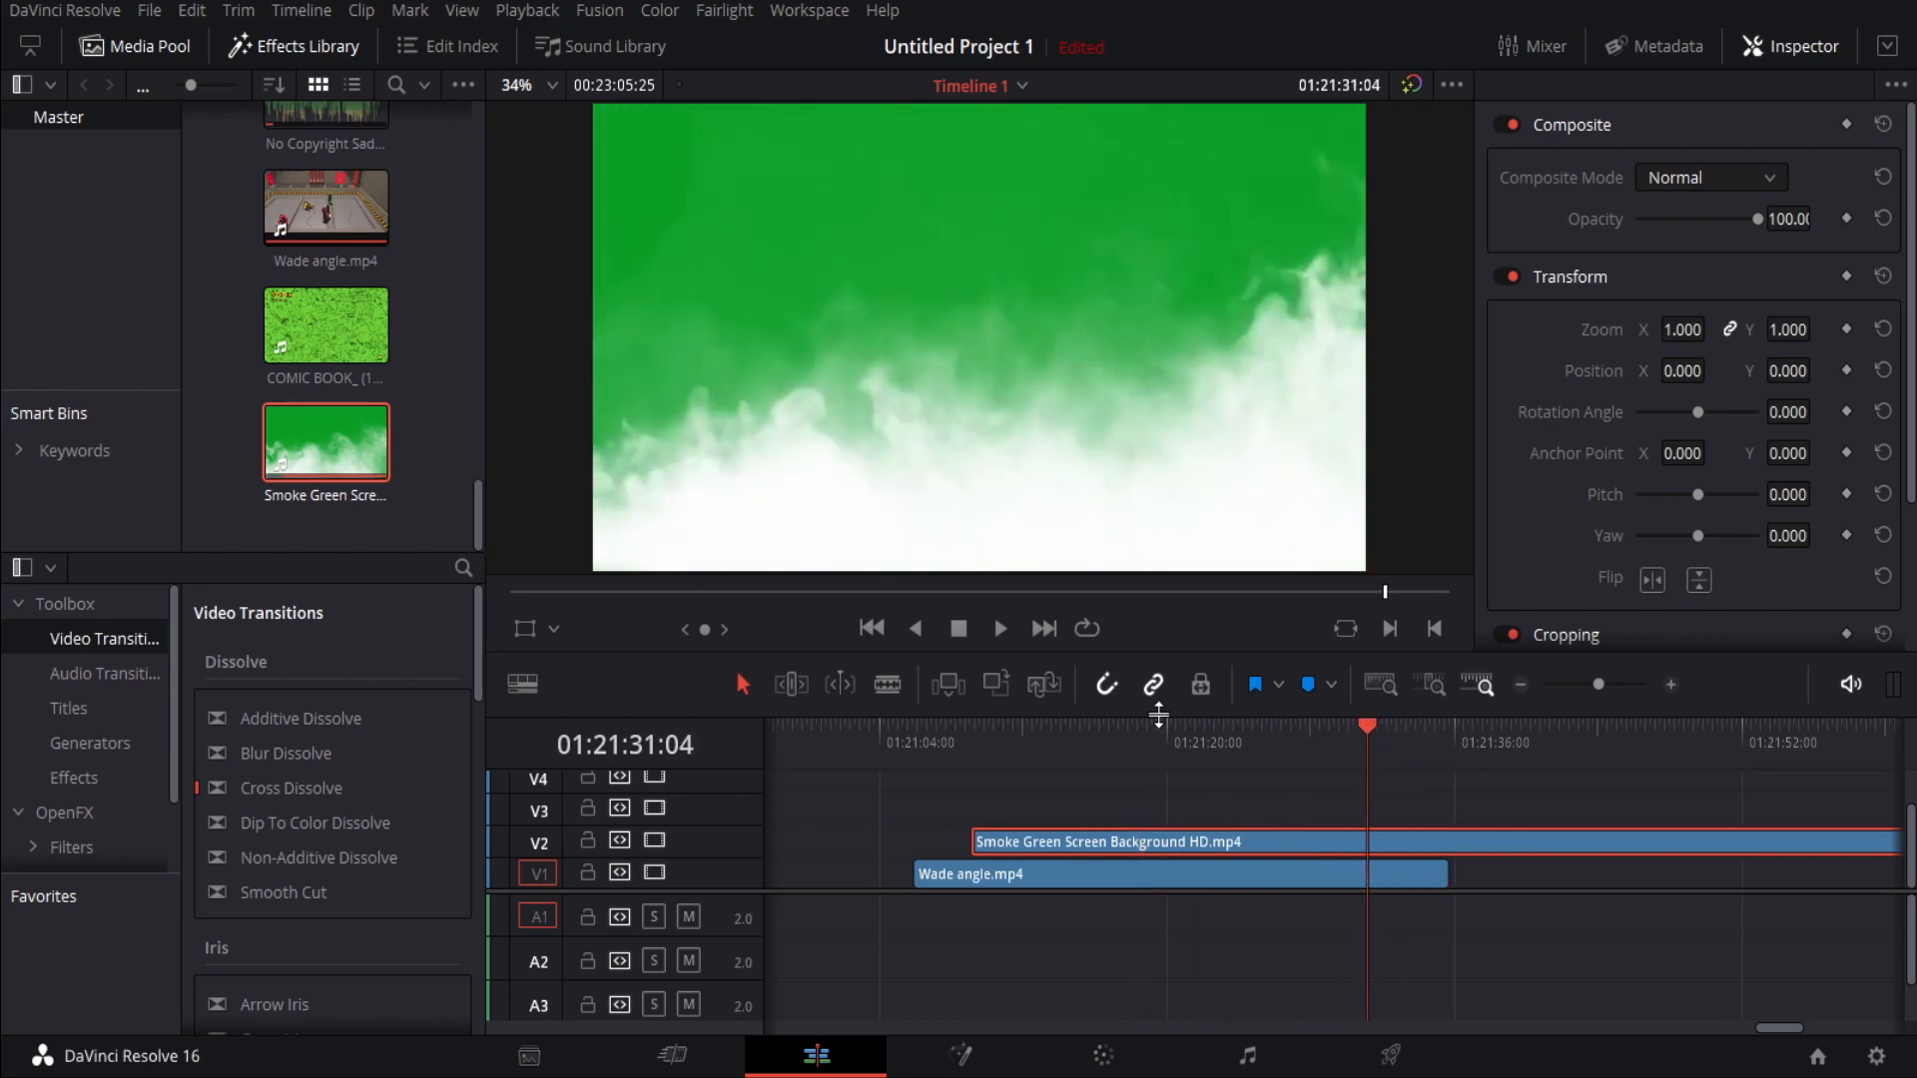
{"action": "left_click_drag", "start_coordinate": [1387, 734], "coordinate": [1110, 789]}
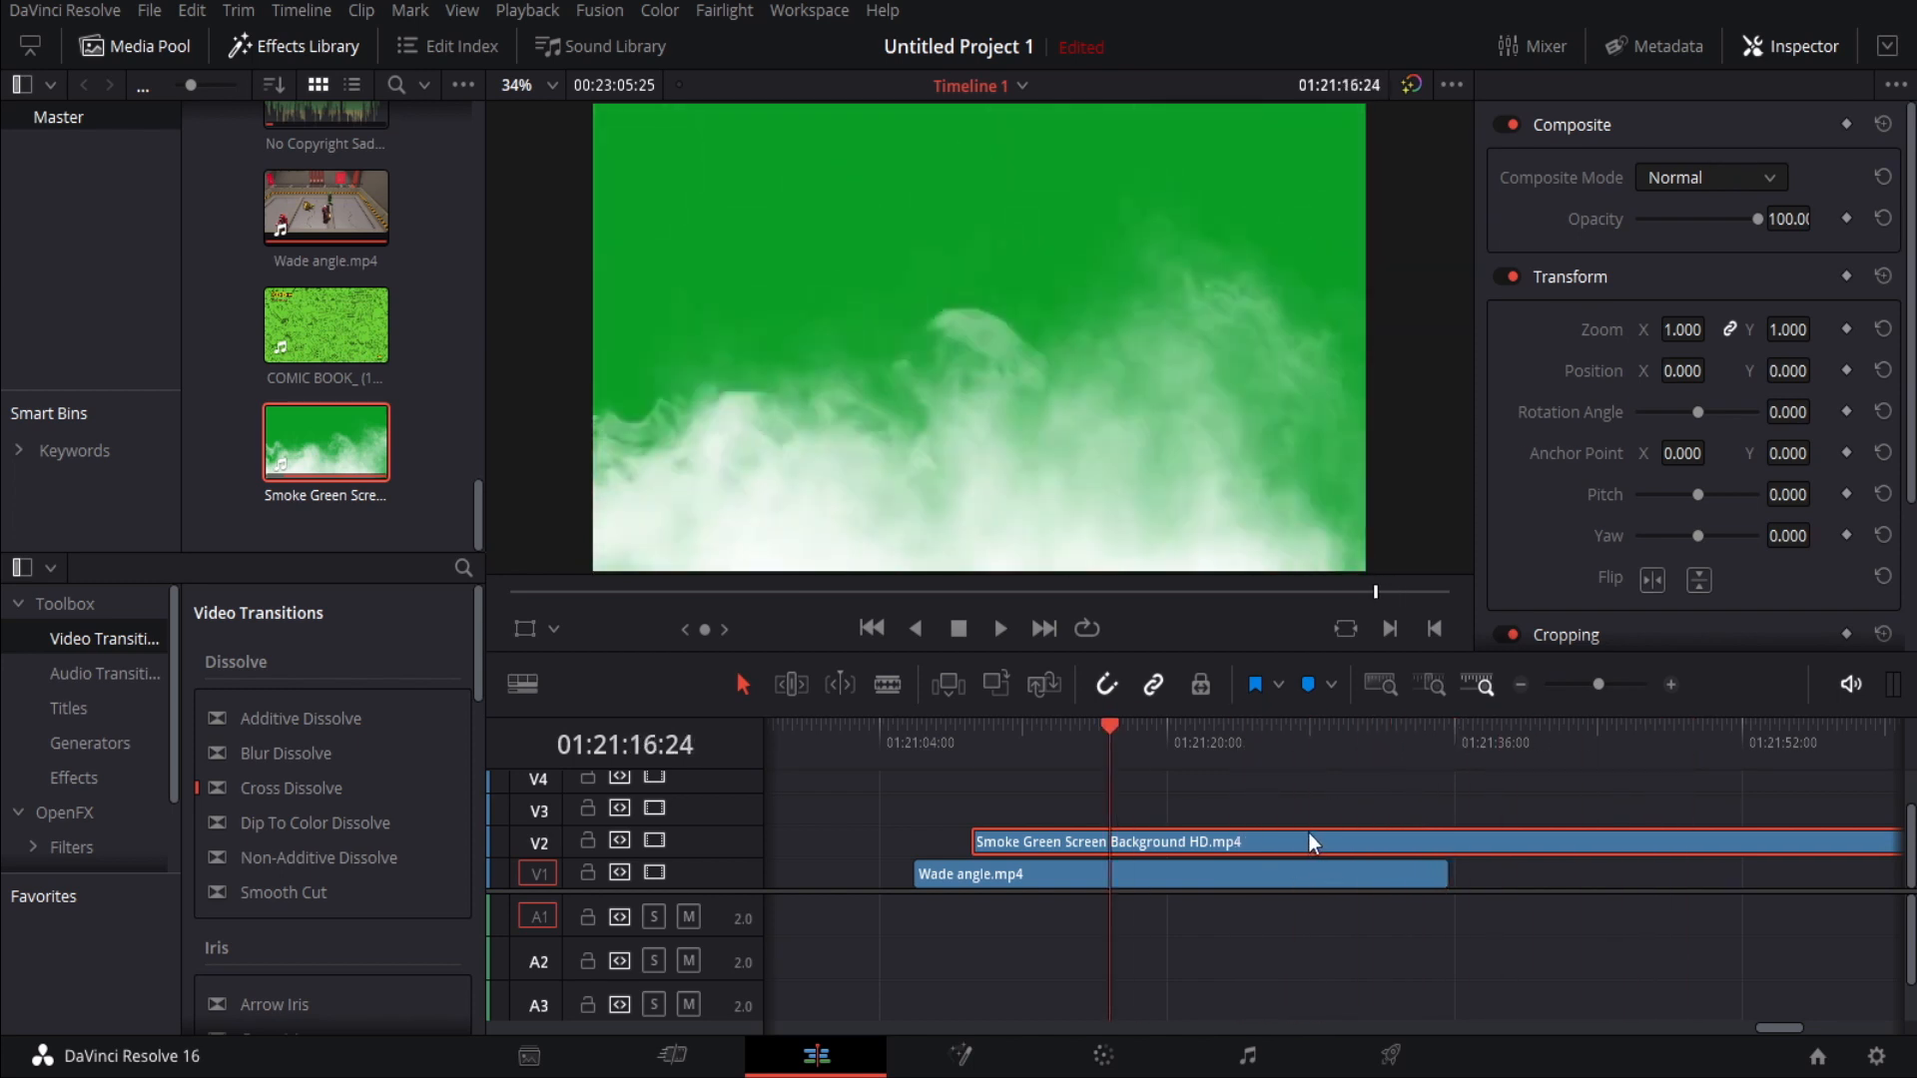
{"action": "left_click_drag", "start_coordinate": [1311, 841], "coordinate": [1259, 835]}
{"action": "mouse_move", "coordinate": [1110, 764]}
{"action": "left_mouse_down"}
{"action": "mouse_move", "coordinate": [1190, 766]}
{"action": "mouse_move", "coordinate": [1088, 789]}
{"action": "left_mouse_up"}
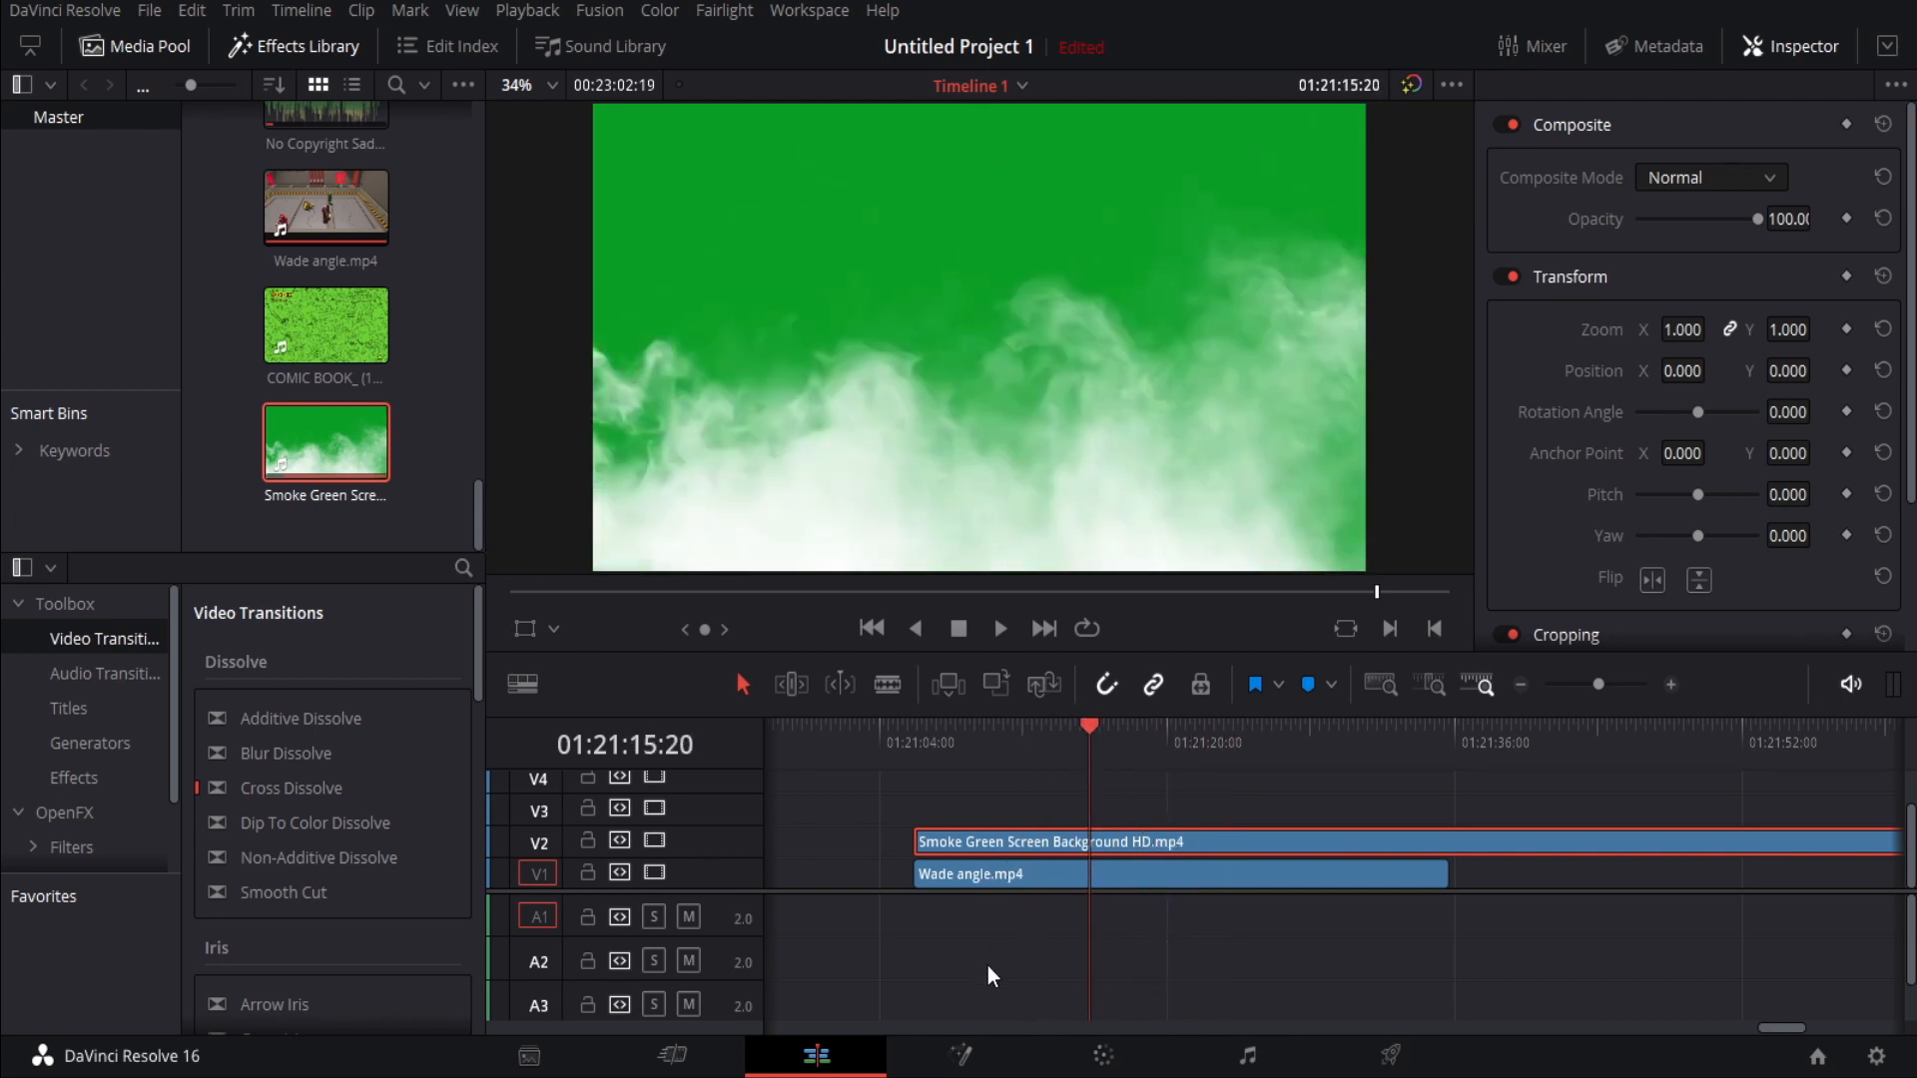
Open the smoke clip on the Fusion page and add a Delta Keyer node between MediaIn1 and MediaOut1.
{"action": "left_click", "coordinate": [970, 1051]}
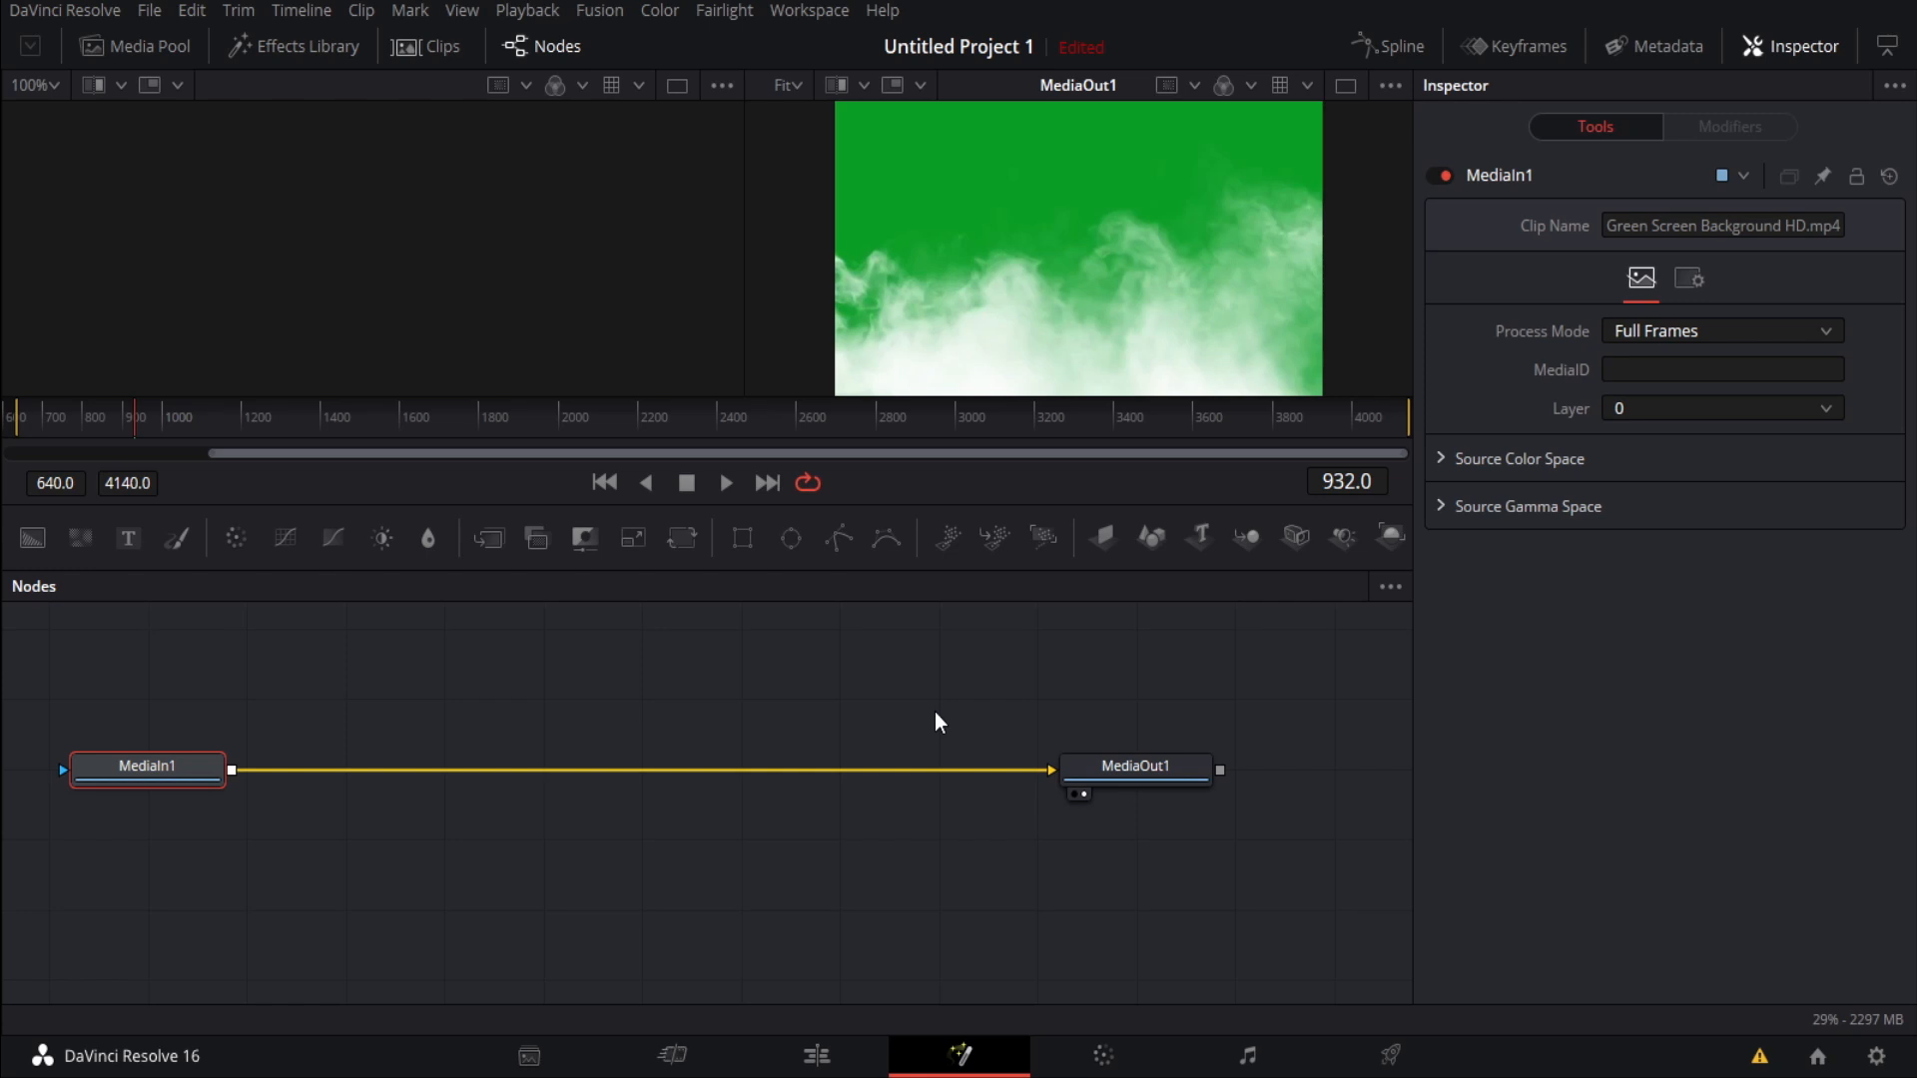
{"action": "key", "text": "shift+space"}
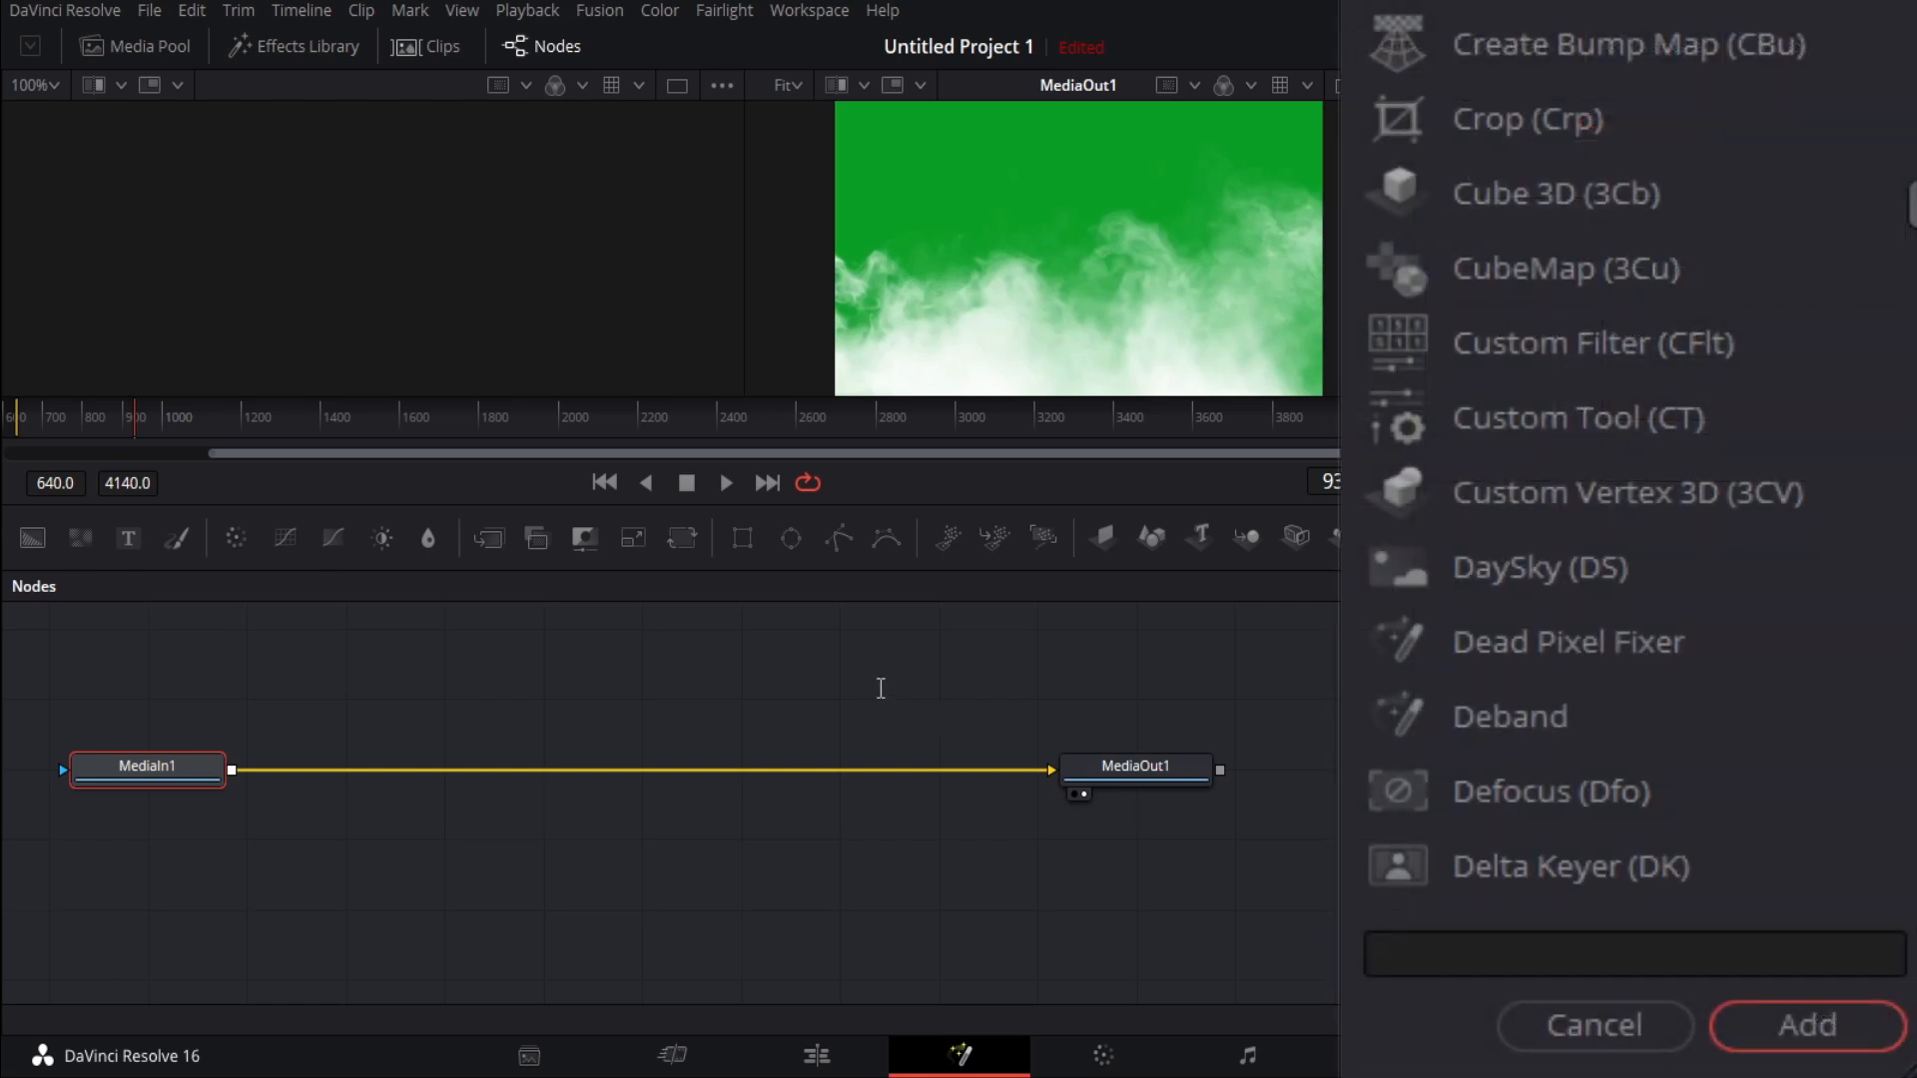
{"action": "type", "text": "Delta "}
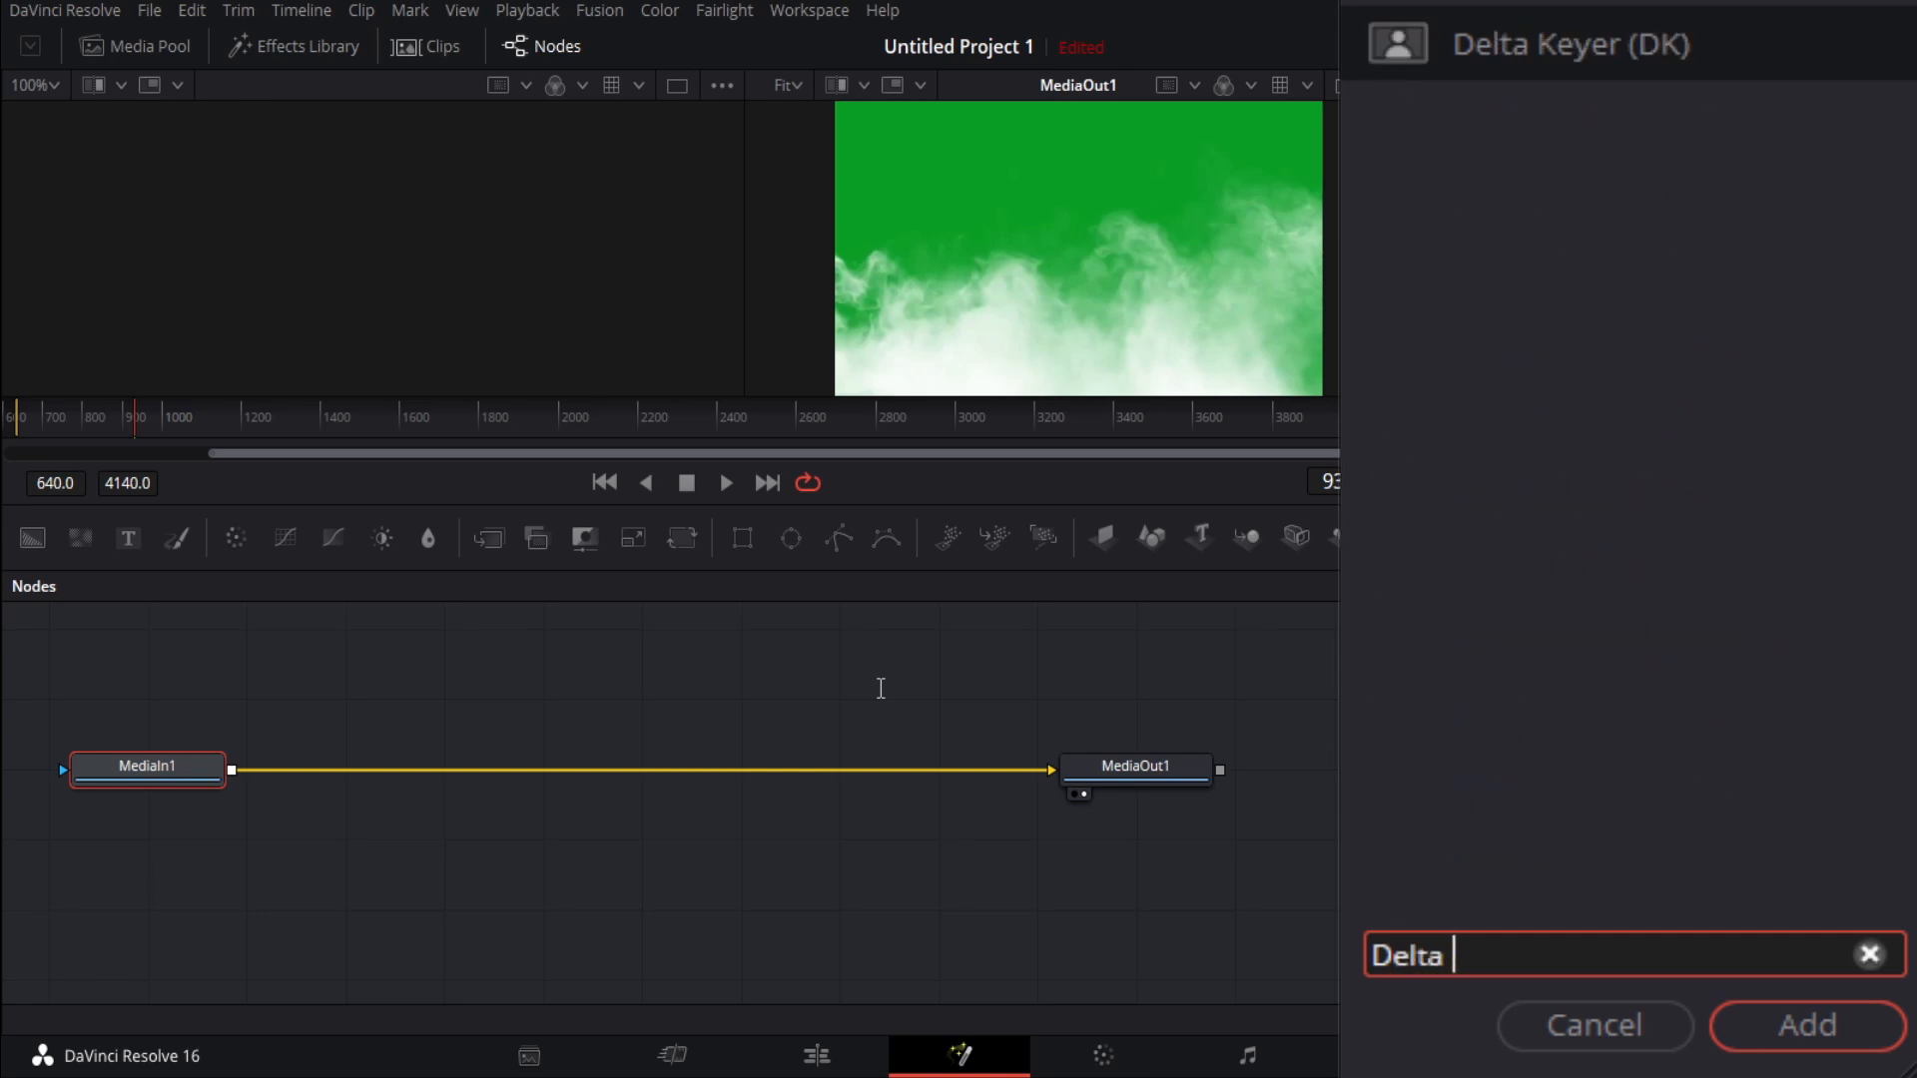
{"action": "type", "text": "Keyer"}
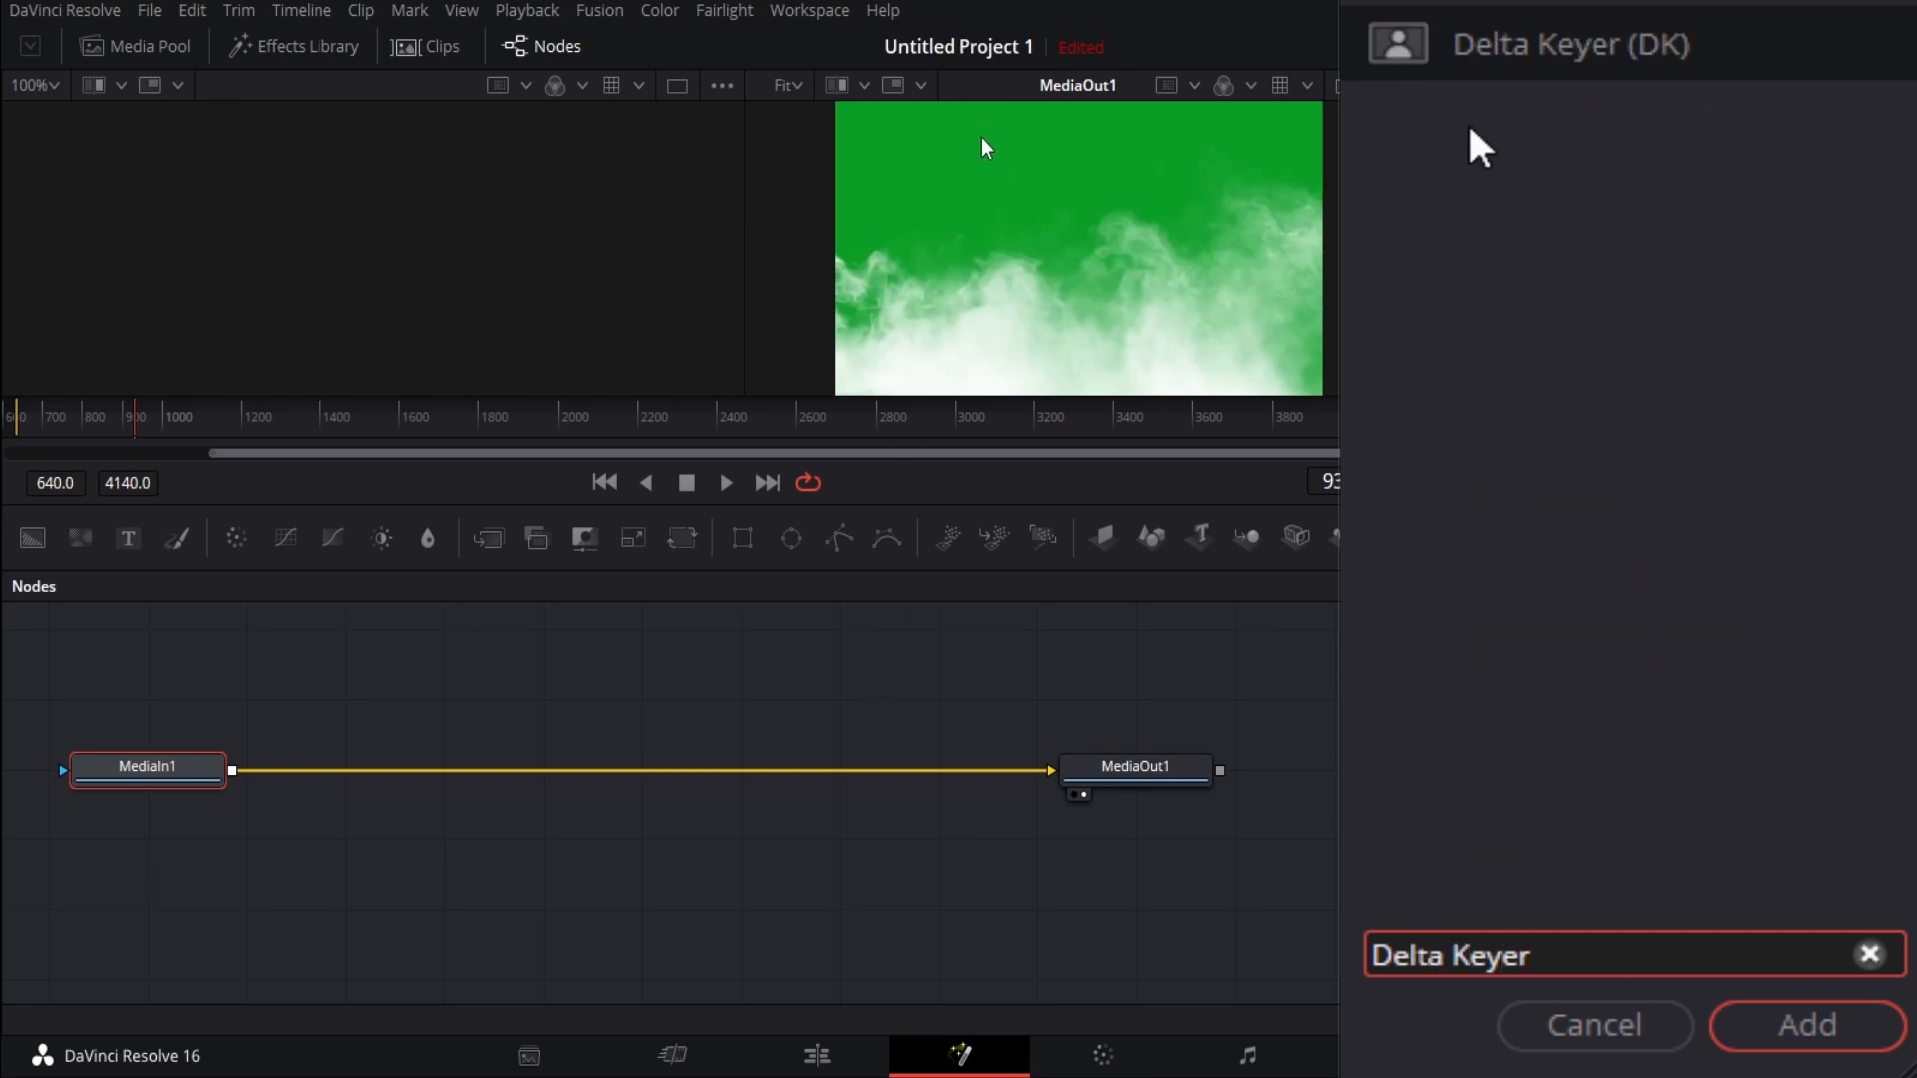
{"action": "left_click", "coordinate": [1520, 44]}
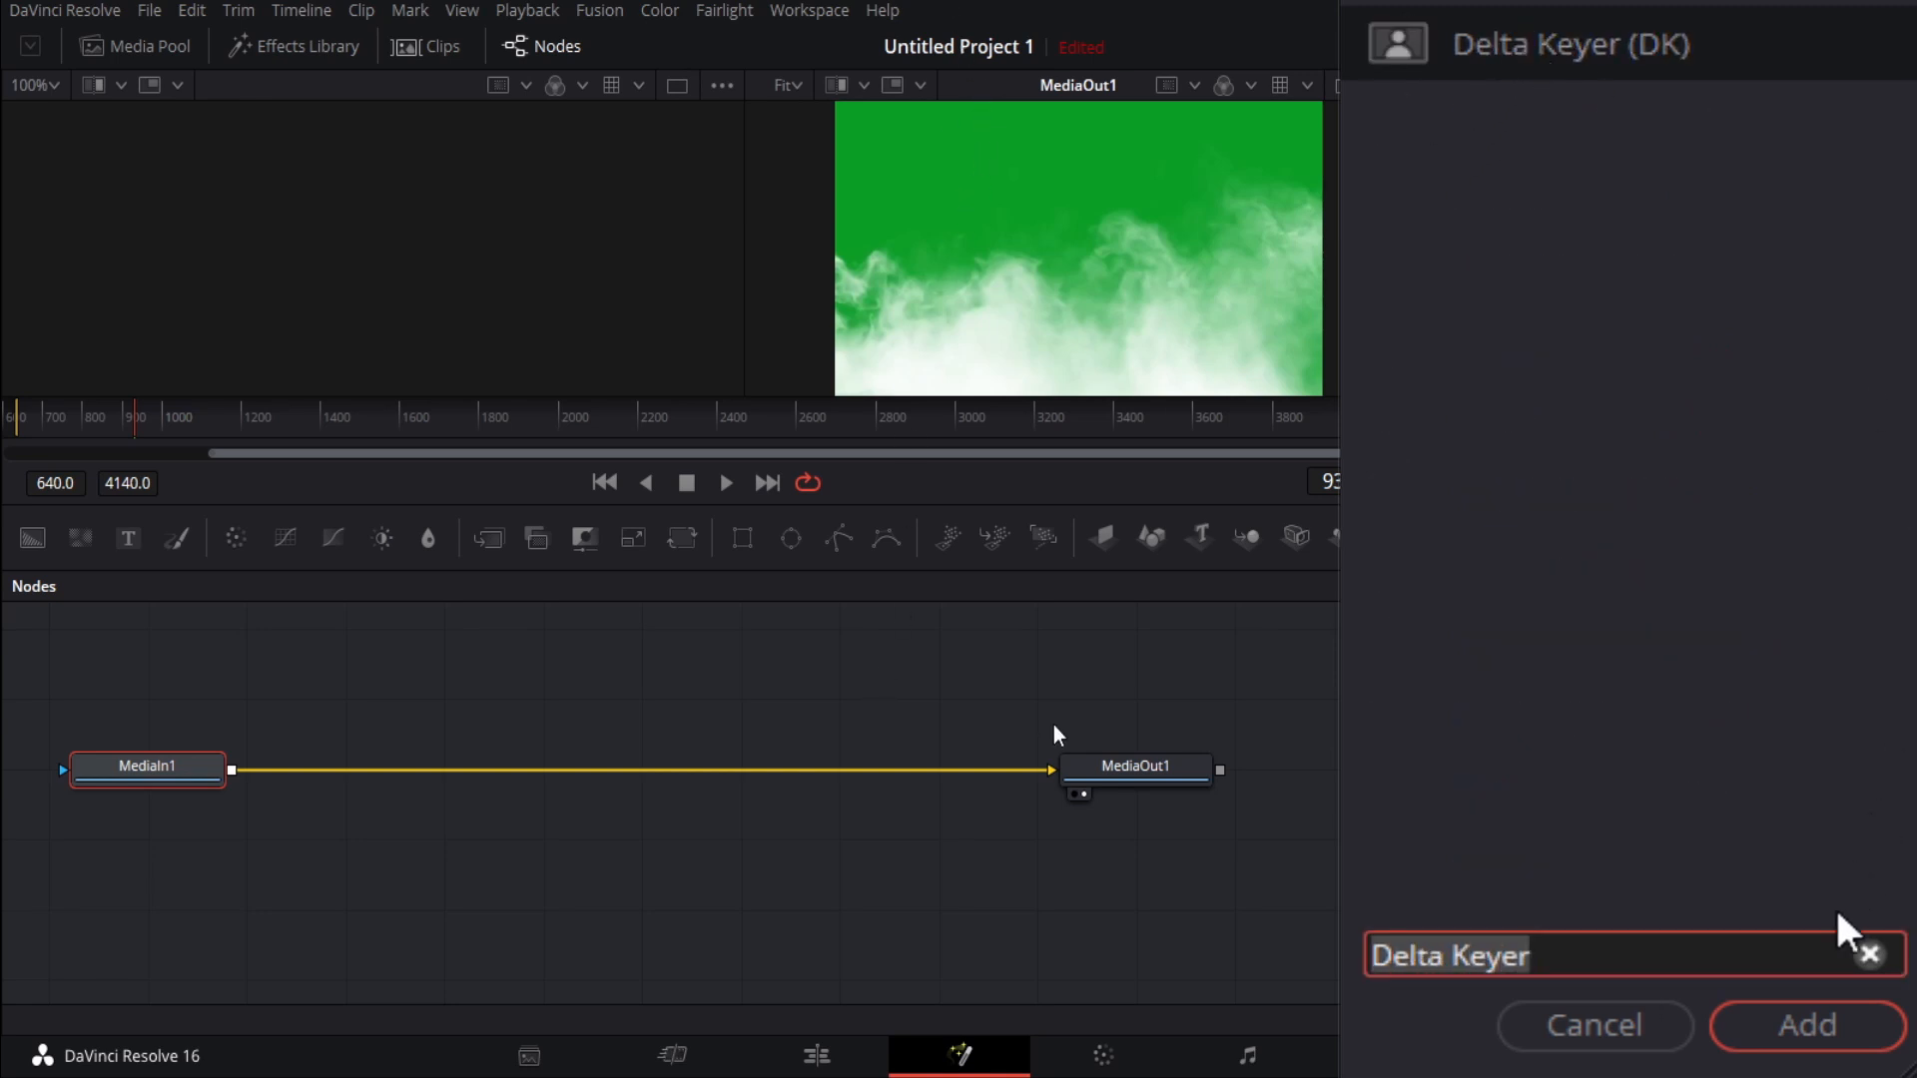
{"action": "left_click", "coordinate": [1811, 1028]}
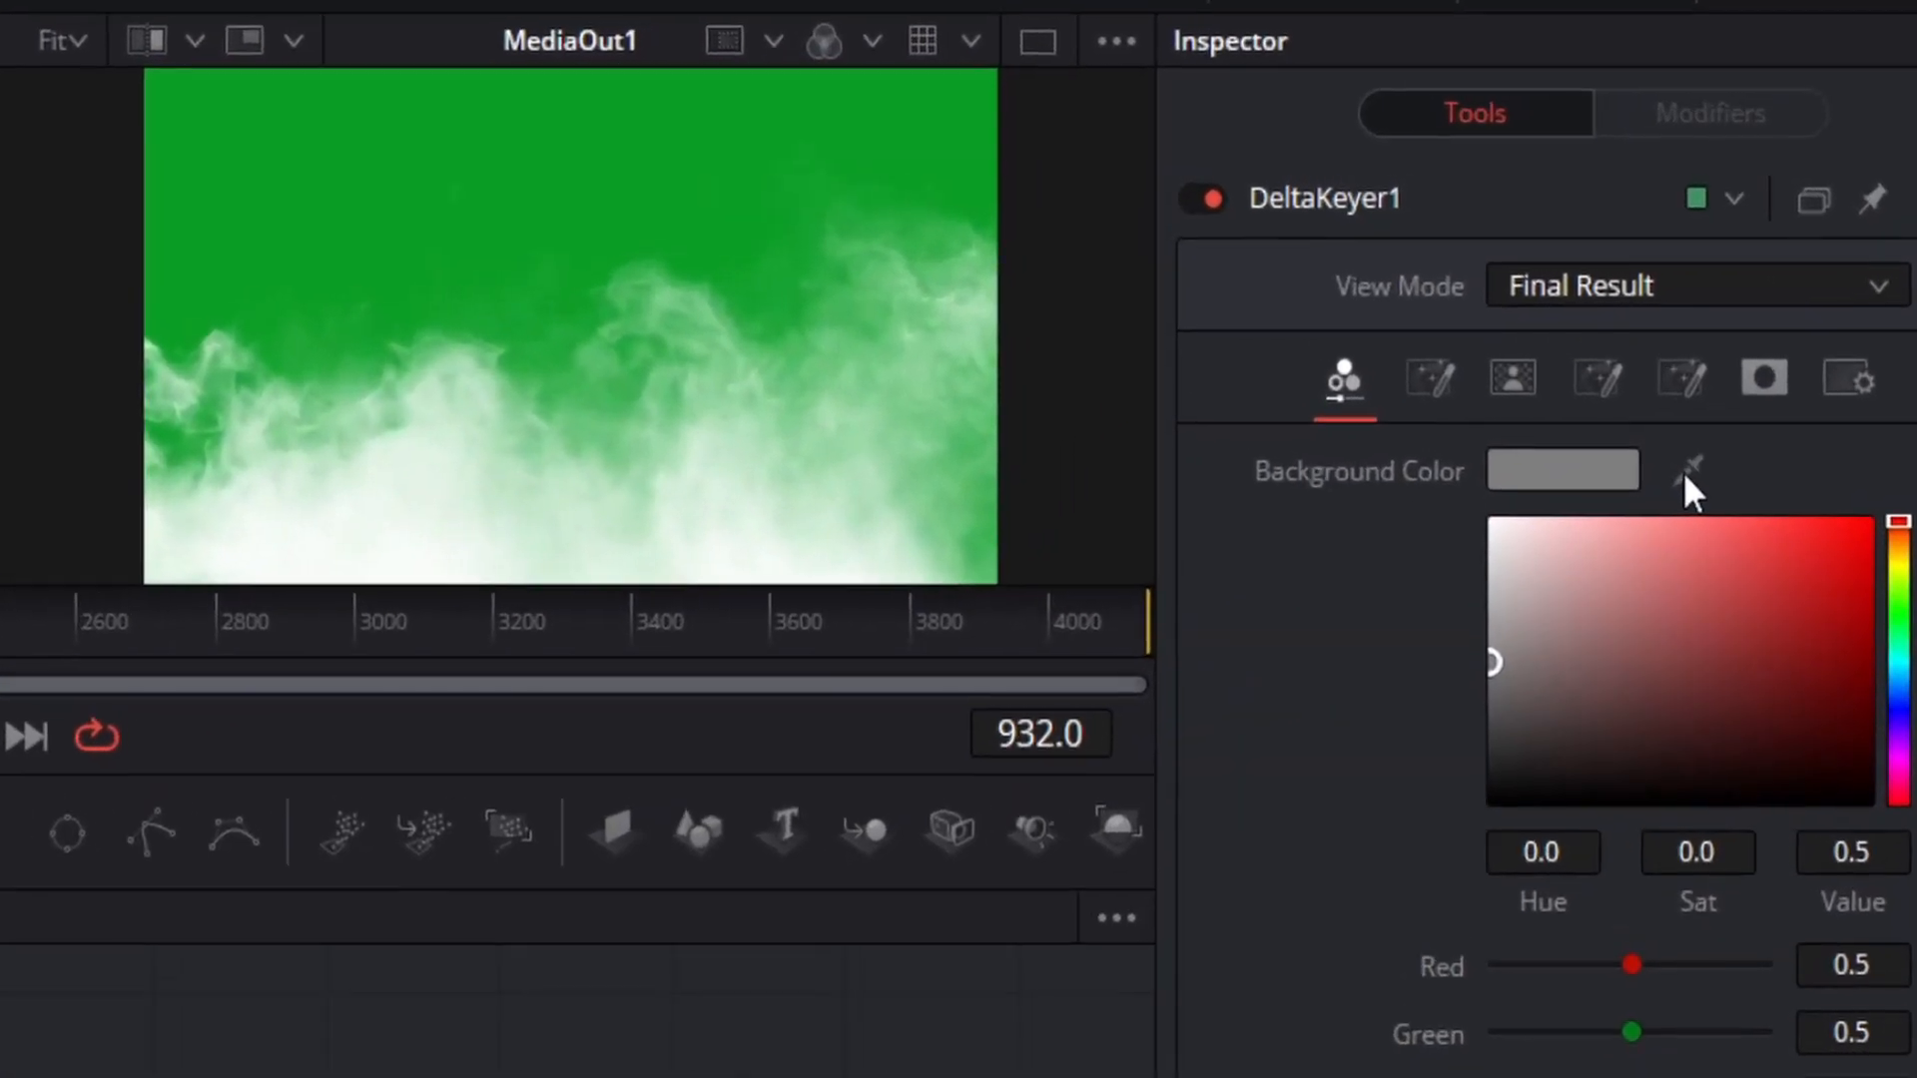
Key out the green screen by sampling the green above the smoke as the Delta Keyer's background color.
{"action": "left_click_drag", "start_coordinate": [1683, 472], "coordinate": [676, 183]}
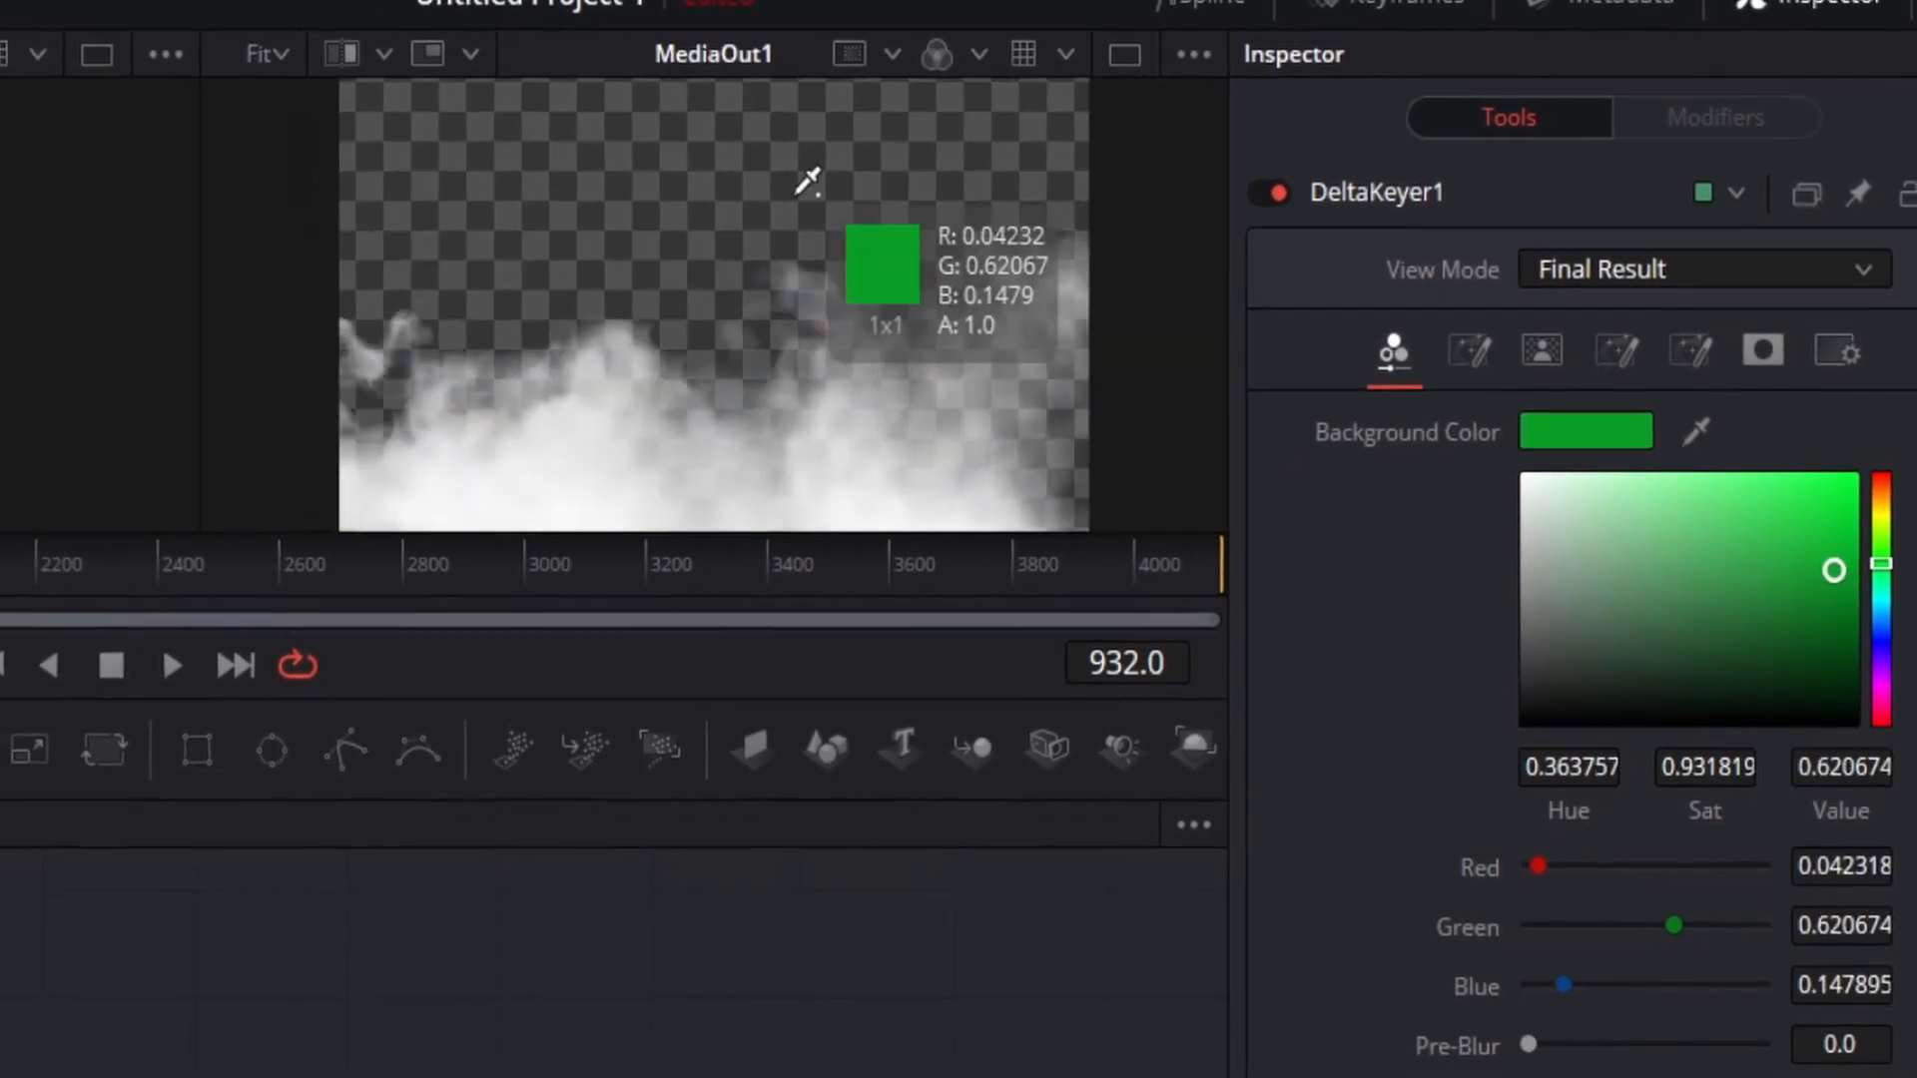
{"action": "left_click_drag", "start_coordinate": [798, 190], "coordinate": [707, 198]}
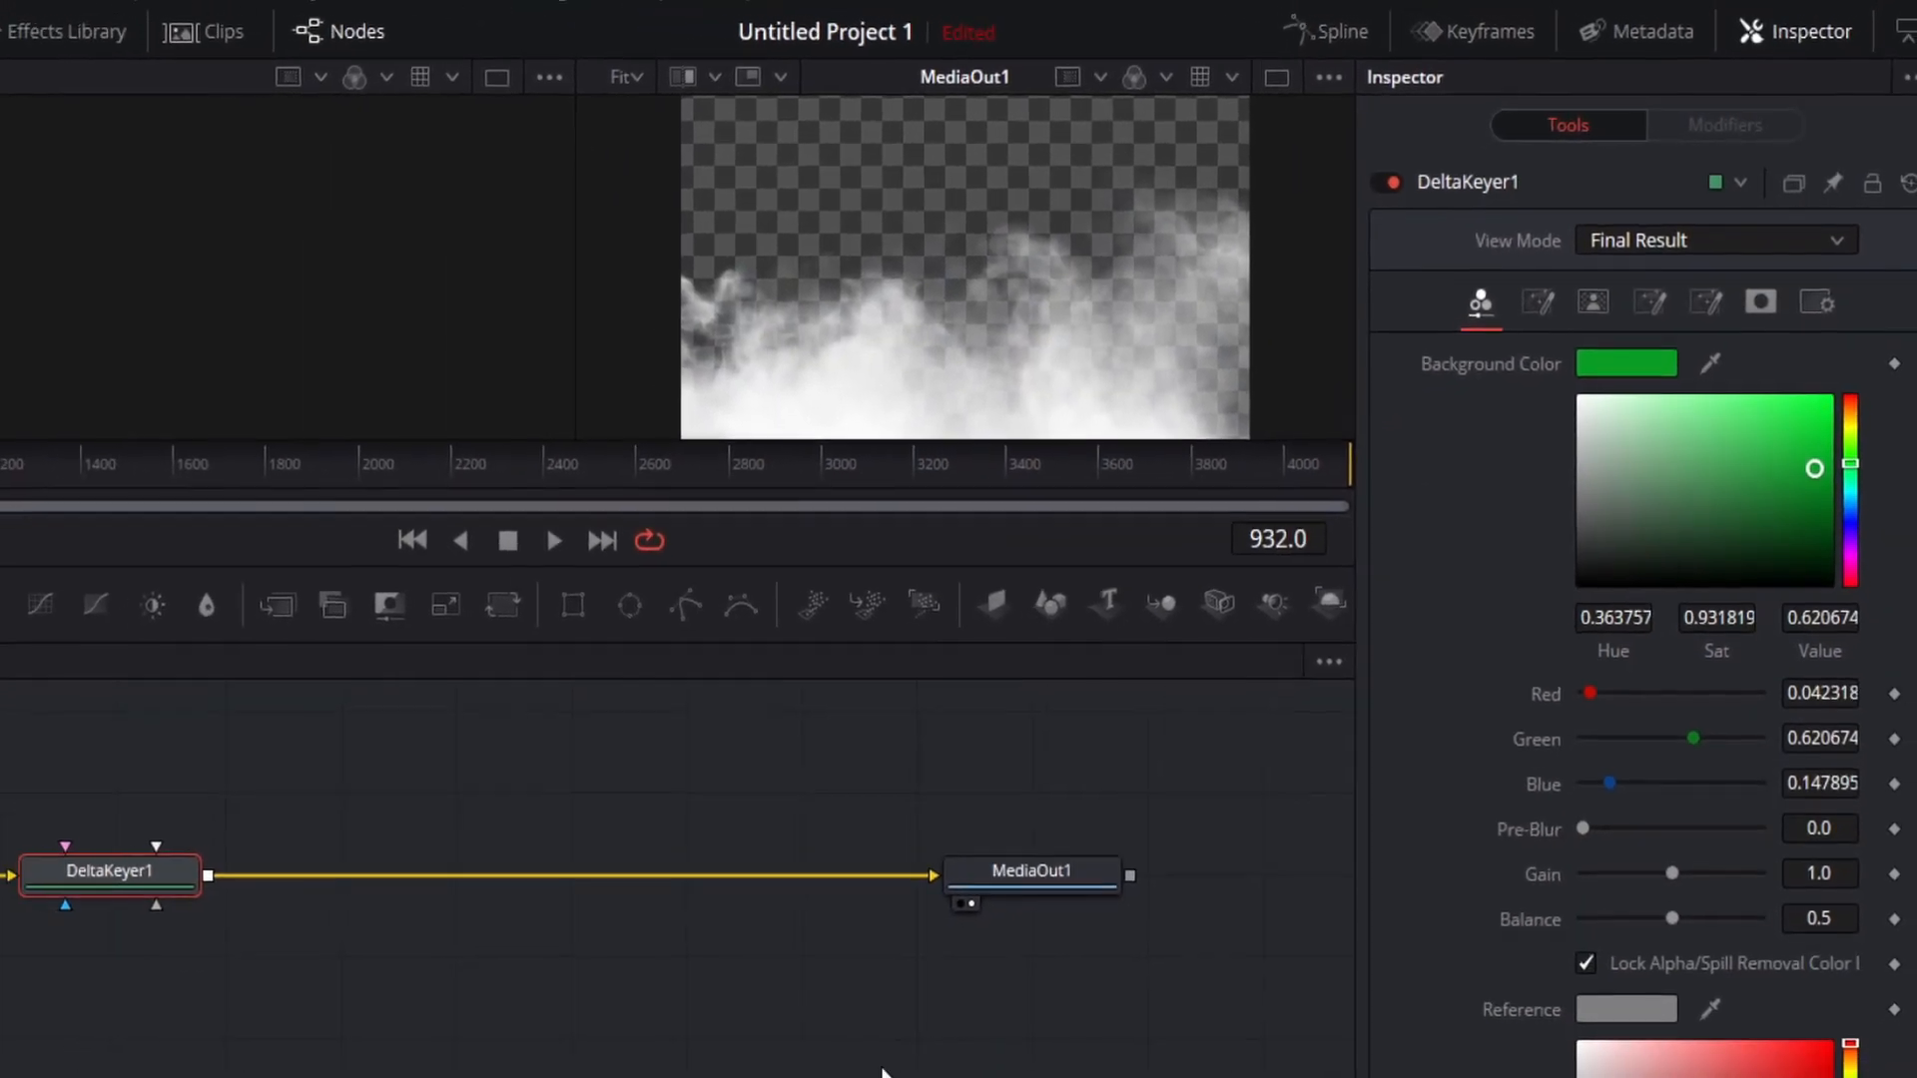
Return to the Edit page and scrub between about 01:21:12:06 and 01:21:19:22 to check the keyed smoke over Wade angle.mp4.
{"action": "left_click", "coordinate": [803, 1064]}
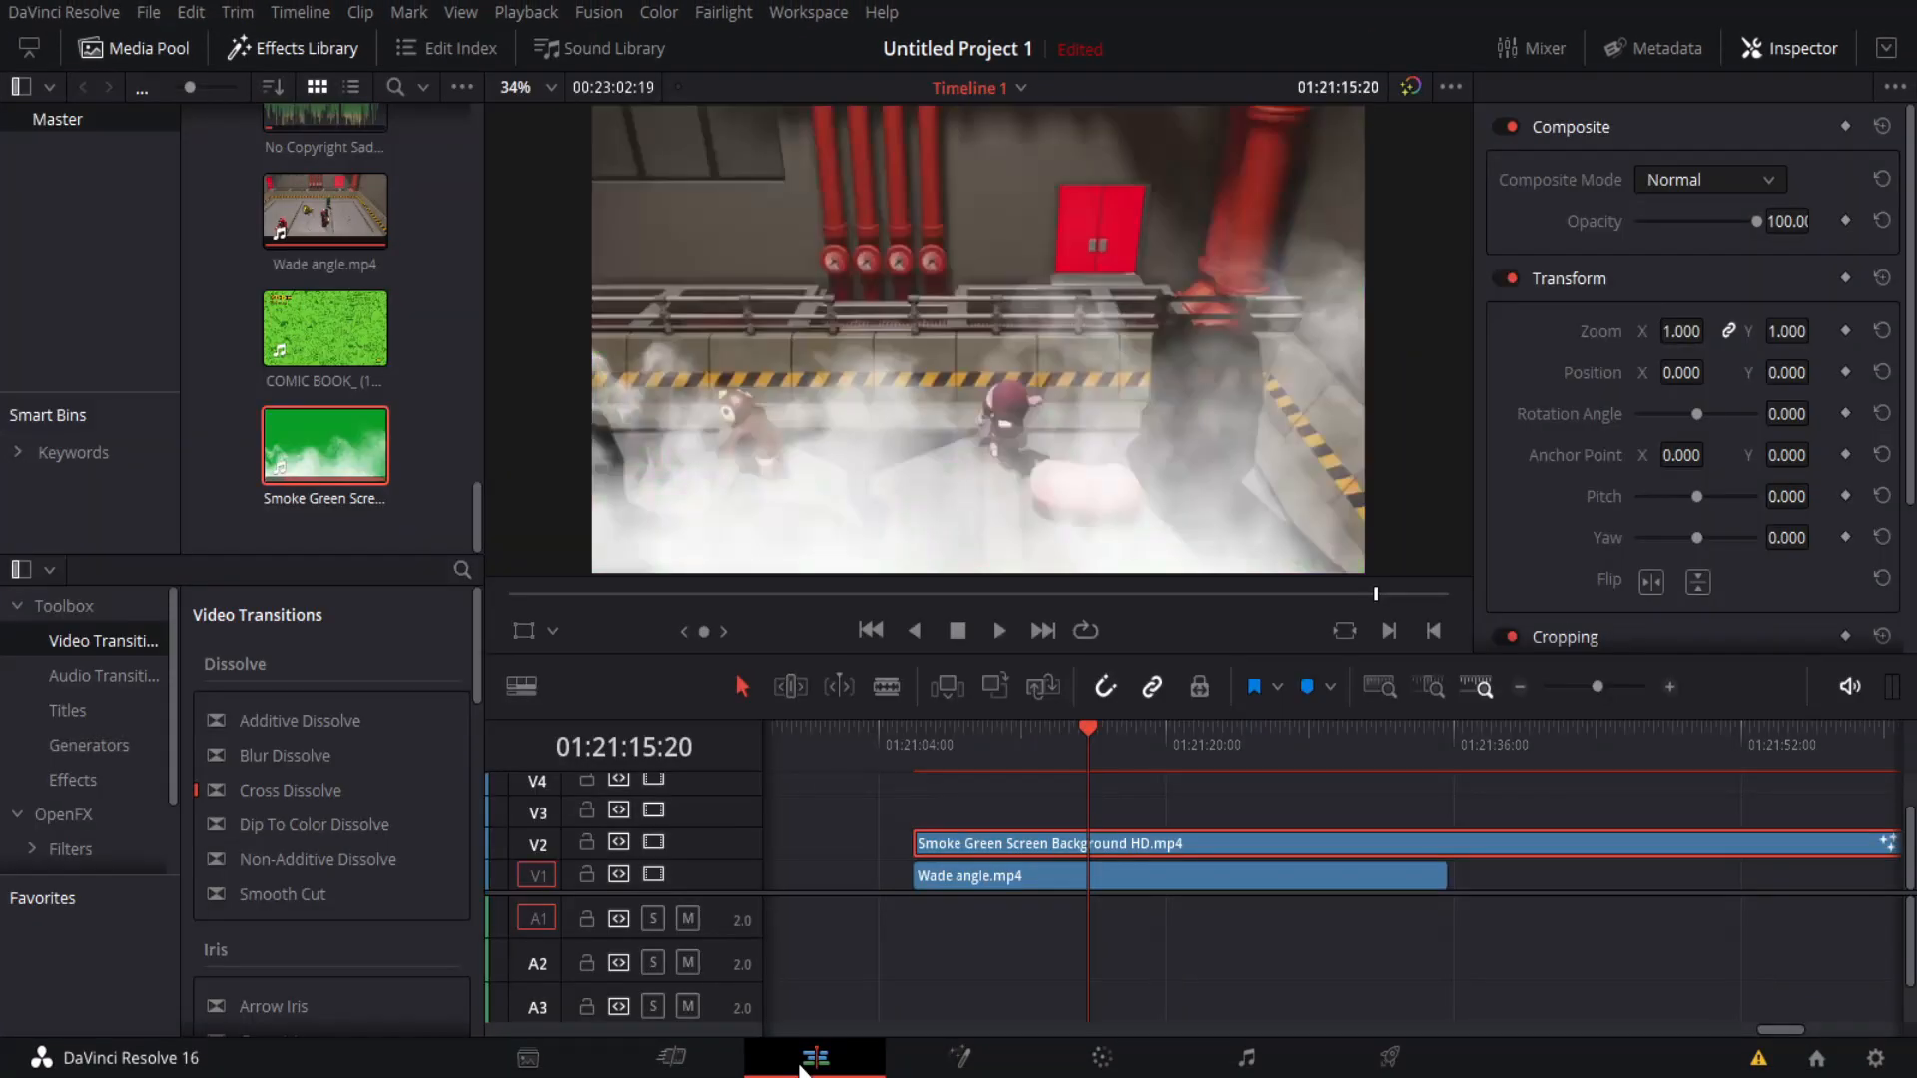
{"action": "left_click_drag", "start_coordinate": [1080, 740], "coordinate": [1026, 757]}
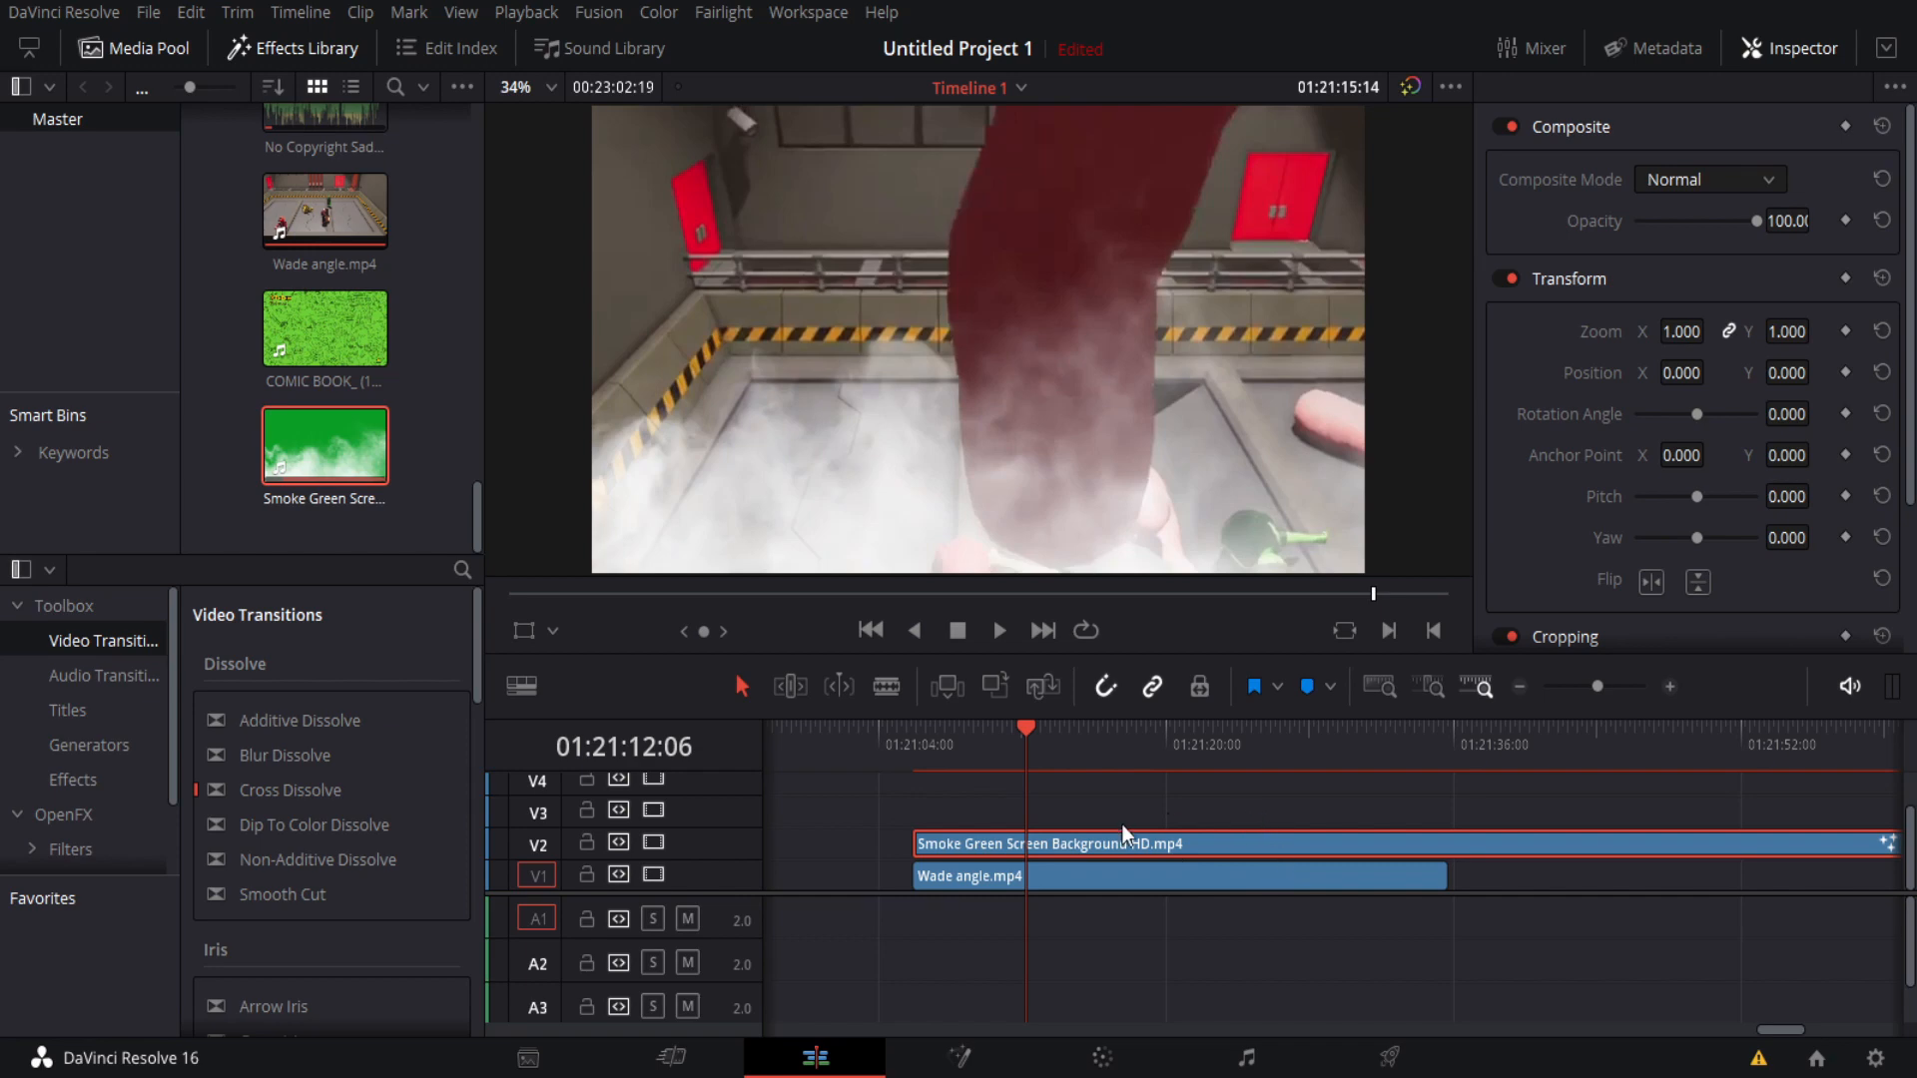
{"action": "left_click_drag", "start_coordinate": [1026, 738], "coordinate": [1160, 716]}
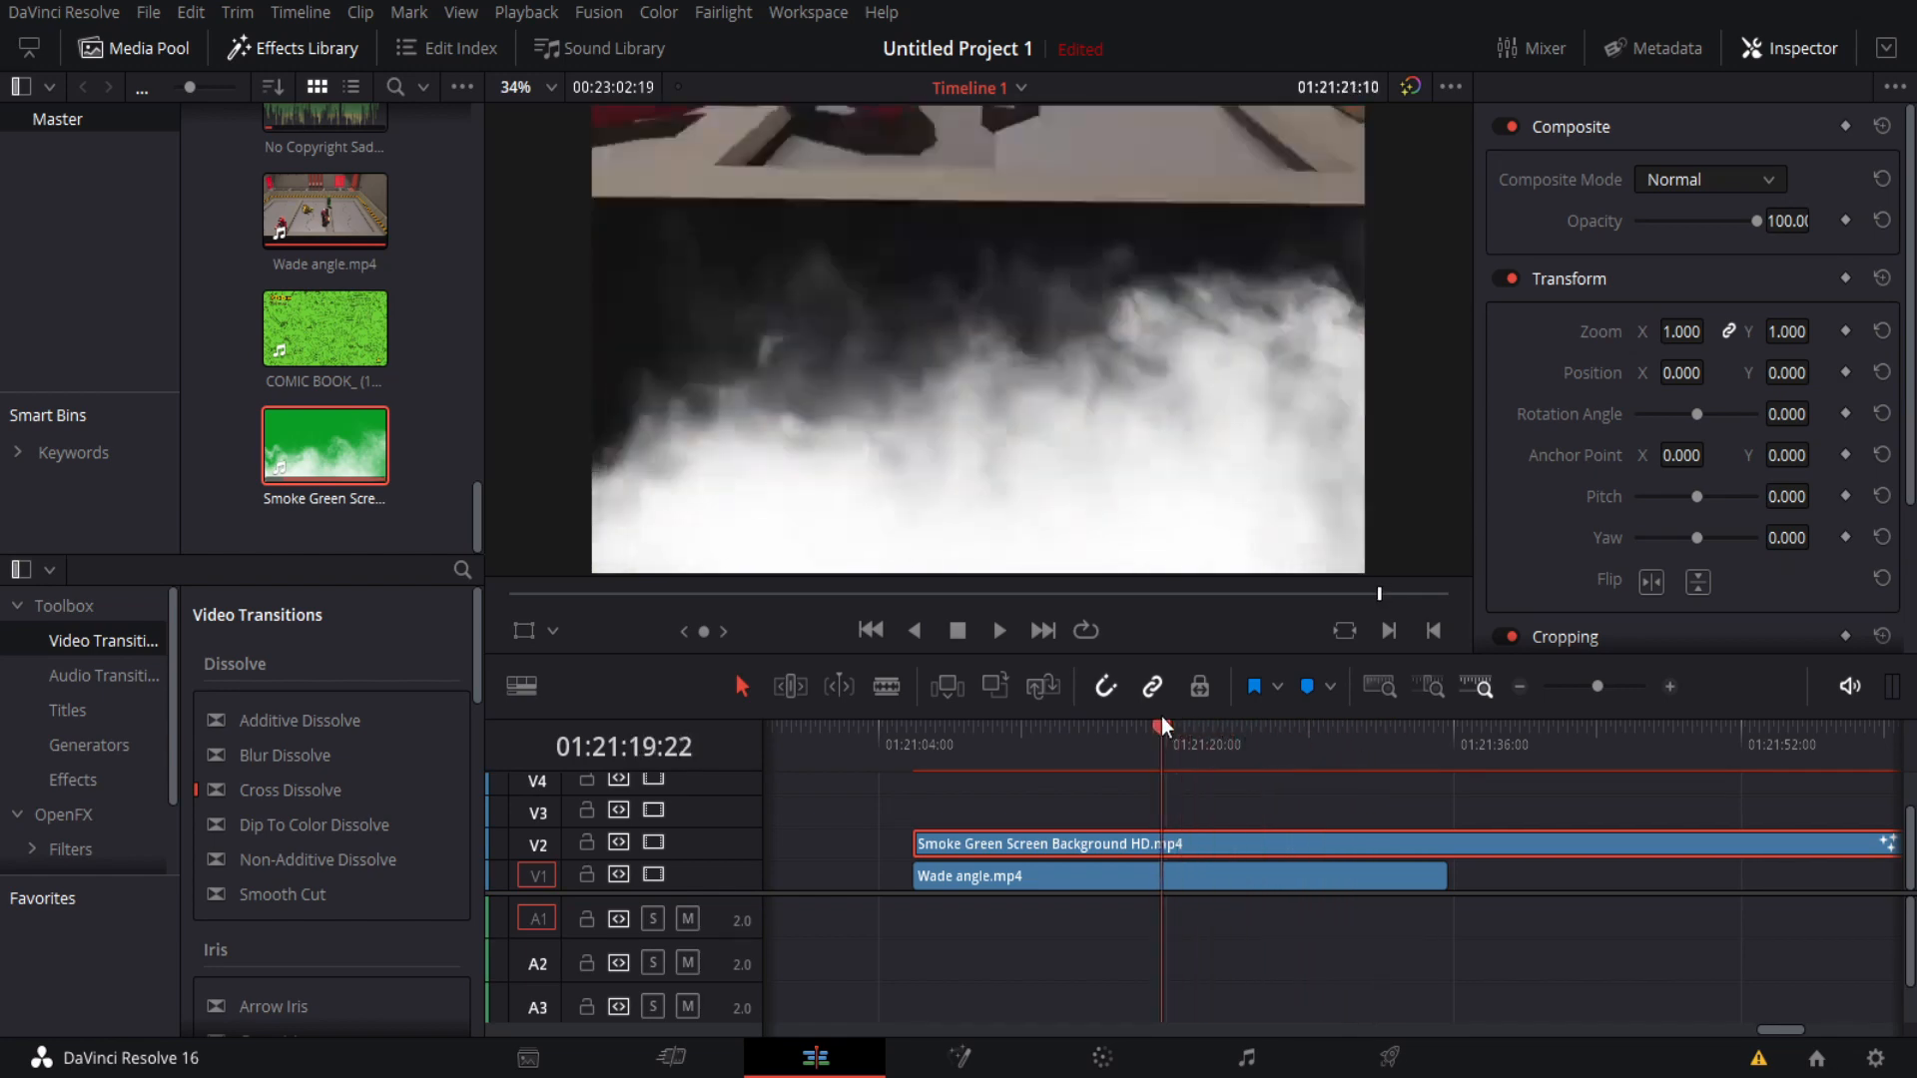